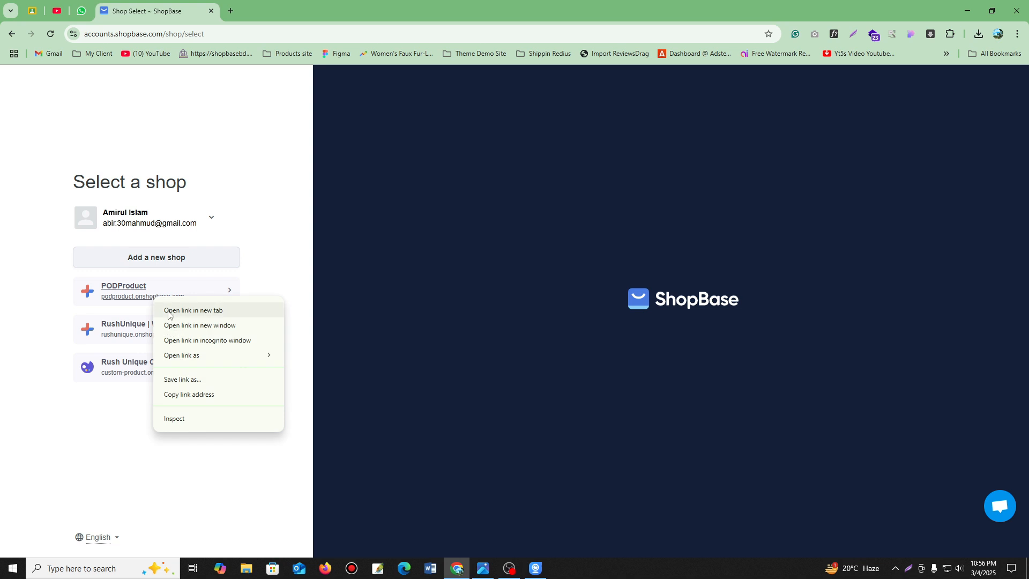
# Open the PODProduct shop's admin in a new browser tab and switch to it.
pyautogui.click(168, 311)
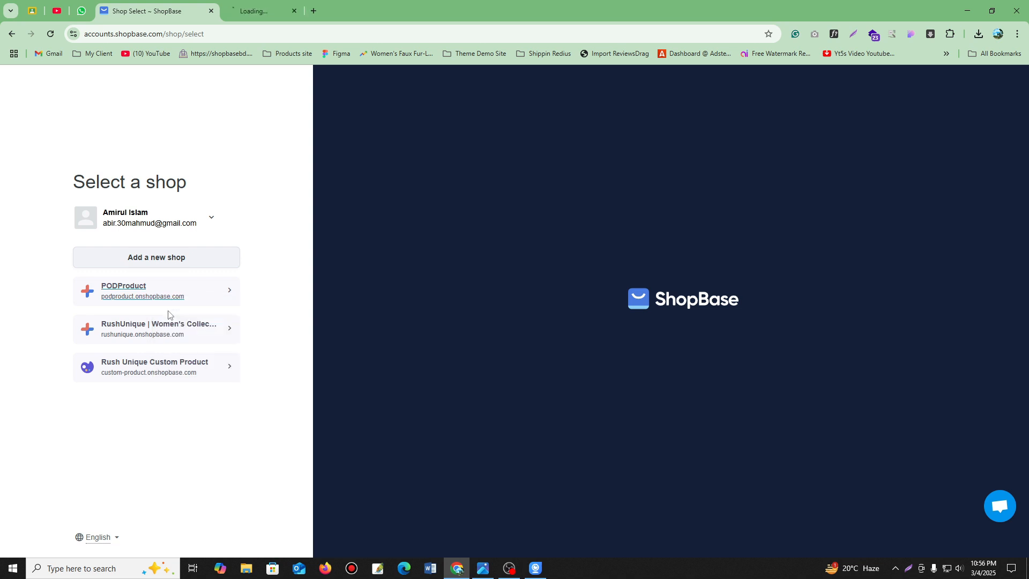
pyautogui.click(284, 10)
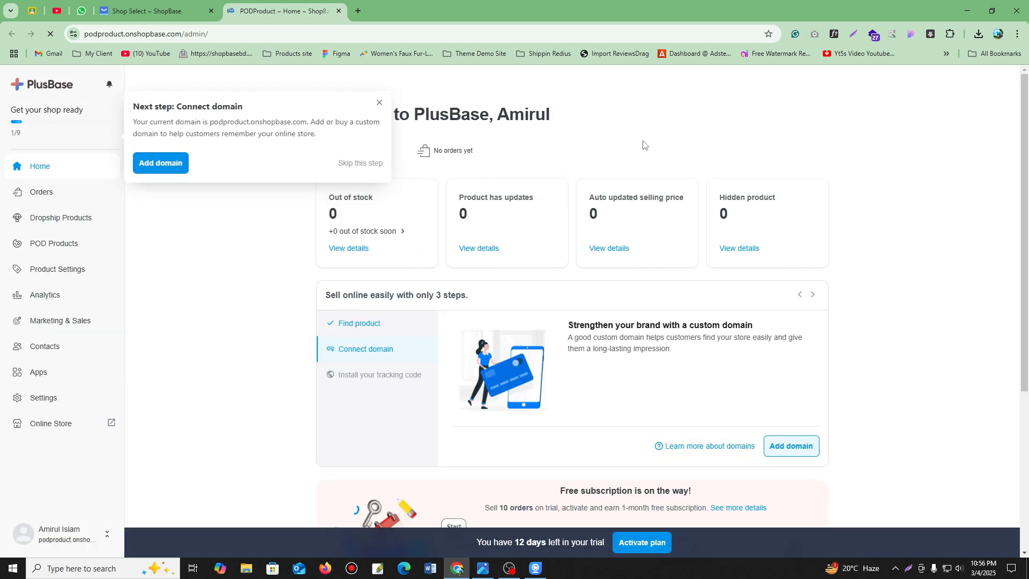
pyautogui.scroll(-5, 519, 268)
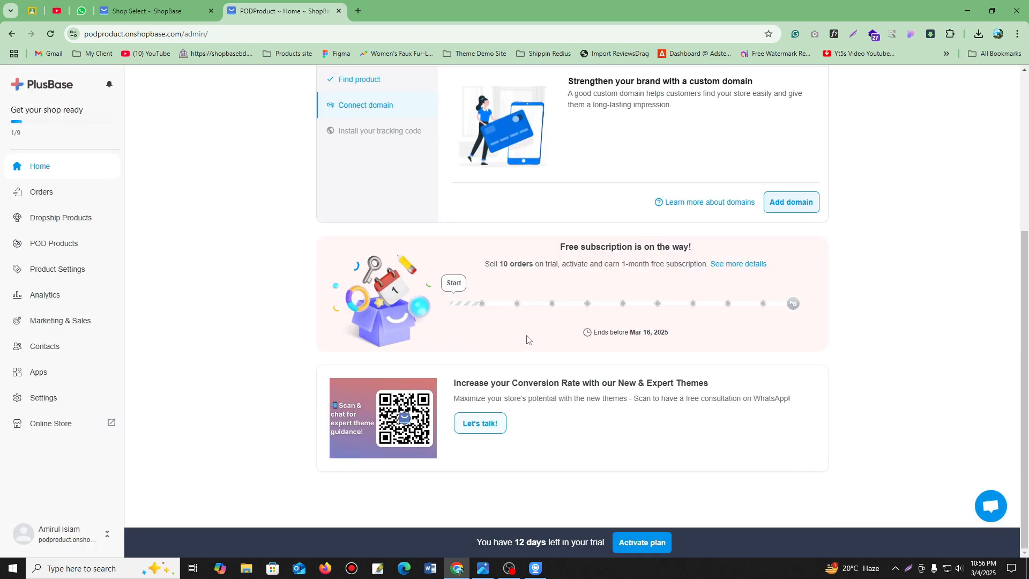
pyautogui.scroll(2, 527, 338)
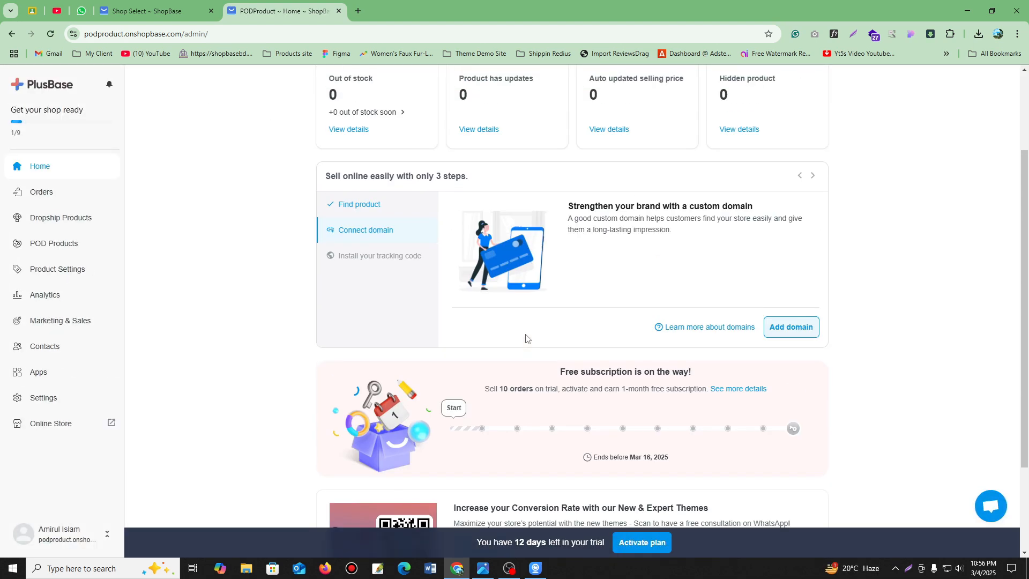
# Open the Design page of the online store and dismiss the Connect domain prompt.
pyautogui.click(54, 424)
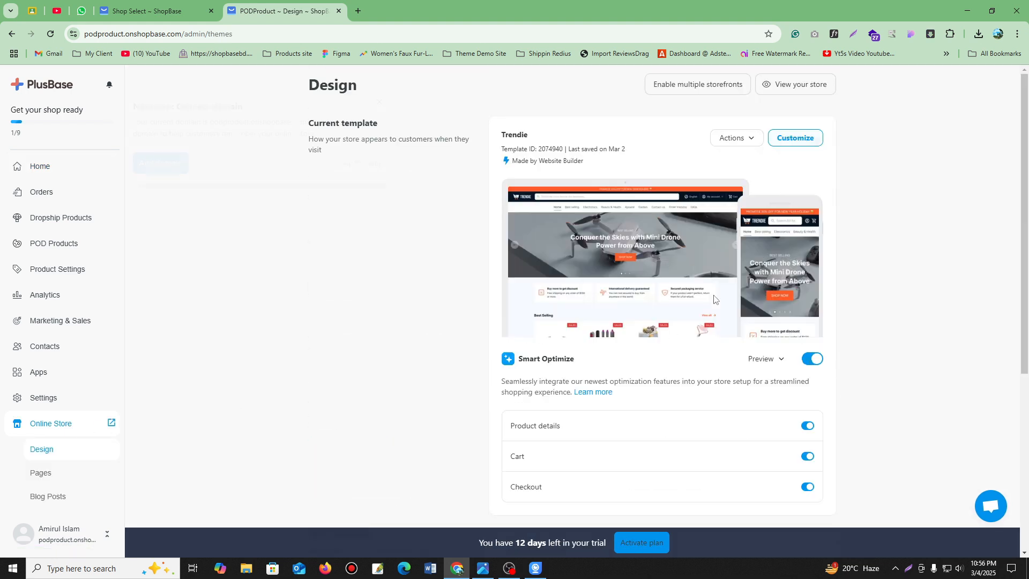
pyautogui.click(380, 102)
# Open the gallery of ShopBase website templates from the More templates section.
pyautogui.scroll(-5, 406, 378)
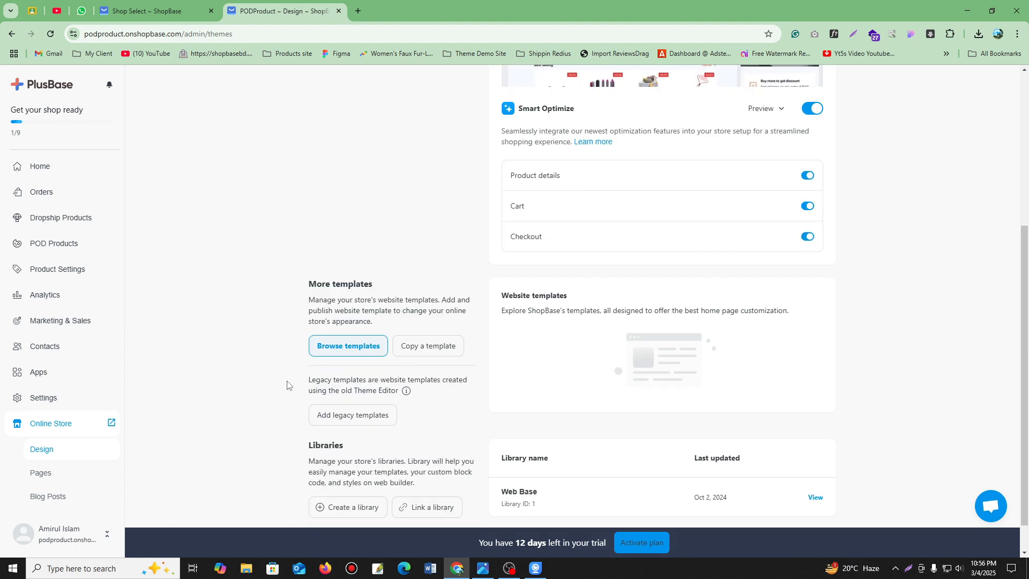
pyautogui.scroll(5, 274, 386)
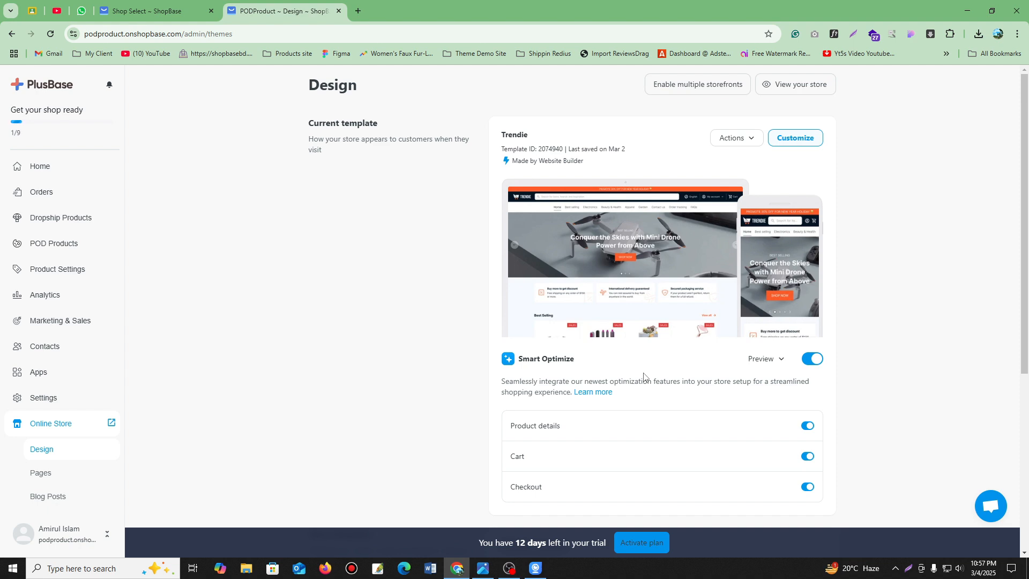
pyautogui.scroll(-2, 644, 377)
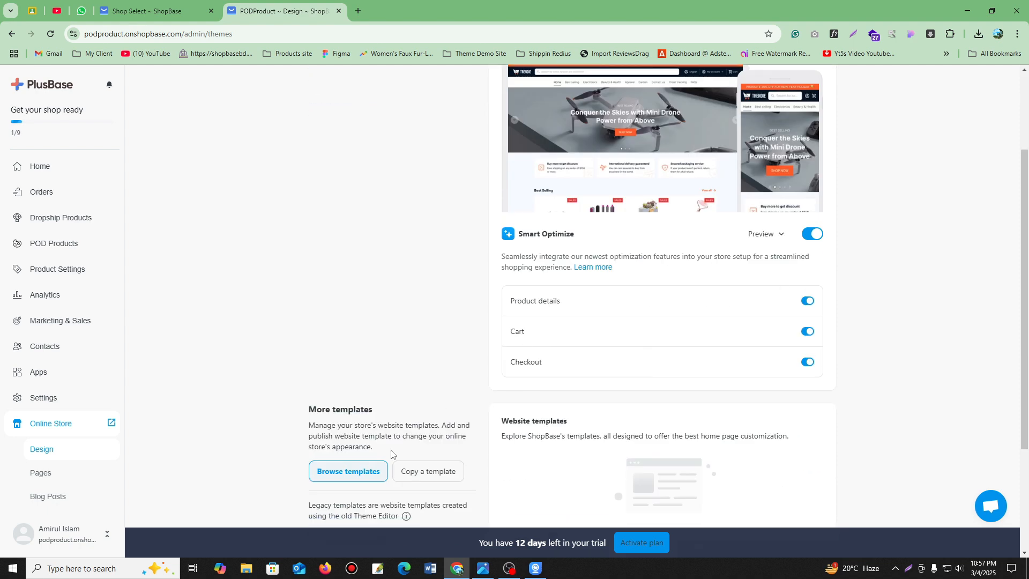
pyautogui.scroll(2, 645, 227)
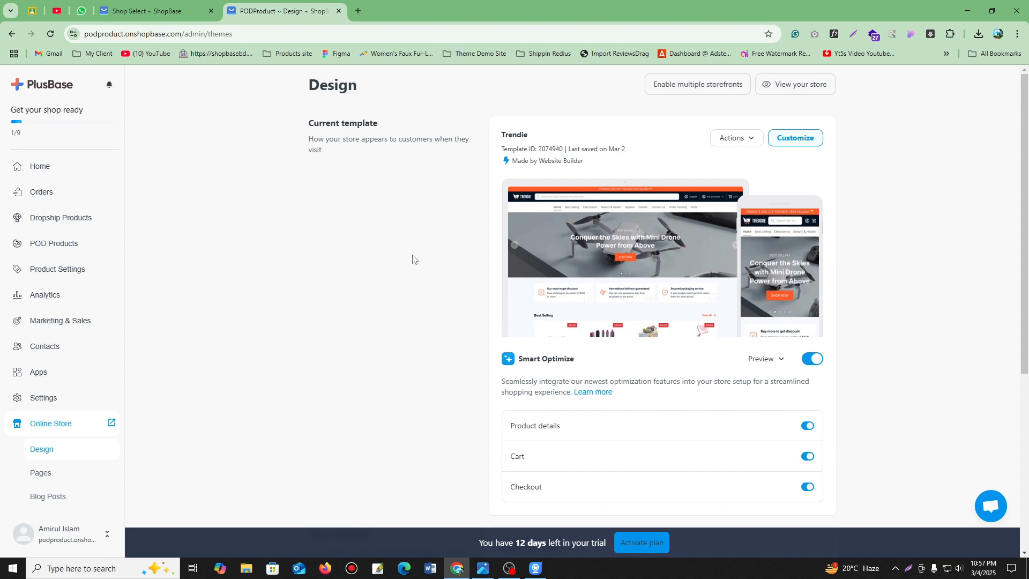
pyautogui.scroll(-2, 315, 271)
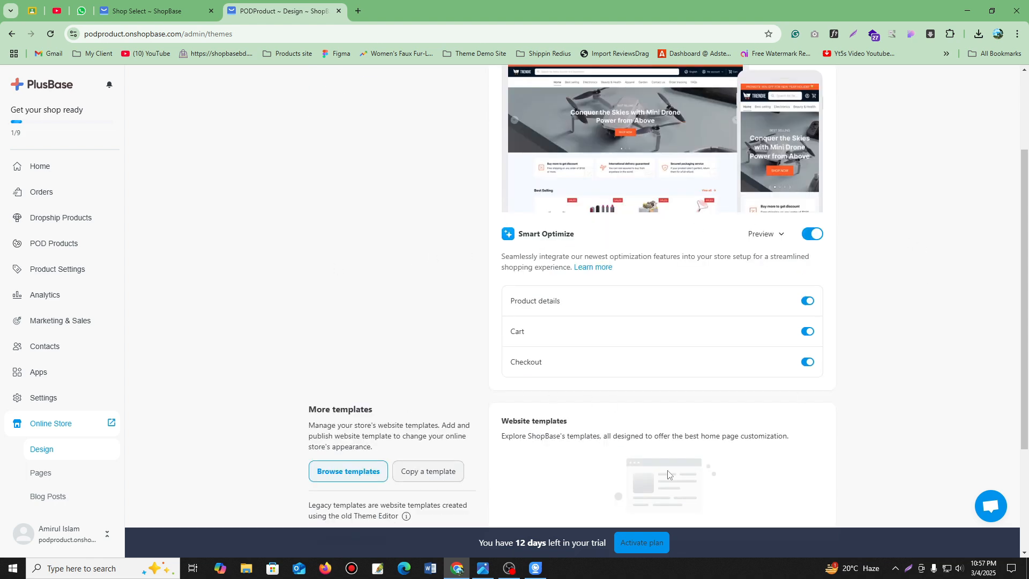
pyautogui.scroll(-2, 708, 425)
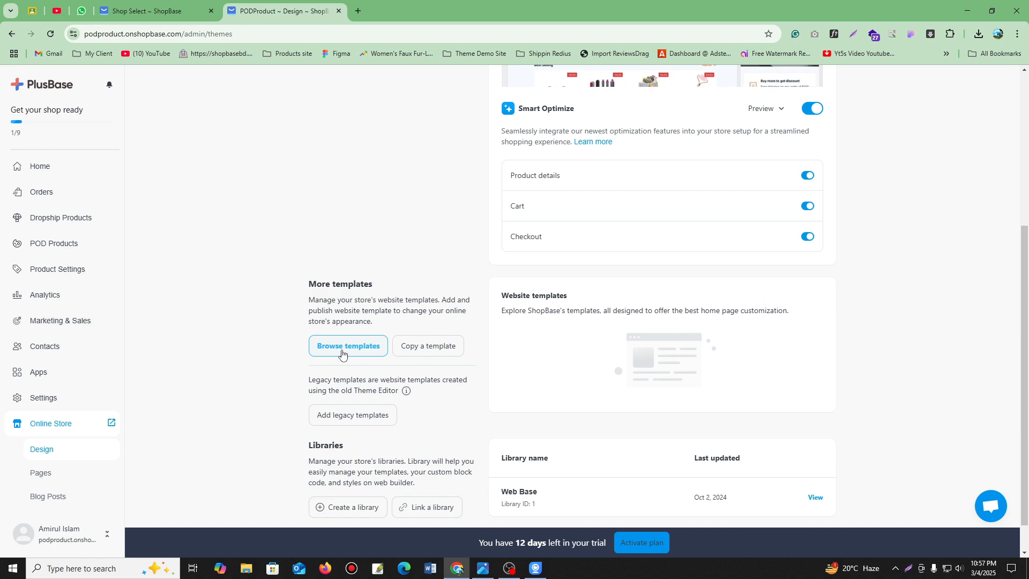
pyautogui.click(362, 352)
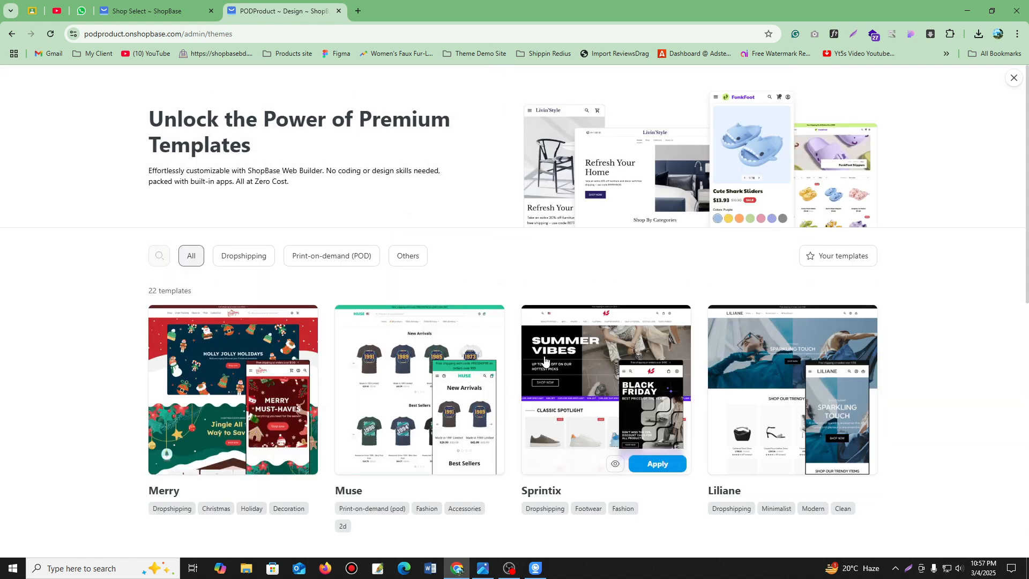
# Browse the designs in the template gallery and open a preview of the Sprintix template.
pyautogui.scroll(-2, 668, 326)
pyautogui.scroll(-2, 873, 295)
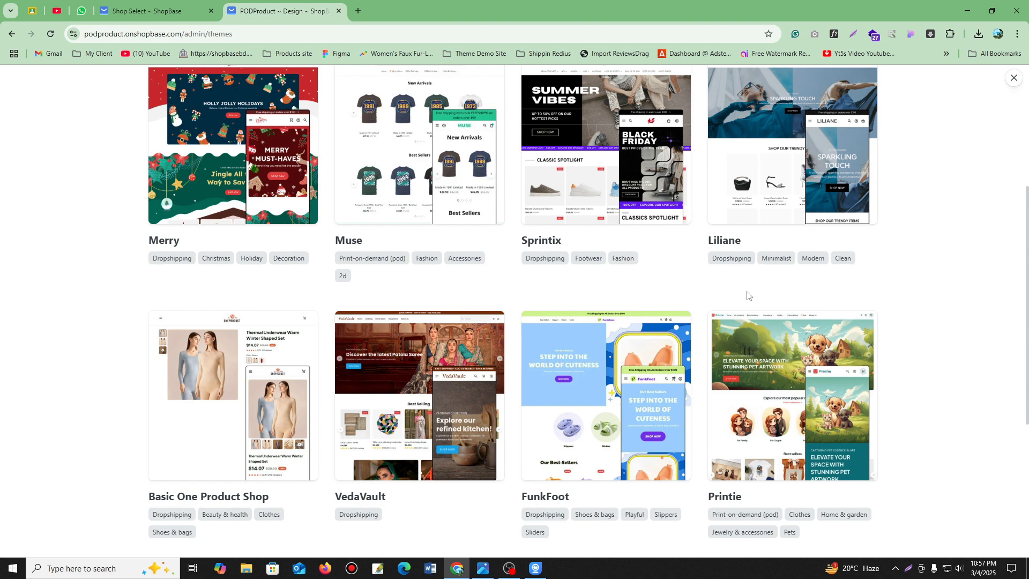
pyautogui.scroll(-4, 639, 285)
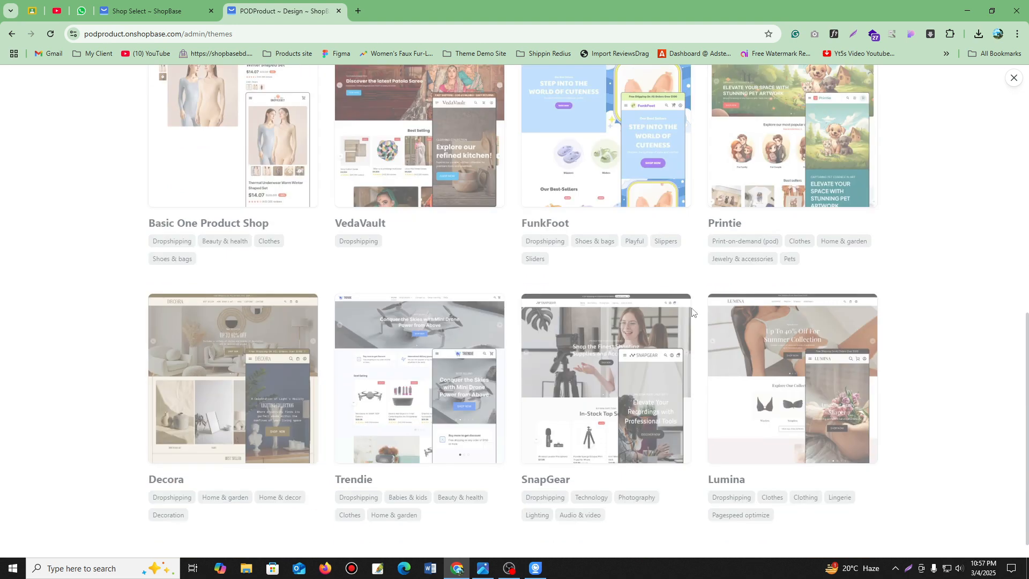
pyautogui.scroll(-4, 697, 314)
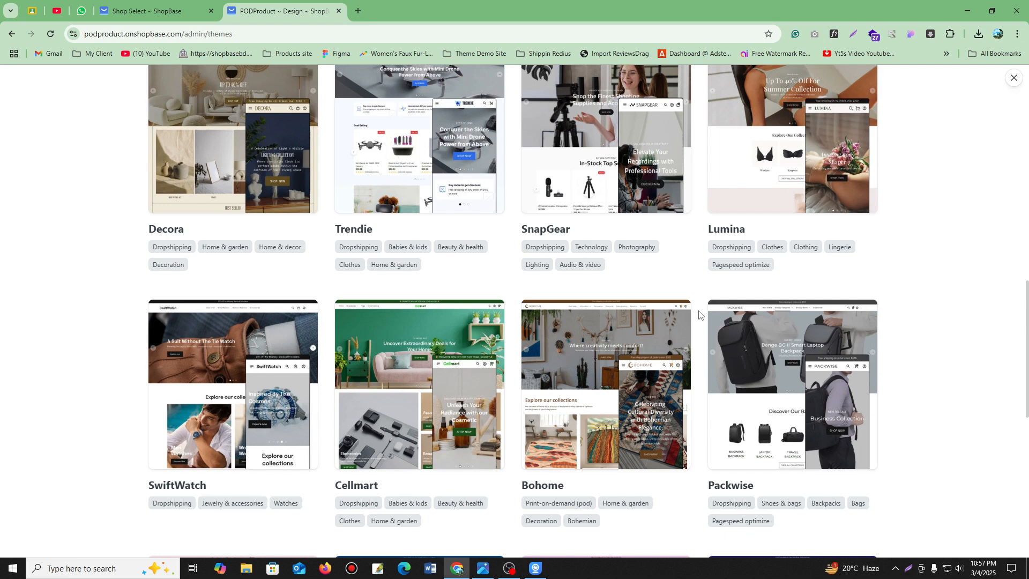
pyautogui.moveTo(797, 395)
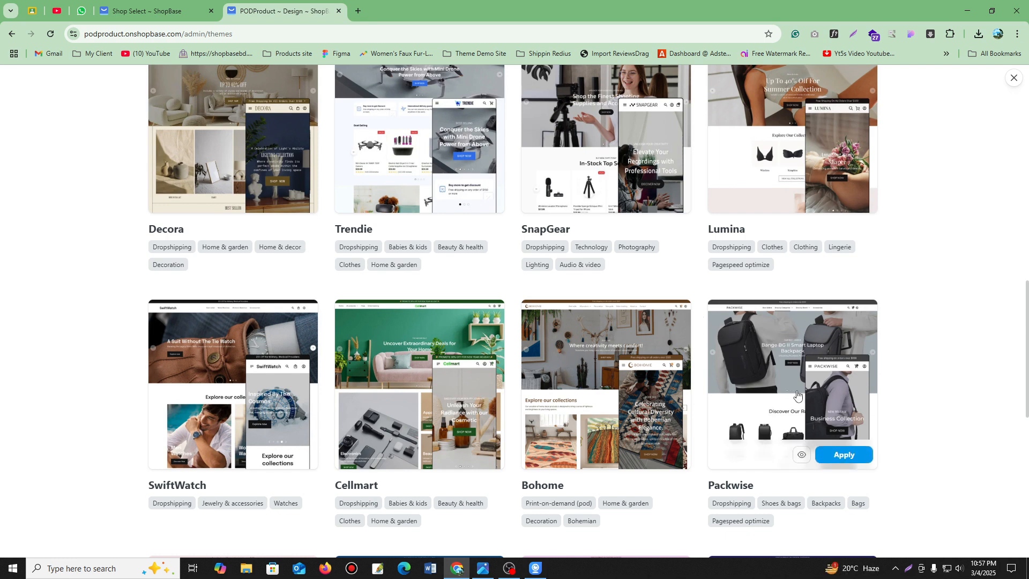
pyautogui.moveTo(395, 390)
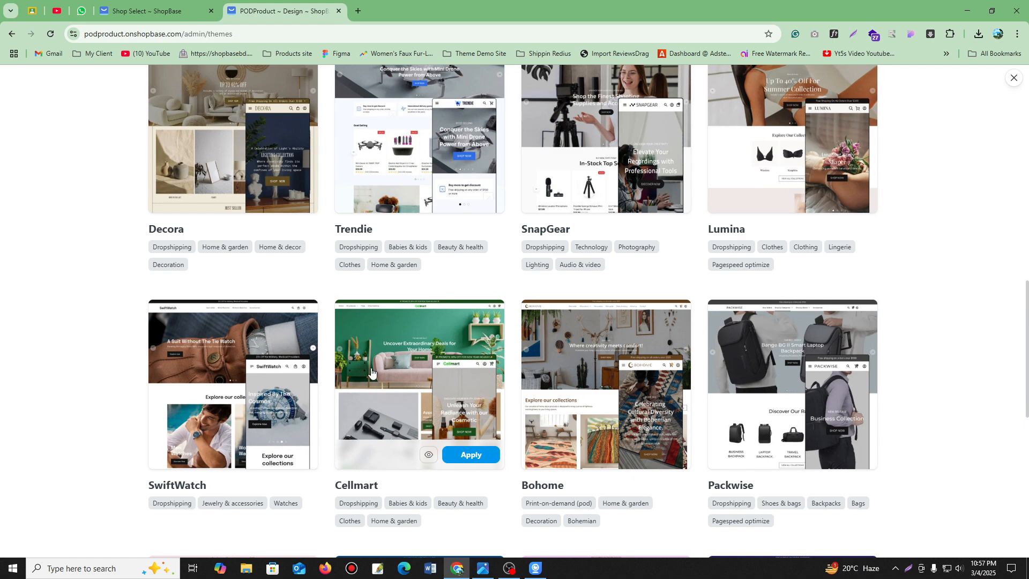
pyautogui.scroll(4, 201, 363)
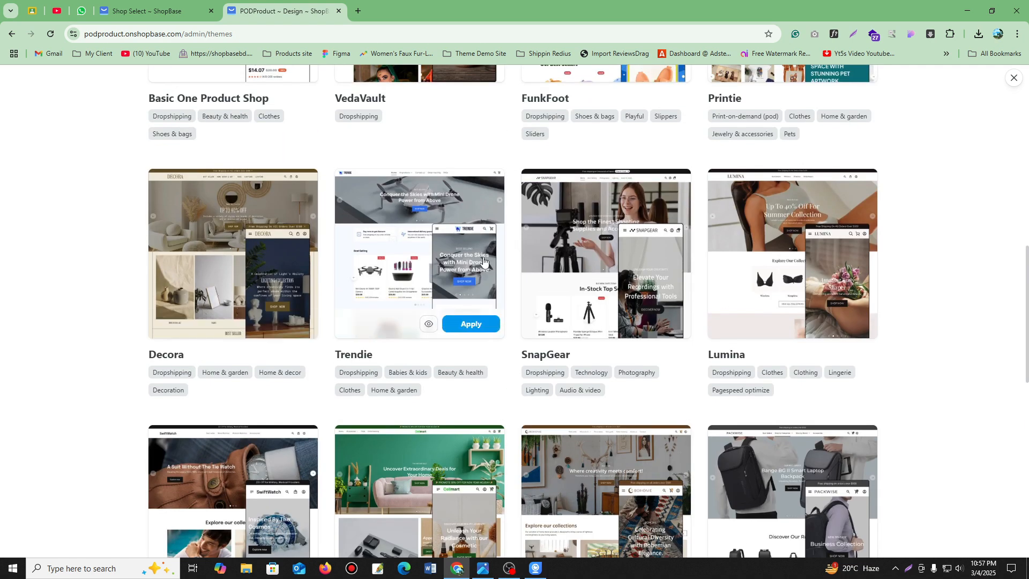
pyautogui.scroll(8, 761, 358)
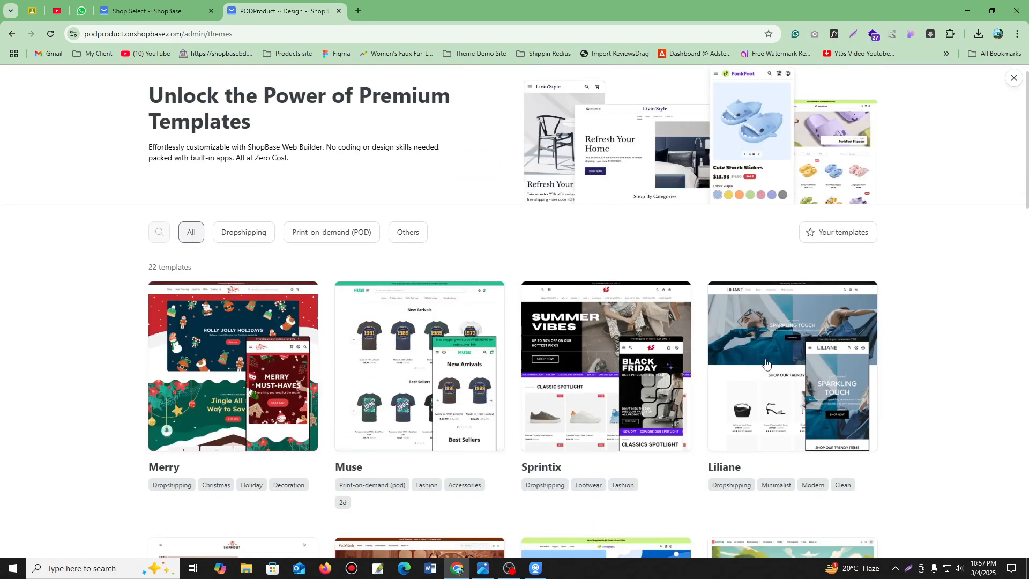
pyautogui.scroll(-2, 760, 356)
pyautogui.click(618, 308)
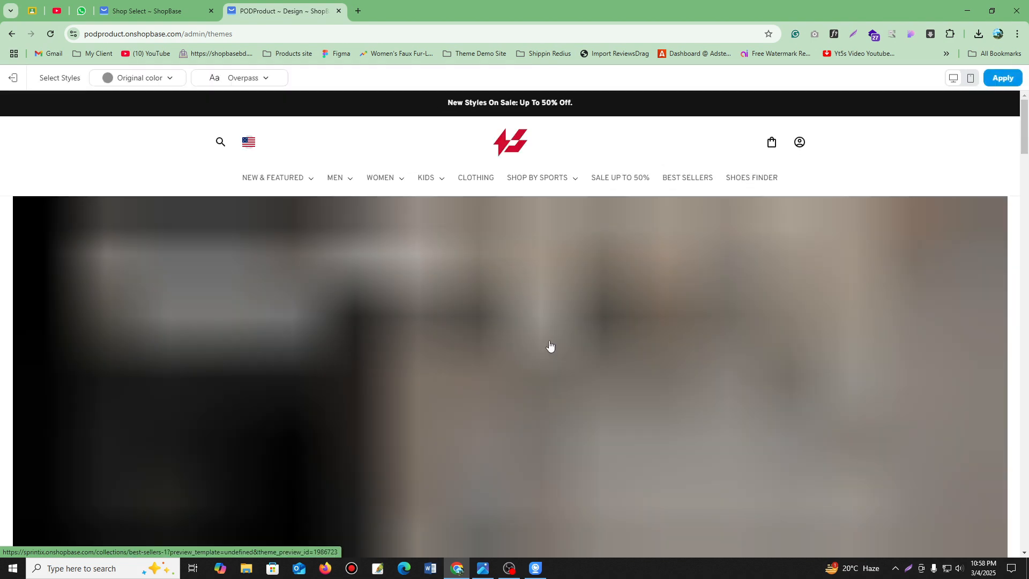
# Examine the Sprintix home page preview from the hero banner through the product sections to the footer links.
pyautogui.scroll(-5, 549, 346)
pyautogui.scroll(-5, 674, 344)
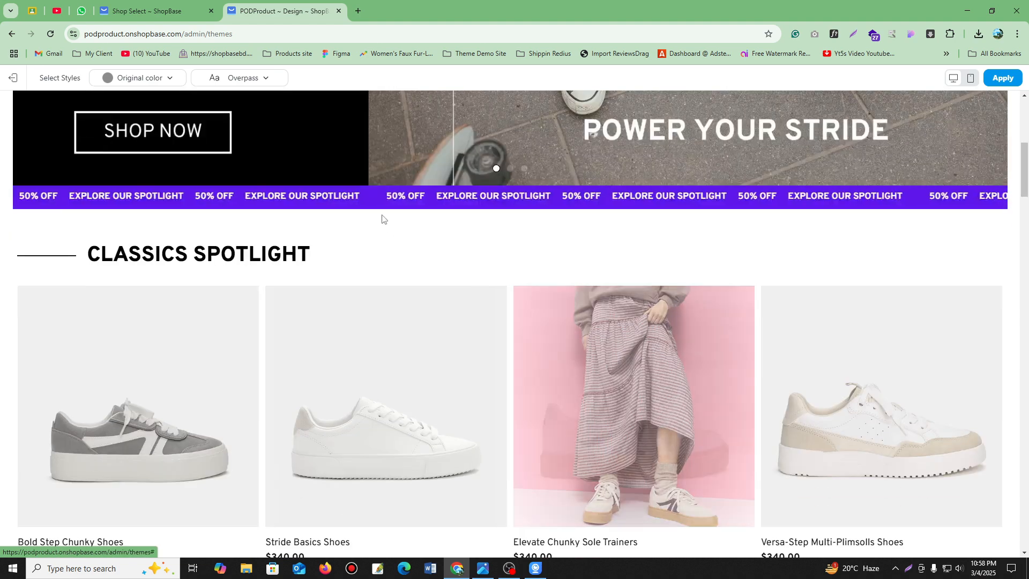
pyautogui.scroll(2, 528, 254)
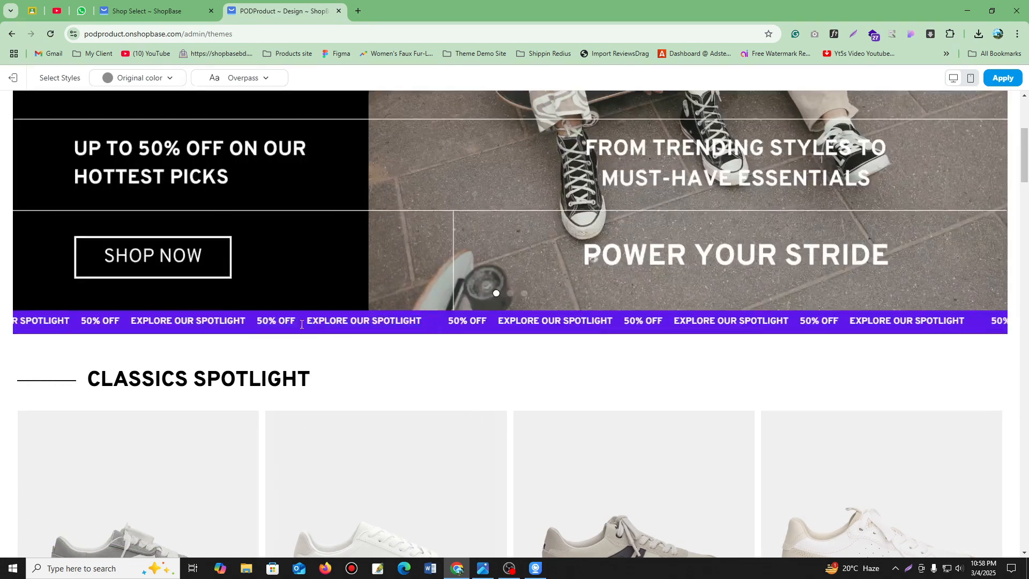
pyautogui.scroll(-1, 666, 344)
pyautogui.scroll(4, 593, 329)
pyautogui.scroll(-8, 521, 296)
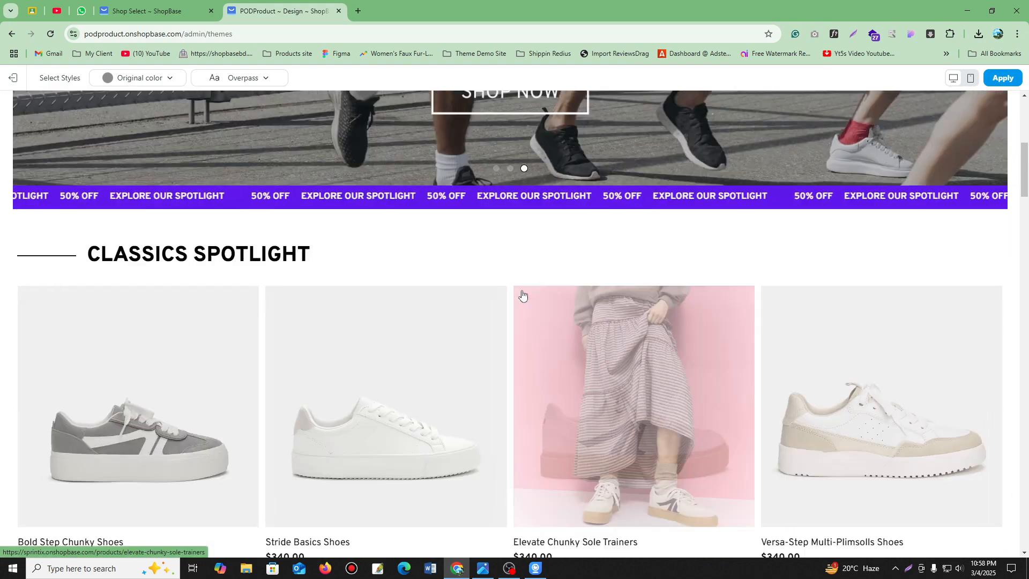
pyautogui.scroll(-20, 507, 421)
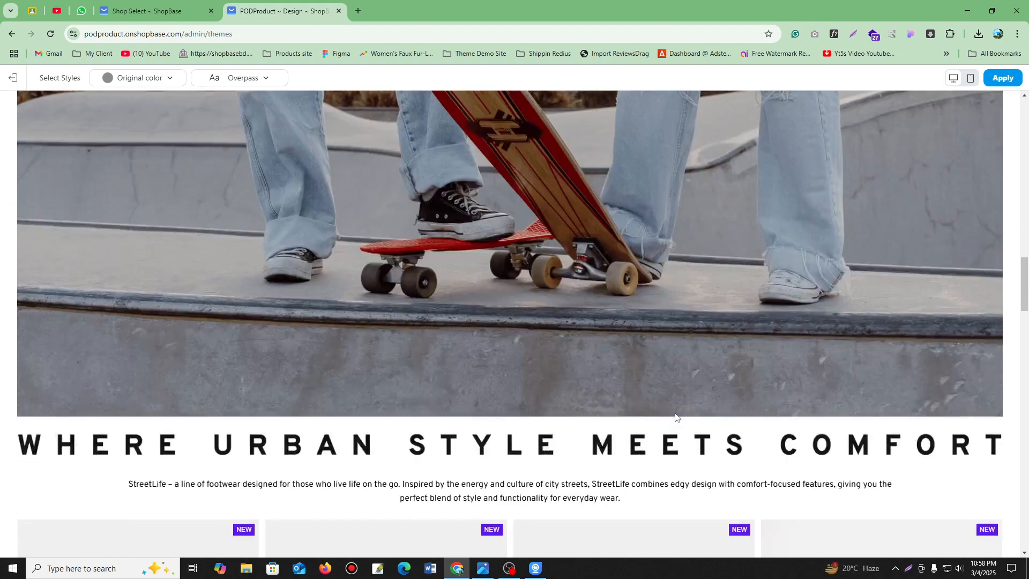
pyautogui.scroll(-20, 677, 418)
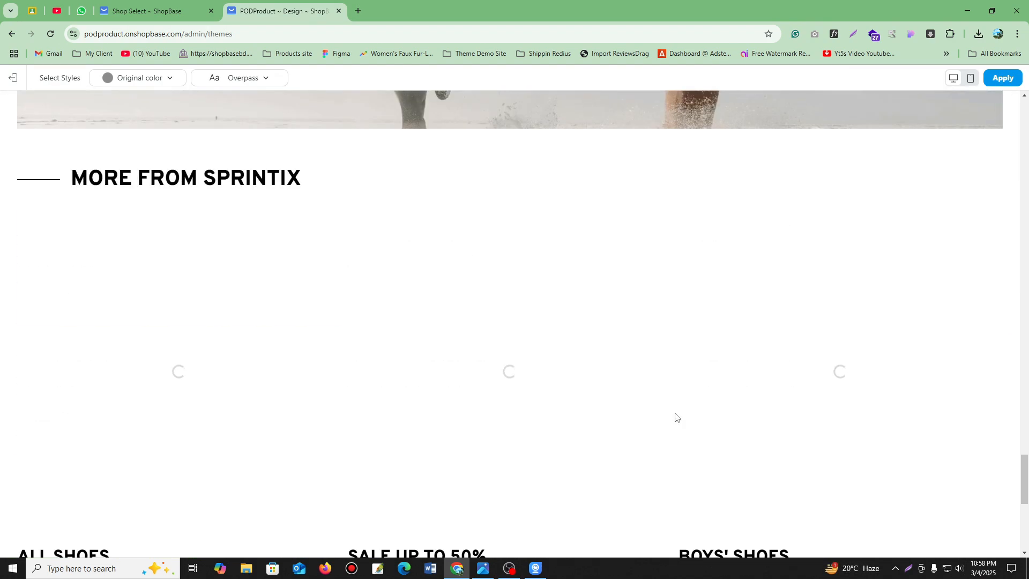
pyautogui.scroll(-3, 677, 418)
pyautogui.scroll(-3, 676, 418)
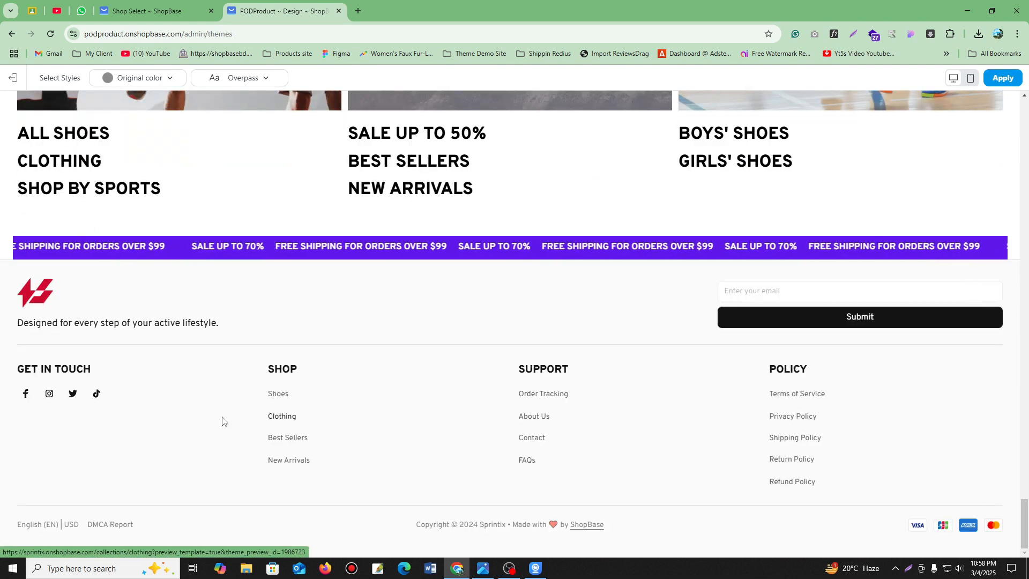
pyautogui.moveTo(16, 371); pyautogui.dragTo(107, 371)
pyautogui.click(113, 369)
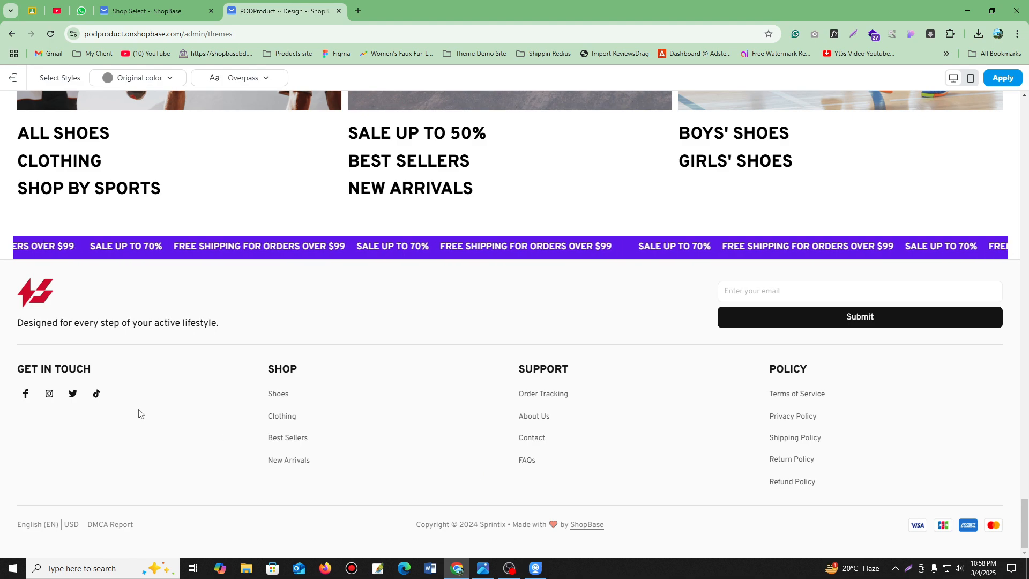
pyautogui.scroll(20, 720, 385)
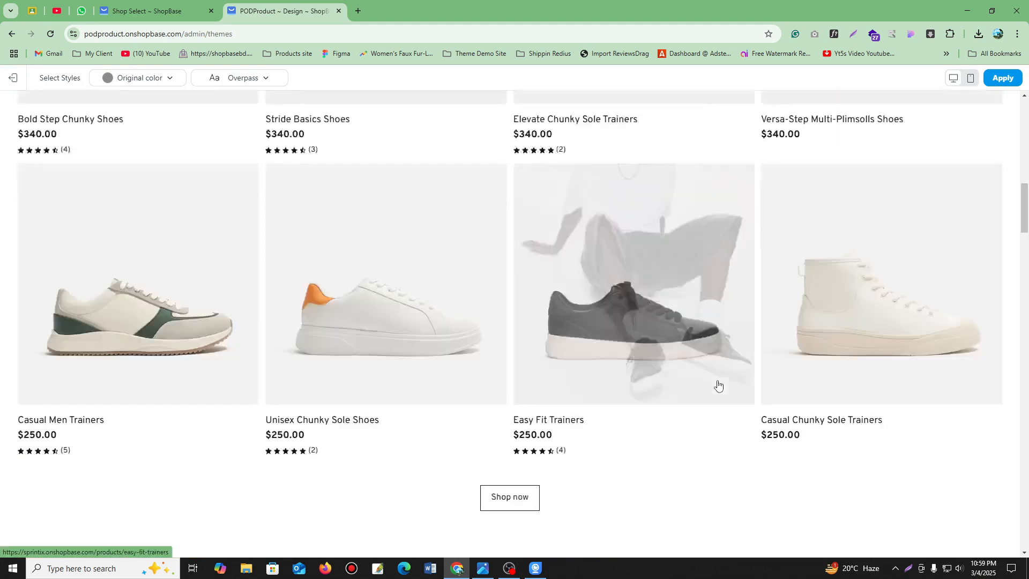
pyautogui.scroll(-18, 719, 386)
pyautogui.scroll(-5, 717, 381)
pyautogui.scroll(20, 717, 380)
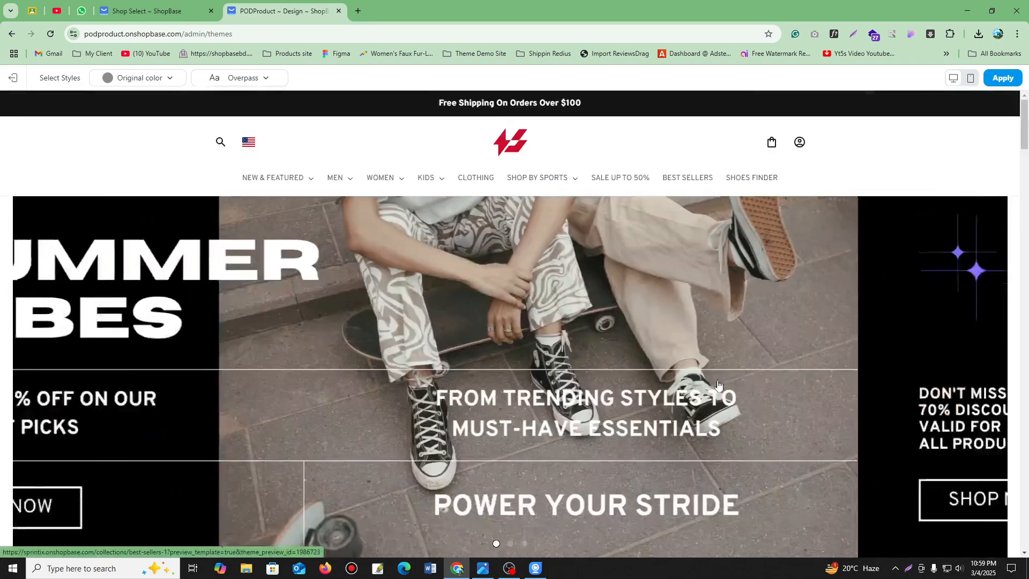
# Examine the Sprintix header navigation, including the Men, Women and Kids submenus, and the start of the home page.
pyautogui.moveTo(429, 183)
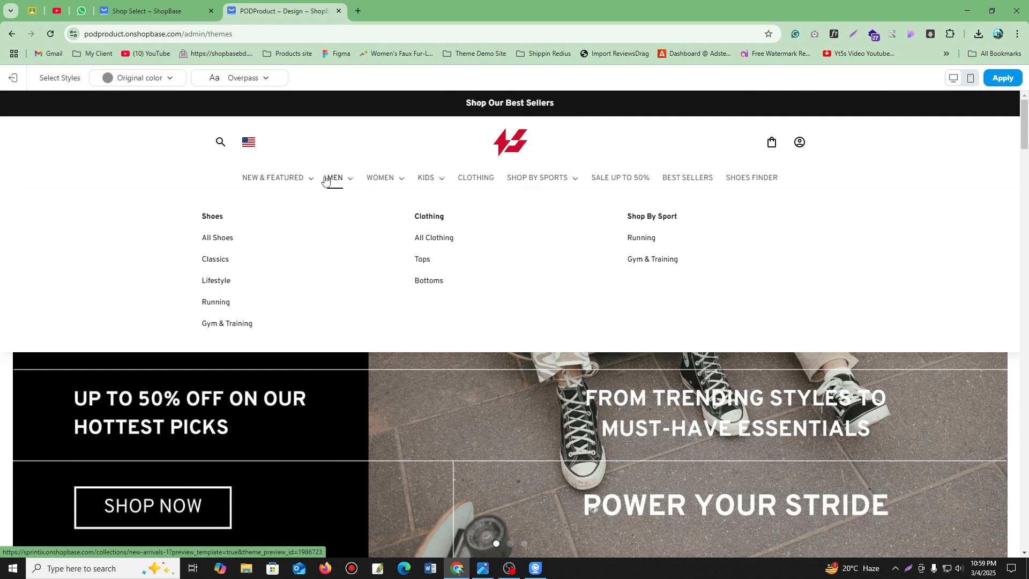
pyautogui.moveTo(589, 185)
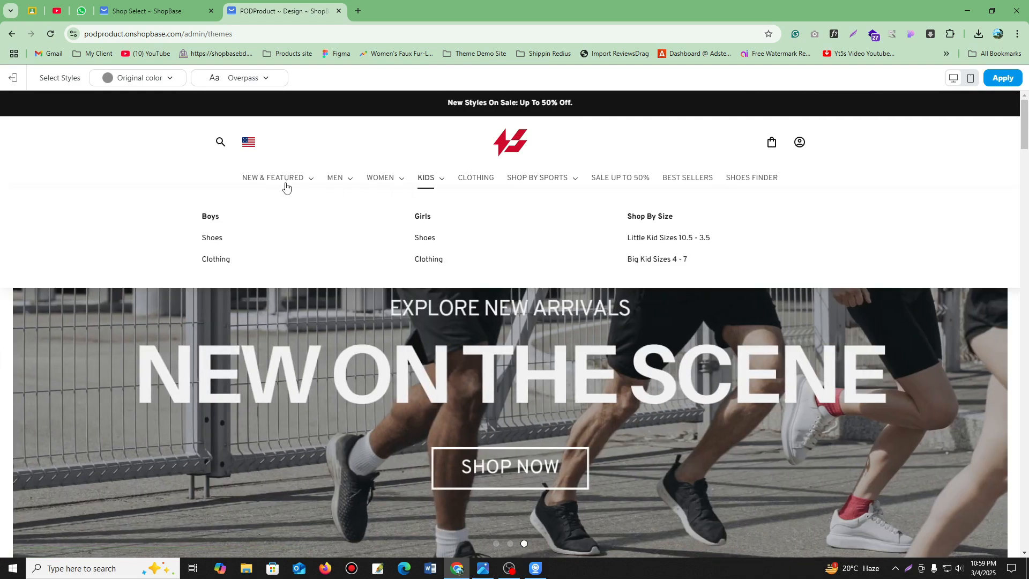
pyautogui.scroll(-2, 667, 219)
pyautogui.scroll(-5, 667, 219)
pyautogui.scroll(6, 667, 218)
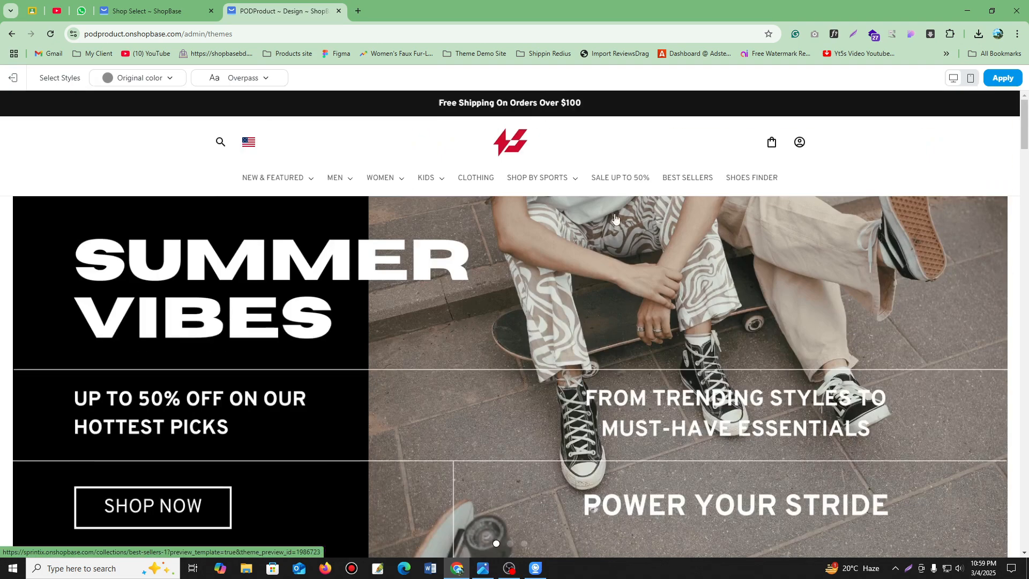
pyautogui.moveTo(378, 178)
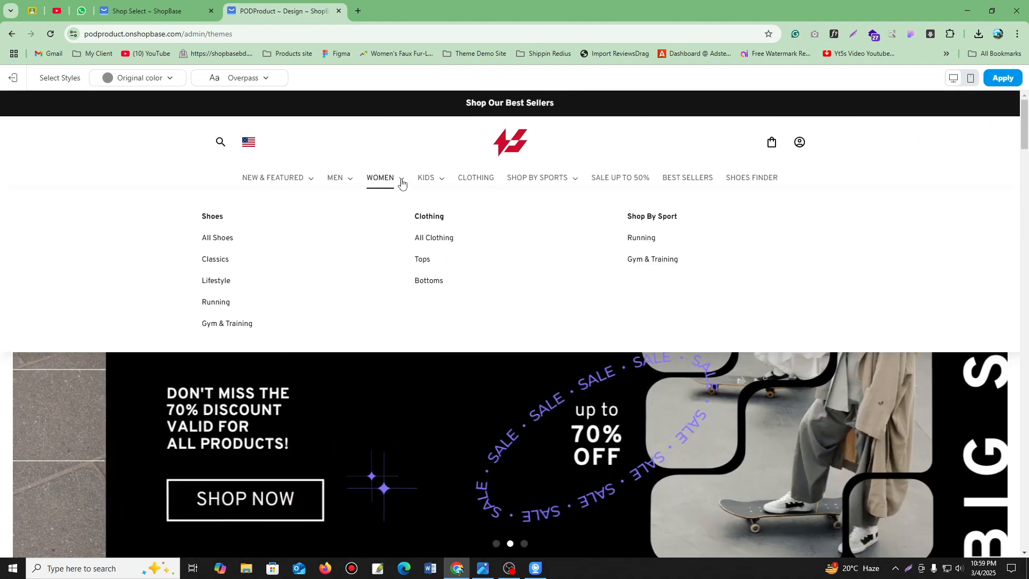
pyautogui.moveTo(334, 179)
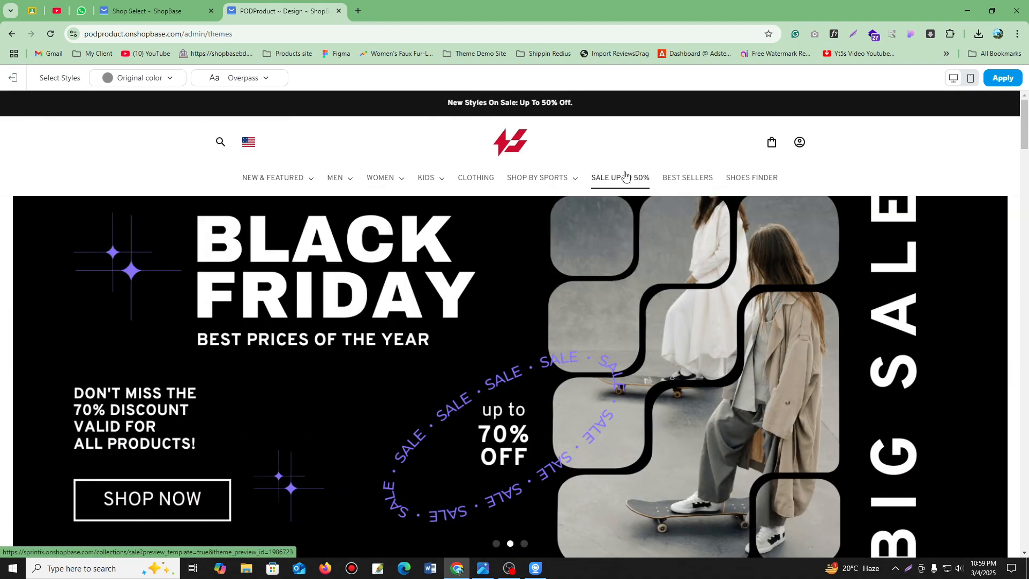
pyautogui.scroll(-7, 668, 356)
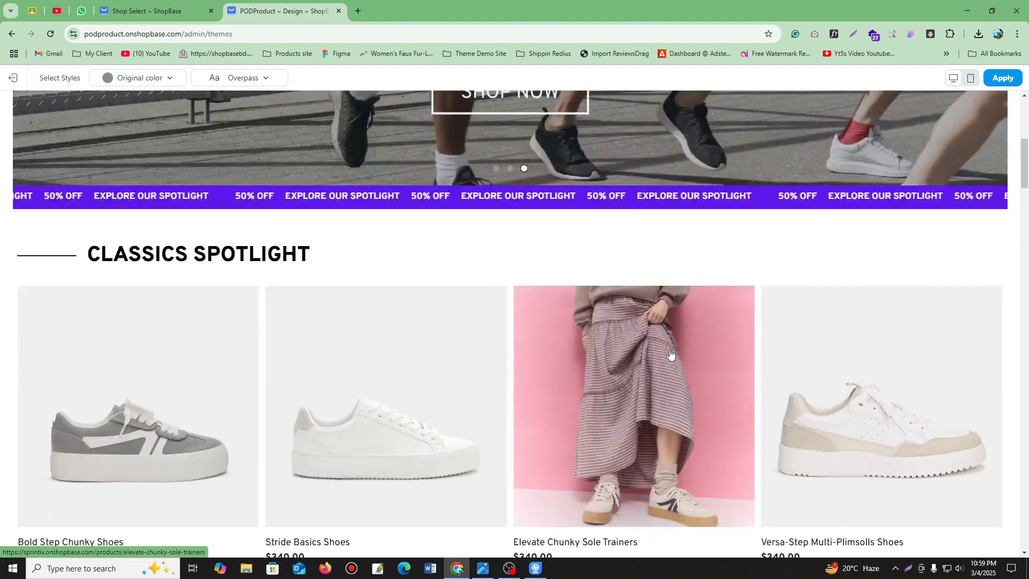
# Apply the Sprintix template to the store and accept replacing its footer with the PlusBase default footer.
pyautogui.scroll(3, 669, 352)
pyautogui.scroll(4, 671, 354)
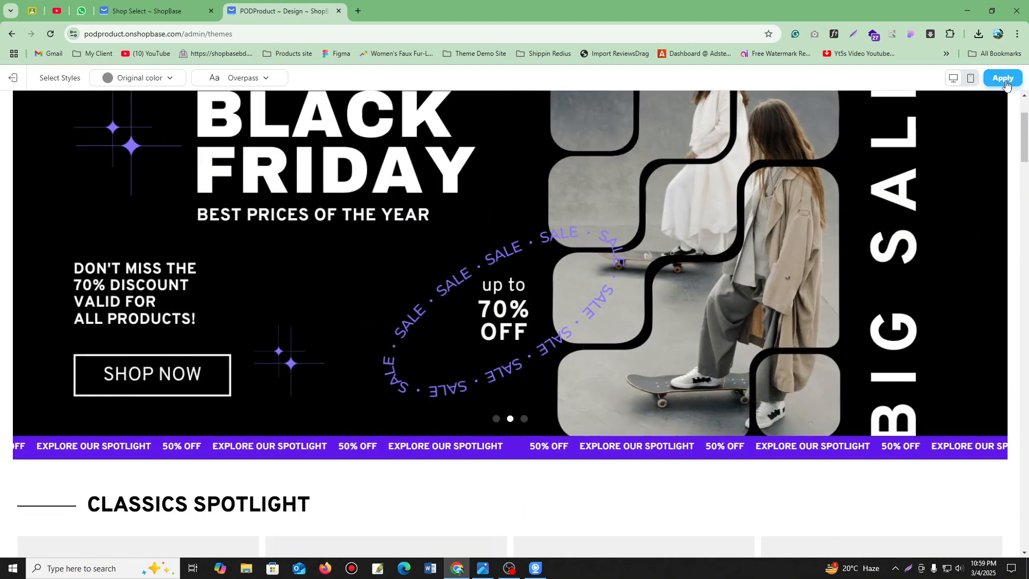
pyautogui.click(1005, 80)
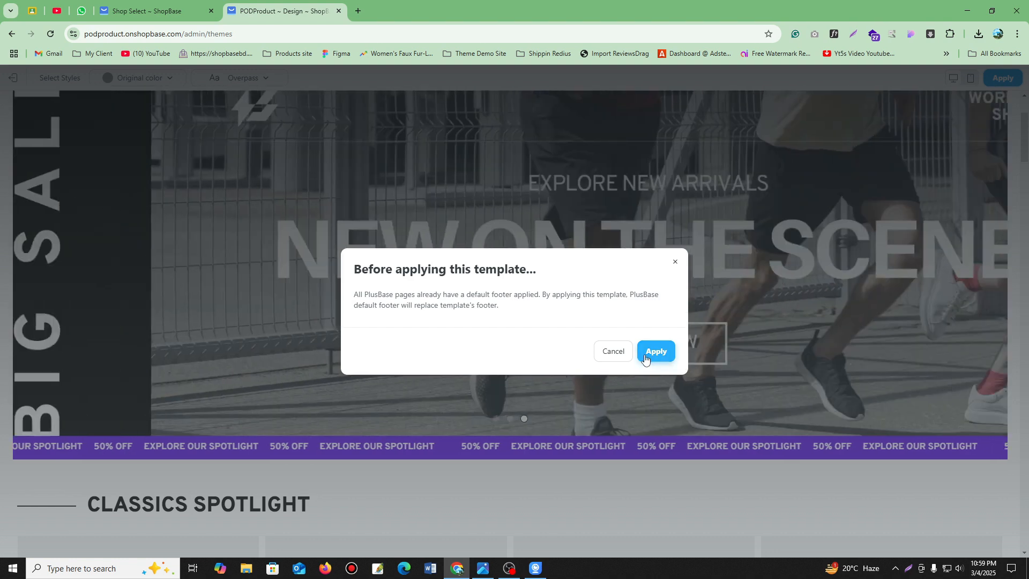
pyautogui.click(655, 354)
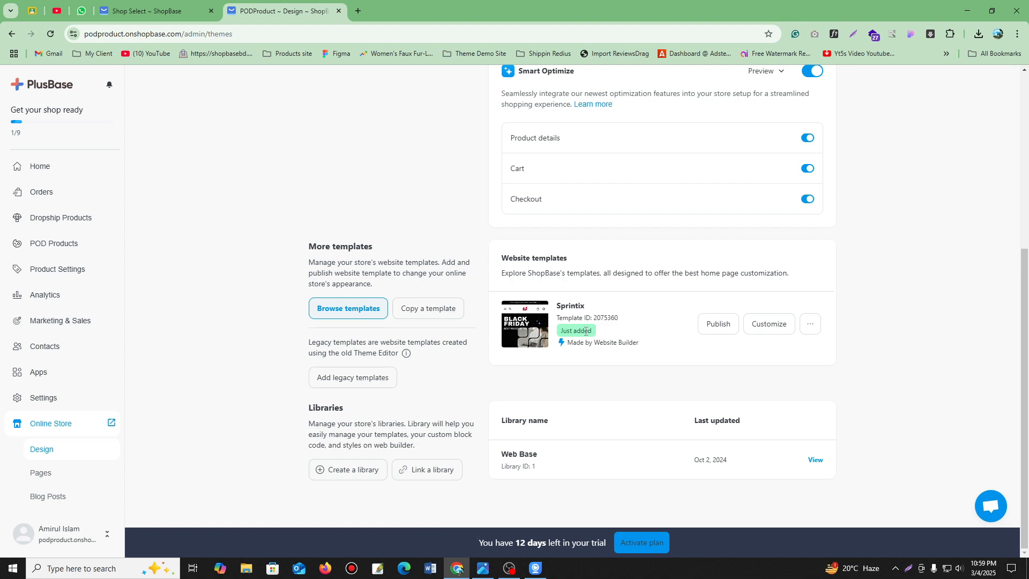
# Examine the Design page, comparing the current Trendie template and the store address with the newly added Sprintix entry.
pyautogui.scroll(5, 588, 331)
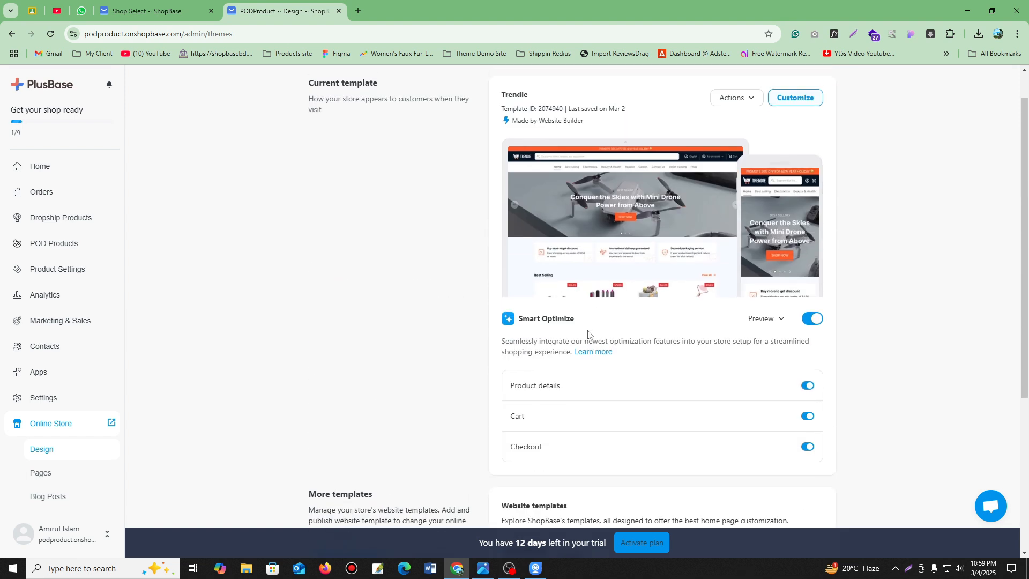
pyautogui.scroll(-2, 589, 330)
pyautogui.scroll(3, 588, 330)
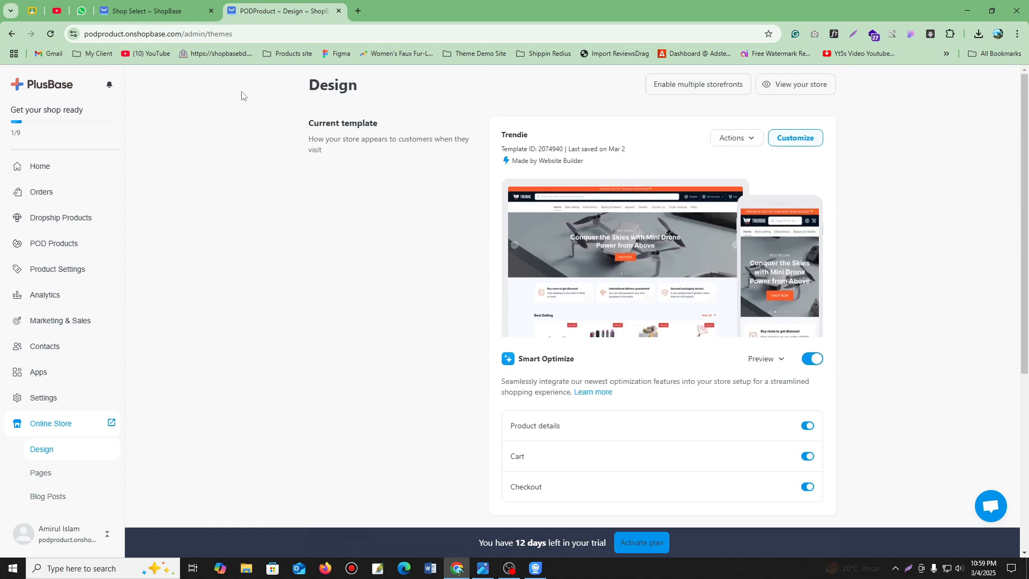
pyautogui.moveTo(184, 33); pyautogui.dragTo(84, 33)
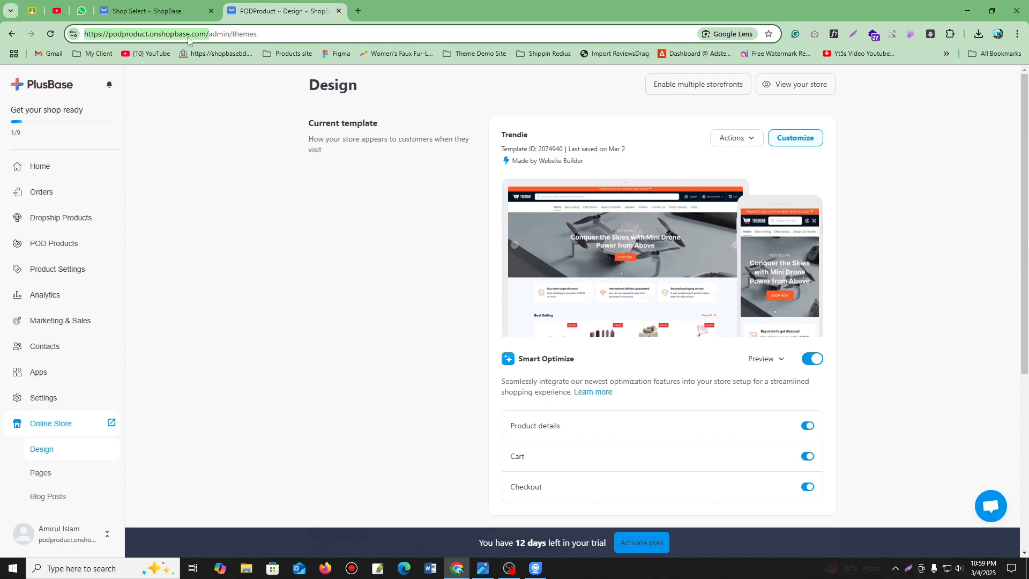
pyautogui.scroll(-3, 628, 329)
pyautogui.scroll(3, 629, 330)
pyautogui.scroll(-5, 658, 317)
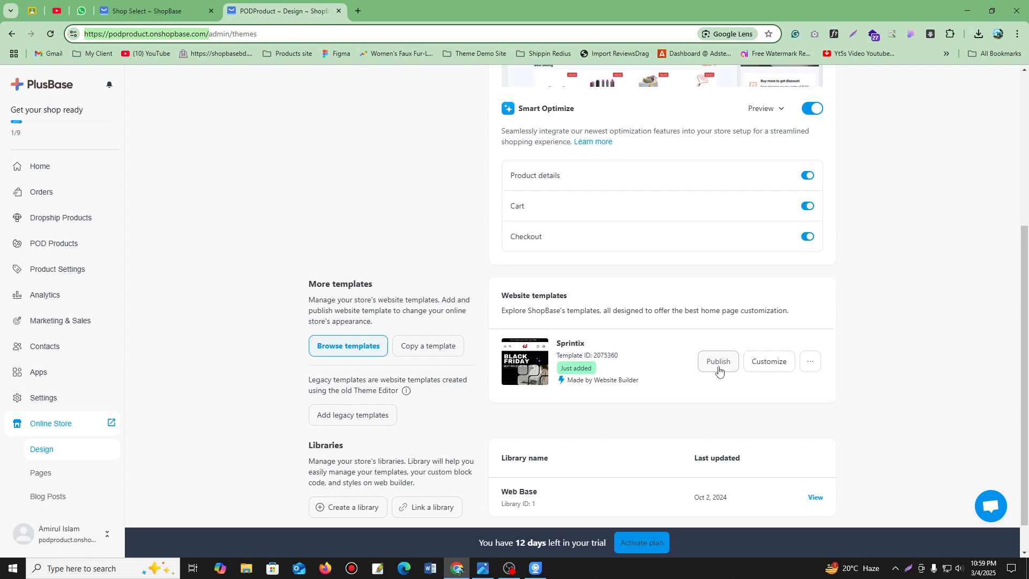
pyautogui.moveTo(558, 343); pyautogui.dragTo(585, 344)
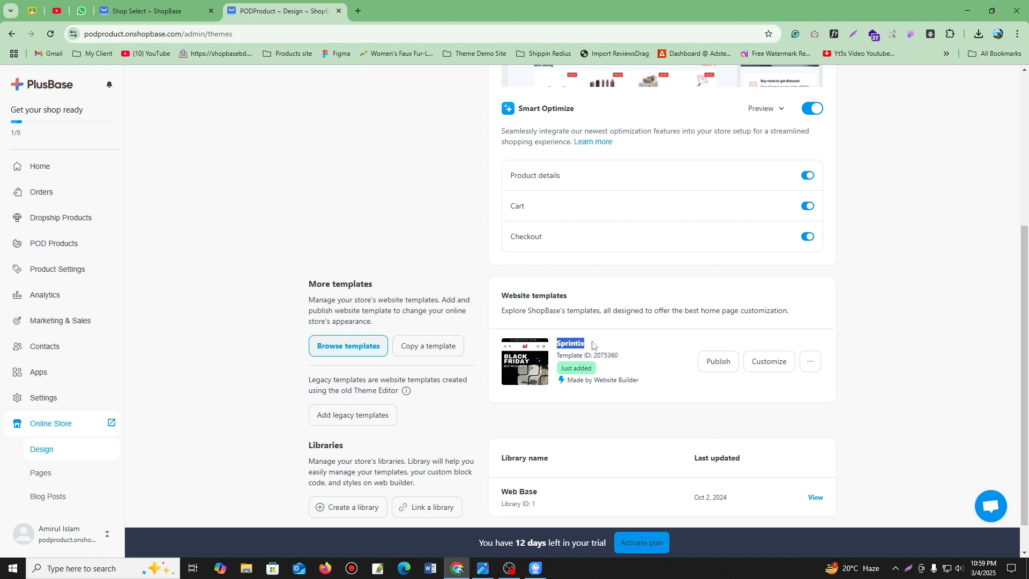
# Review the Smart Optimize choice offered when publishing Sprintix and the Smart Optimize settings under the current template.
pyautogui.click(713, 362)
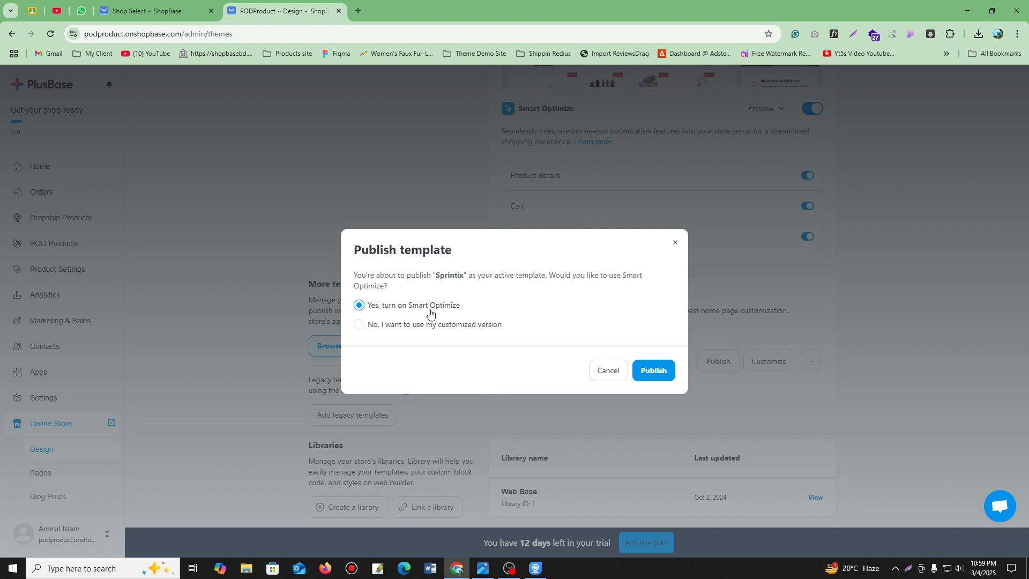
pyautogui.click(676, 246)
pyautogui.scroll(2, 590, 228)
pyautogui.moveTo(518, 237); pyautogui.dragTo(566, 233)
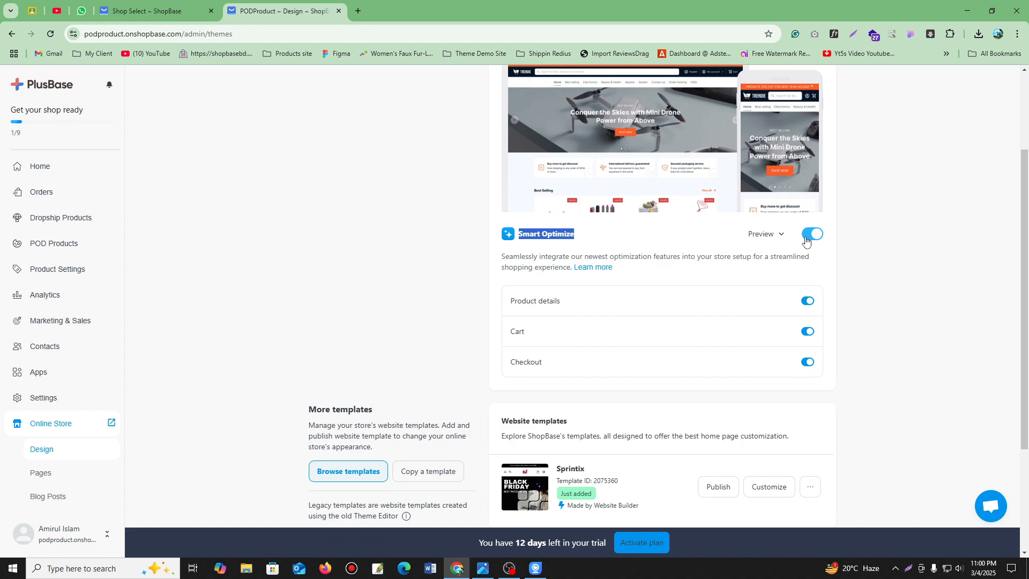
pyautogui.scroll(-3, 806, 240)
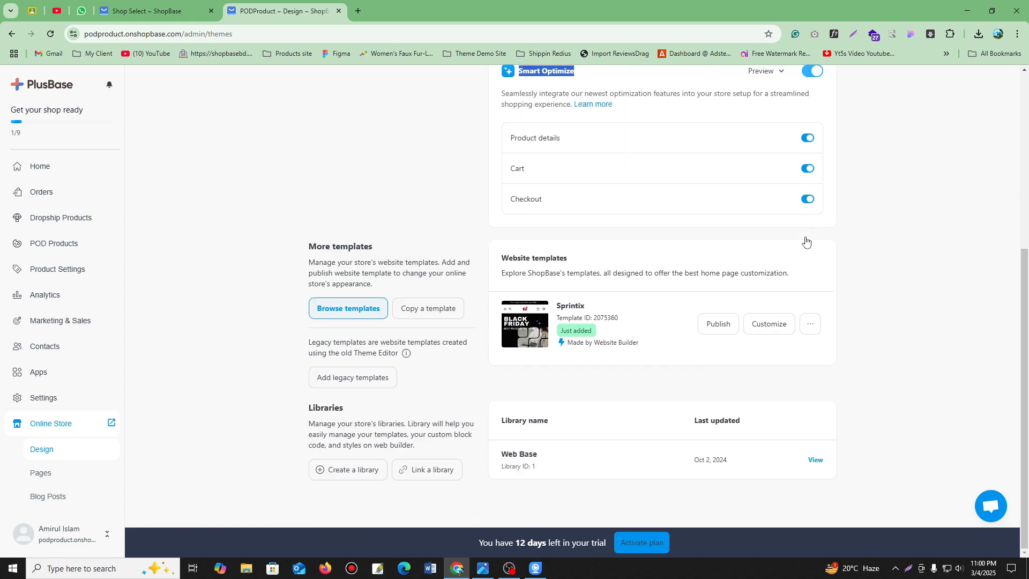
pyautogui.scroll(2, 806, 240)
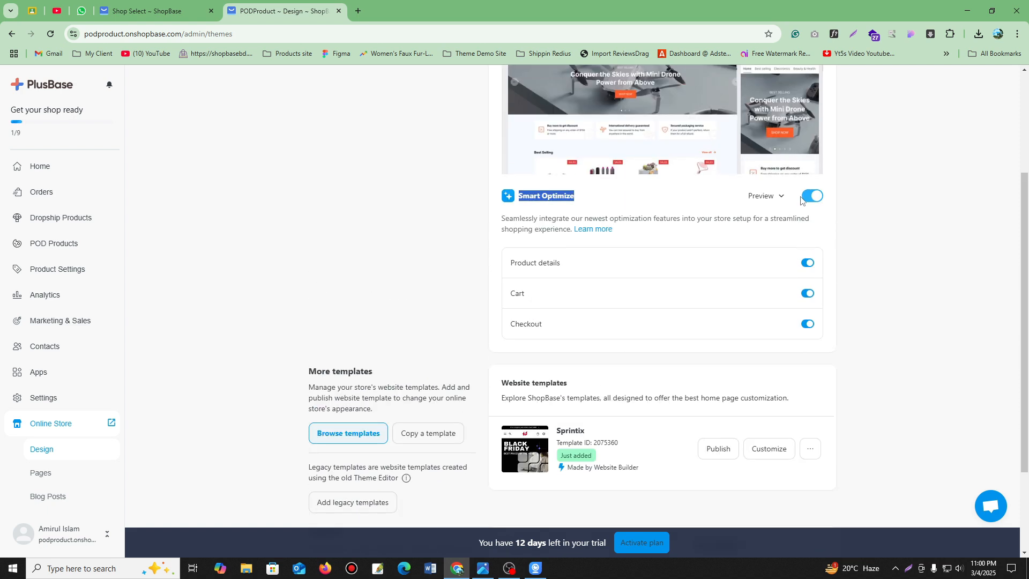
pyautogui.click(851, 223)
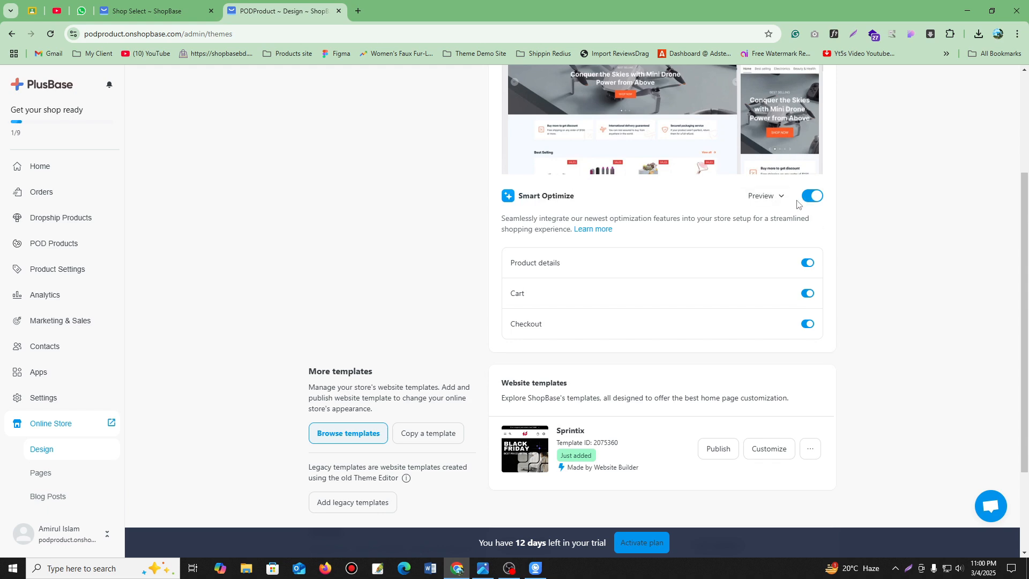
# Publish Sprintix as the store's active template with Smart Optimize turned on.
pyautogui.scroll(-2, 725, 347)
pyautogui.click(719, 327)
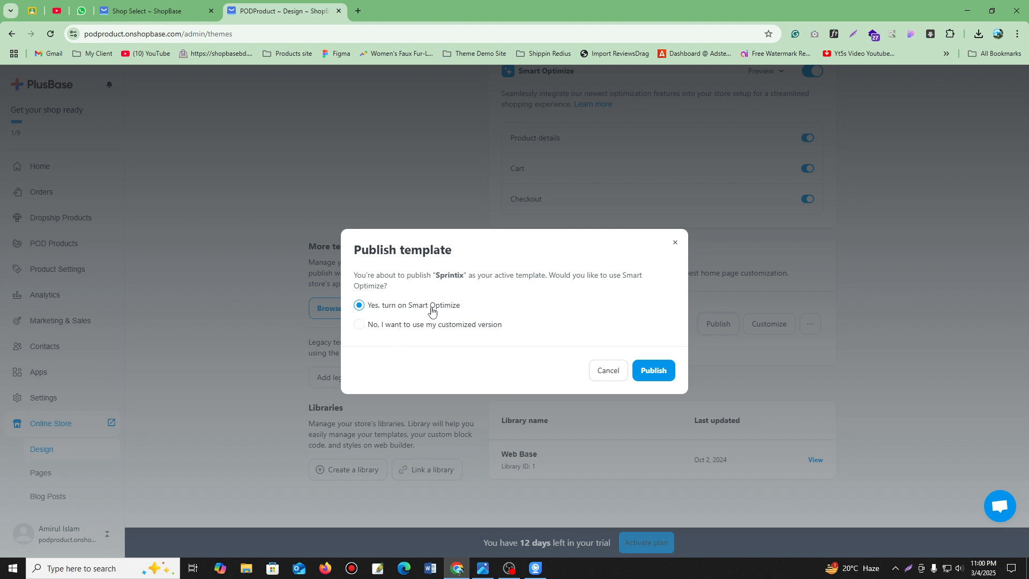
pyautogui.click(651, 372)
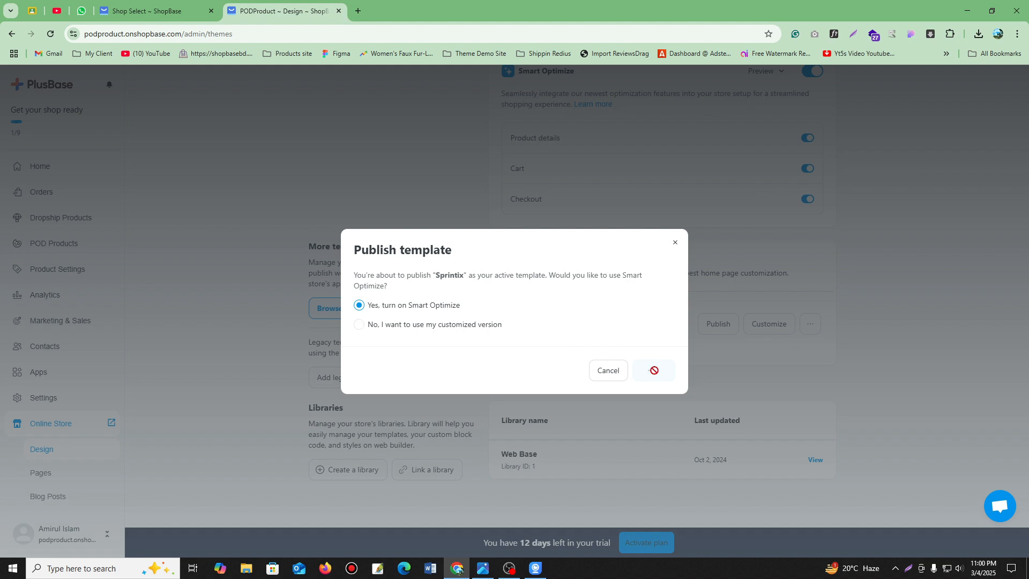
# Mark the current Sprintix template as public and confirm the update.
pyautogui.scroll(5, 676, 349)
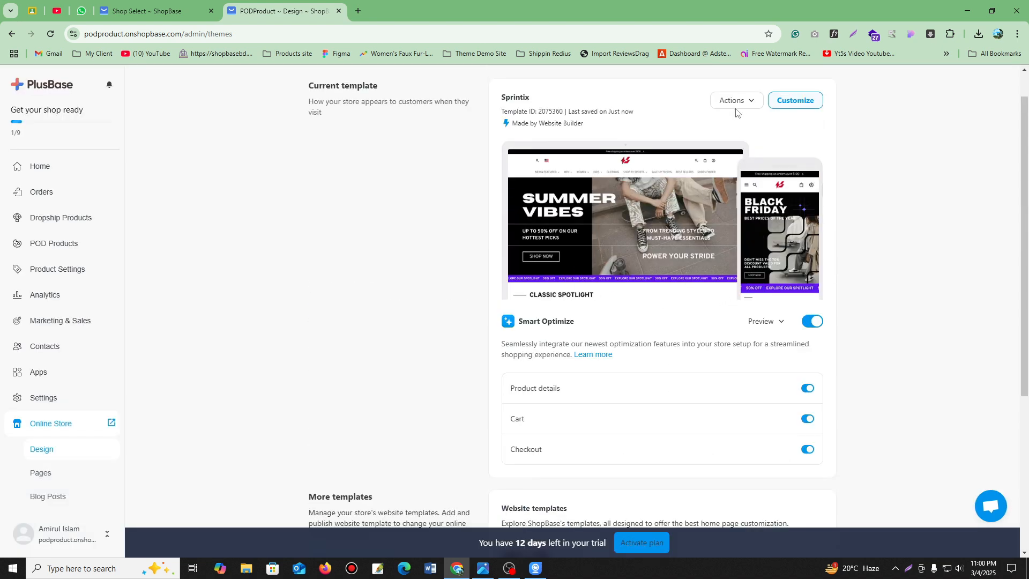
pyautogui.click(754, 108)
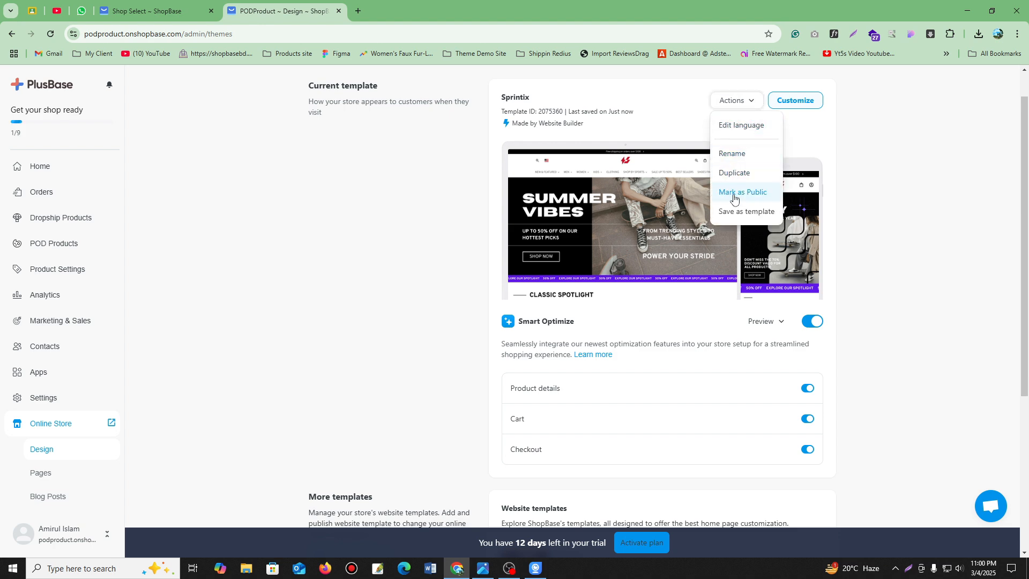
pyautogui.click(764, 197)
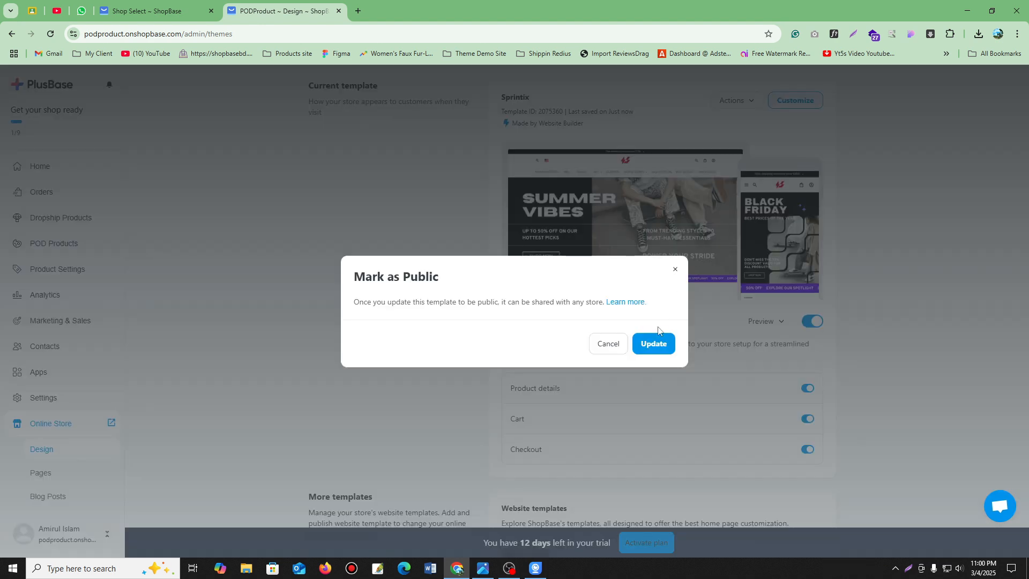
pyautogui.click(653, 344)
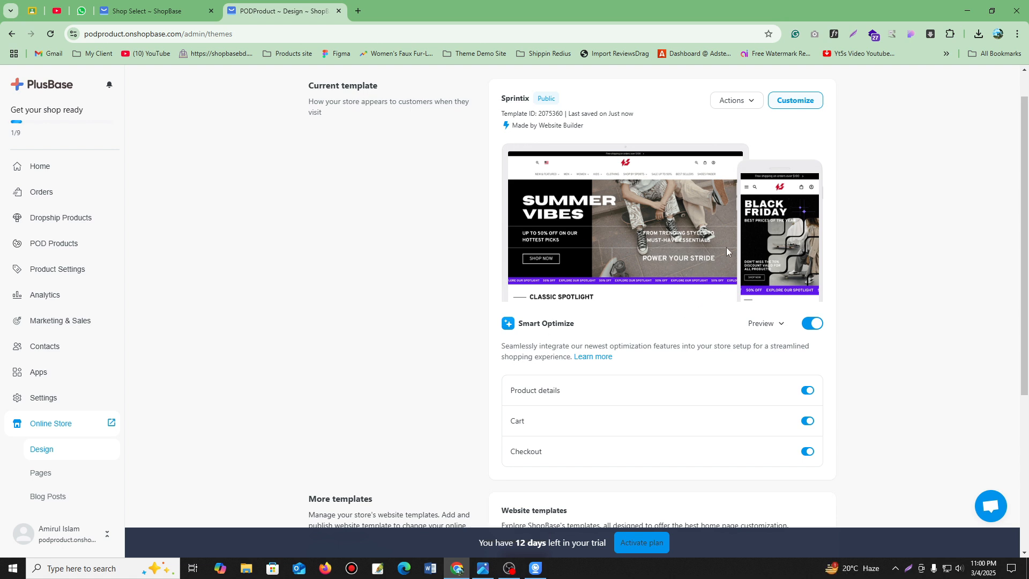
# Check the available actions for the Sprintix template and open the live storefront from the Design page.
pyautogui.click(747, 107)
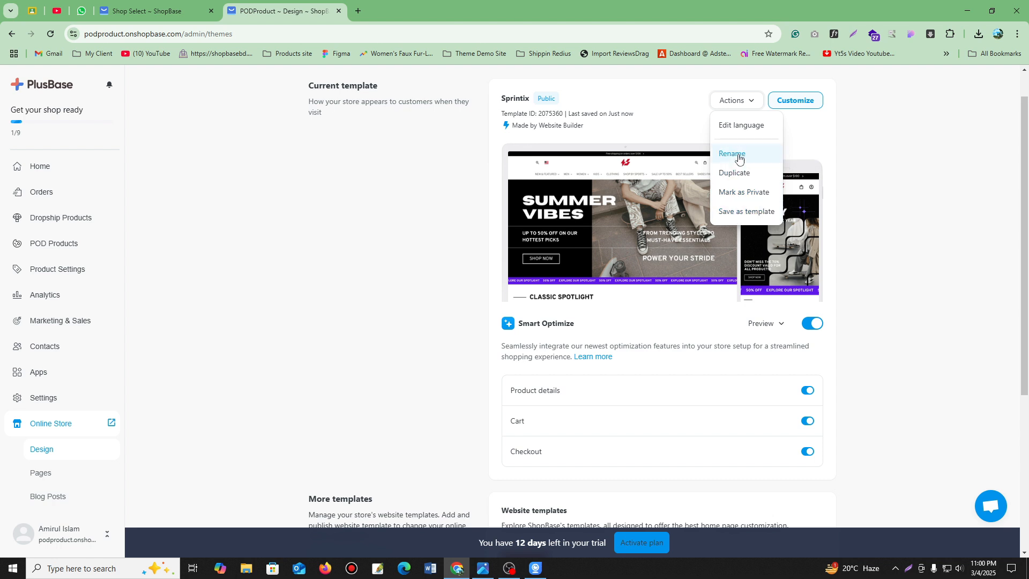
pyautogui.click(883, 150)
pyautogui.scroll(1, 741, 157)
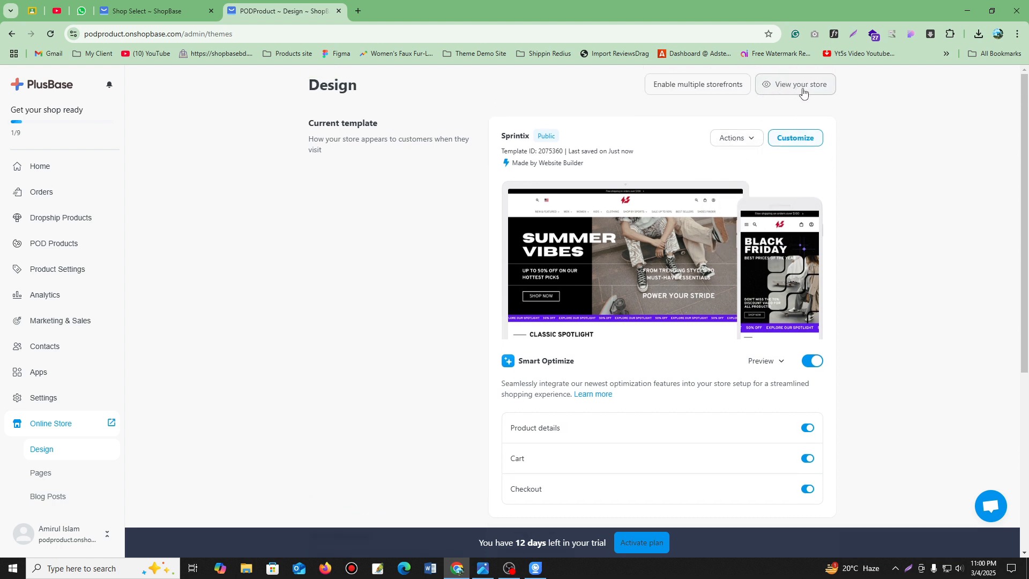
pyautogui.click(803, 91)
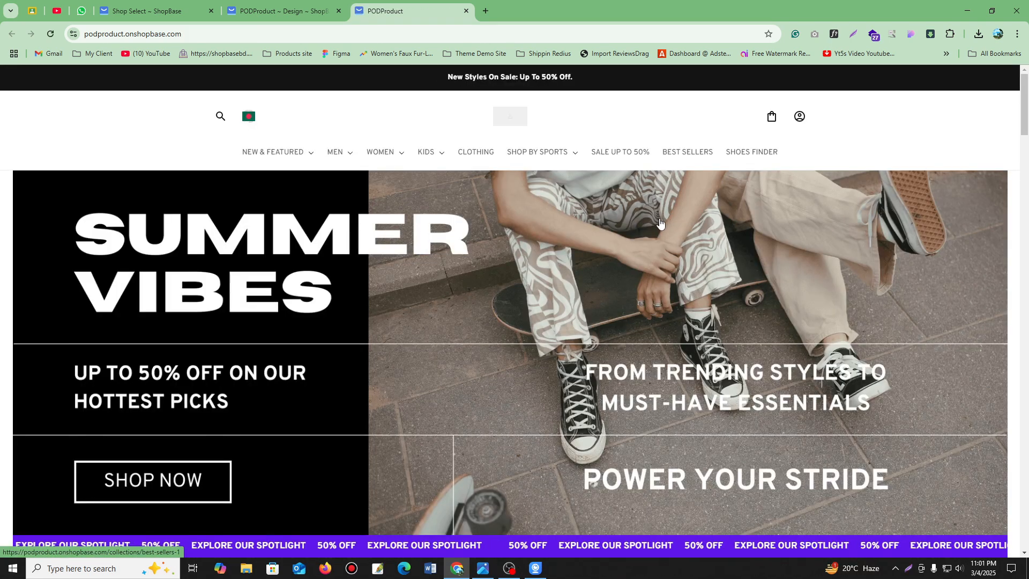
# Skim the live storefront's home page from the hero banner to the footer and return to the Classics Spotlight products.
pyautogui.scroll(-7, 660, 223)
pyautogui.scroll(-4, 743, 215)
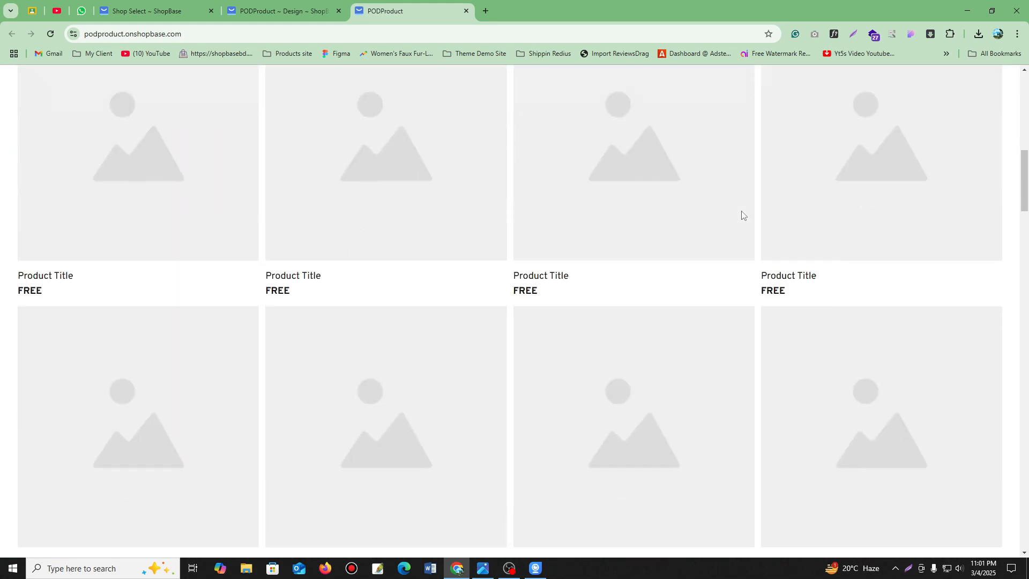
pyautogui.scroll(-15, 742, 215)
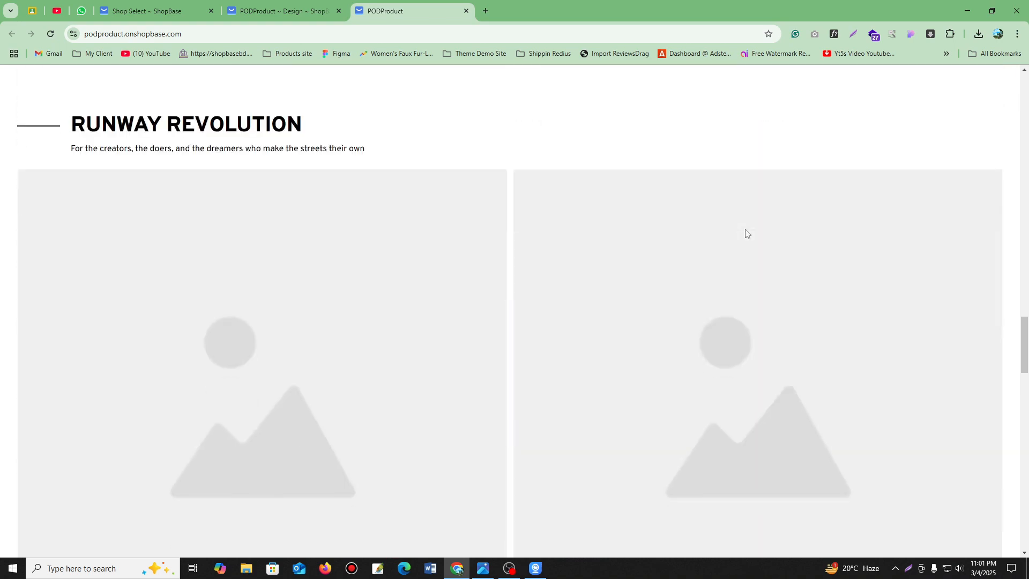
pyautogui.scroll(-10, 745, 233)
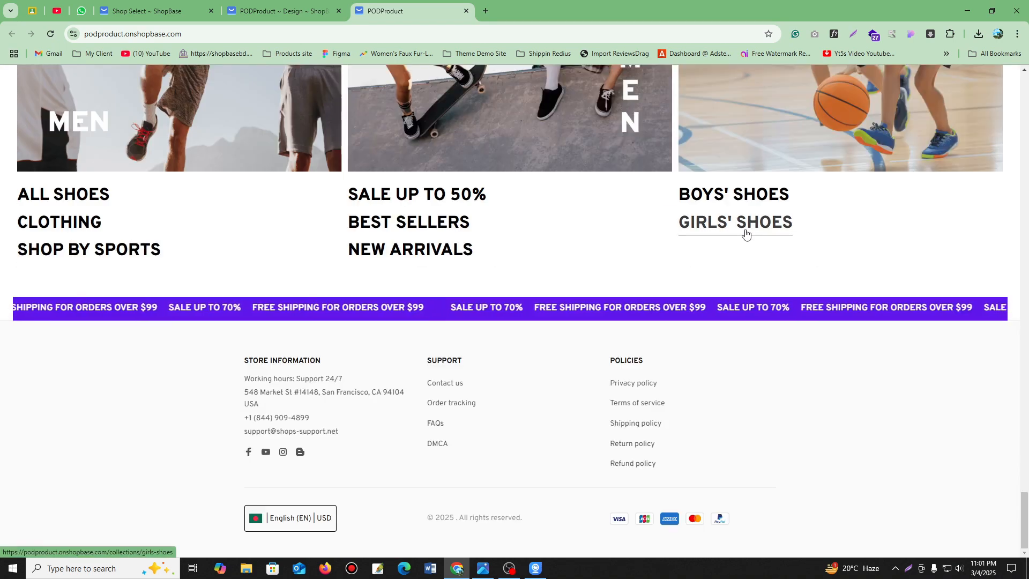
pyautogui.scroll(20, 746, 233)
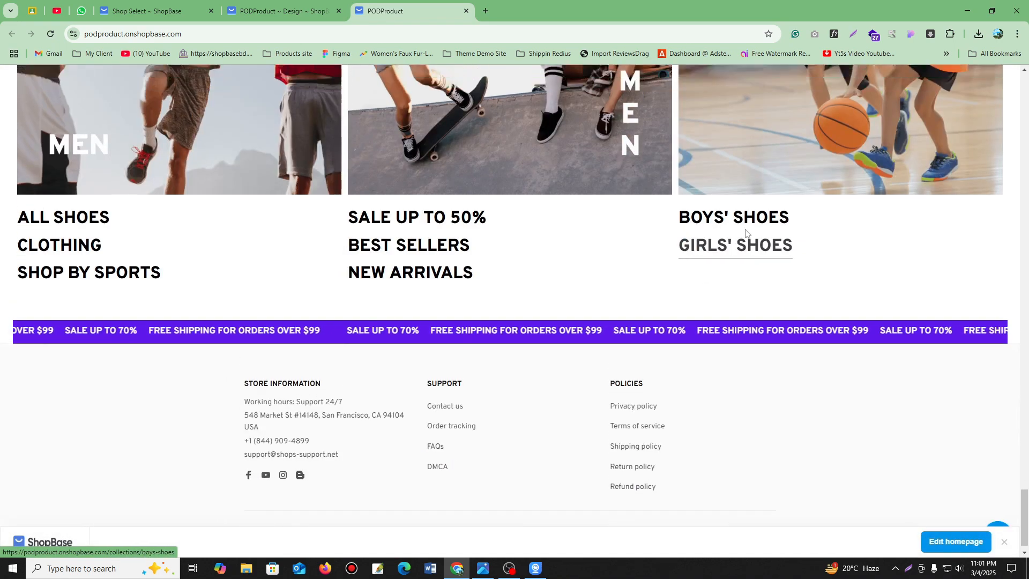
pyautogui.scroll(-10, 746, 235)
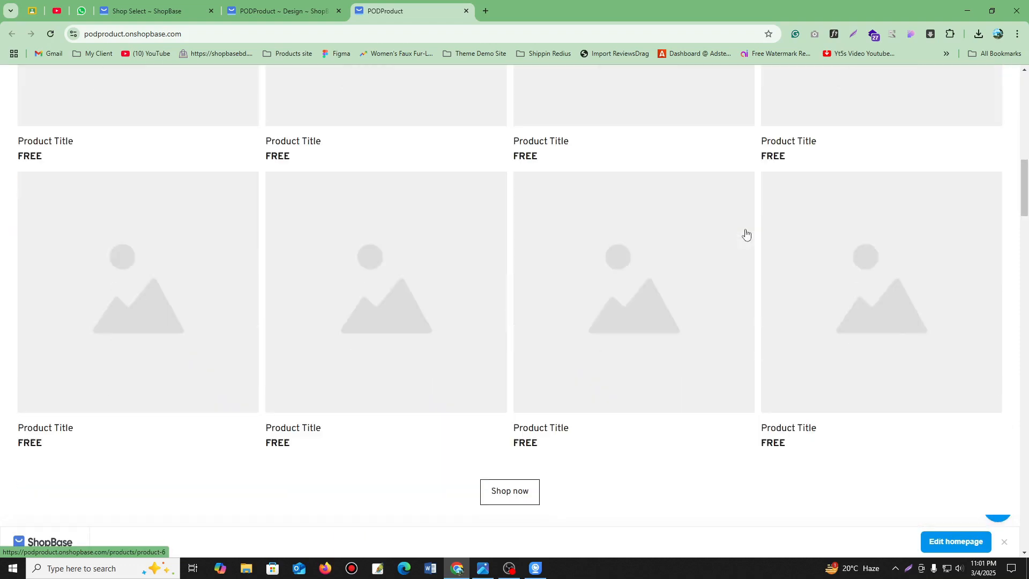
pyautogui.scroll(5, 284, 170)
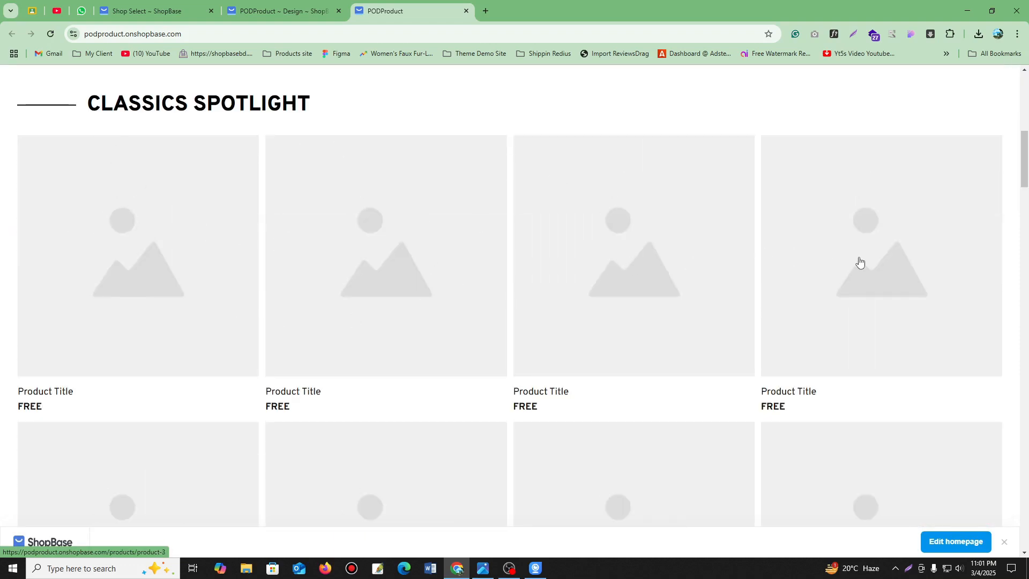
# Examine the storefront sections from Classics Spotlight through StreetLife, Runway Revolution and Shoes Finder to the footer's store information.
pyautogui.scroll(-8, 859, 262)
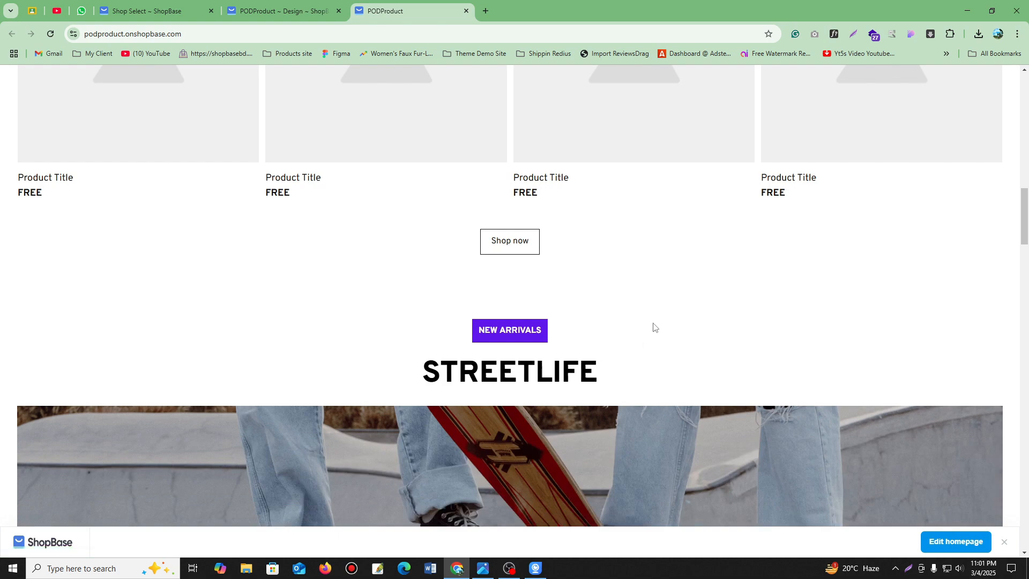
pyautogui.scroll(-9, 653, 327)
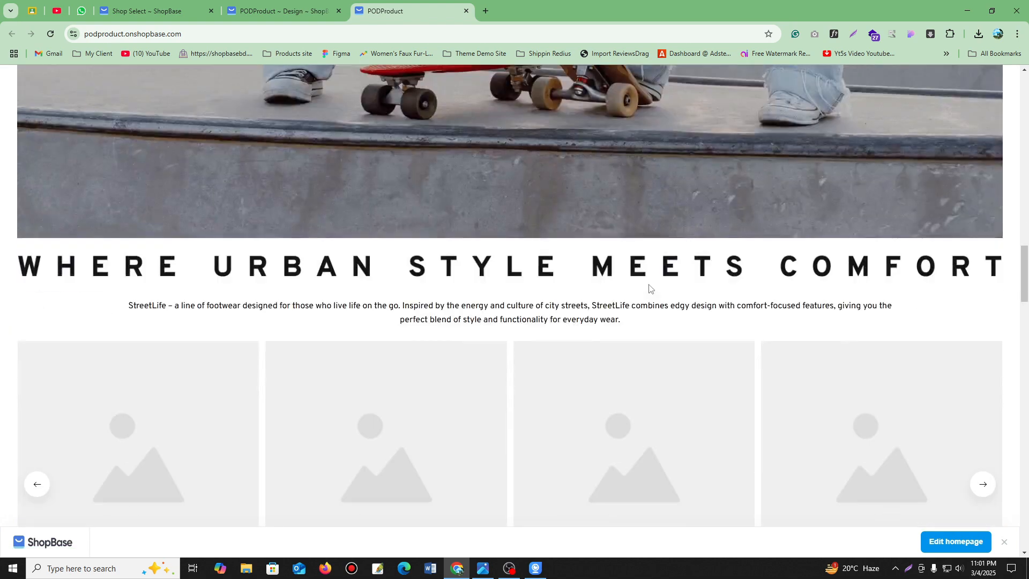
pyautogui.scroll(-5, 648, 287)
pyautogui.scroll(-2, 802, 296)
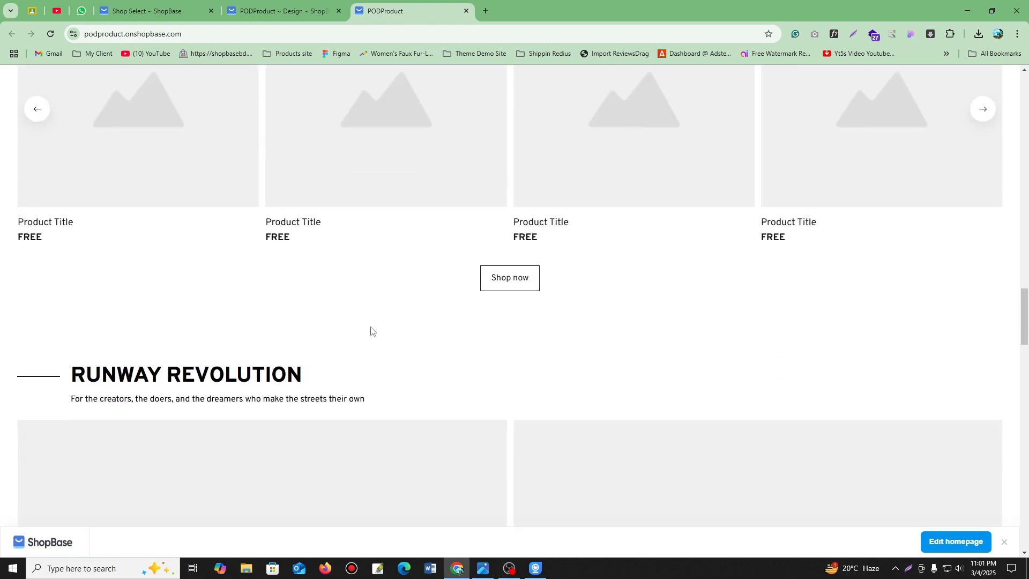
pyautogui.scroll(-14, 369, 184)
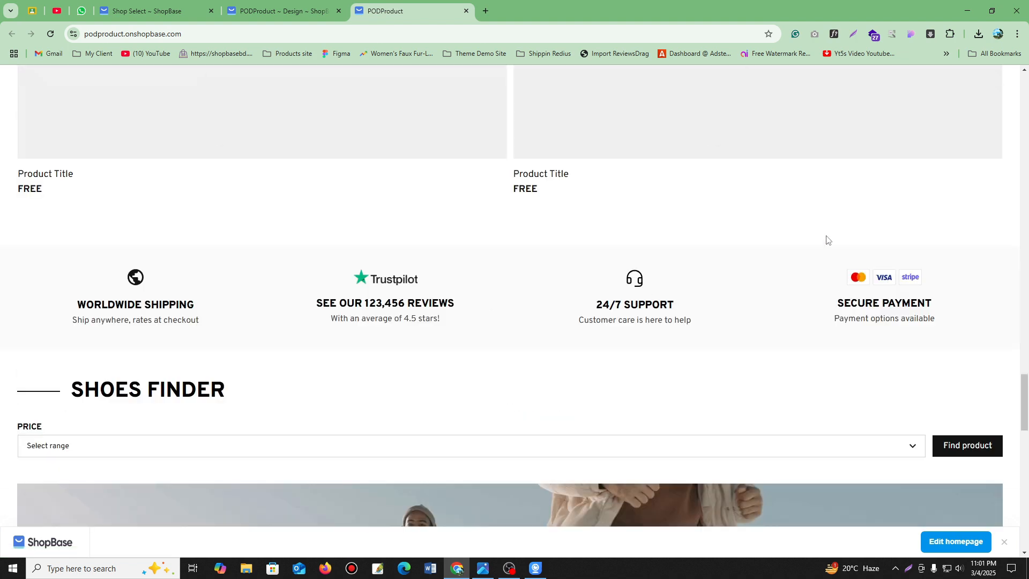
pyautogui.scroll(-18, 760, 230)
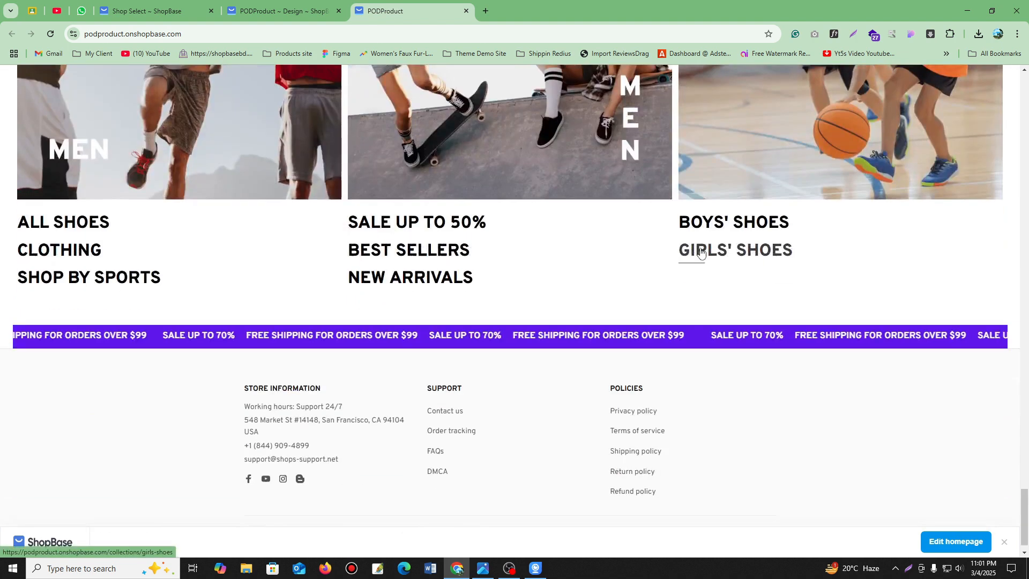
pyautogui.scroll(-1, 700, 252)
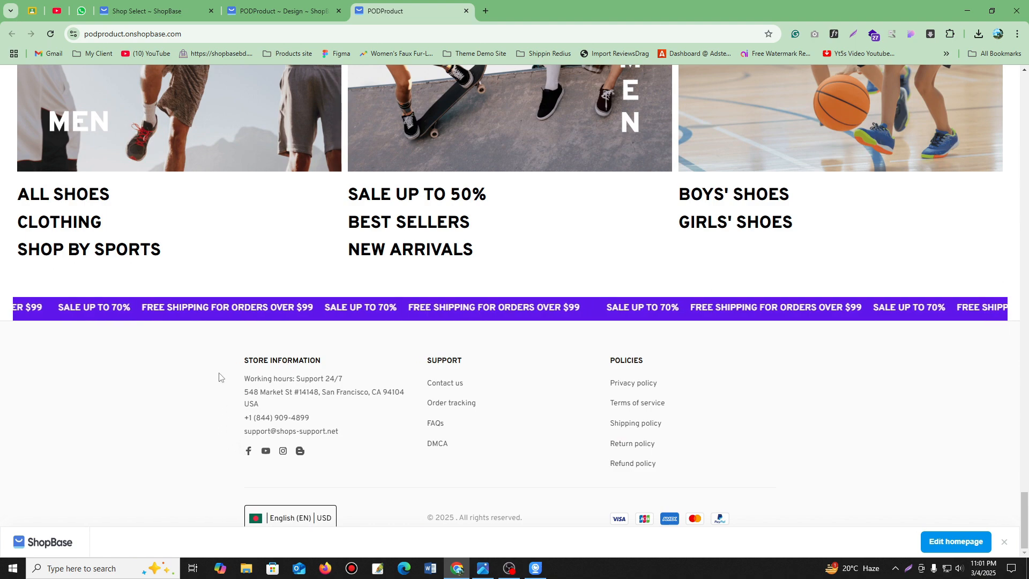
pyautogui.moveTo(219, 377); pyautogui.dragTo(161, 363)
pyautogui.click(160, 363)
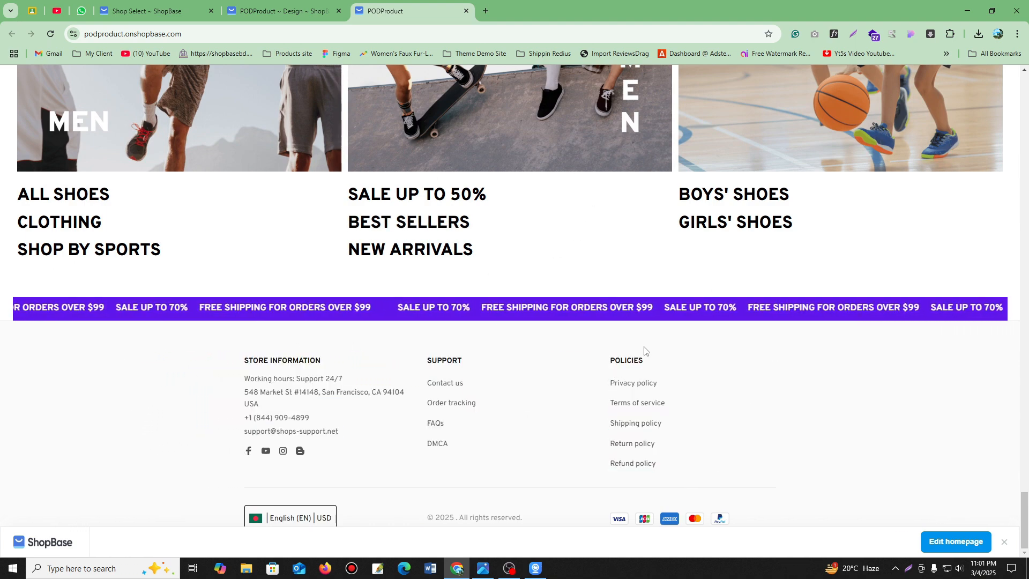
# Return to the store's Design page, browse the template library and open the preview of the Sprintix template.
pyautogui.scroll(2, 506, 246)
pyautogui.scroll(-2, 506, 246)
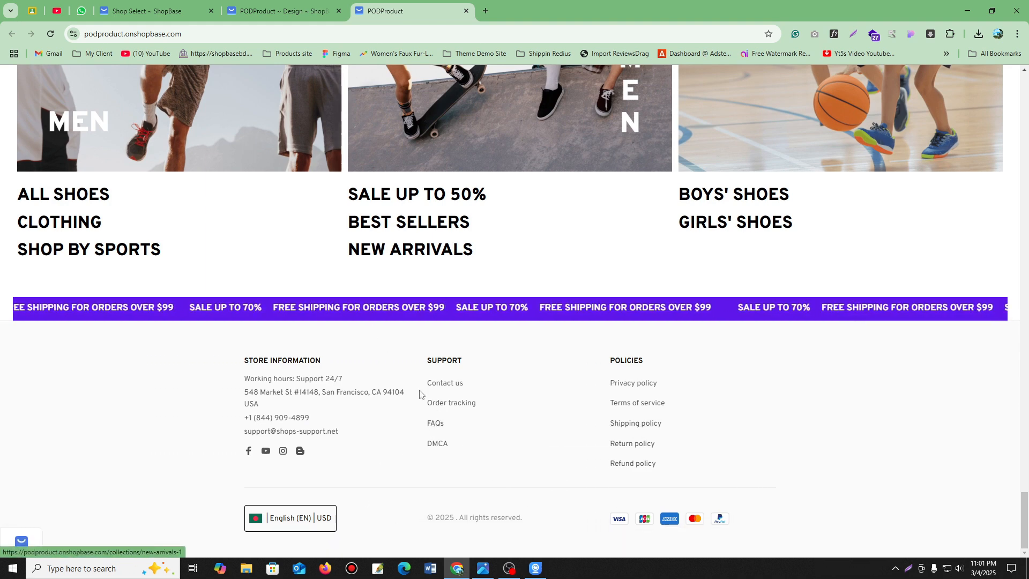
pyautogui.click(278, 11)
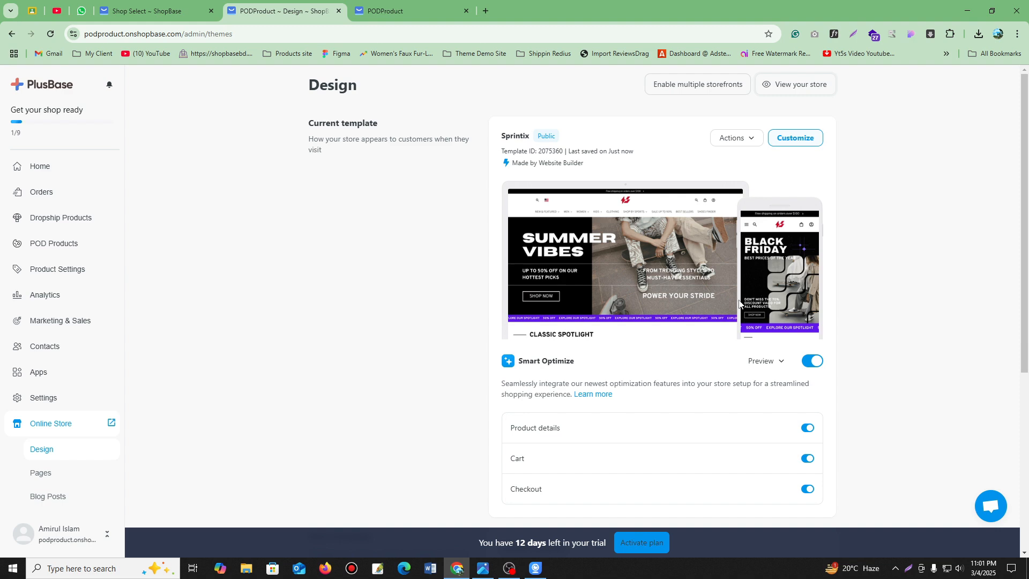
pyautogui.scroll(-5, 740, 303)
pyautogui.click(358, 323)
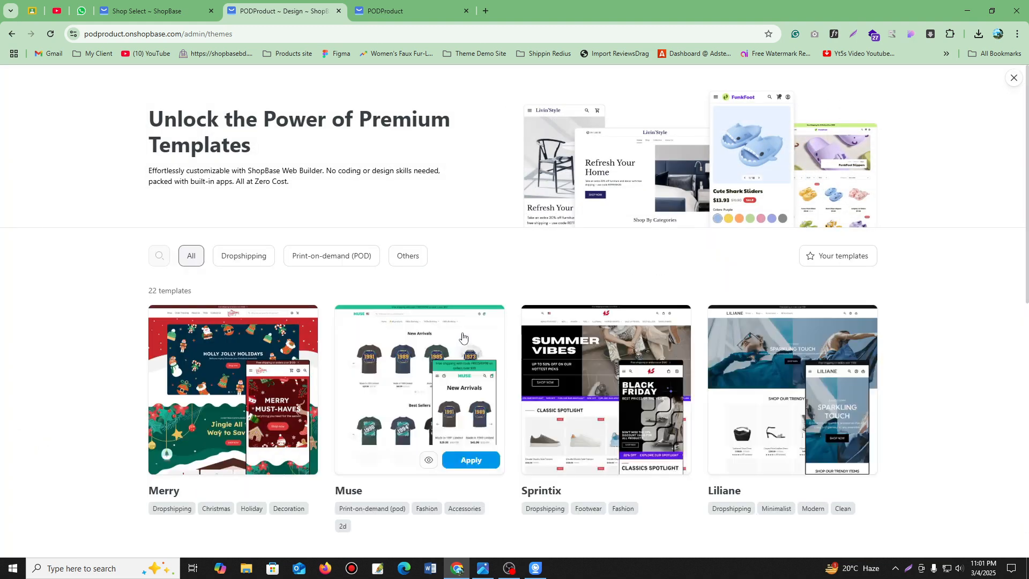
pyautogui.scroll(-2, 644, 401)
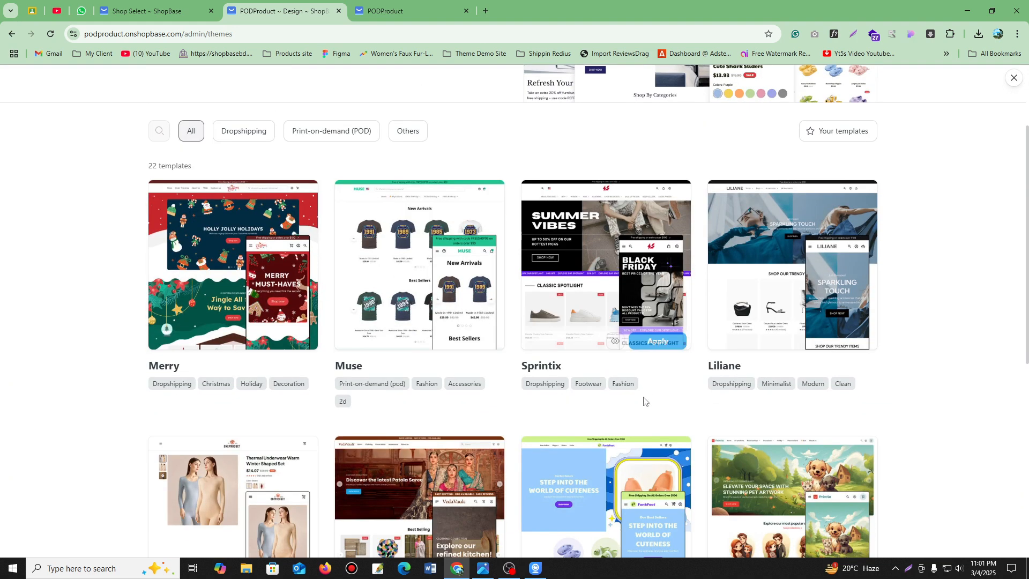
pyautogui.click(612, 342)
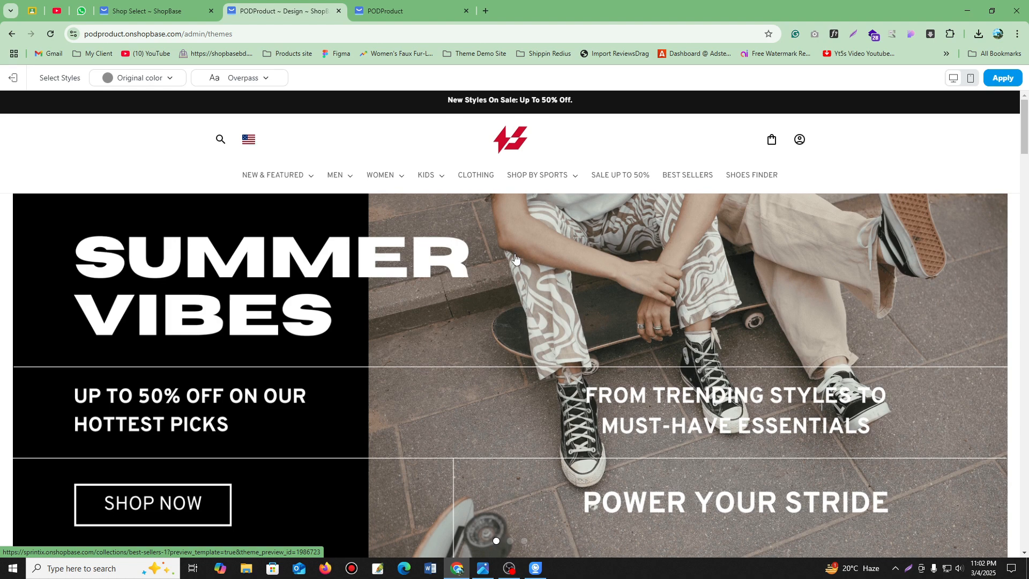
# Skim the Sprintix preview down to its footer and examine the logo, tagline and social links there.
pyautogui.scroll(-15, 513, 268)
pyautogui.scroll(-10, 513, 277)
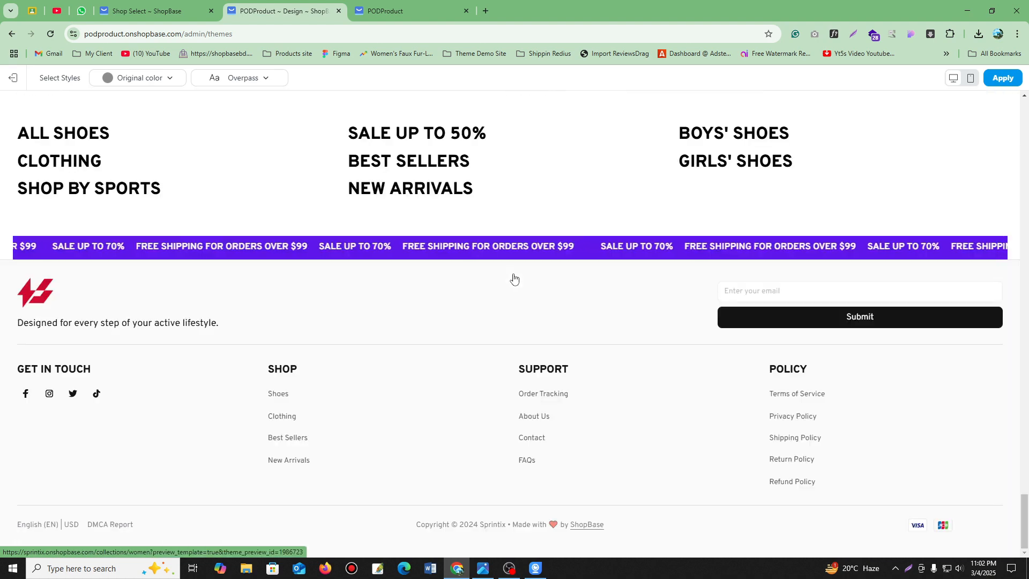
pyautogui.scroll(6, 492, 452)
pyautogui.scroll(-6, 538, 436)
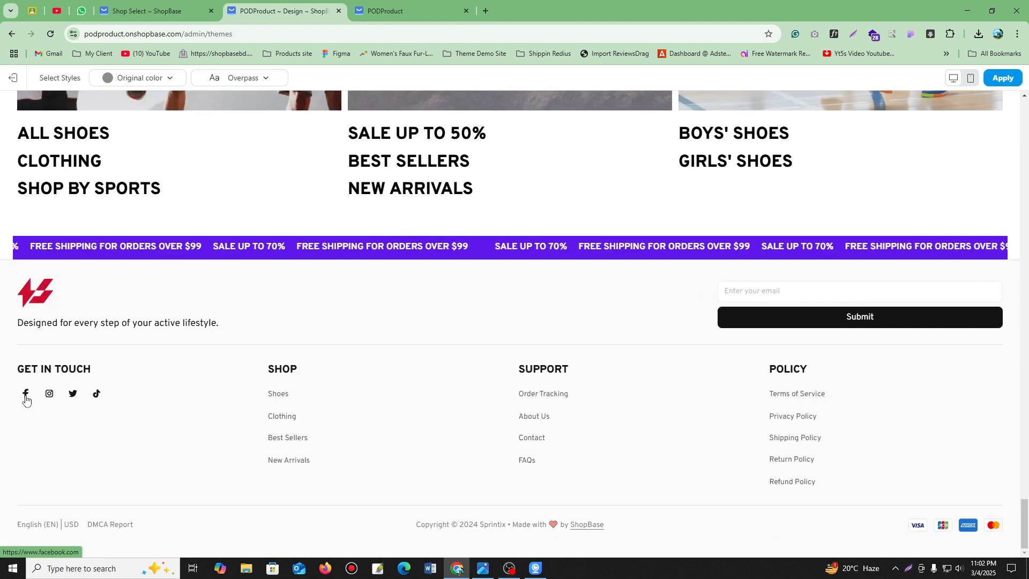
pyautogui.moveTo(88, 305); pyautogui.dragTo(239, 331)
pyautogui.click(239, 331)
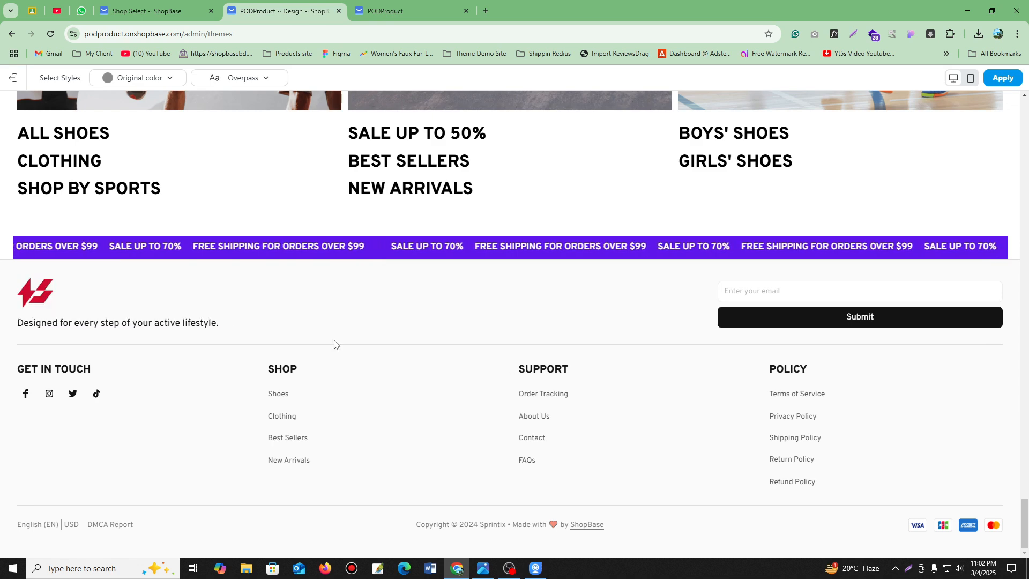
# Compare the Sprintix preview's footer with the store information block in the live storefront's footer.
pyautogui.scroll(5, 440, 94)
pyautogui.hotkey('ctrl', 'Tab')
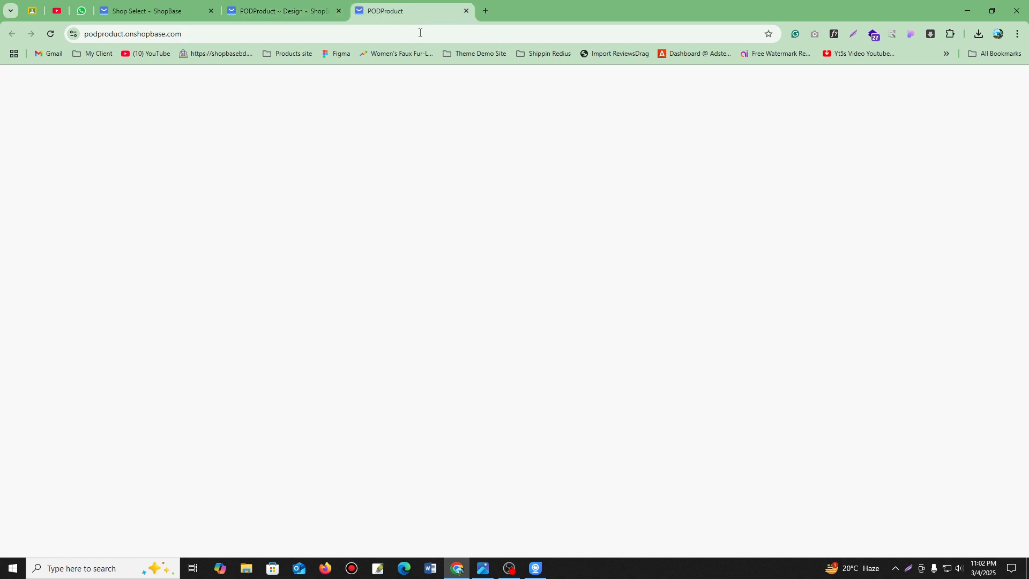
pyautogui.hotkey('ctrl', 'shift', 'Tab')
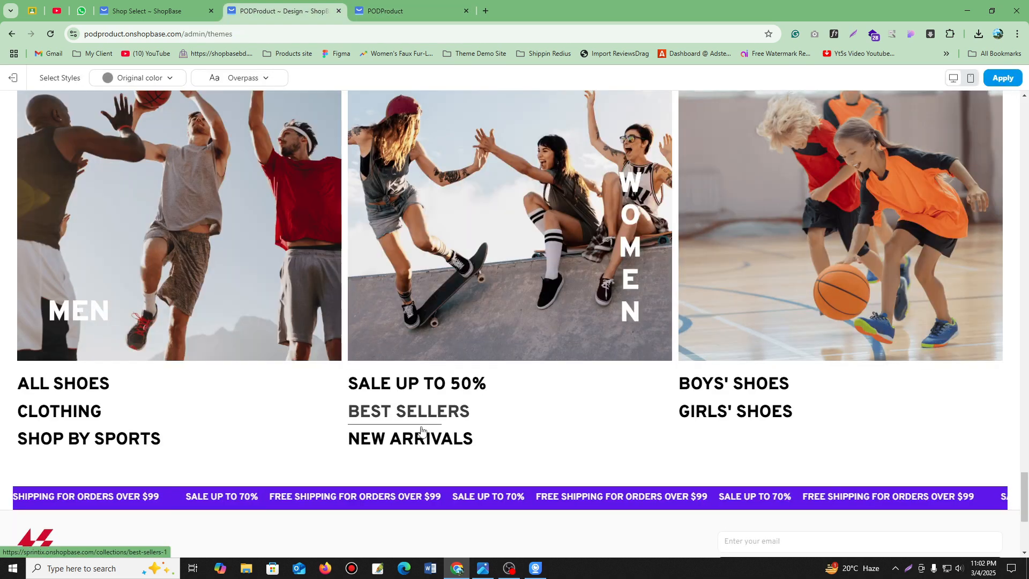
pyautogui.scroll(-5, 490, 460)
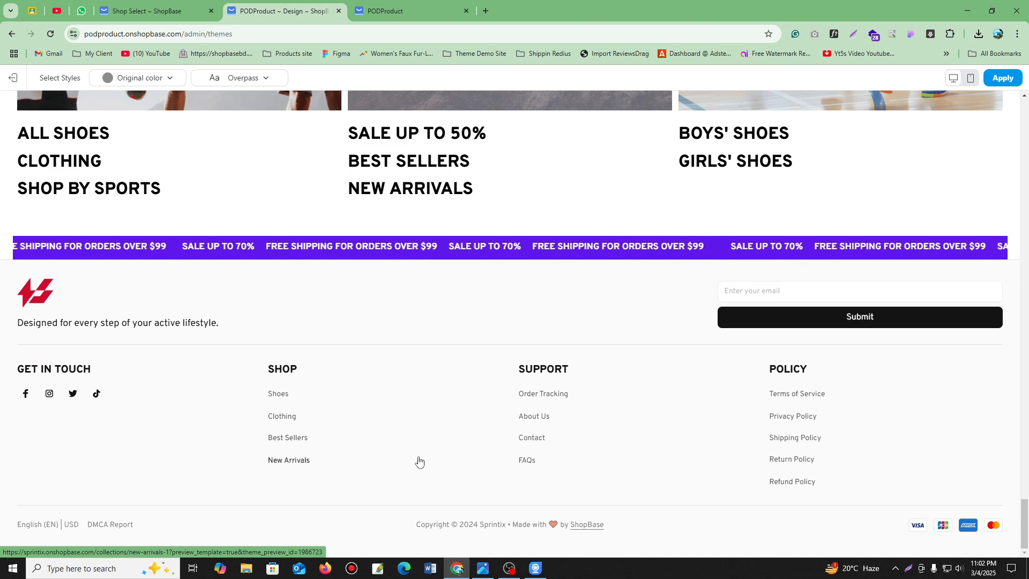
pyautogui.click(411, 7)
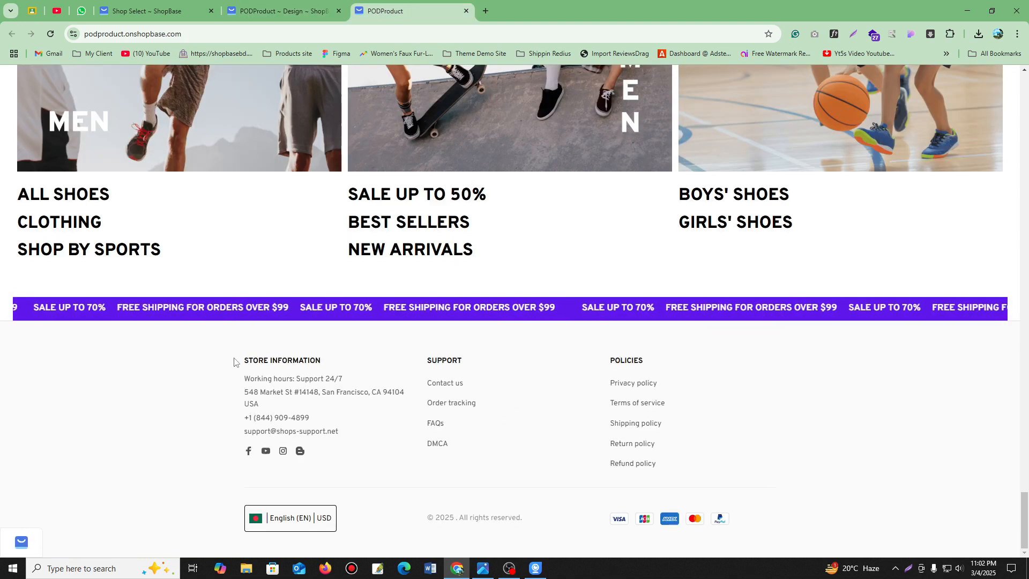
pyautogui.moveTo(236, 361); pyautogui.dragTo(349, 438)
pyautogui.click(351, 440)
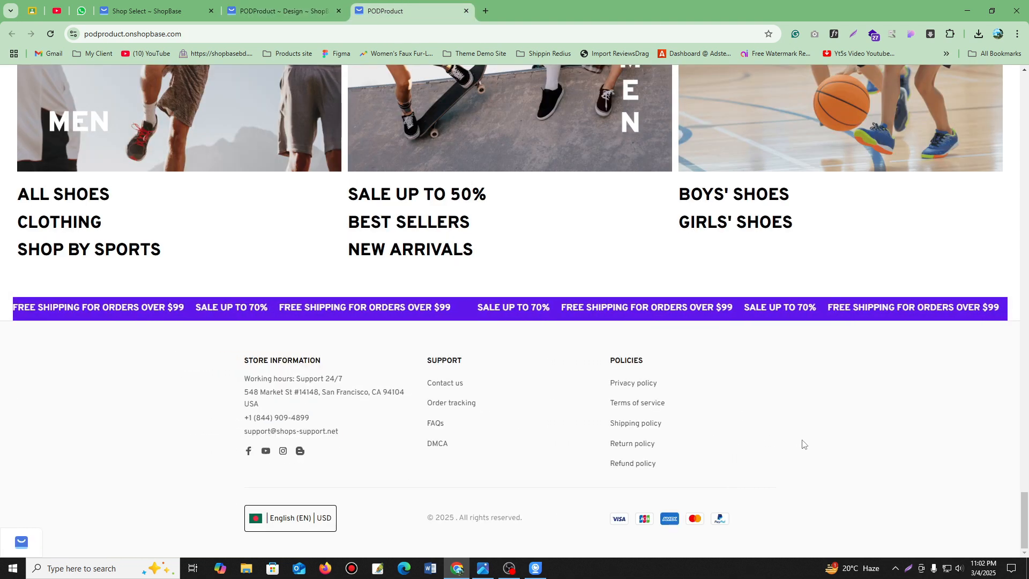
# Examine the live footer's Store Information, Support and Policies columns, including the working hours and address lines.
pyautogui.moveTo(778, 483); pyautogui.dragTo(207, 372)
pyautogui.click(239, 387)
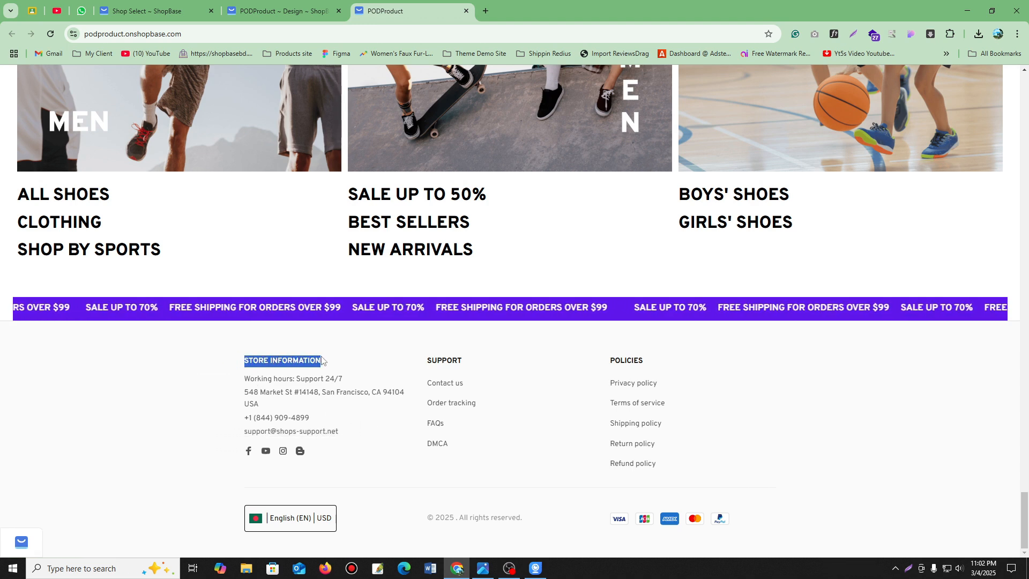
pyautogui.moveTo(606, 361); pyautogui.dragTo(656, 360)
pyautogui.click(578, 360)
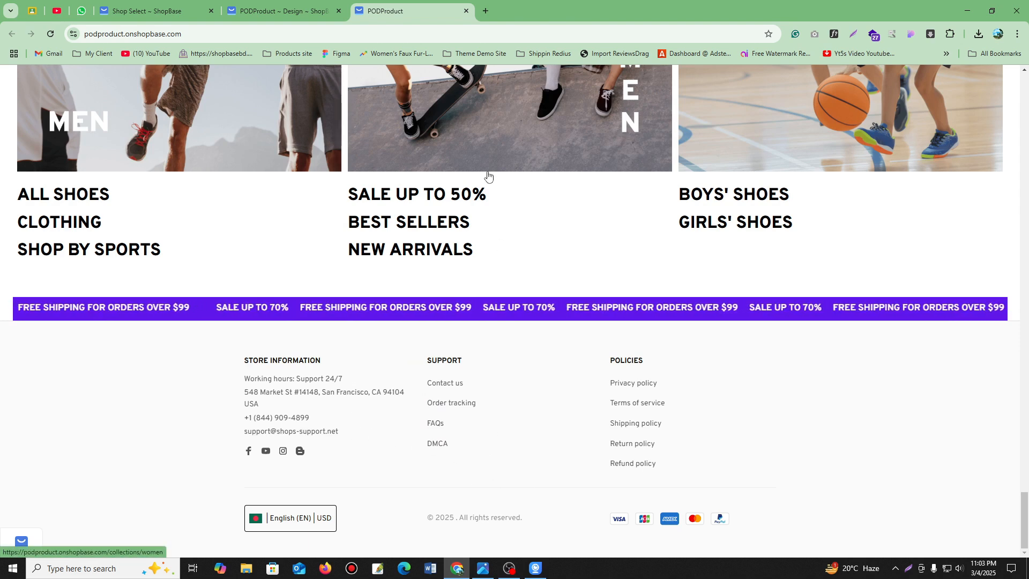
pyautogui.moveTo(269, 374); pyautogui.dragTo(402, 404)
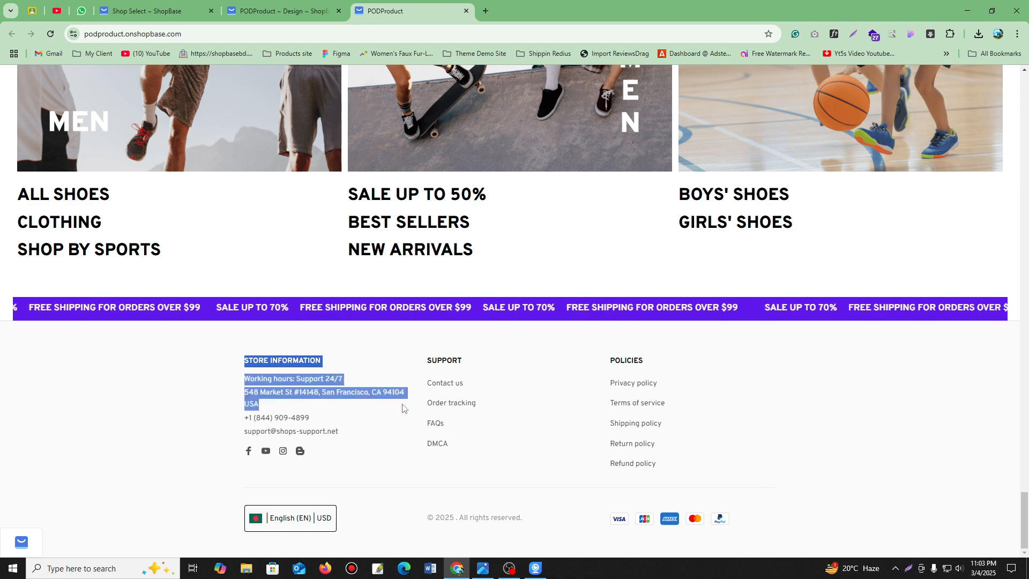
pyautogui.click(402, 405)
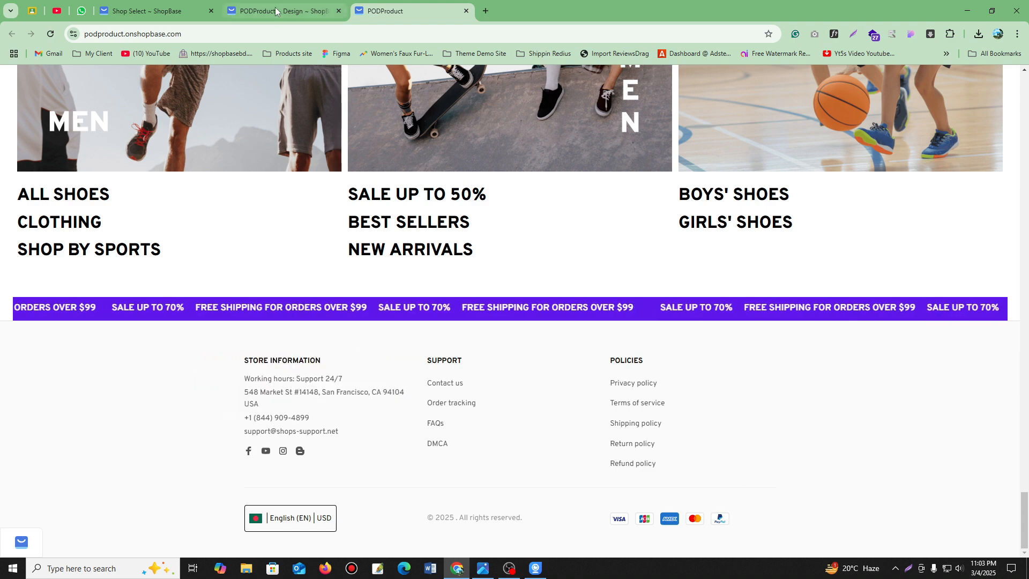
# Review the live home page from its header menu and hero banner through the product sections to the footer.
pyautogui.scroll(20, 331, 141)
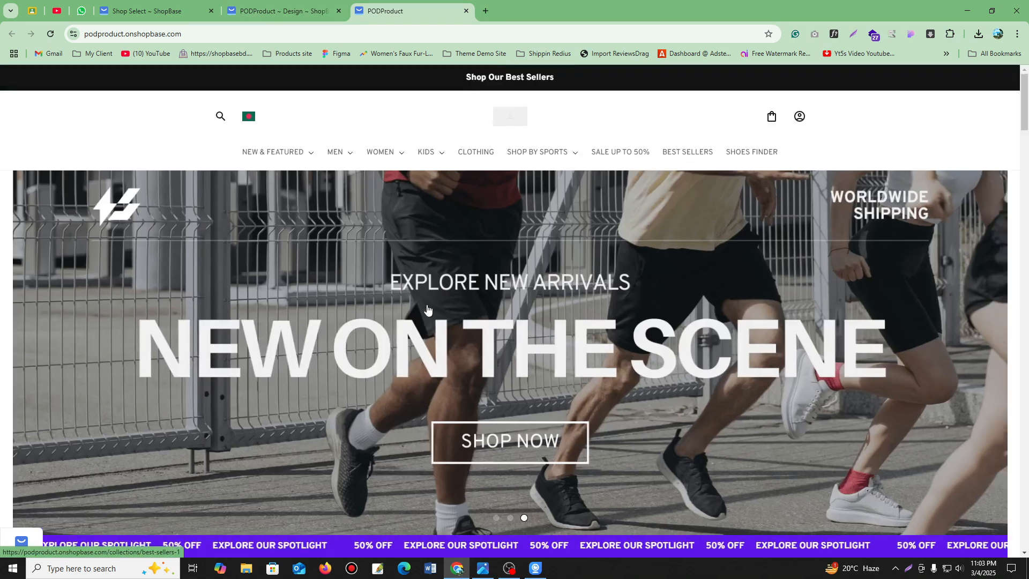
pyautogui.moveTo(244, 142)
pyautogui.scroll(-15, 441, 459)
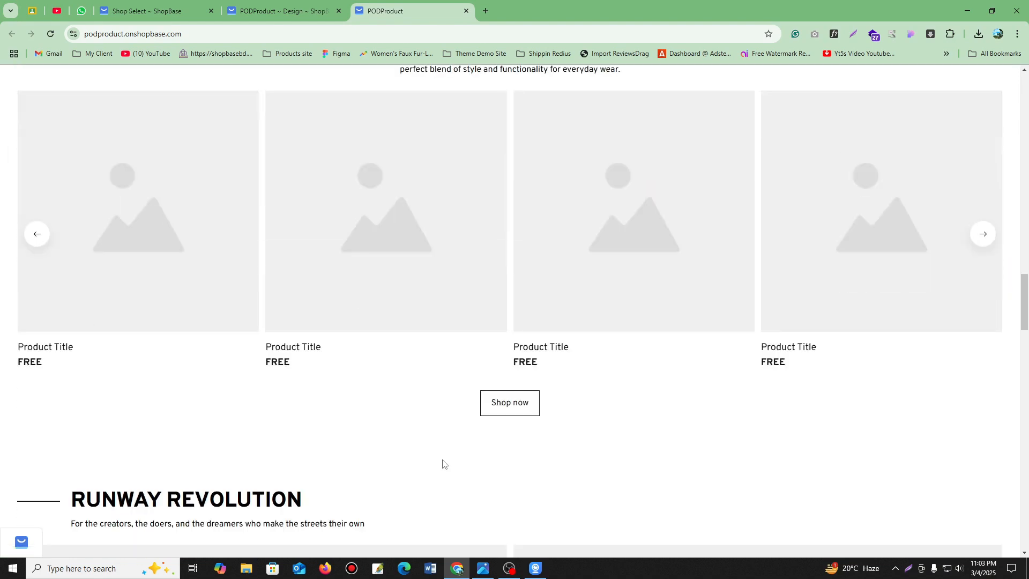
pyautogui.scroll(-15, 442, 464)
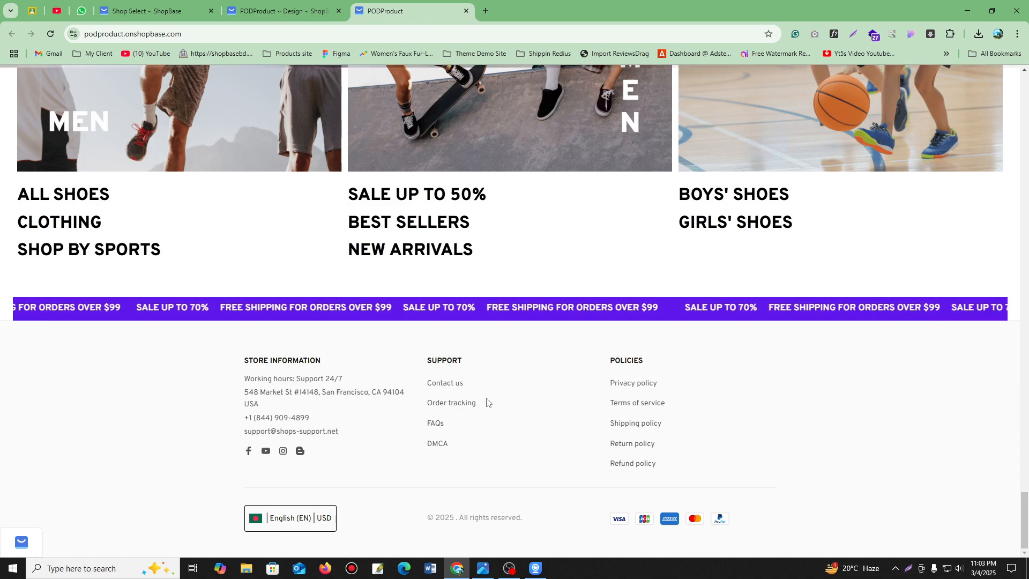
# Open the Contact us page from the live storefront's footer and review its introduction, form fields and attachments section.
pyautogui.click(439, 384)
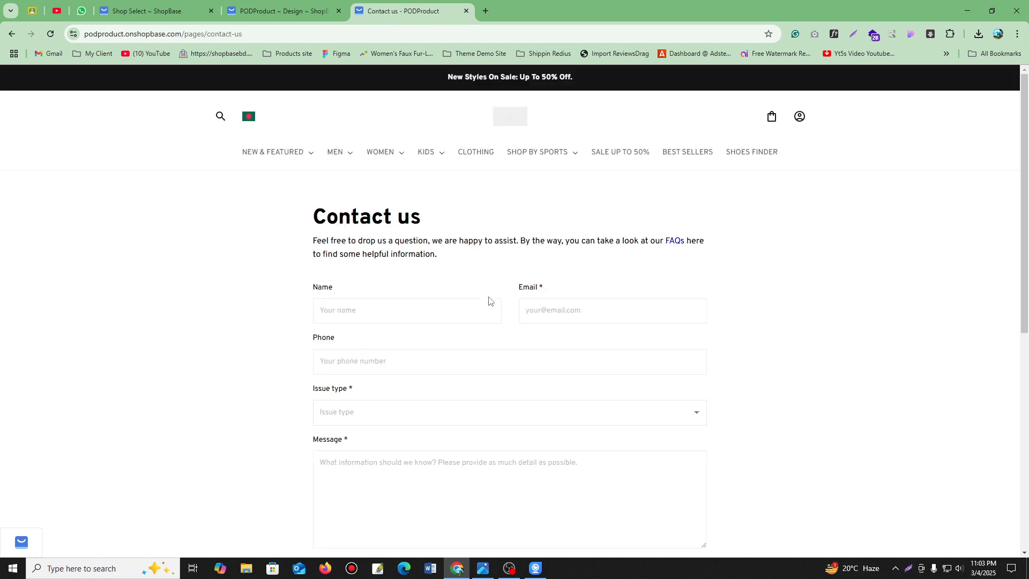
pyautogui.scroll(-7, 383, 350)
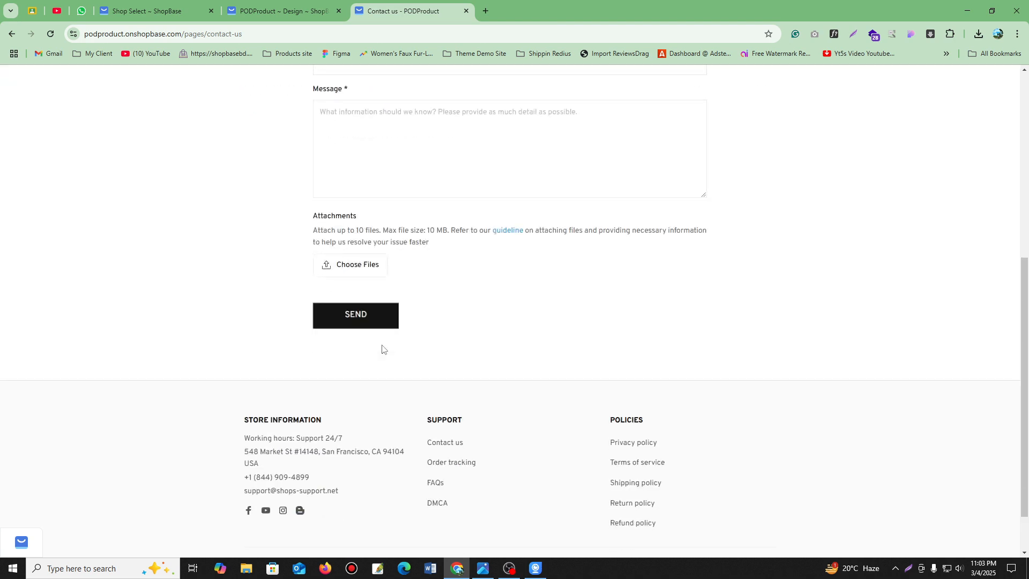
pyautogui.scroll(5, 397, 300)
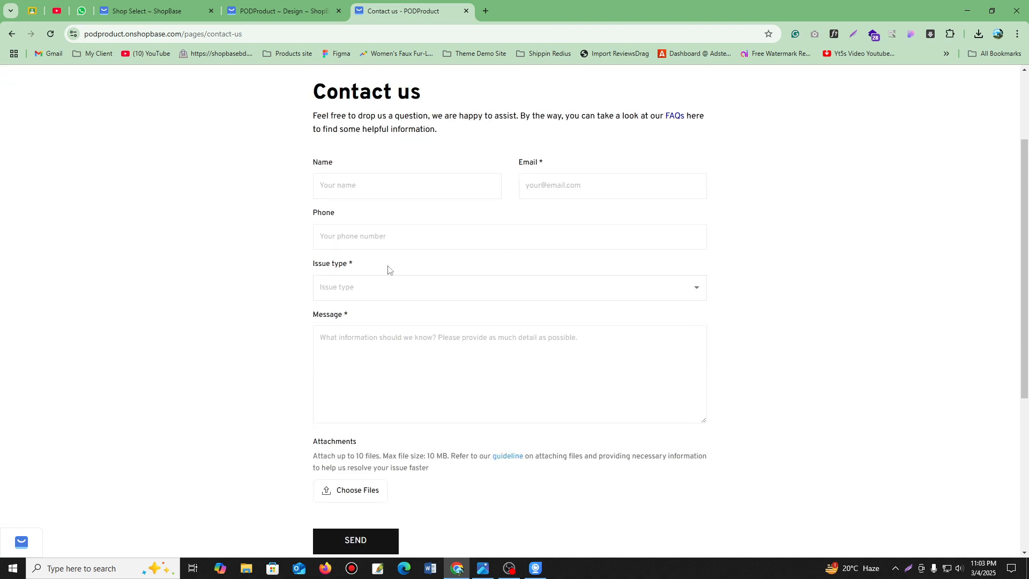
pyautogui.moveTo(338, 92); pyautogui.dragTo(453, 114)
pyautogui.click(448, 150)
pyautogui.scroll(3, 407, 188)
pyautogui.moveTo(377, 241); pyautogui.dragTo(488, 262)
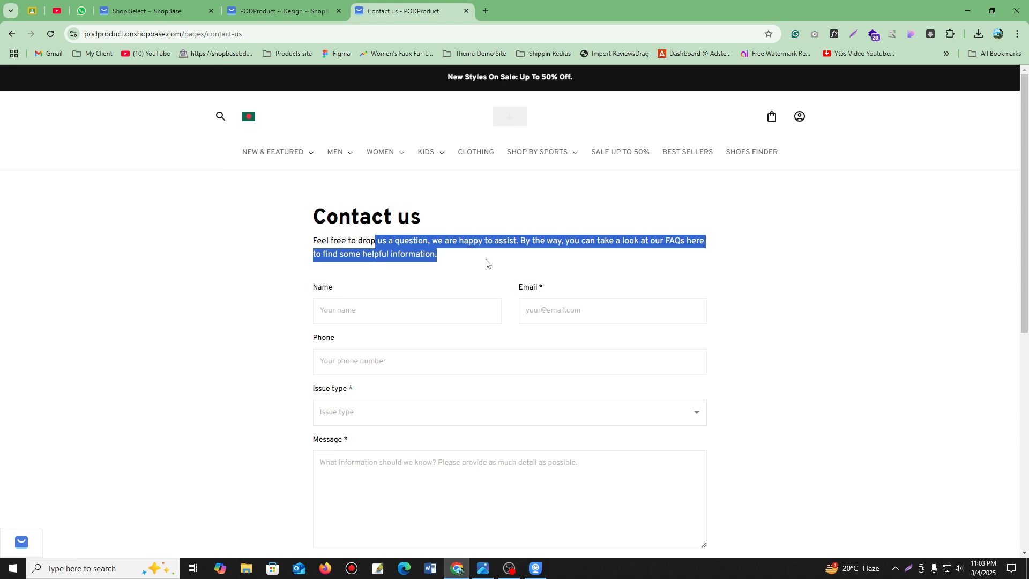
pyautogui.click(440, 261)
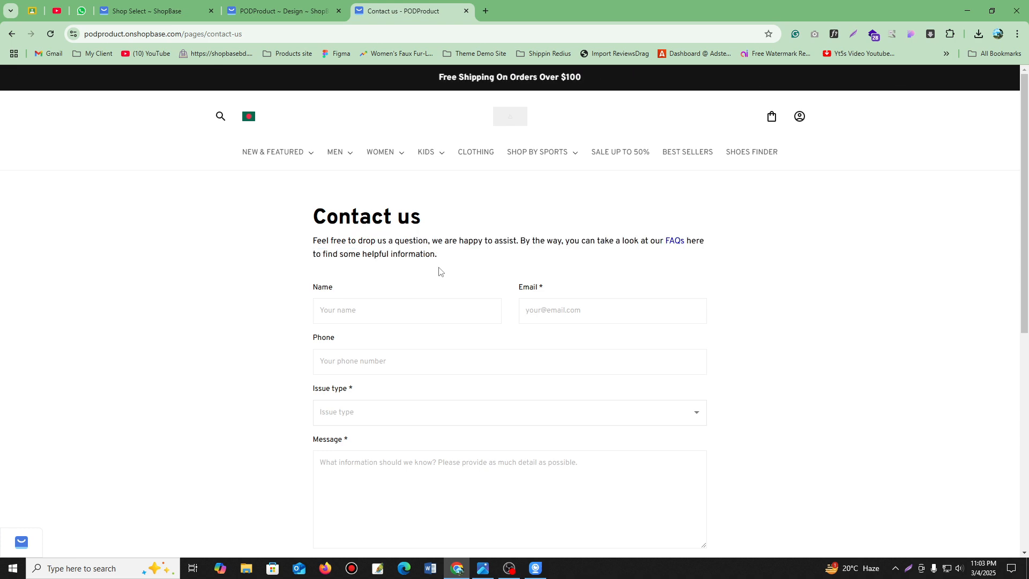
# Go back to the Sprintix template preview and examine its hero banner and Classics Spotlight demo products.
pyautogui.click(306, 11)
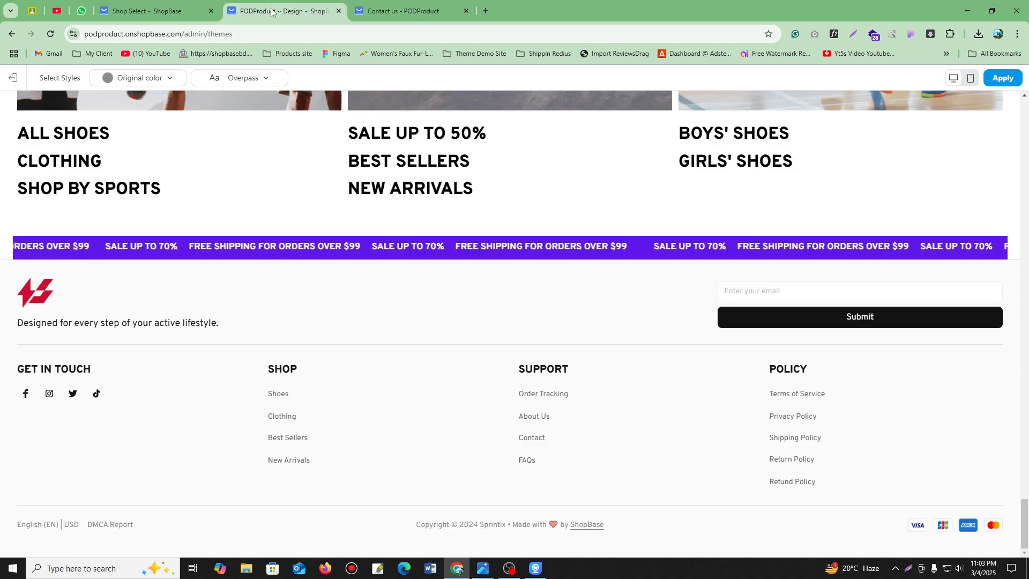
pyautogui.scroll(10, 449, 215)
pyautogui.scroll(10, 448, 214)
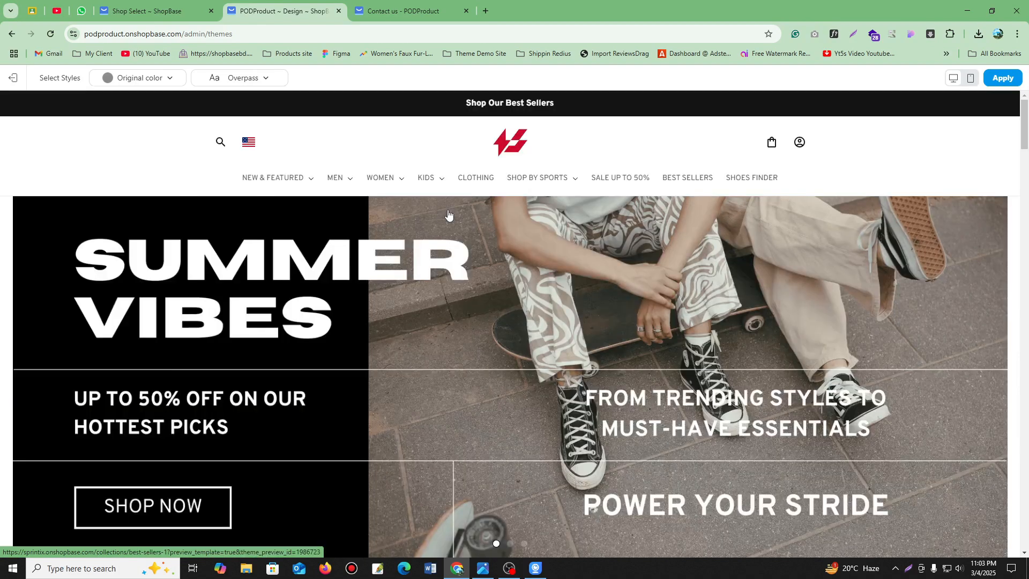
pyautogui.scroll(-7, 803, 354)
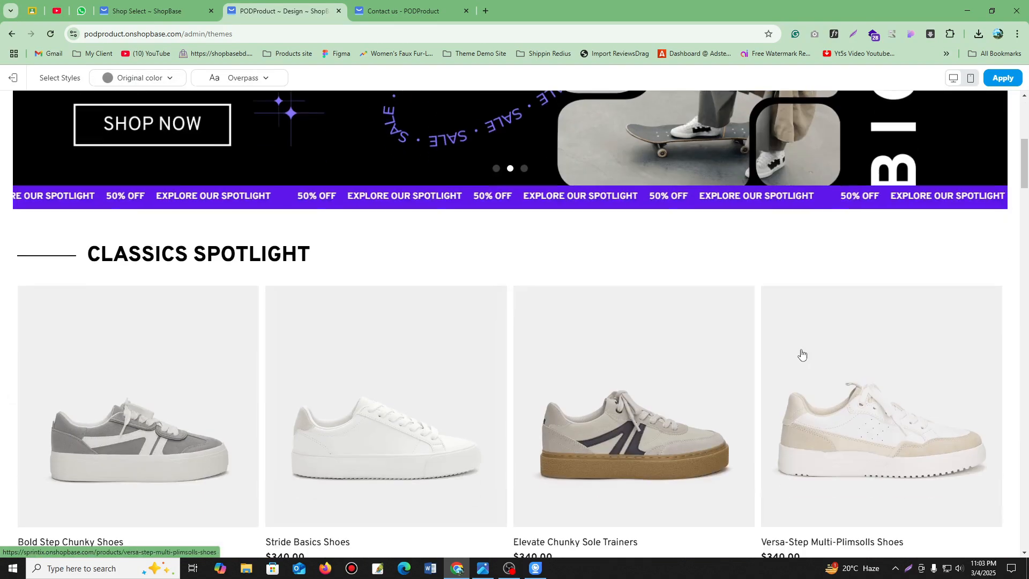
pyautogui.scroll(5, 803, 354)
pyautogui.scroll(-10, 779, 340)
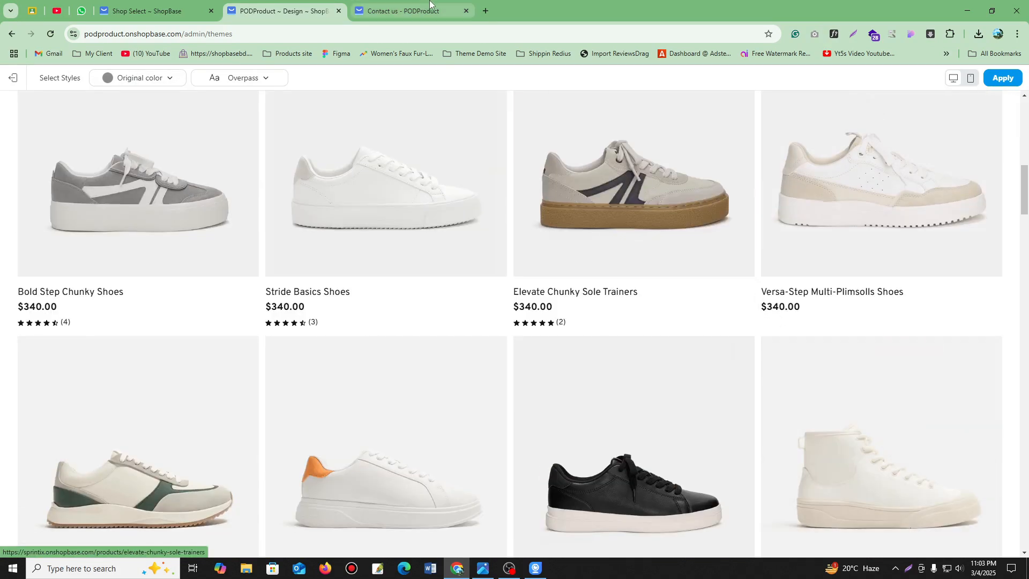
# Return to the live storefront's home page through the header logo and inspect its Classics Spotlight product placeholders.
pyautogui.click(405, 10)
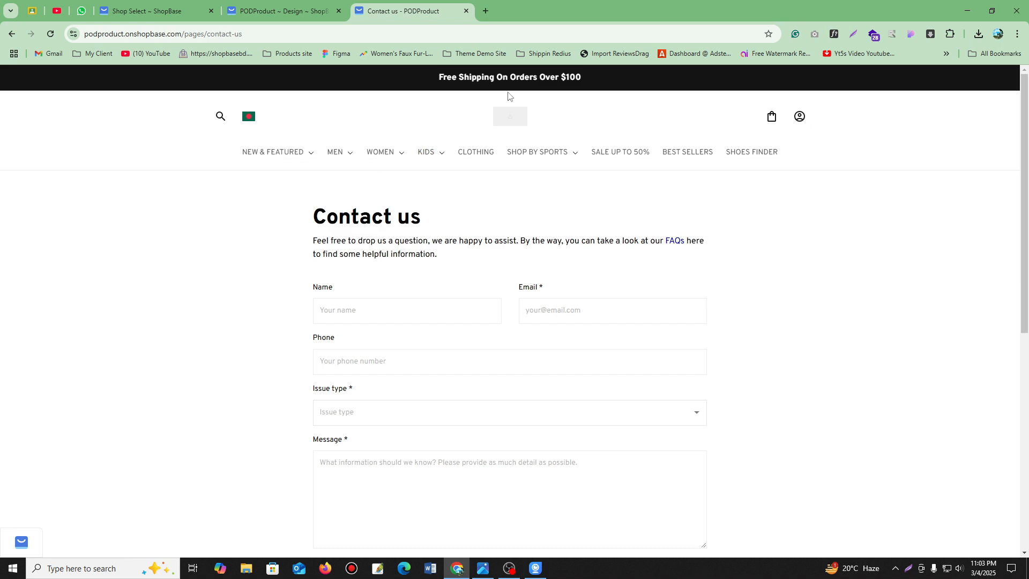
pyautogui.click(508, 119)
pyautogui.scroll(-15, 585, 354)
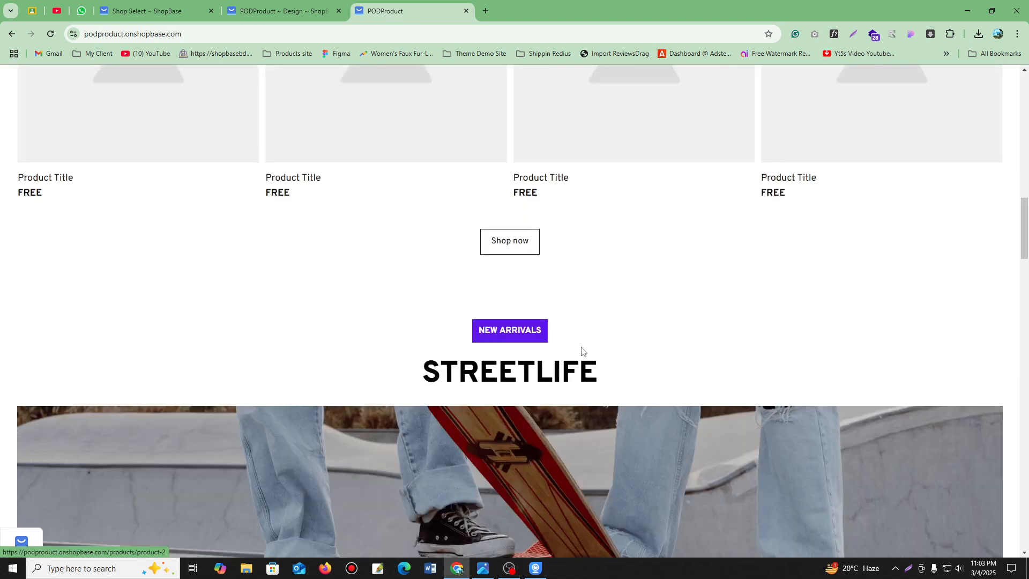
pyautogui.scroll(10, 581, 352)
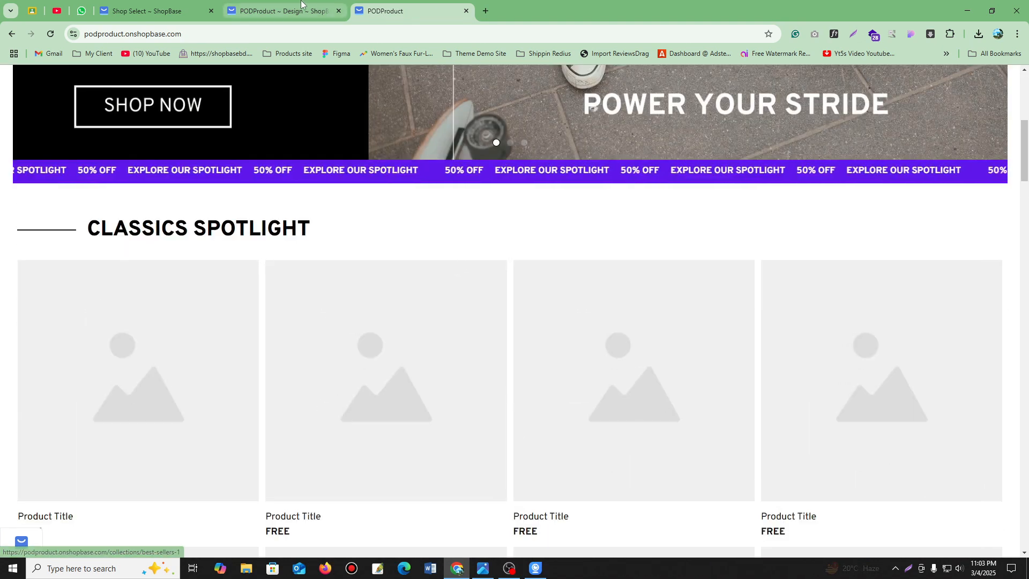
# Switch to the Sprintix preview and check its Classics Spotlight products against the live store's placeholders.
pyautogui.click(279, 10)
pyautogui.scroll(1, 547, 273)
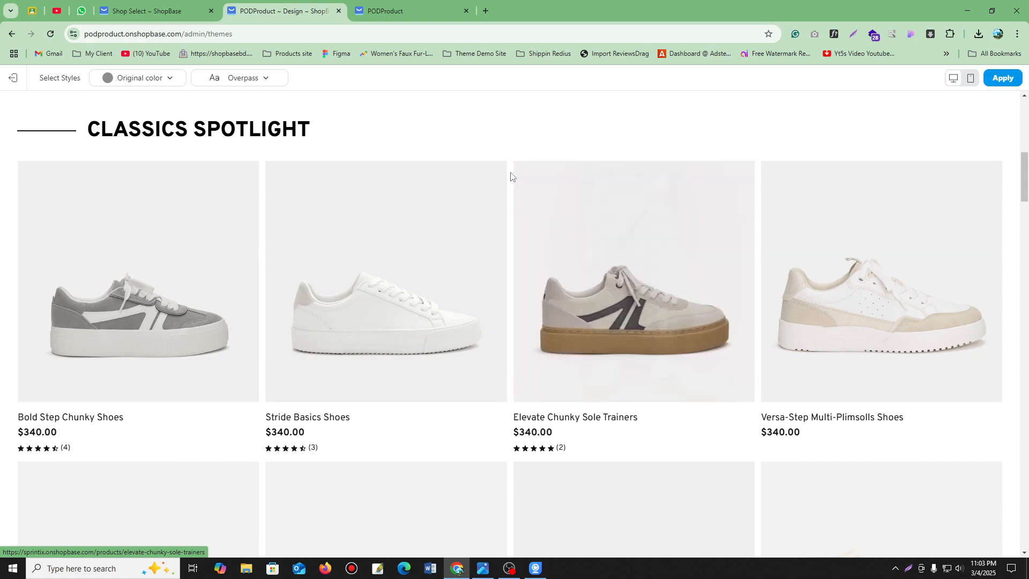
pyautogui.scroll(-8, 735, 448)
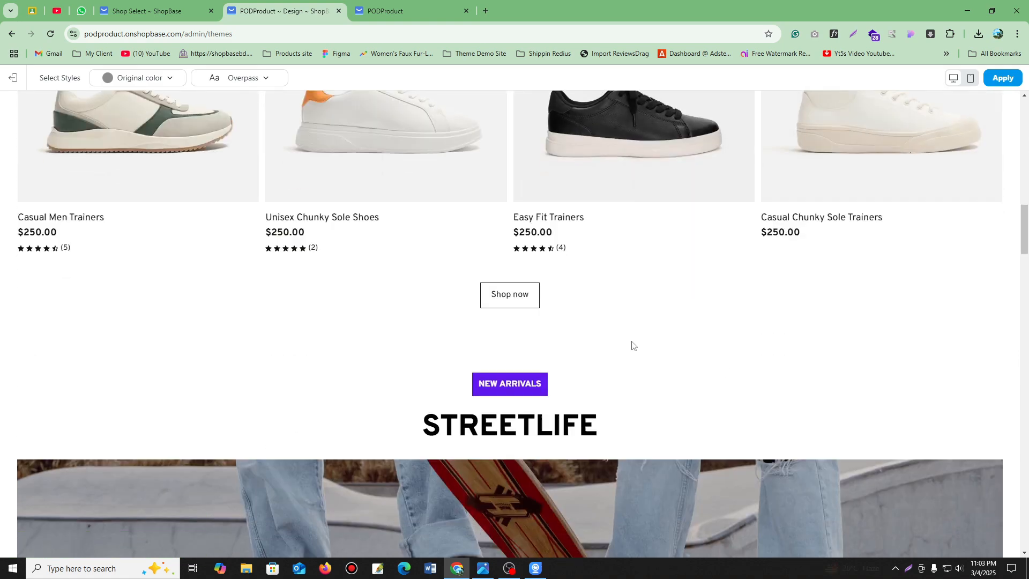
pyautogui.scroll(5, 345, 318)
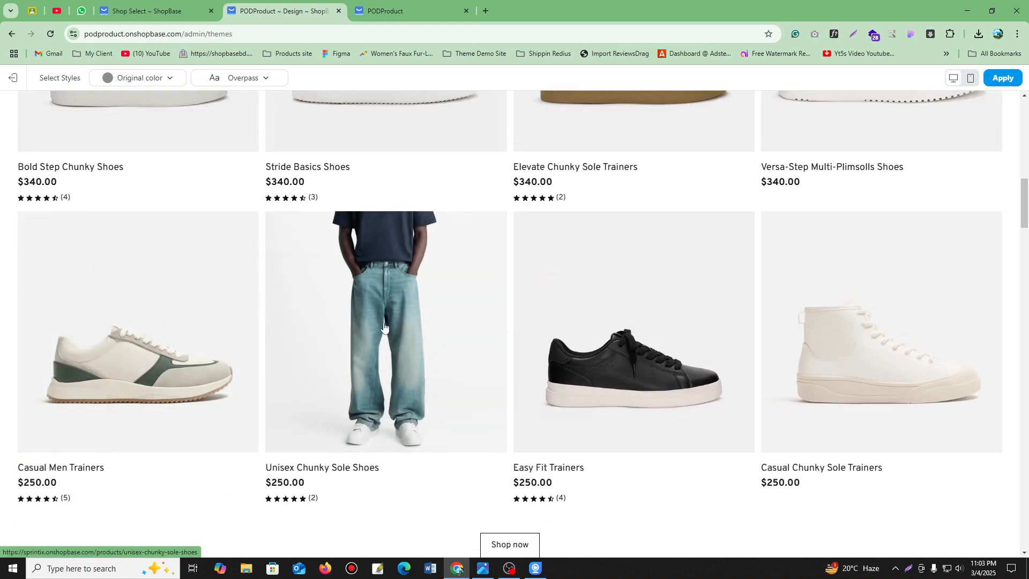
# Browse the Sprintix preview's home page product sections, from Classics Spotlight through the urban style carousel to Runway Revolution.
pyautogui.scroll(-20, 830, 322)
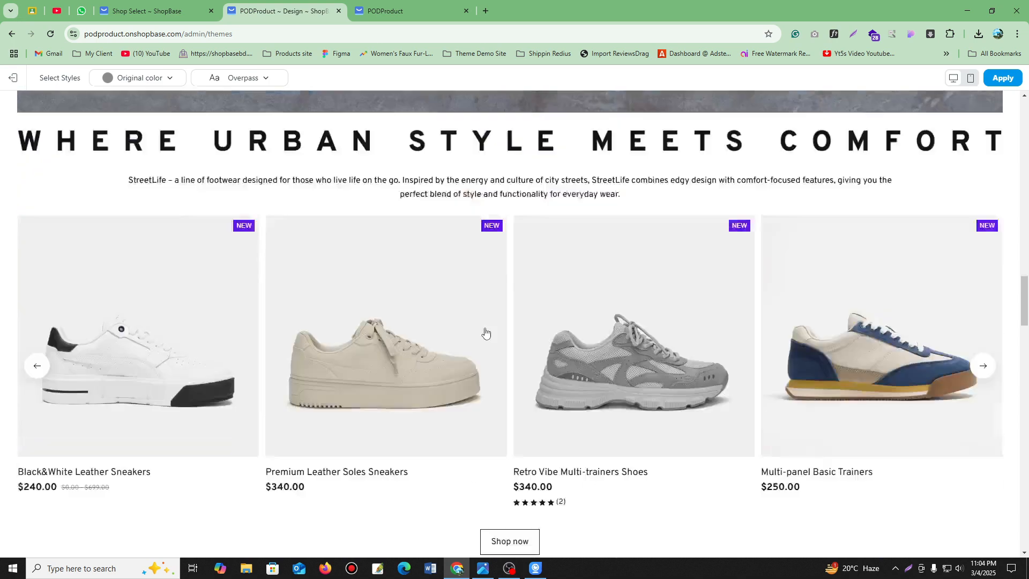
pyautogui.scroll(3, 485, 333)
pyautogui.scroll(-15, 784, 395)
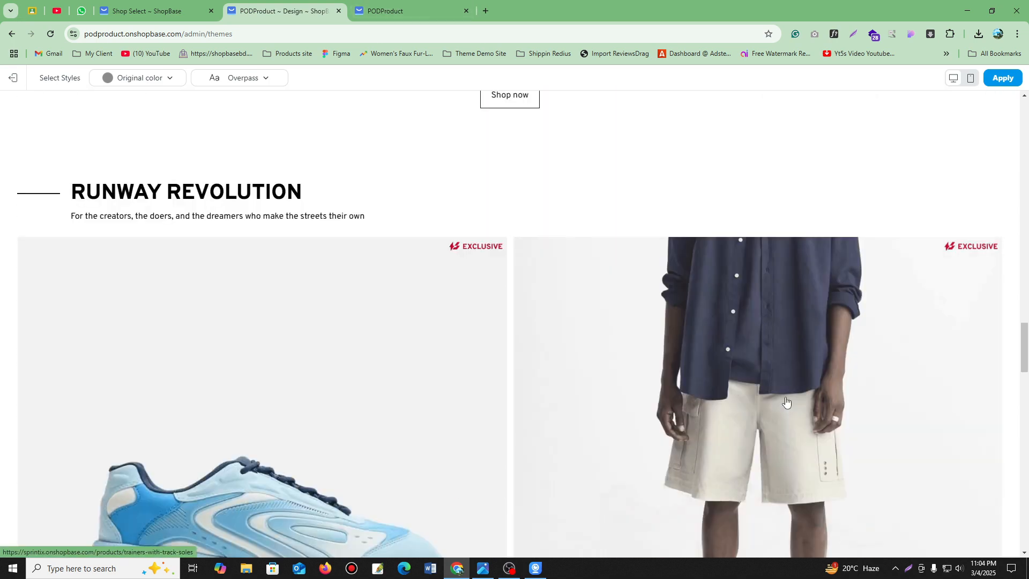
pyautogui.scroll(20, 499, 354)
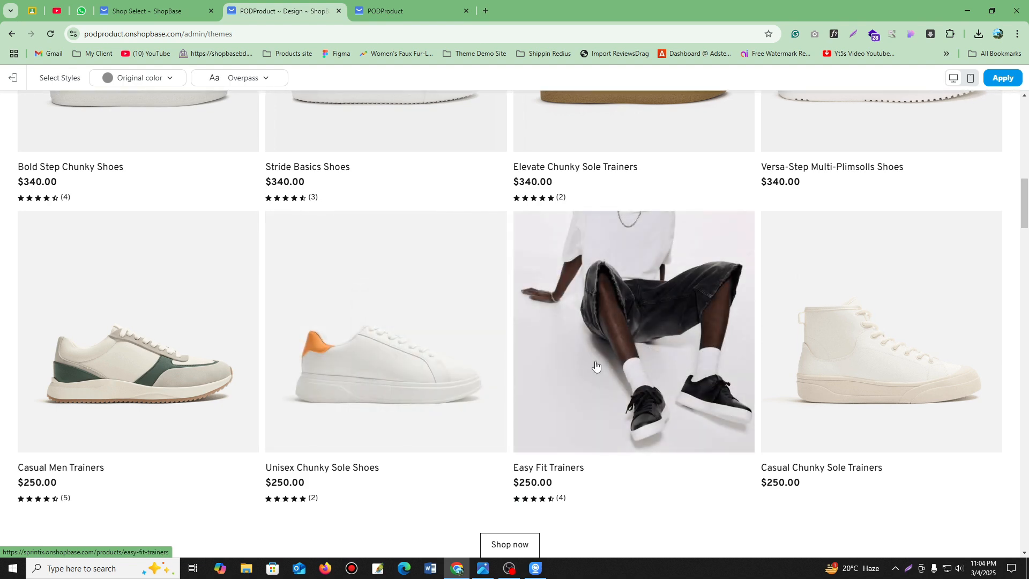
# Open the Easy Fit Trainers demo product from Classics Spotlight and inspect its title, price and star rating breakdown.
pyautogui.click(596, 366)
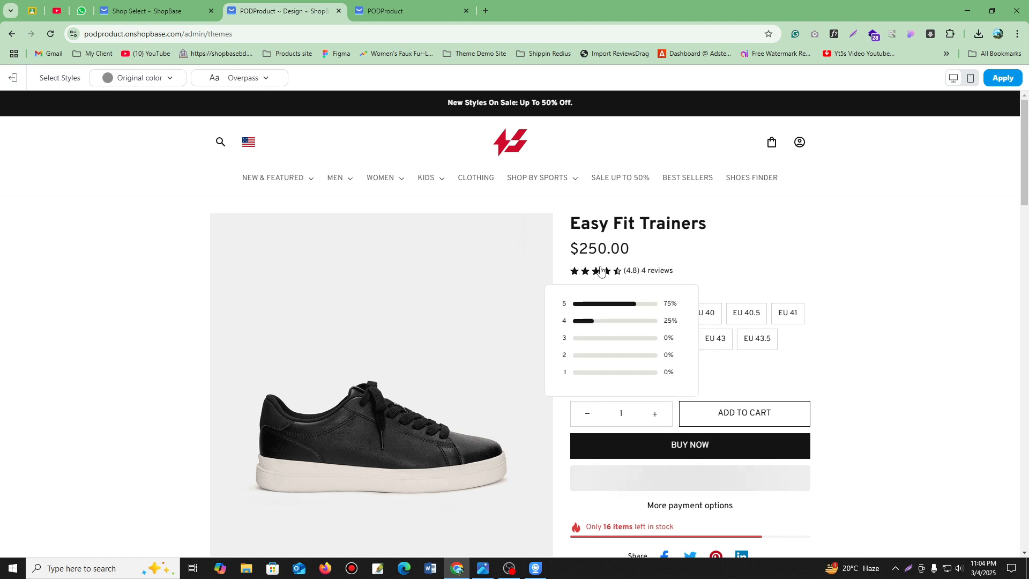
pyautogui.moveTo(570, 224); pyautogui.dragTo(589, 250)
pyautogui.click(697, 234)
pyautogui.click(598, 253)
pyautogui.moveTo(651, 279)
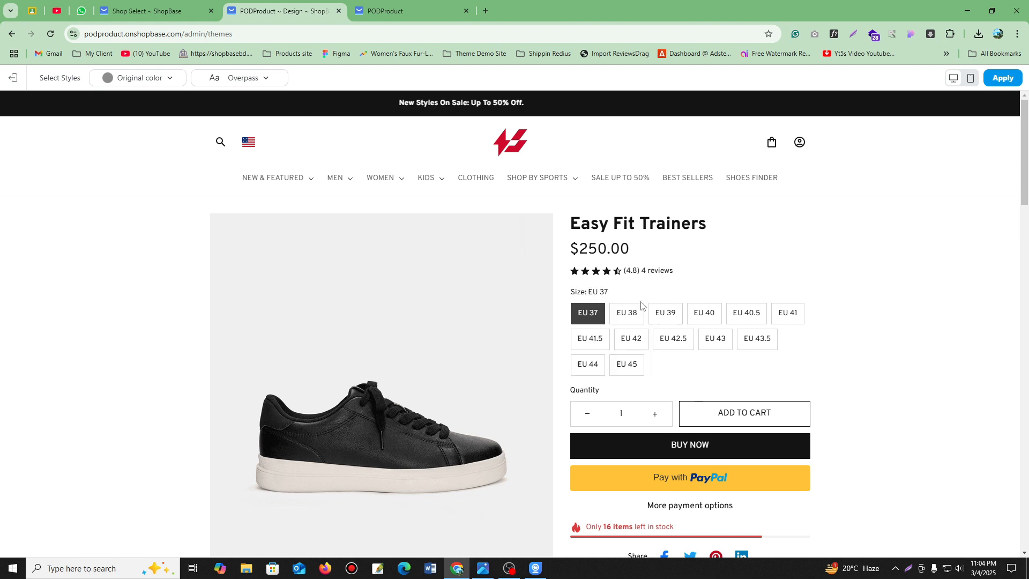
# Try several shoe sizes on the Easy Fit Trainers page, including EU 40, and settle on EU 43.5.
pyautogui.click(626, 313)
pyautogui.click(666, 313)
pyautogui.click(704, 313)
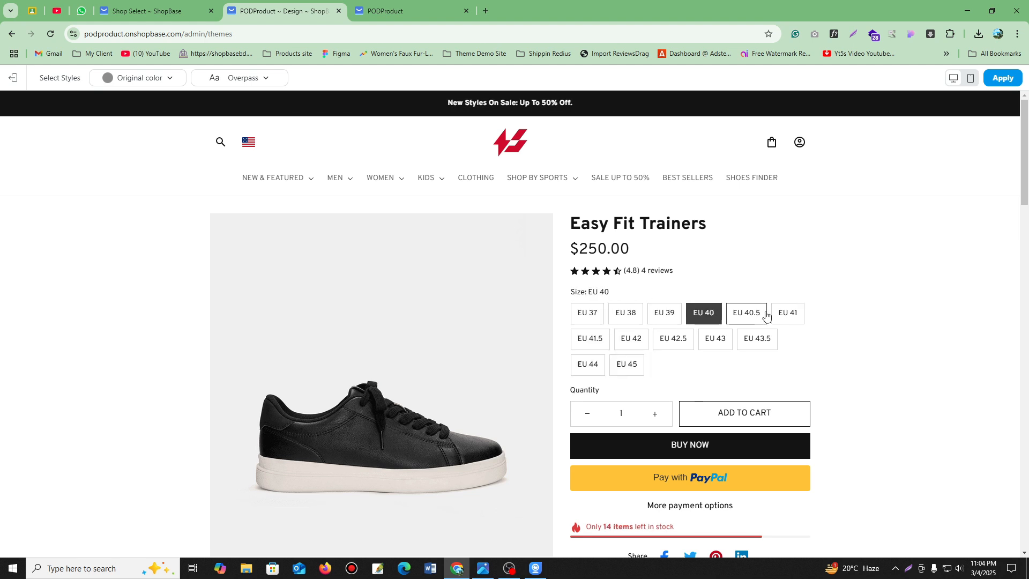
pyautogui.click(747, 313)
pyautogui.click(757, 339)
# Examine the product page's quantity offers, Frequently bought together bundle, Suggested Accessories and product detail sections.
pyautogui.scroll(-2, 659, 377)
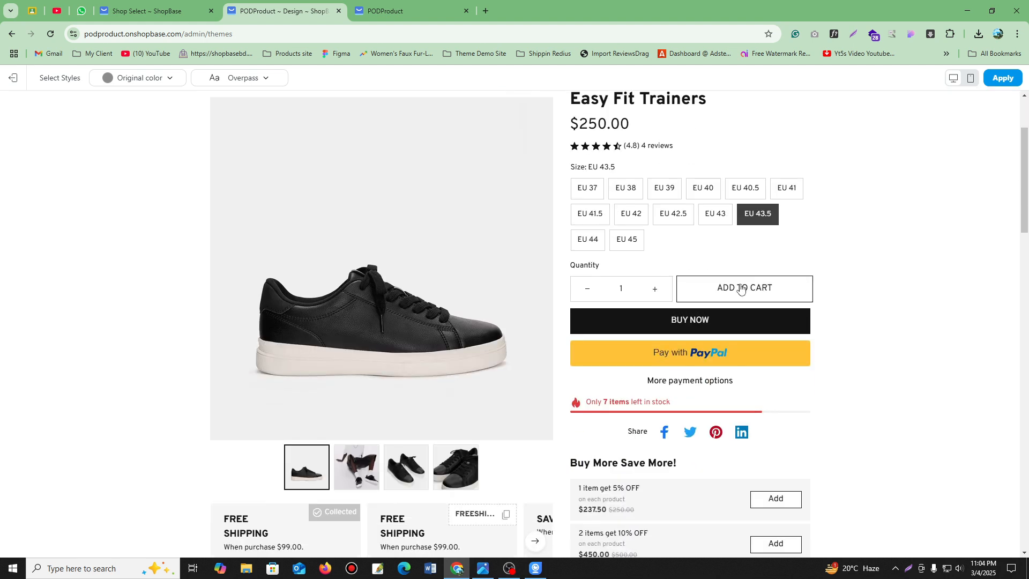
pyautogui.scroll(-5, 626, 297)
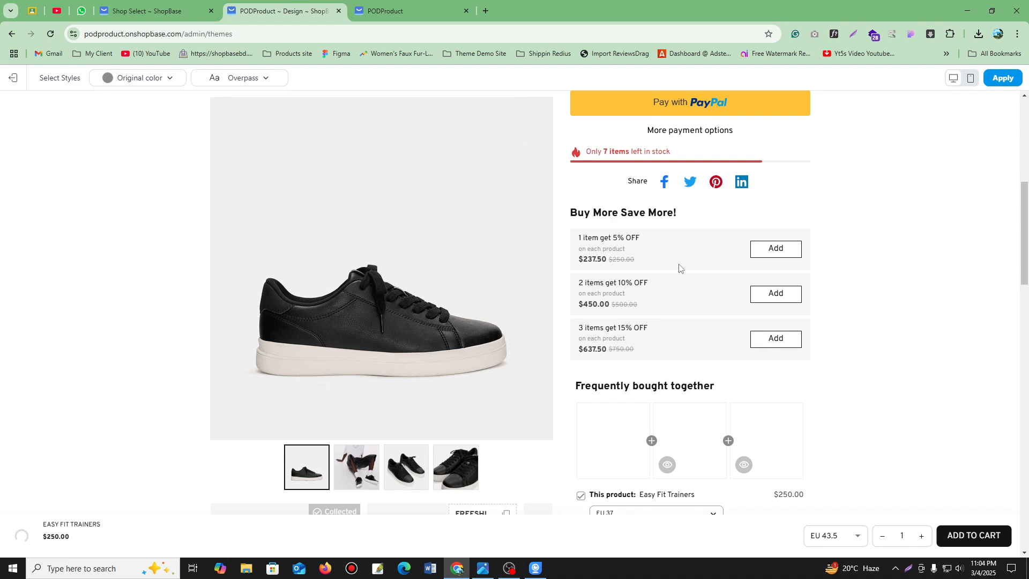
pyautogui.scroll(-5, 774, 249)
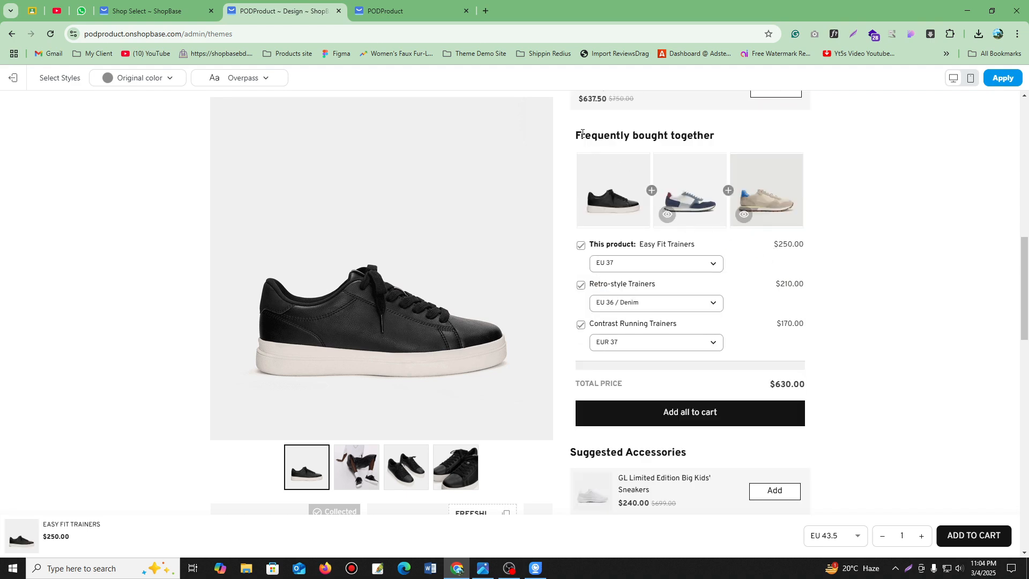
pyautogui.moveTo(581, 134); pyautogui.dragTo(694, 137)
pyautogui.click(709, 171)
pyautogui.scroll(-5, 734, 262)
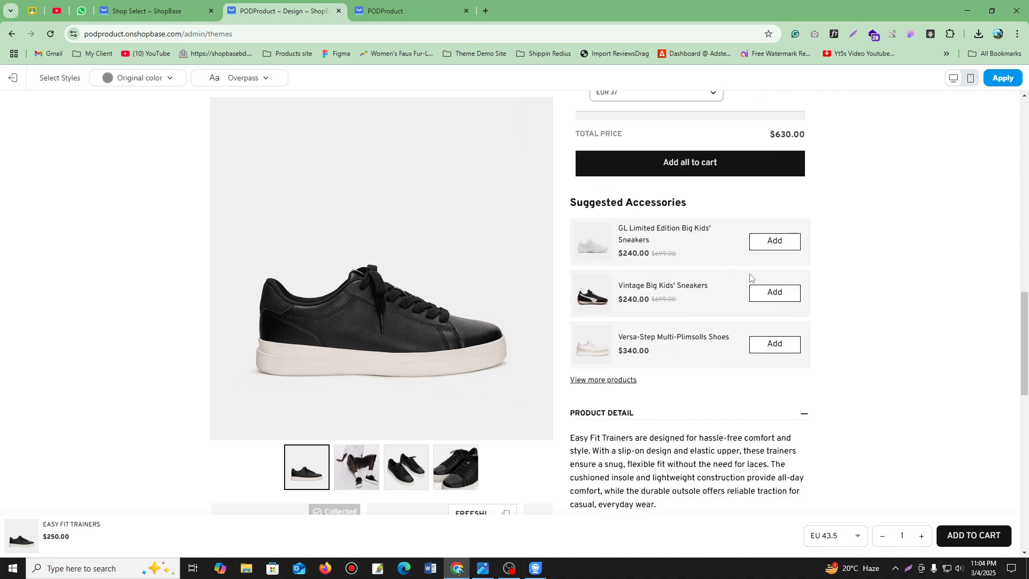
pyautogui.moveTo(590, 201); pyautogui.dragTo(701, 202)
pyautogui.click(699, 204)
pyautogui.scroll(-5, 685, 230)
pyautogui.scroll(-3, 721, 291)
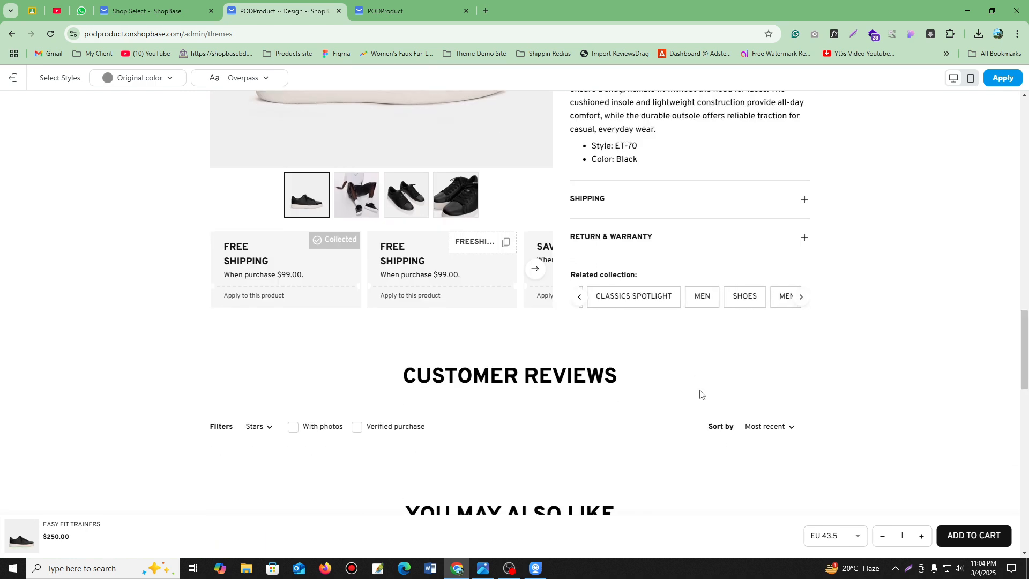
# Check the expandable Shipping and Return & Warranty sections below the product detail, leaving both collapsed.
pyautogui.scroll(2, 839, 384)
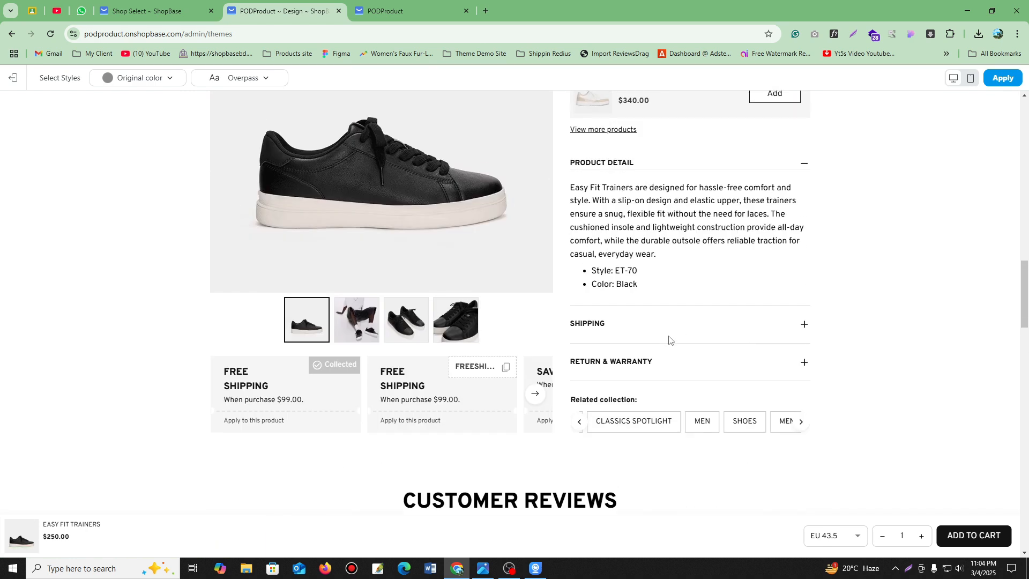
pyautogui.click(810, 327)
pyautogui.click(807, 329)
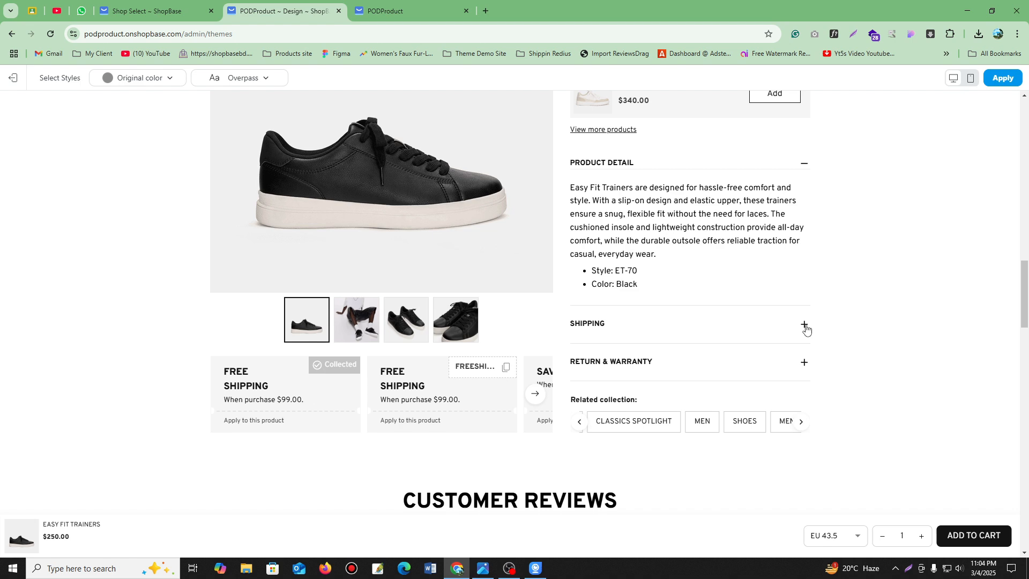
pyautogui.click(802, 369)
pyautogui.click(801, 366)
# Browse the Related collection links to the end of the row and return to the first one.
pyautogui.scroll(-5, 799, 364)
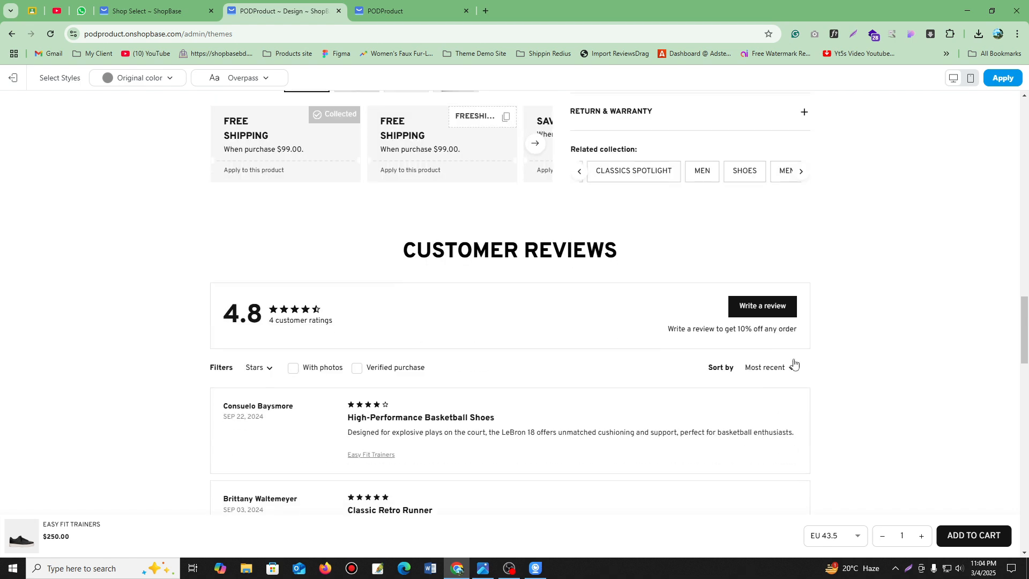
pyautogui.scroll(3, 697, 322)
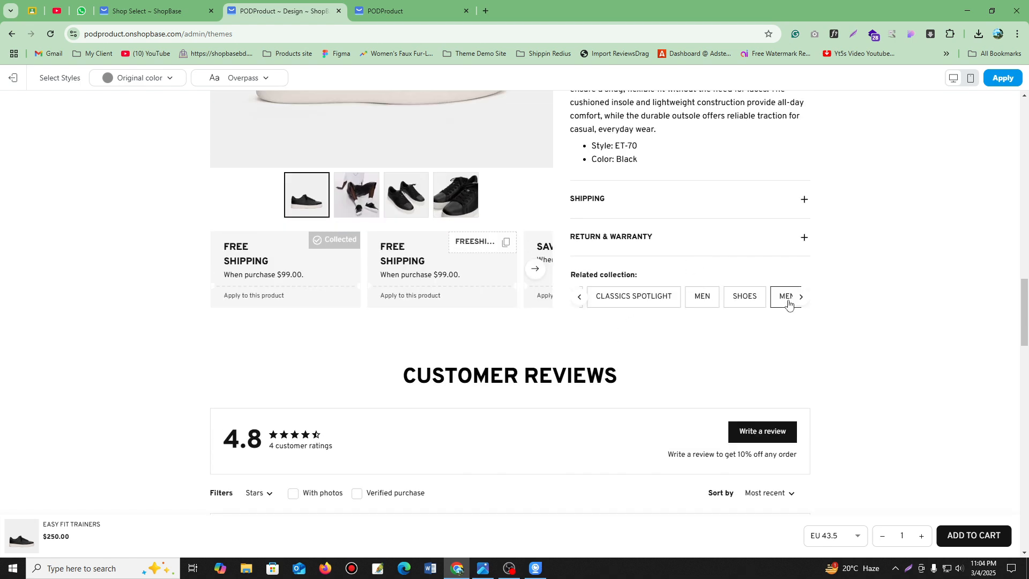
pyautogui.click(803, 298)
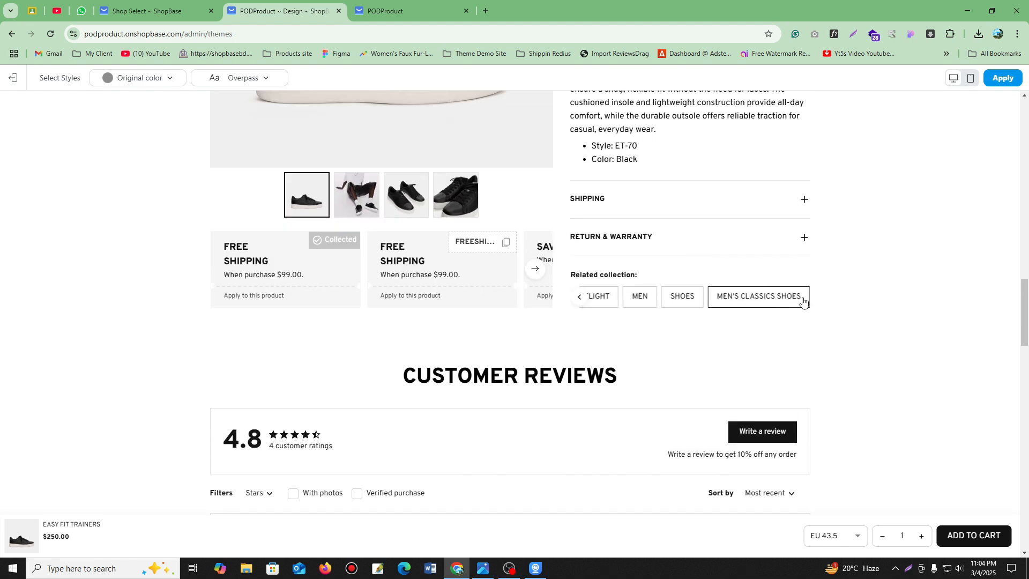
pyautogui.click(577, 299)
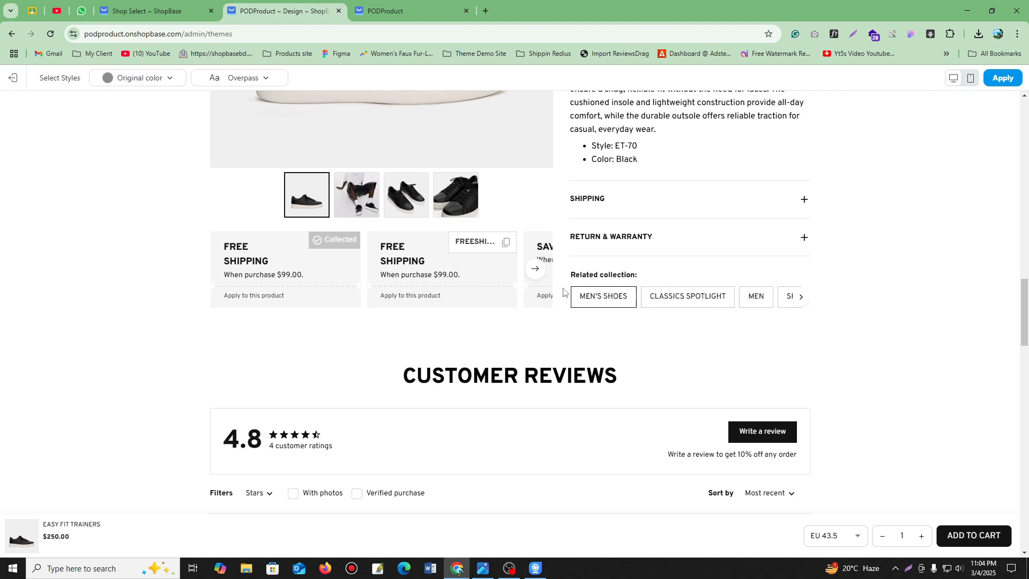
# Browse the discount coupons beneath the product images through to the 30% OFF offer.
pyautogui.scroll(2, 410, 301)
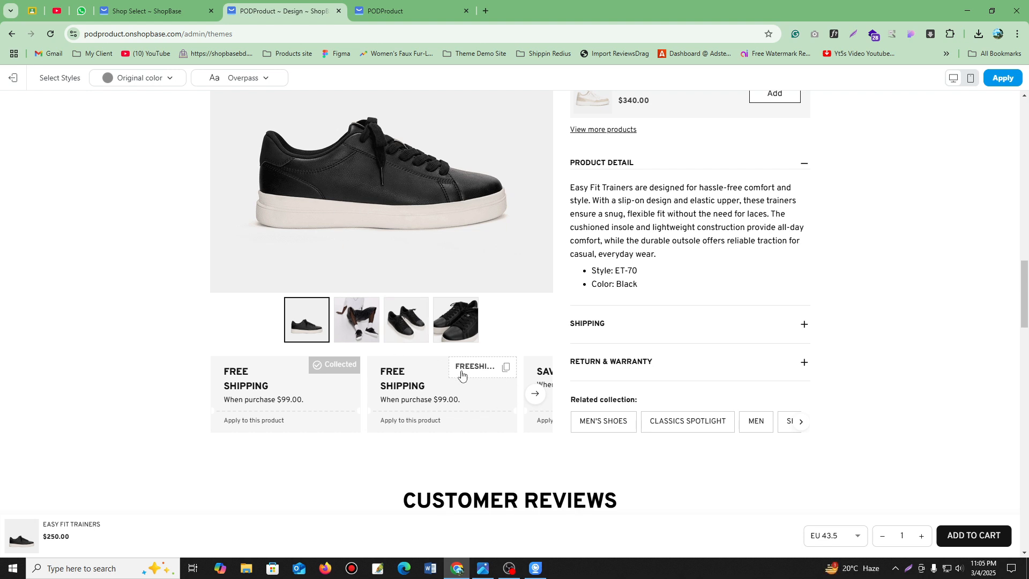
pyautogui.click(534, 395)
pyautogui.click(538, 395)
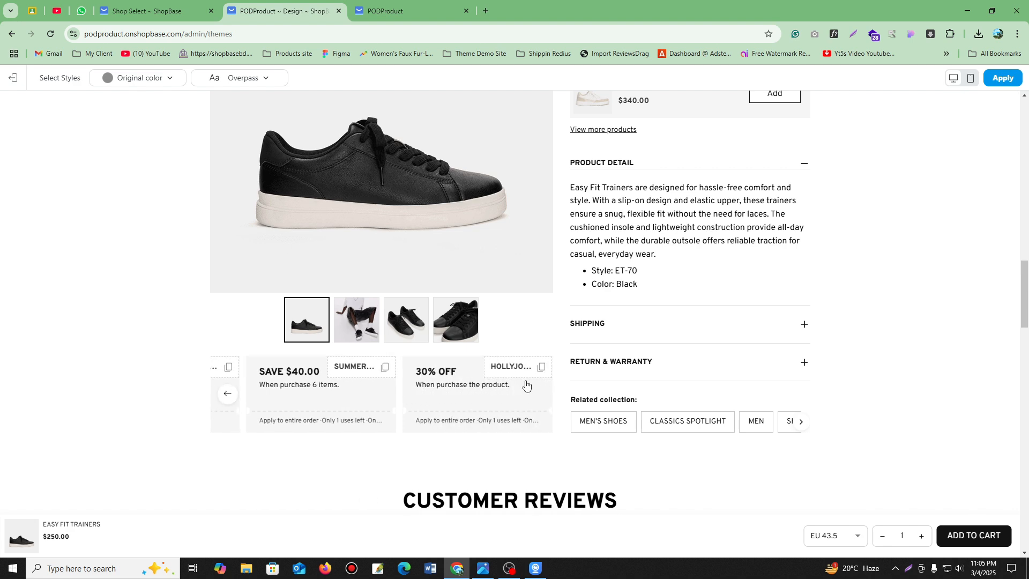
pyautogui.scroll(-1, 509, 387)
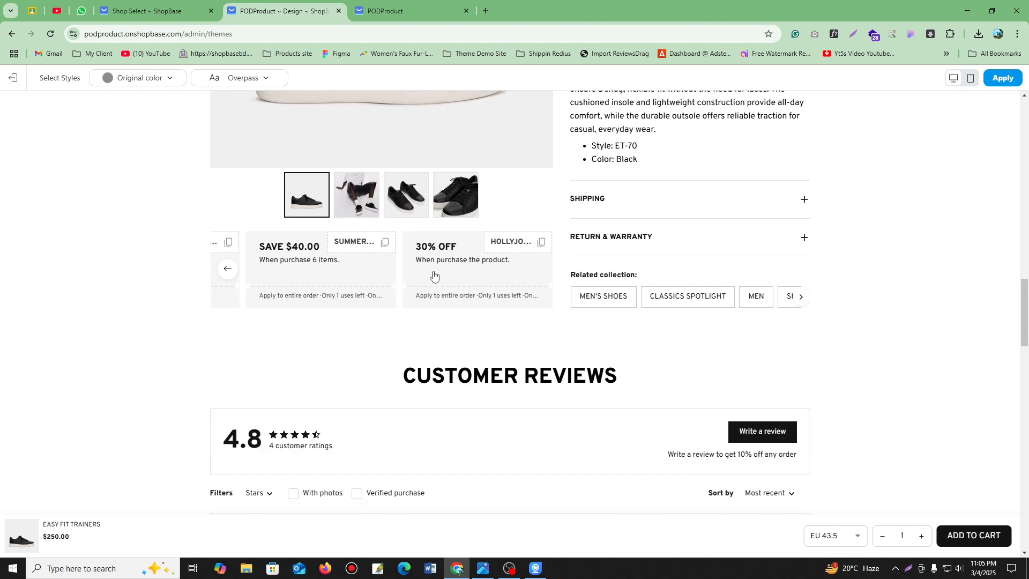
# Review the Customer Reviews section, including its overall rating, filters and individual reviews, and compare its placement with the coupons.
pyautogui.scroll(-5, 435, 274)
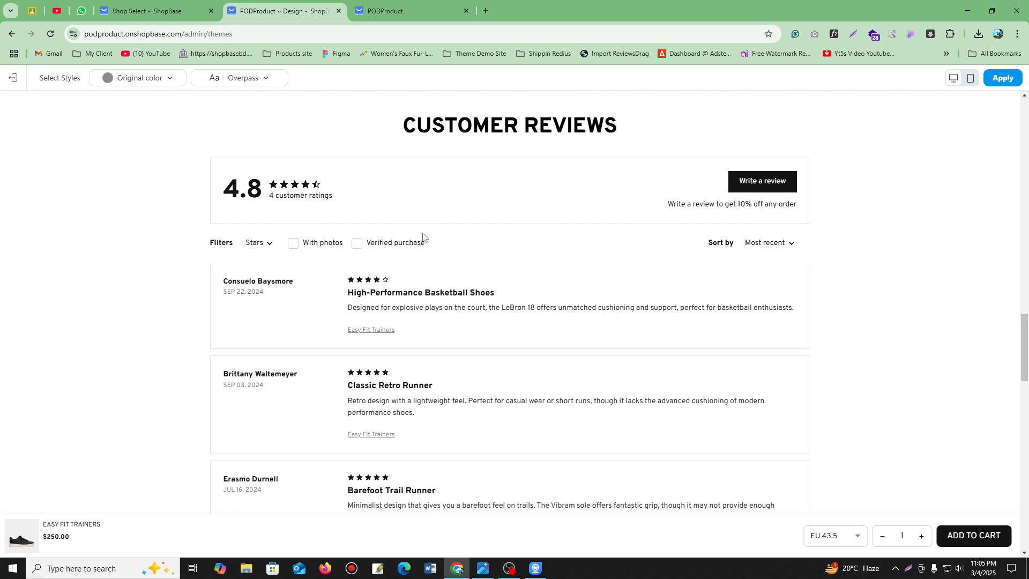
pyautogui.scroll(5, 423, 236)
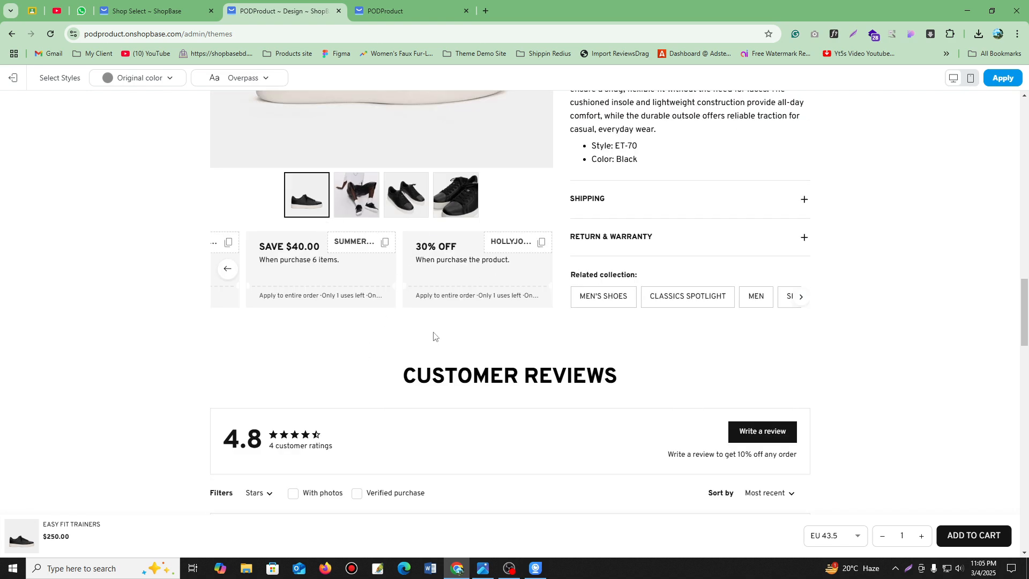
pyautogui.scroll(-2, 434, 337)
pyautogui.scroll(-4, 434, 336)
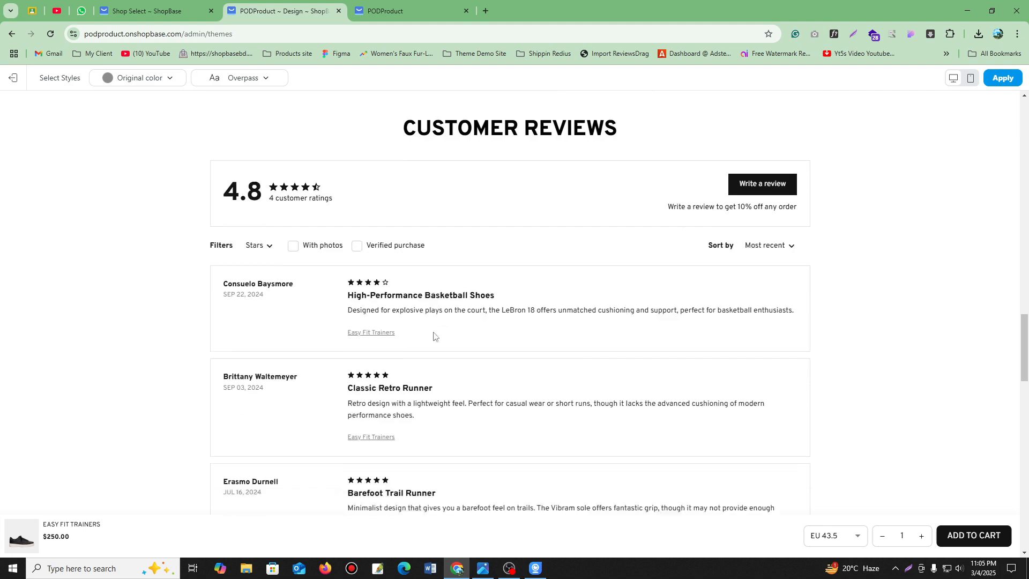
pyautogui.scroll(10, 432, 335)
pyautogui.scroll(-2, 413, 383)
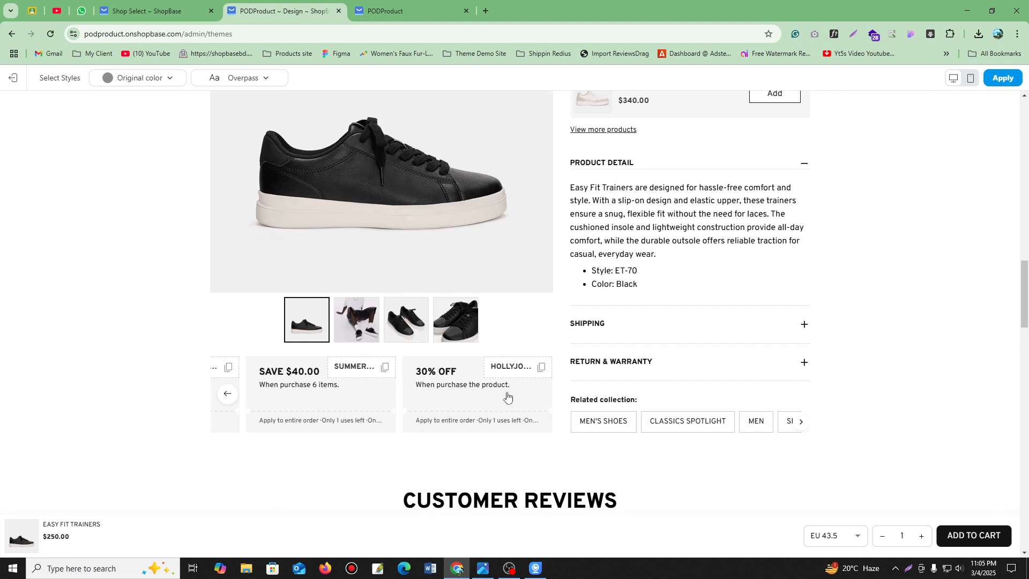
pyautogui.scroll(-4, 508, 395)
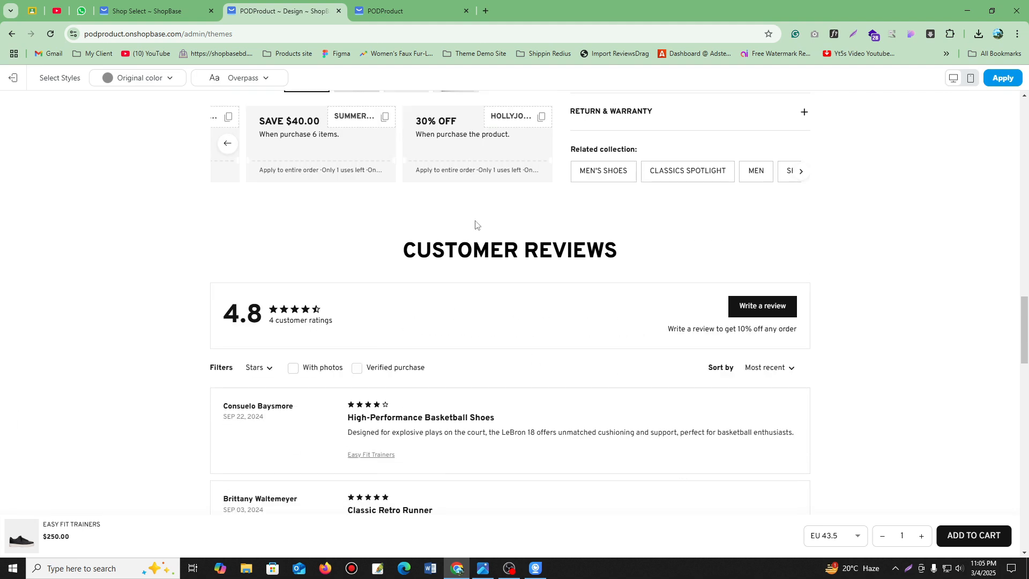
pyautogui.scroll(-10, 476, 224)
pyautogui.scroll(6, 452, 259)
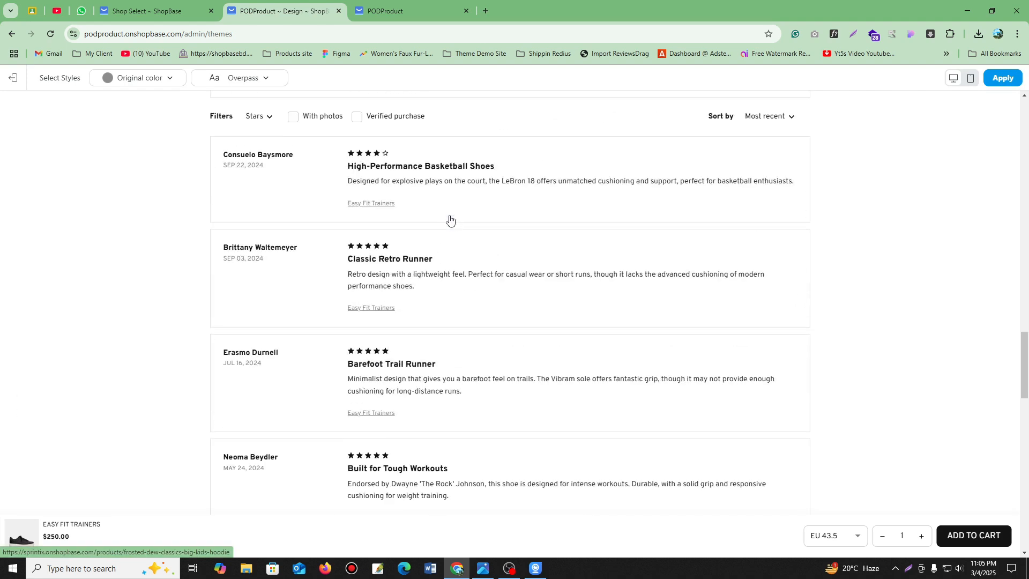
pyautogui.scroll(10, 447, 239)
pyautogui.scroll(-10, 437, 300)
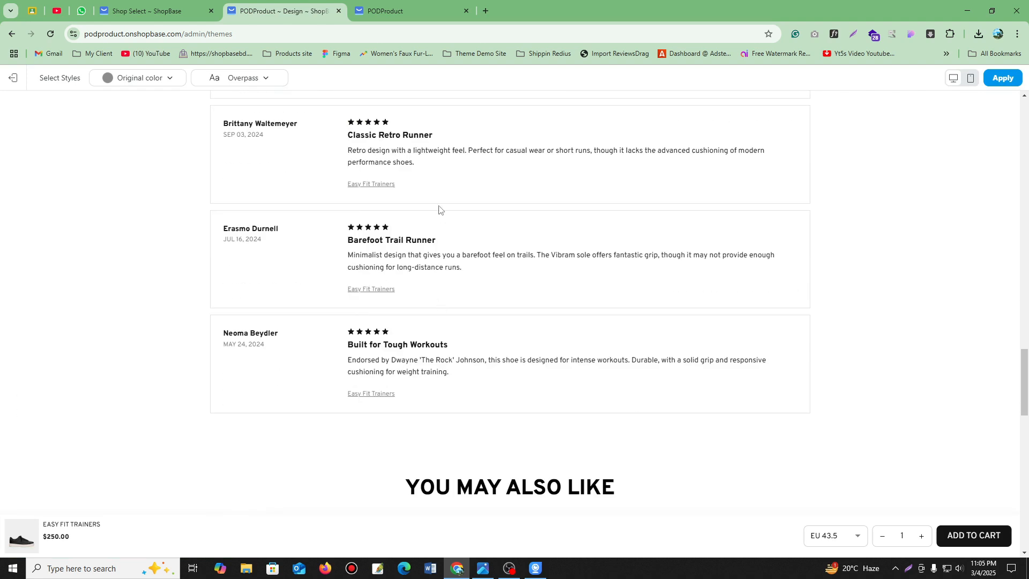
pyautogui.scroll(-4, 577, 366)
# Examine the You May Also Like recommendations and the footer at the end of the product page.
pyautogui.tripleClick(627, 238)
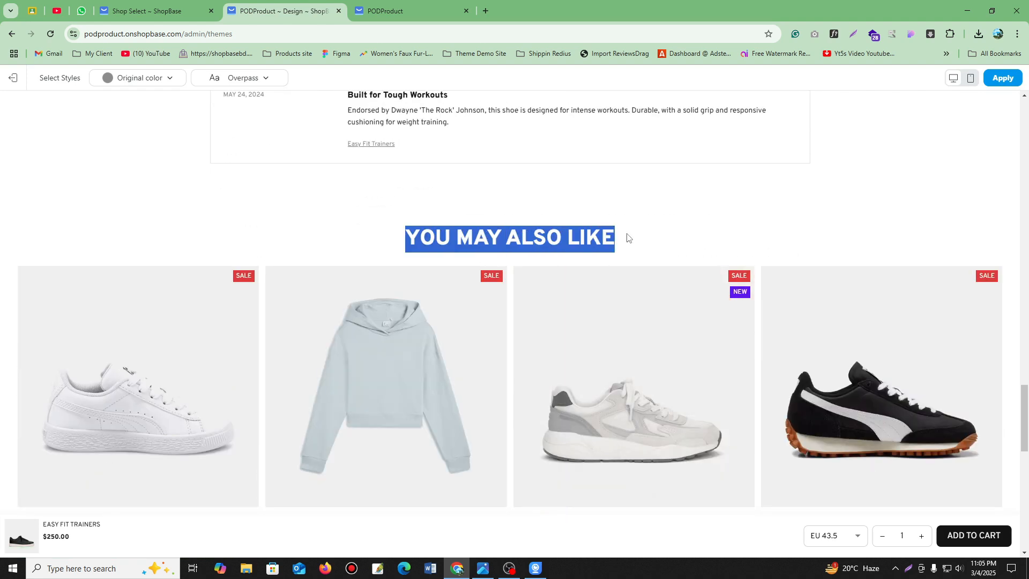
pyautogui.click(627, 238)
pyautogui.scroll(-10, 512, 300)
pyautogui.scroll(10, 512, 300)
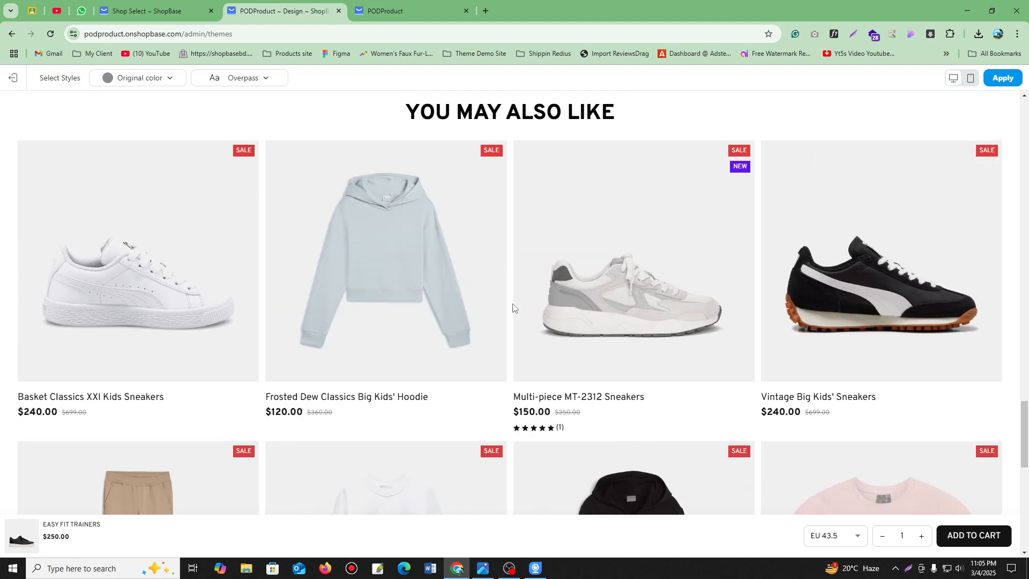
pyautogui.scroll(-10, 510, 281)
pyautogui.scroll(10, 511, 281)
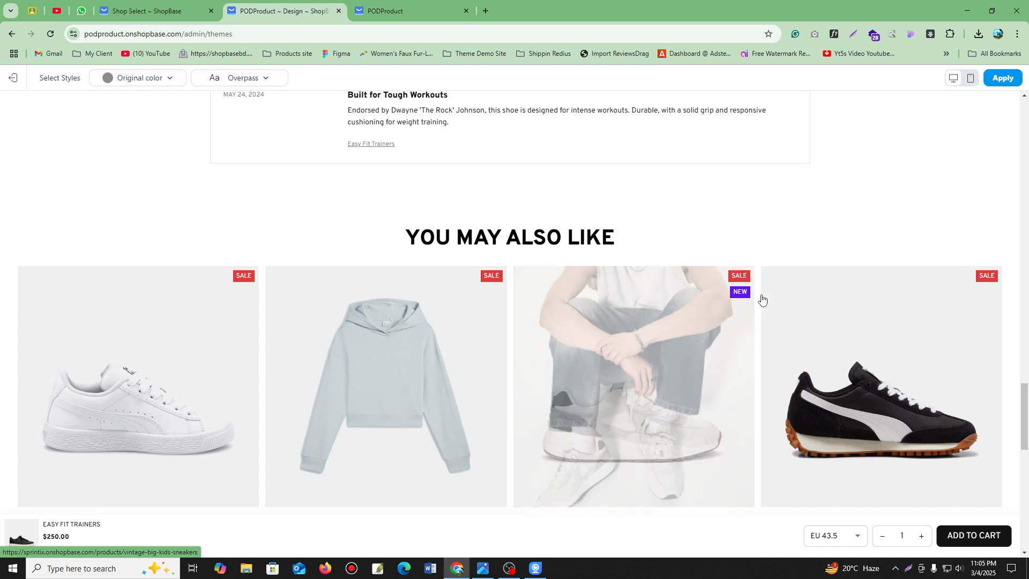
pyautogui.scroll(-7, 760, 298)
pyautogui.scroll(-6, 760, 300)
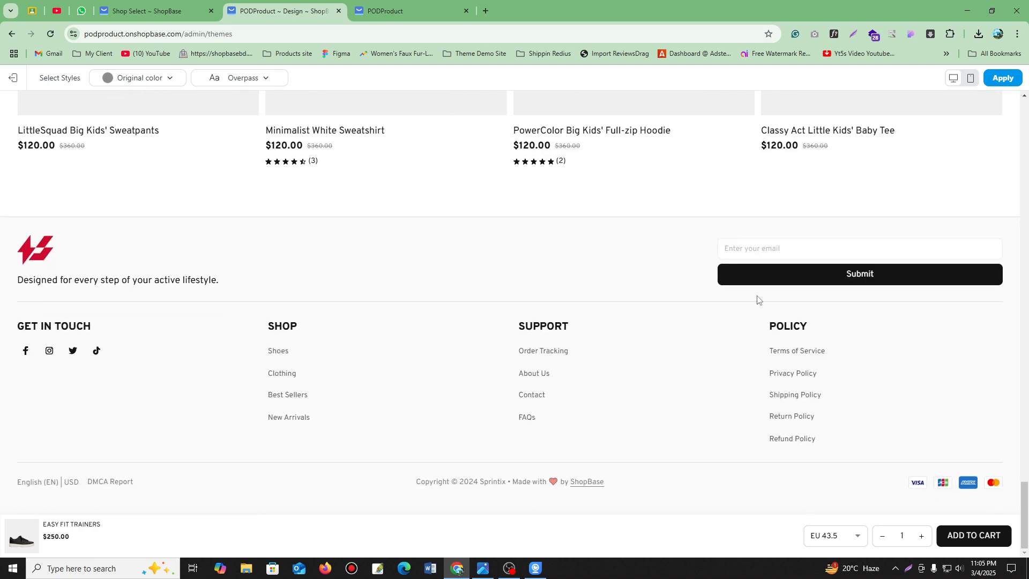
pyautogui.scroll(2, 696, 300)
pyautogui.scroll(-2, 359, 387)
pyautogui.scroll(15, 359, 387)
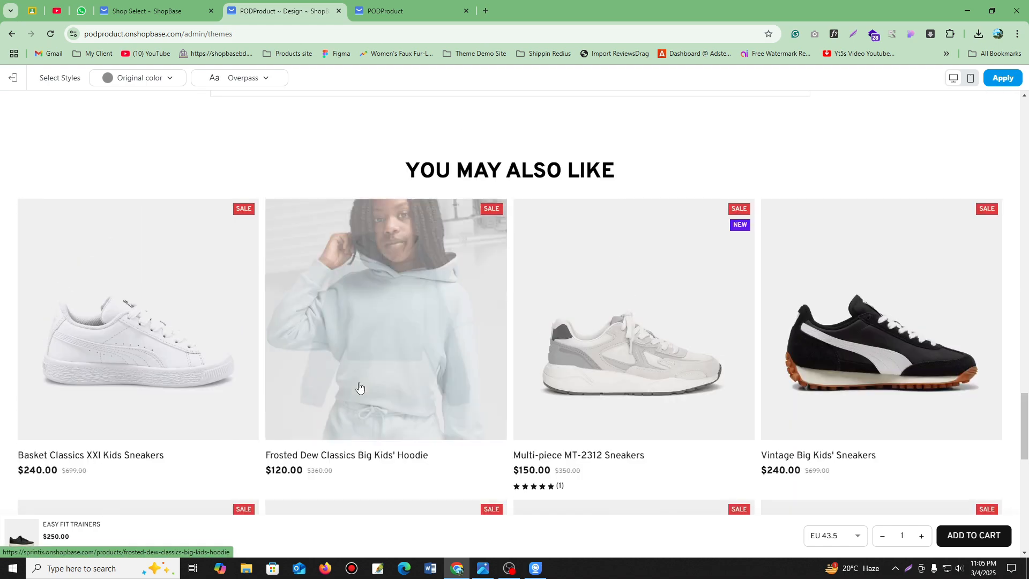
# Add one pair of Easy Fit Trainers in size EU 43.5 to the demo store's cart.
pyautogui.scroll(6, 359, 387)
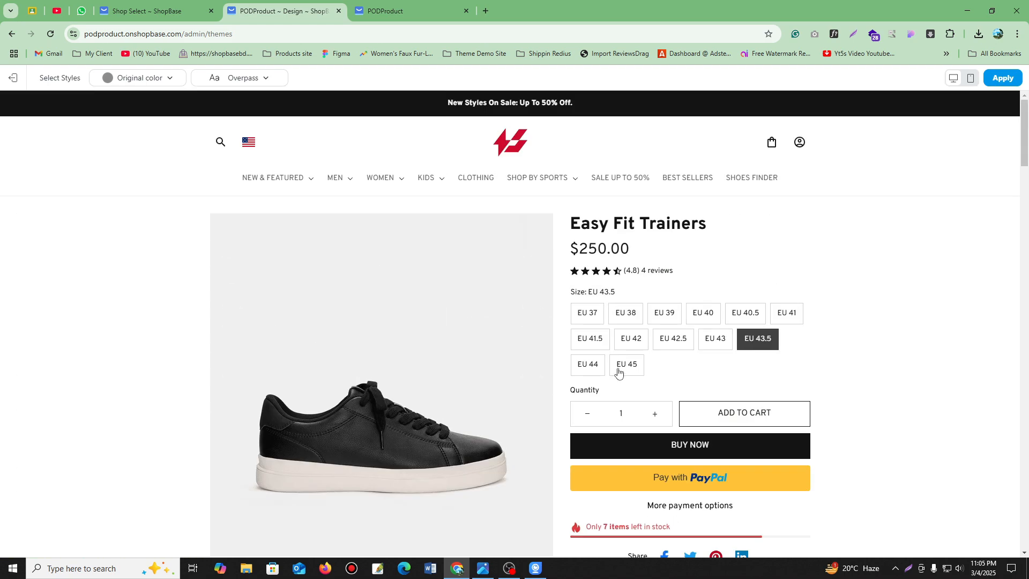
pyautogui.scroll(-3, 850, 308)
pyautogui.scroll(3, 976, 184)
pyautogui.scroll(-3, 606, 289)
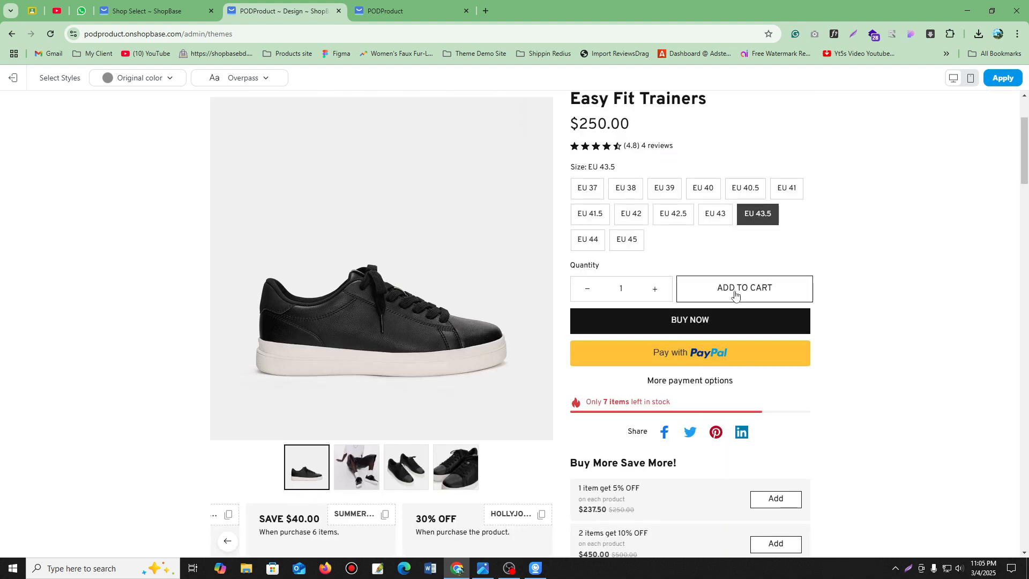
pyautogui.click(735, 296)
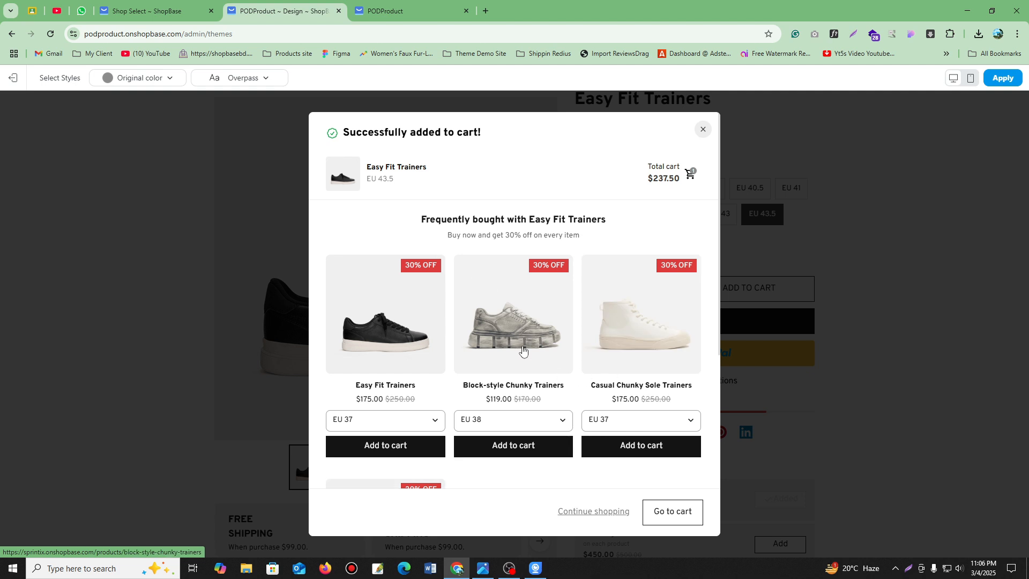
# Add the Block-style Chunky Trainers in size EU 38 to the cart from the Frequently bought with offers.
pyautogui.scroll(-4, 566, 307)
pyautogui.scroll(4, 550, 297)
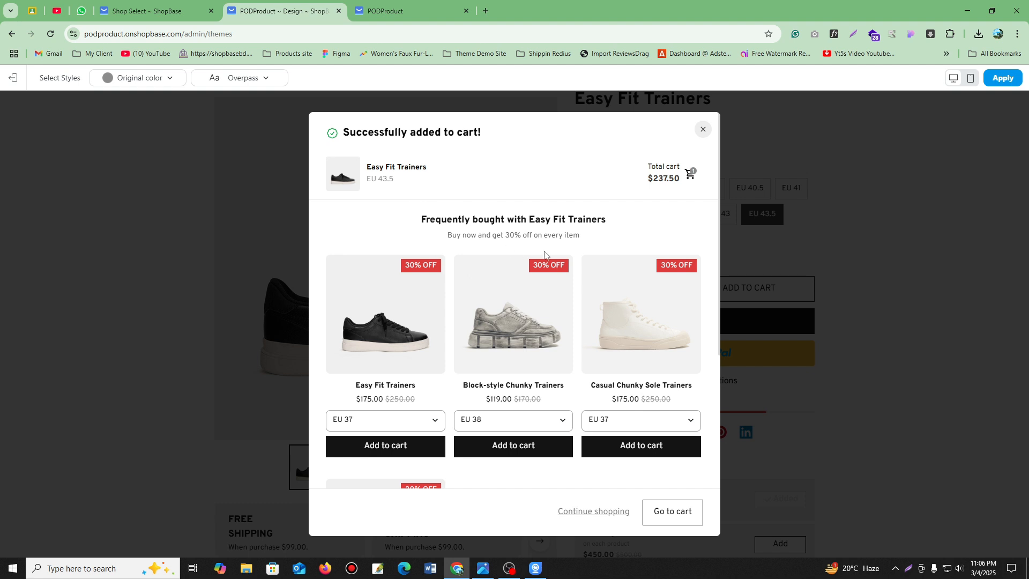
pyautogui.scroll(-2, 545, 252)
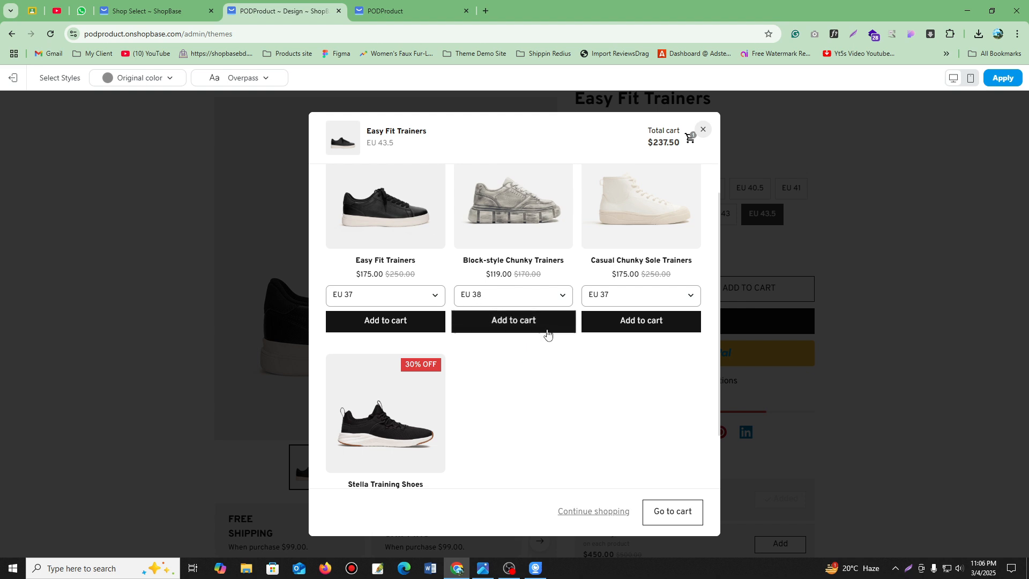
pyautogui.click(526, 326)
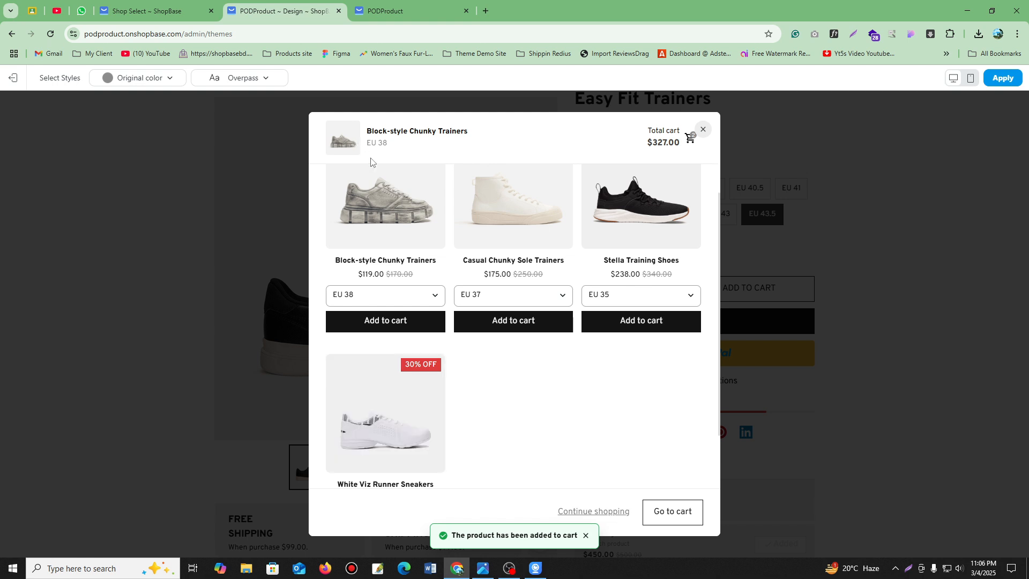
pyautogui.scroll(-2, 525, 377)
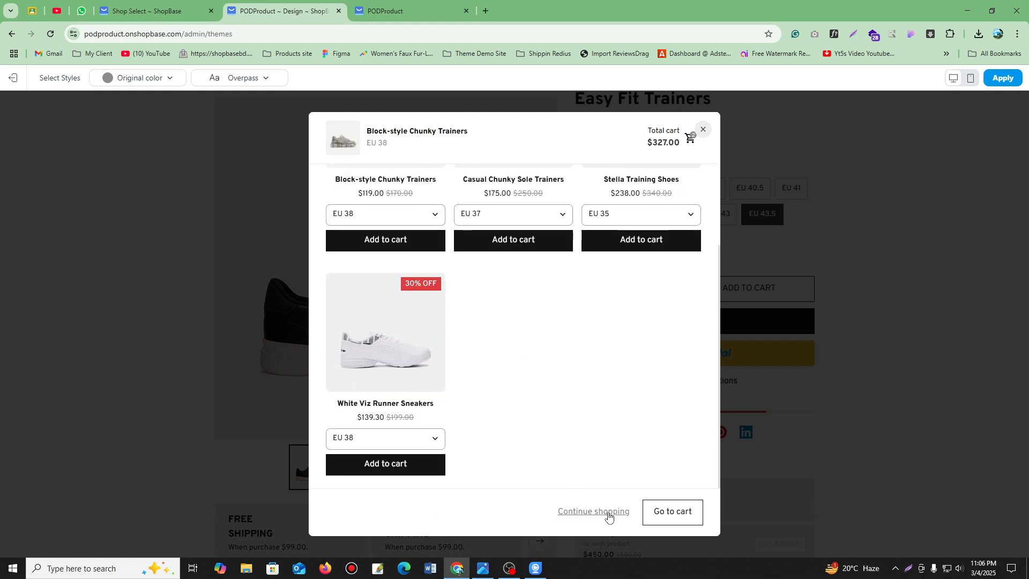
# Open the demo store's cart and review its items, free shipping bar, discount summary and footer.
pyautogui.click(674, 512)
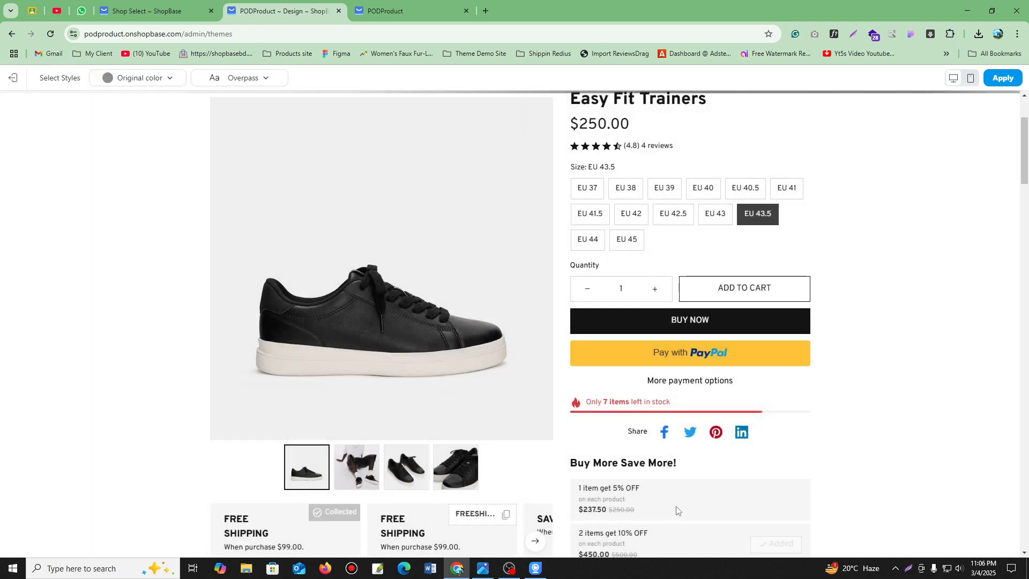
pyautogui.scroll(-5, 674, 489)
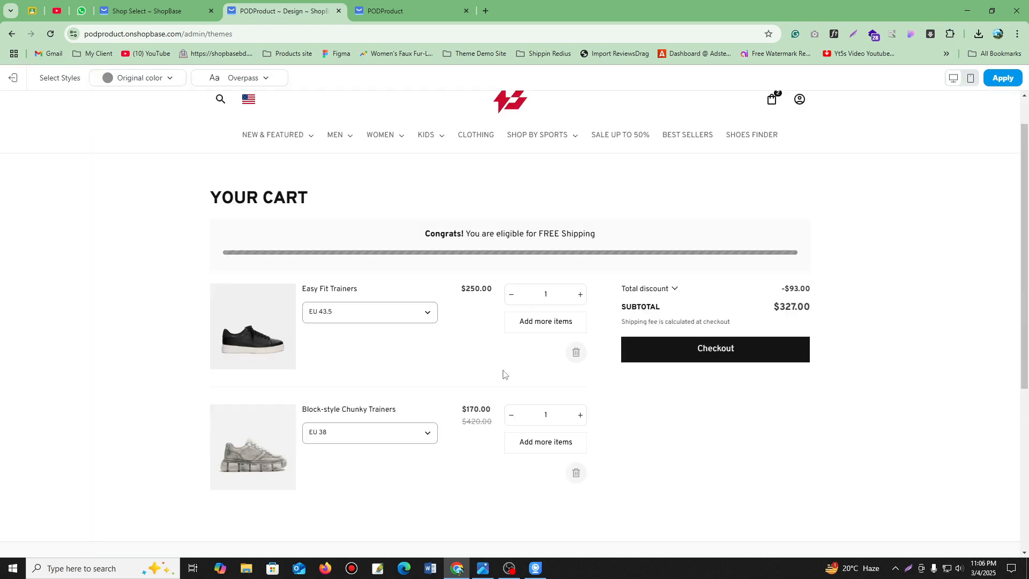
pyautogui.scroll(5, 844, 295)
pyautogui.scroll(-2, 794, 317)
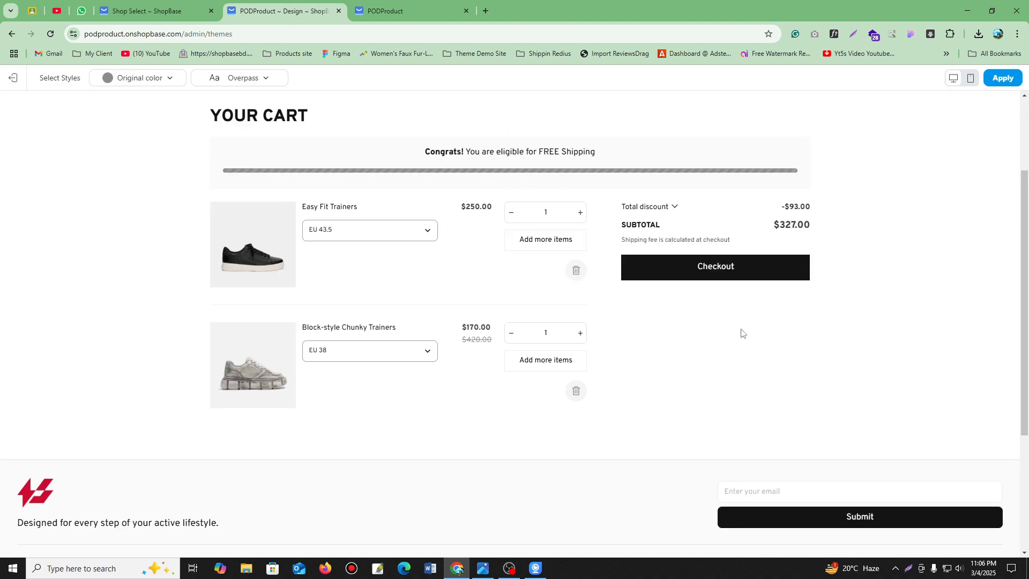
pyautogui.scroll(-3, 790, 427)
pyautogui.scroll(3, 788, 425)
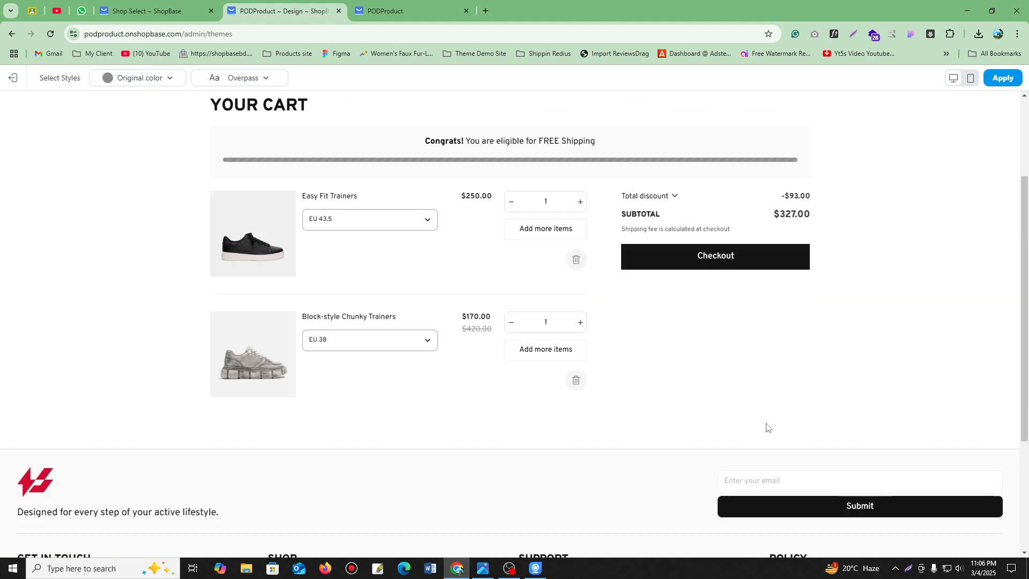
pyautogui.scroll(-1, 767, 425)
pyautogui.scroll(4, 767, 421)
pyautogui.scroll(-4, 844, 335)
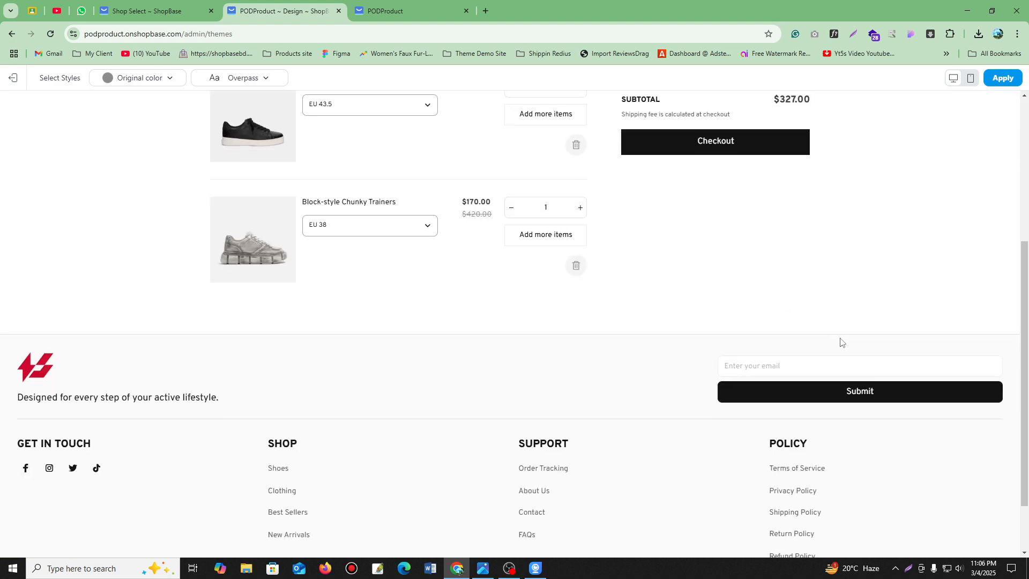
# Proceed to checkout and examine the discount codes applied in the order summary.
pyautogui.click(727, 153)
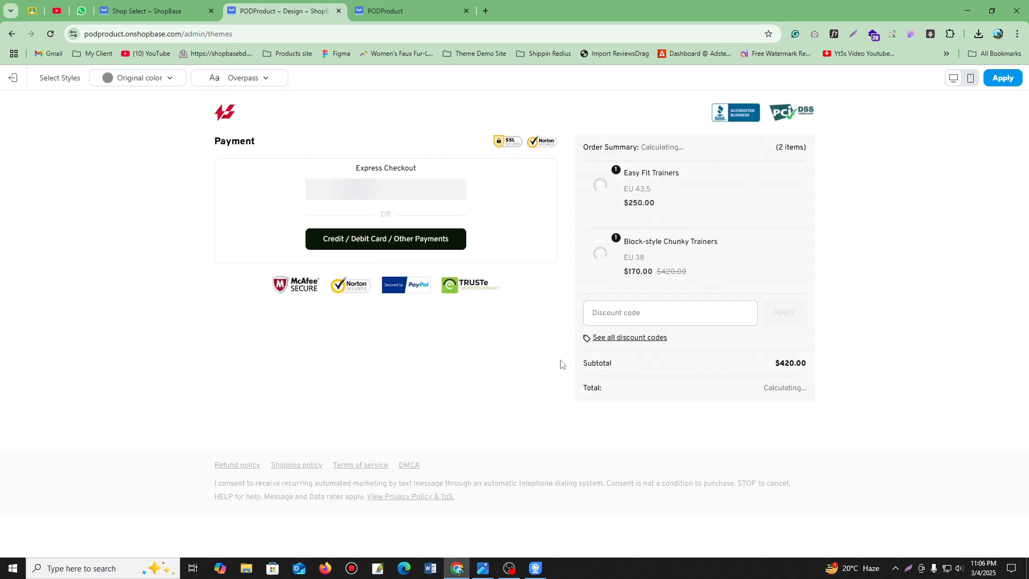
pyautogui.scroll(-1, 558, 361)
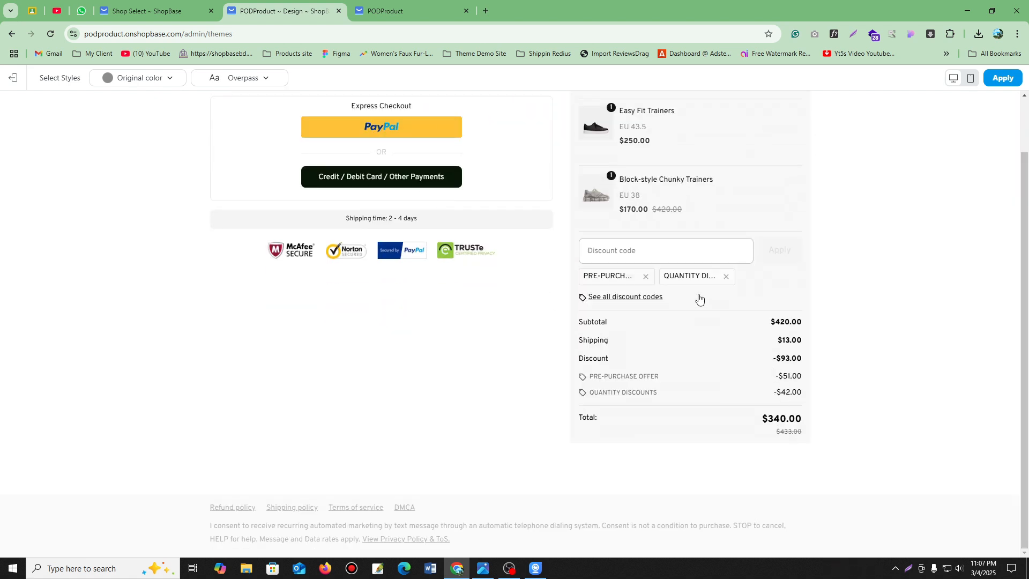
pyautogui.tripleClick(618, 279)
pyautogui.tripleClick(680, 279)
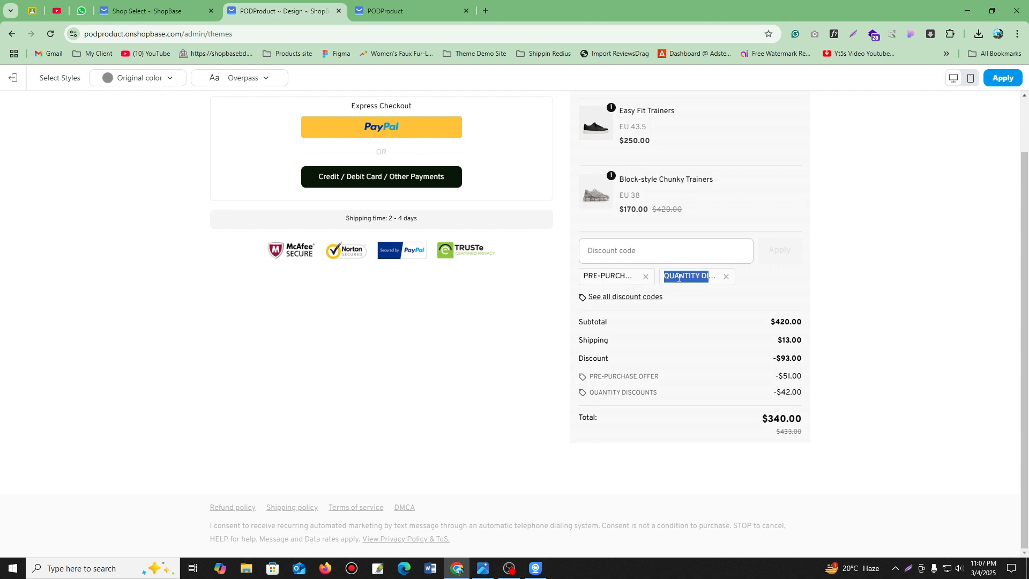
# View all selectable discount codes at checkout, including the free shipping, Save $40.00 and 30% off offers, and close the list.
pyautogui.click(796, 298)
pyautogui.click(795, 297)
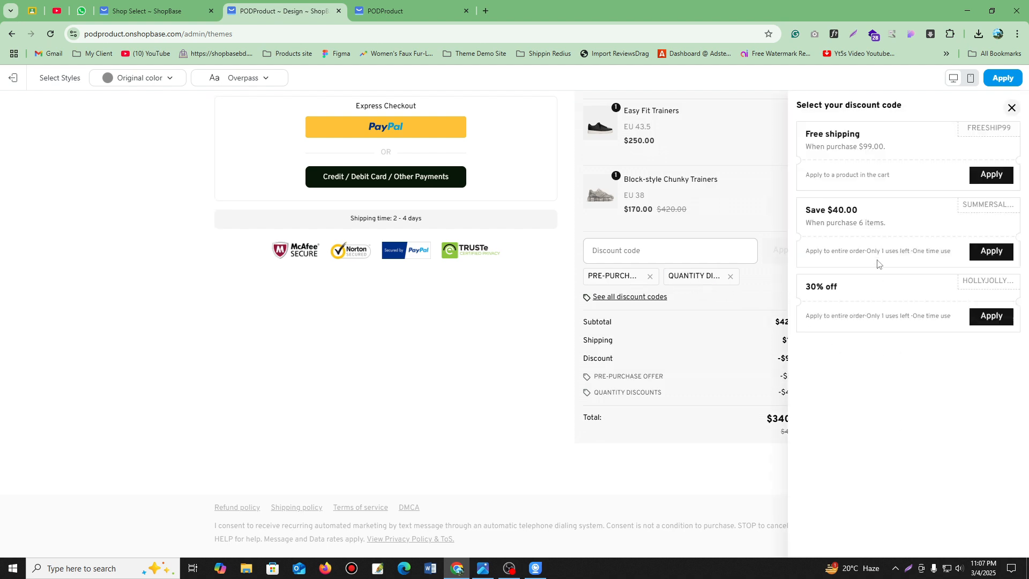
pyautogui.doubleClick(982, 131)
pyautogui.moveTo(807, 210); pyautogui.dragTo(879, 214)
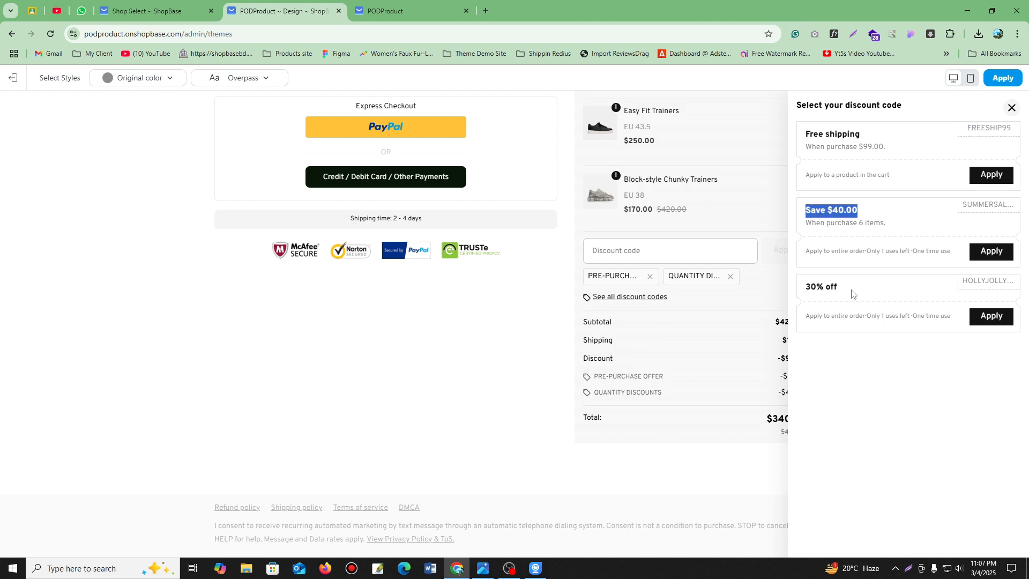
pyautogui.moveTo(852, 293); pyautogui.dragTo(770, 291)
pyautogui.click(854, 366)
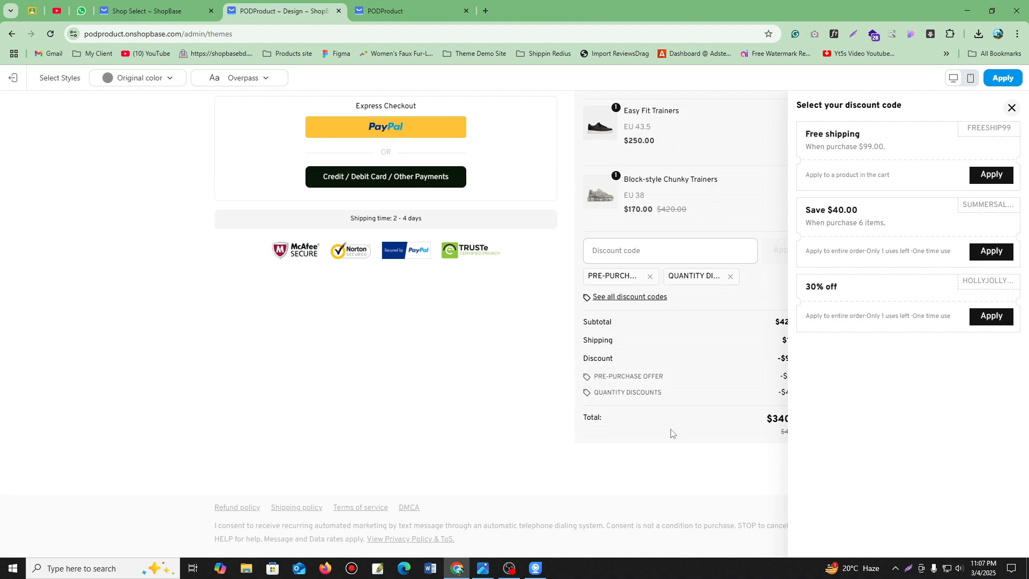
pyautogui.click(453, 364)
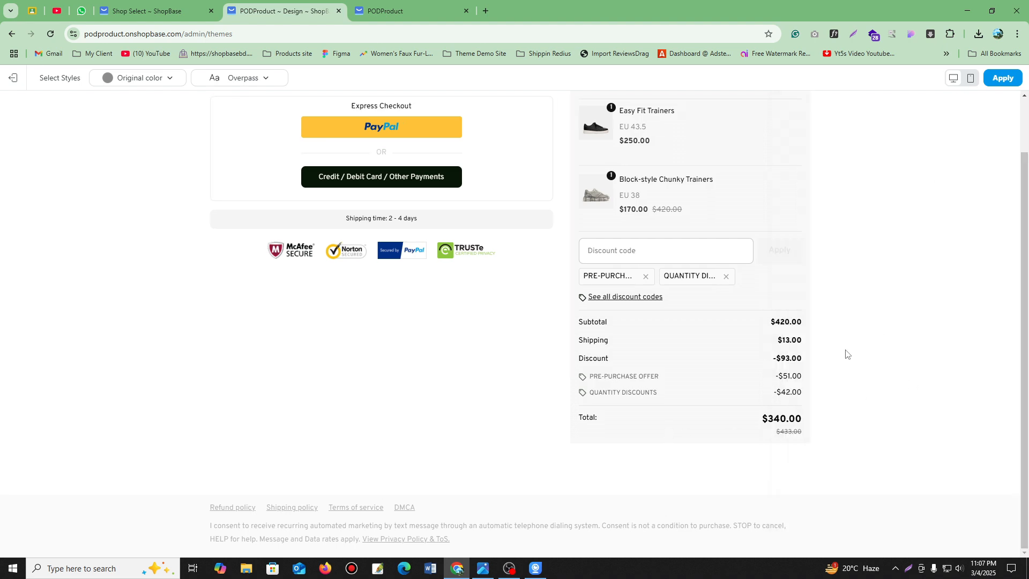
# Exit the template preview and review the current template, Smart Optimize settings and other website templates on the Design page.
pyautogui.scroll(2, 845, 339)
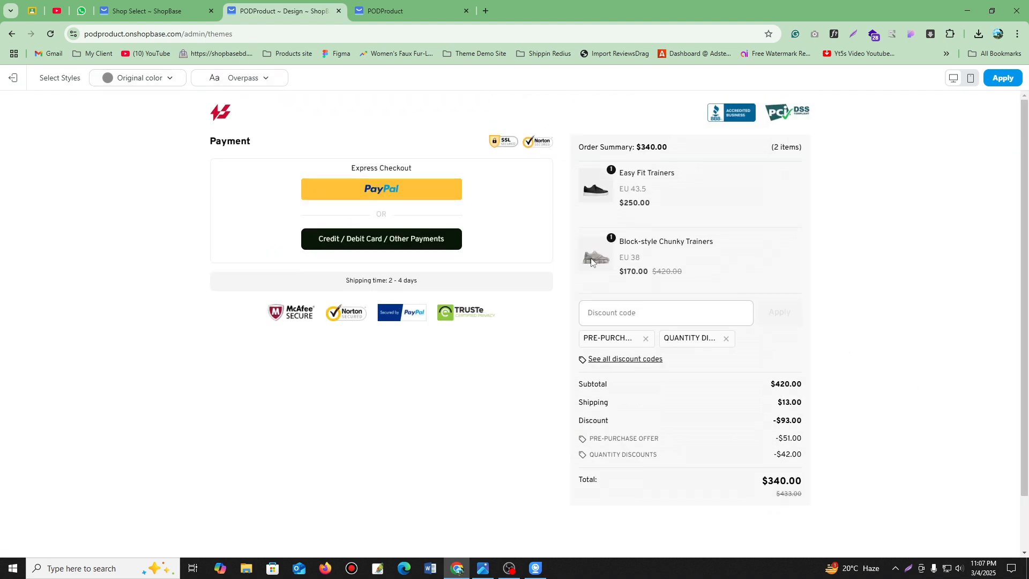
pyautogui.click(9, 80)
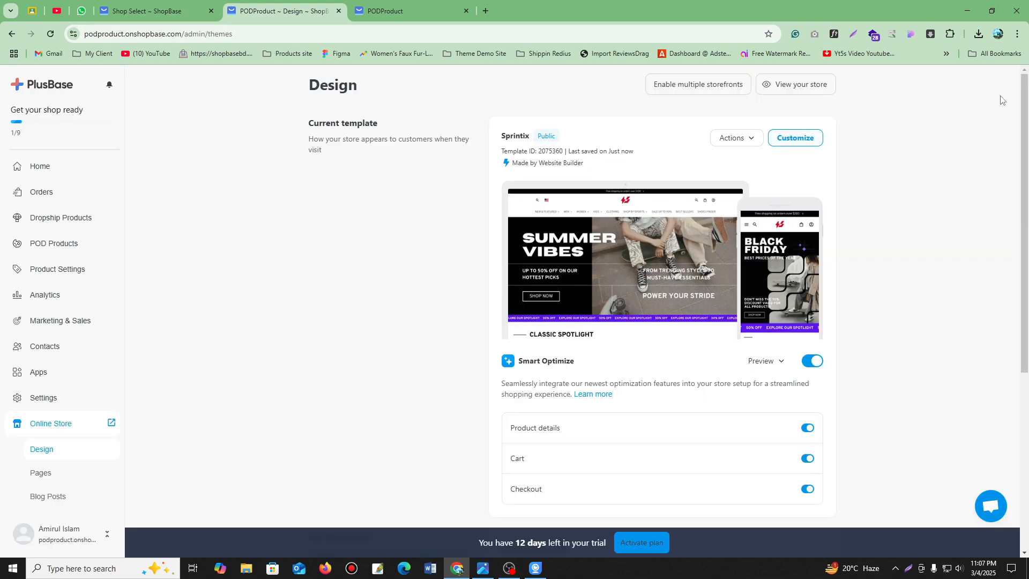
pyautogui.click(1013, 78)
pyautogui.scroll(-2, 794, 401)
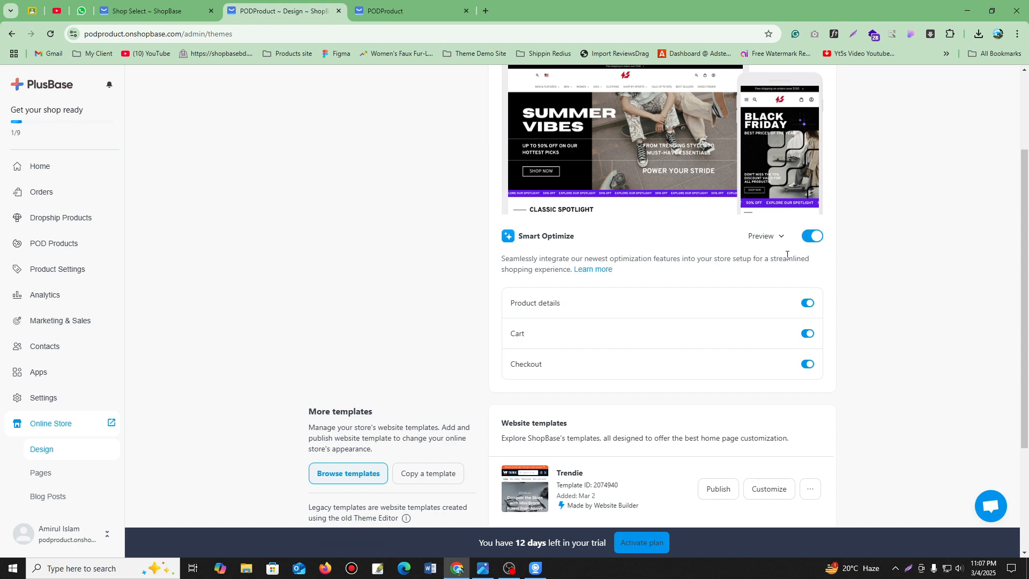
pyautogui.scroll(-3, 801, 247)
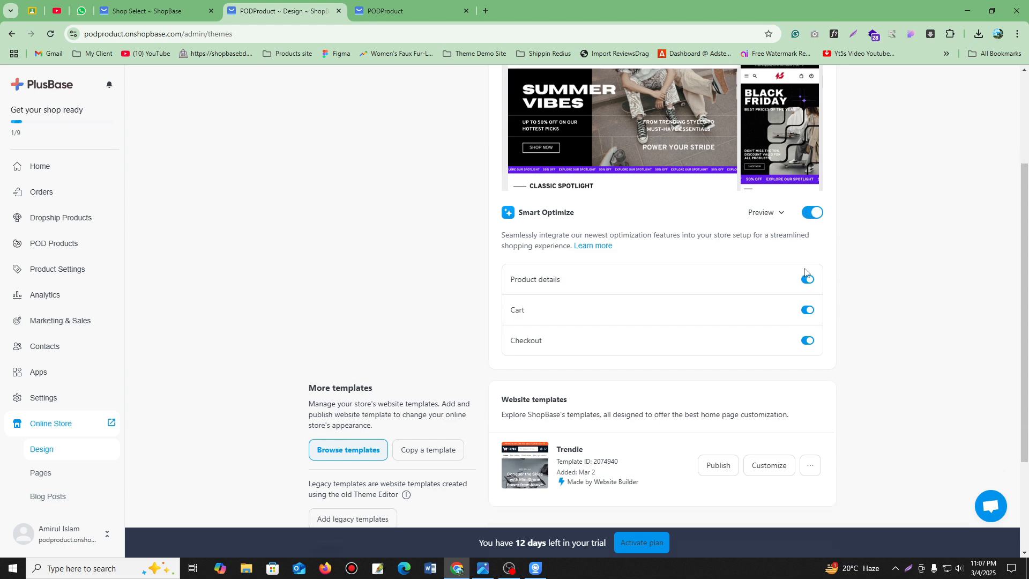
pyautogui.scroll(4, 793, 260)
# Check the live PODProduct storefront, view the AliExpress product import thumbnail in Photos, and return to the Design page in Chrome.
pyautogui.click(401, 9)
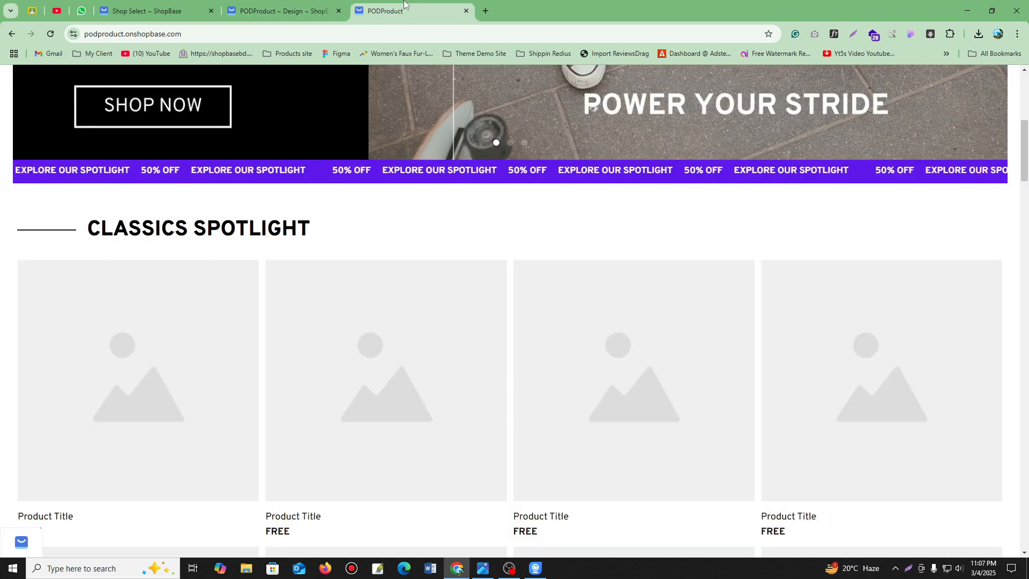
pyautogui.click(278, 7)
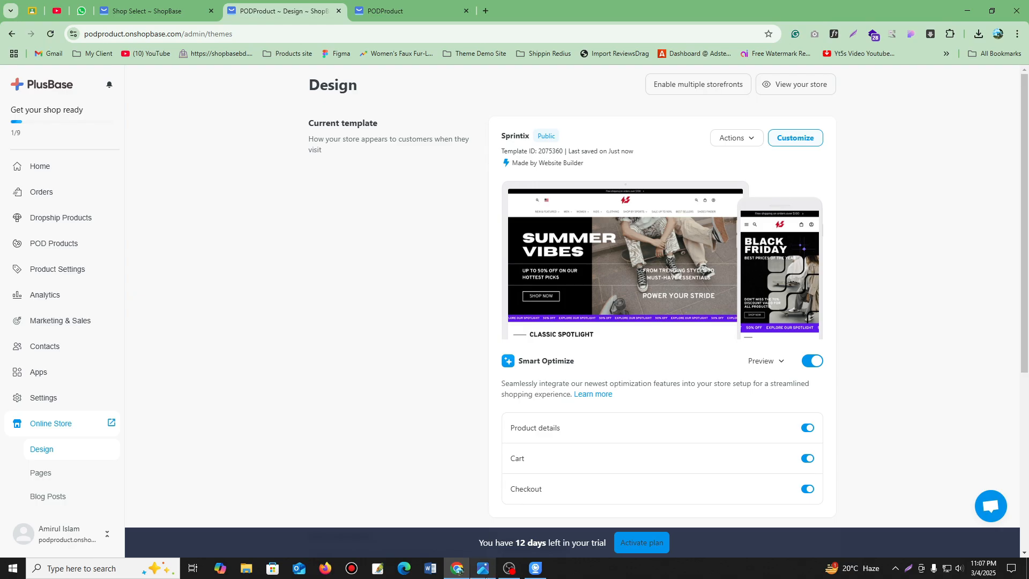
pyautogui.click(482, 568)
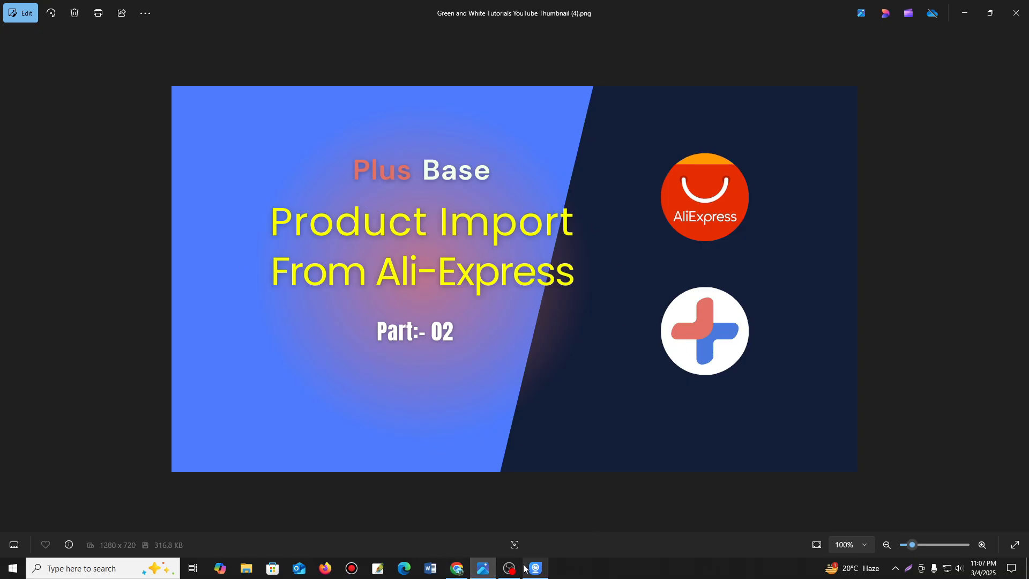
pyautogui.click(456, 569)
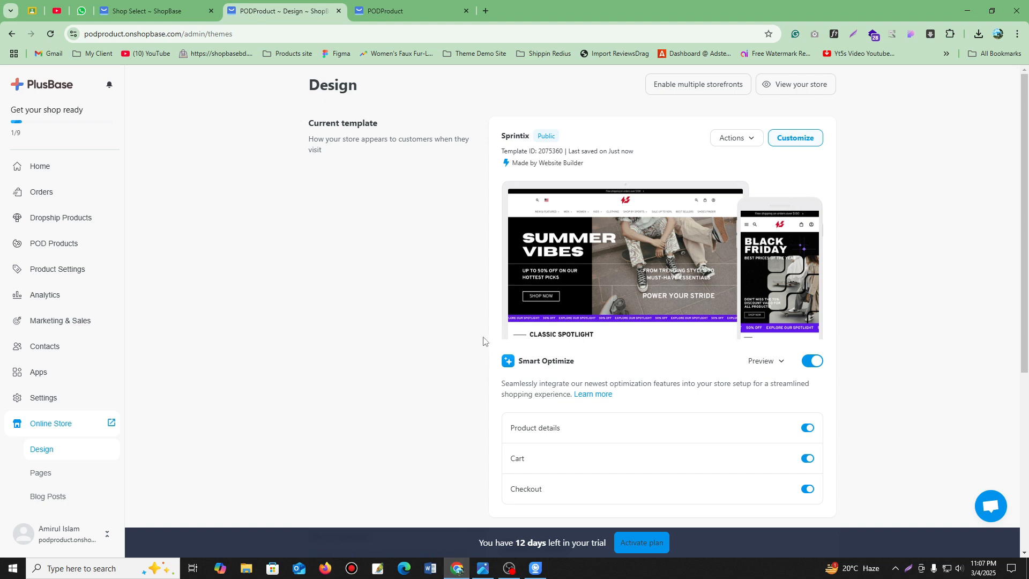
# Open the store's list of all dropship products and look through it.
pyautogui.scroll(-2, 458, 335)
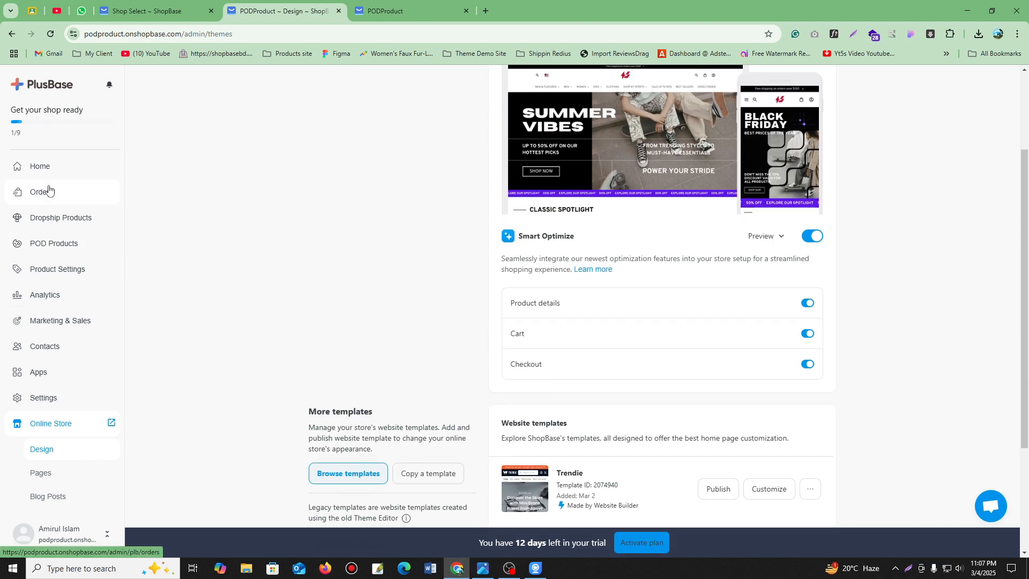
pyautogui.click(59, 225)
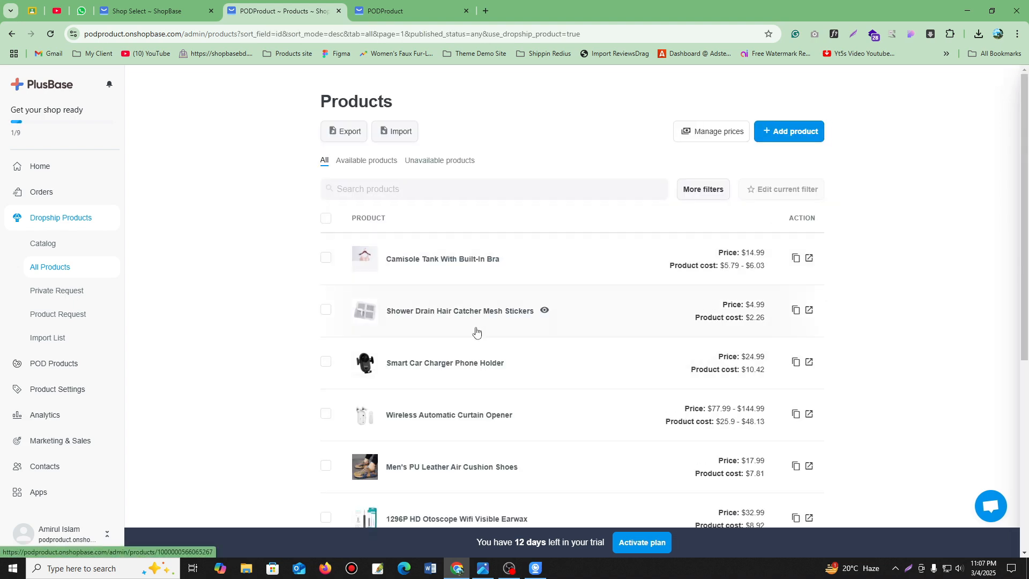
pyautogui.scroll(-6, 431, 298)
pyautogui.scroll(6, 431, 298)
pyautogui.click(324, 224)
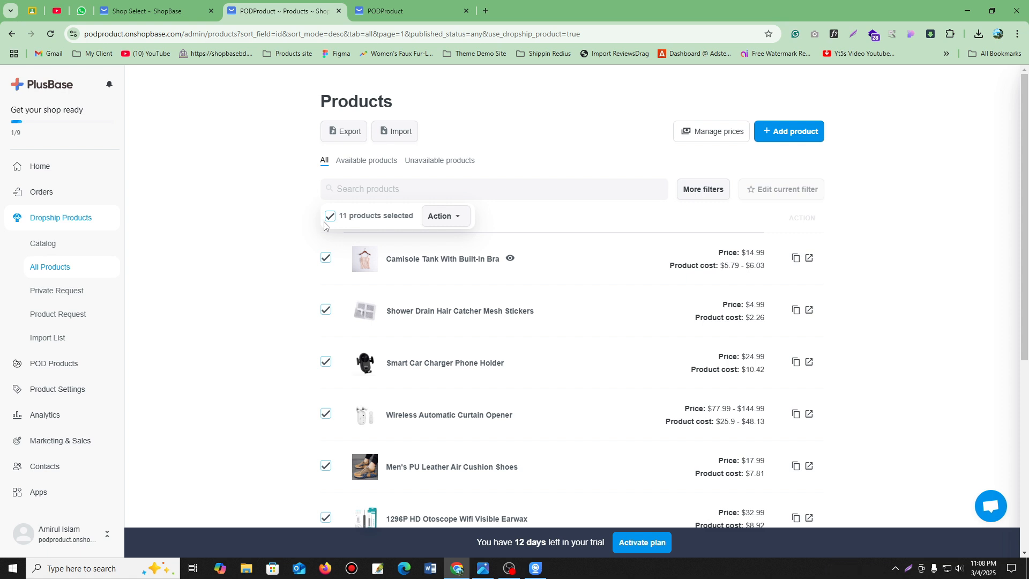
pyautogui.click(330, 220)
pyautogui.click(325, 258)
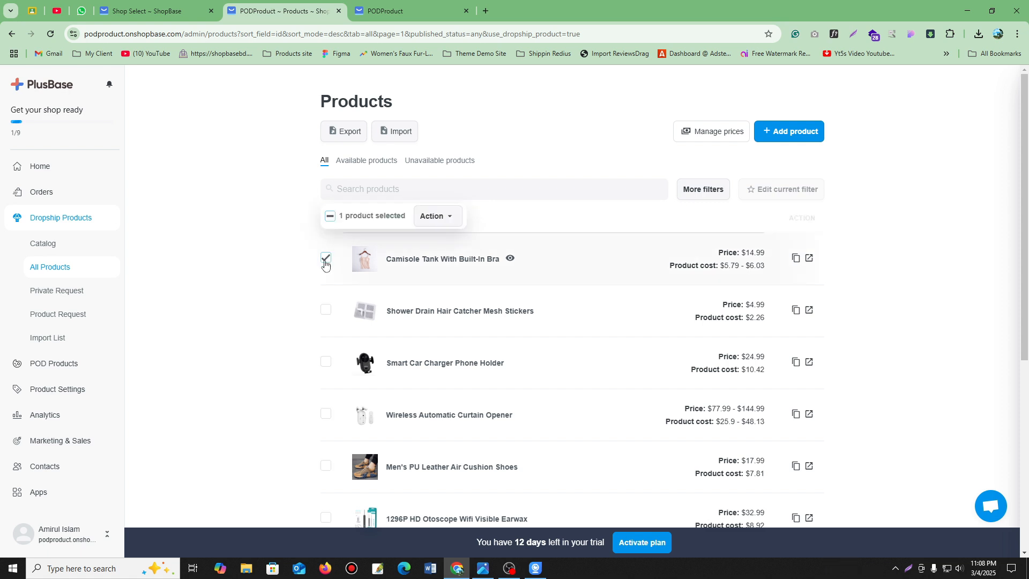
pyautogui.click(326, 310)
# Select all dropship products in the list, request their deletion and confirm the request.
pyautogui.click(330, 217)
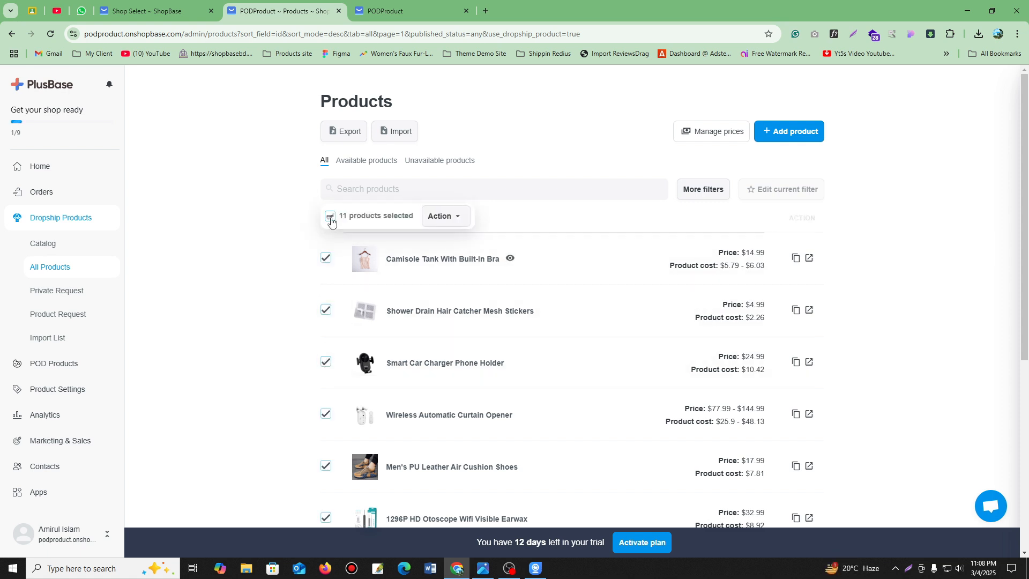
pyautogui.click(437, 220)
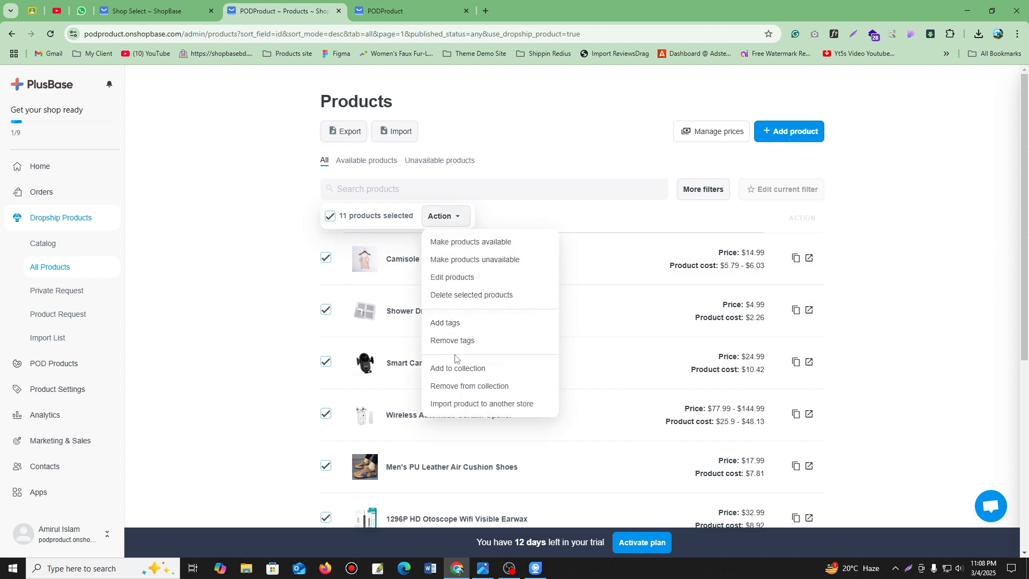
pyautogui.click(473, 300)
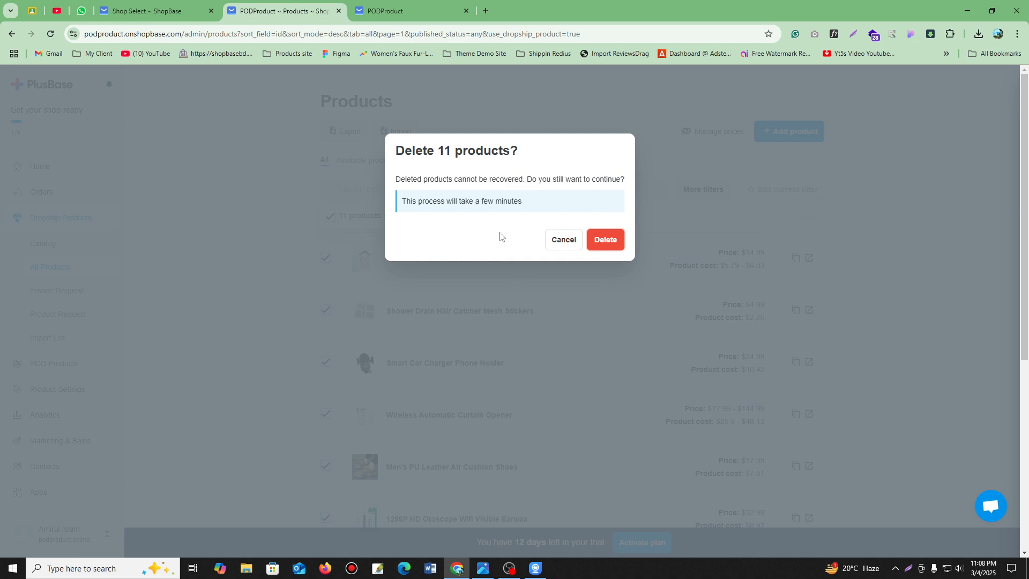
pyautogui.click(606, 240)
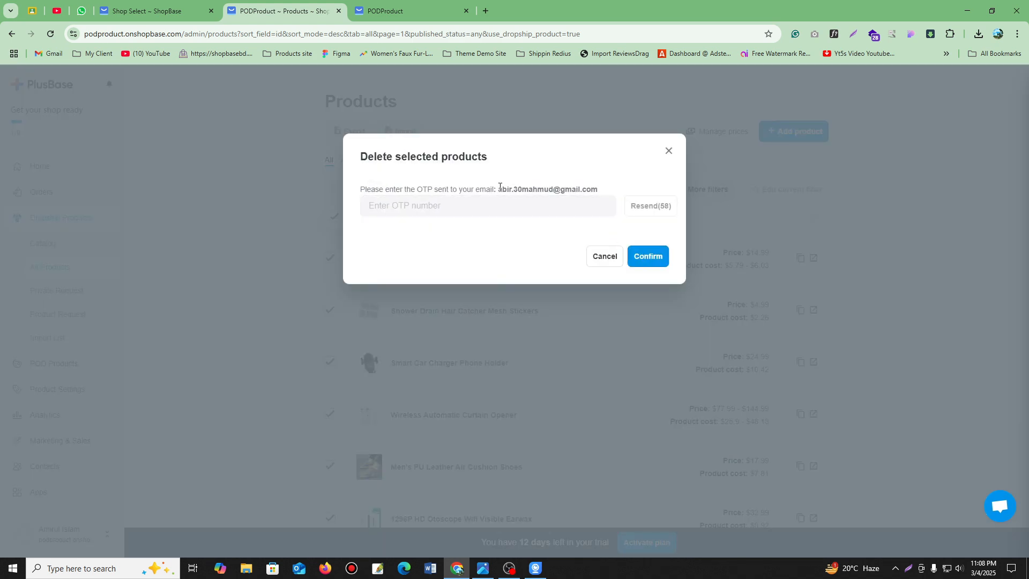
# Open Gmail in a new tab and copy the verification code from the ShopBase delete product confirmation email.
pyautogui.moveTo(499, 187); pyautogui.dragTo(601, 193)
pyautogui.click(559, 239)
pyautogui.click(485, 11)
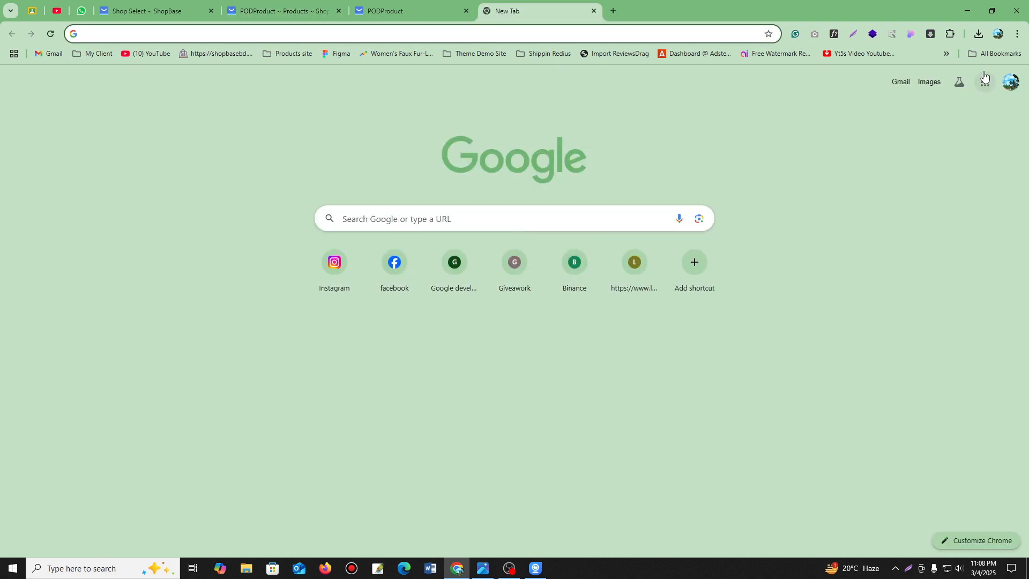
pyautogui.click(986, 81)
pyautogui.click(973, 203)
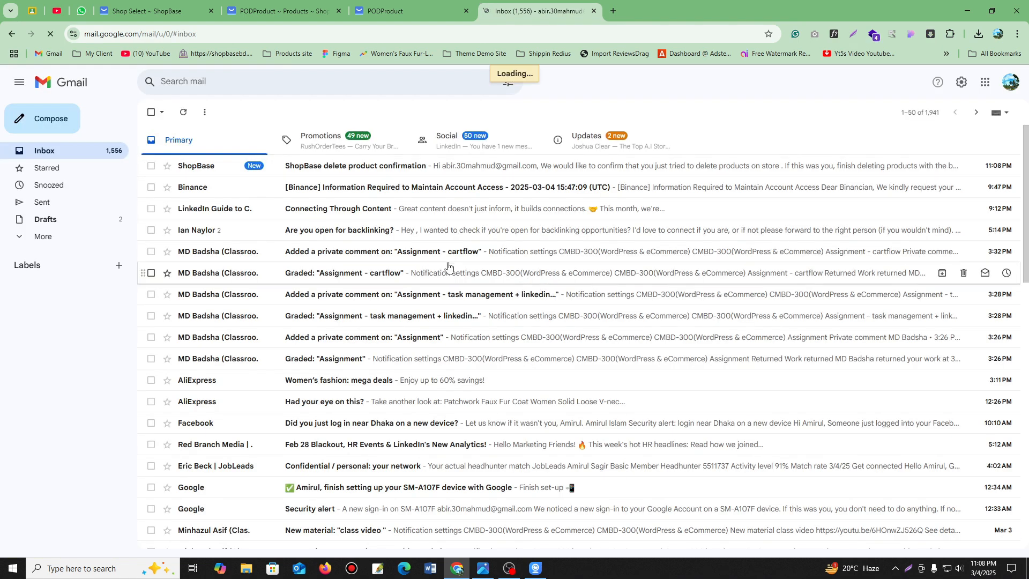
pyautogui.doubleClick(585, 373)
pyautogui.hotkey('ctrl', 'c')
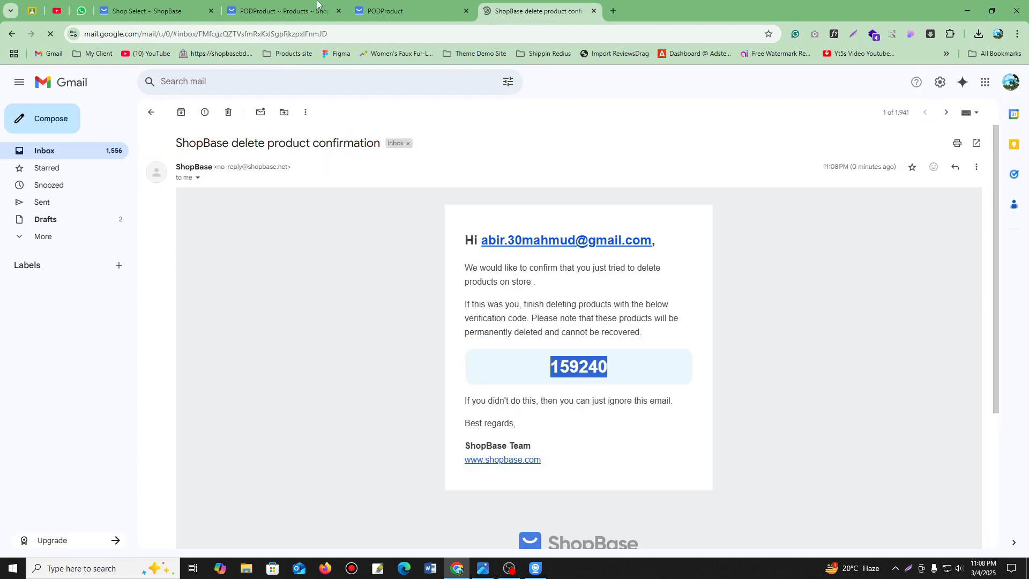
# Return to the PODProduct products page, enter the emailed verification code in the OTP field and confirm deleting the selected products.
pyautogui.click(391, 11)
pyautogui.click(281, 11)
pyautogui.click(499, 209)
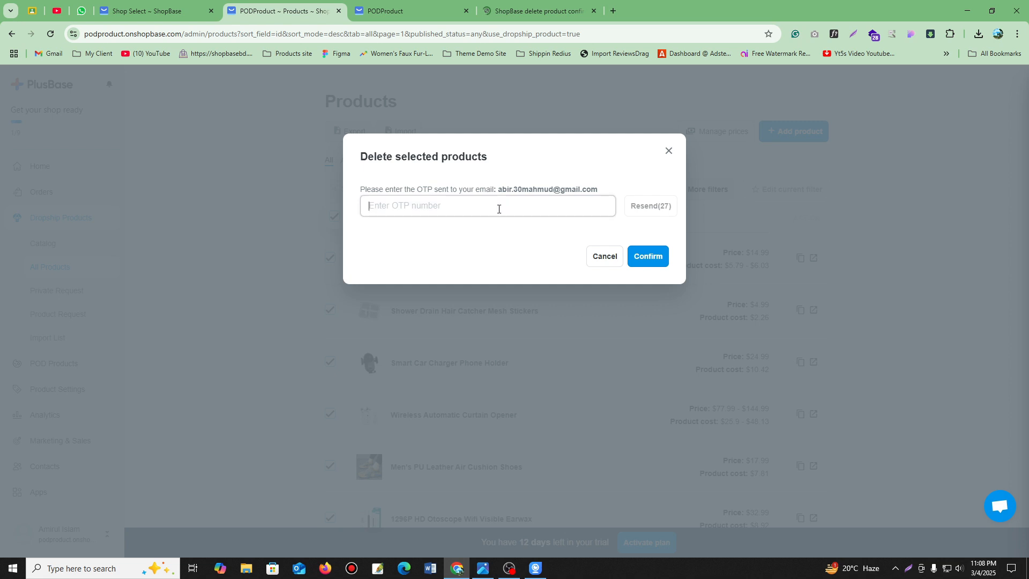
pyautogui.hotkey('ctrl', 'v')
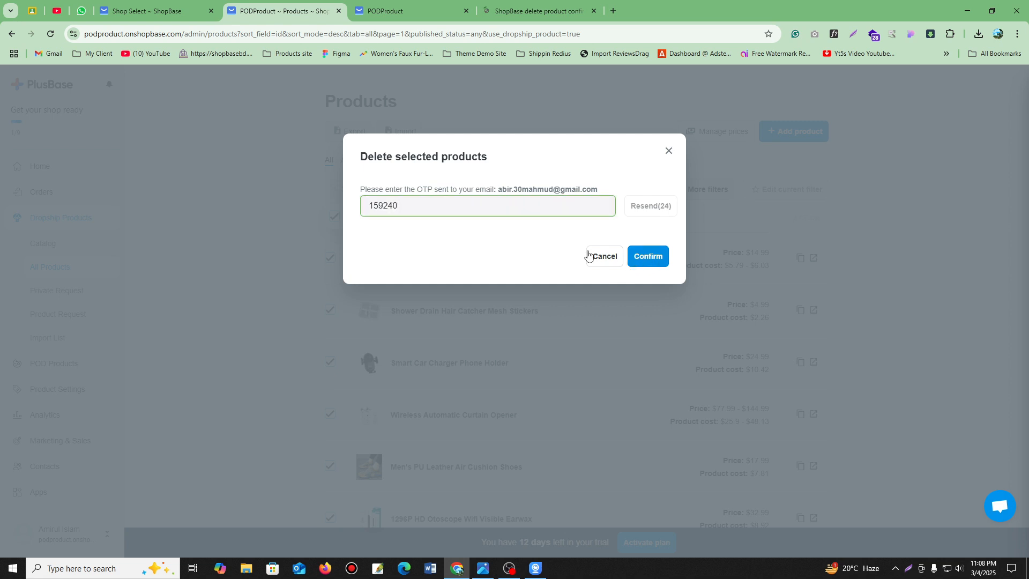
pyautogui.click(664, 256)
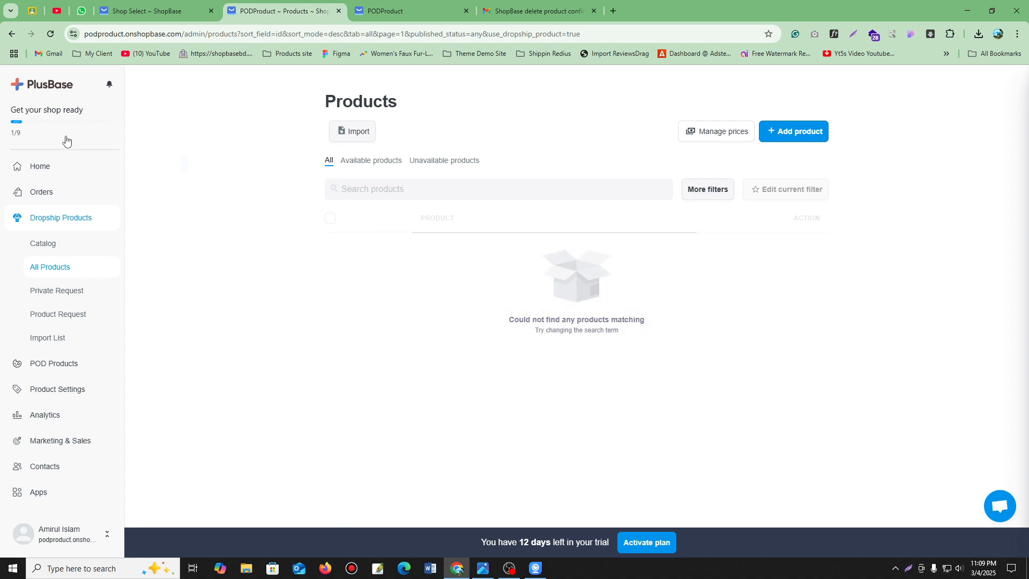
# Open the store's Product Request page under the dropship products and look through the requested products.
pyautogui.click(57, 224)
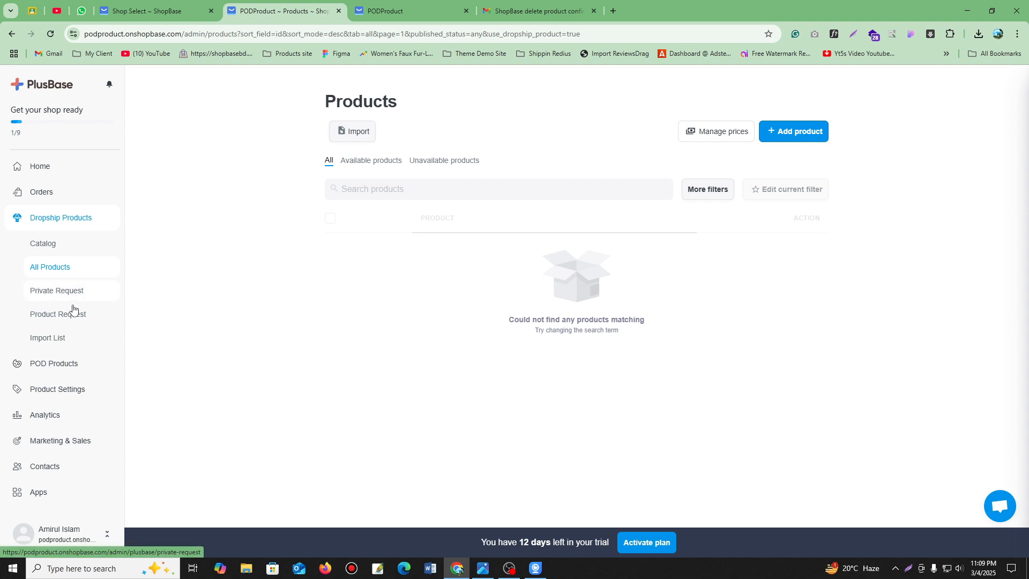
pyautogui.click(58, 314)
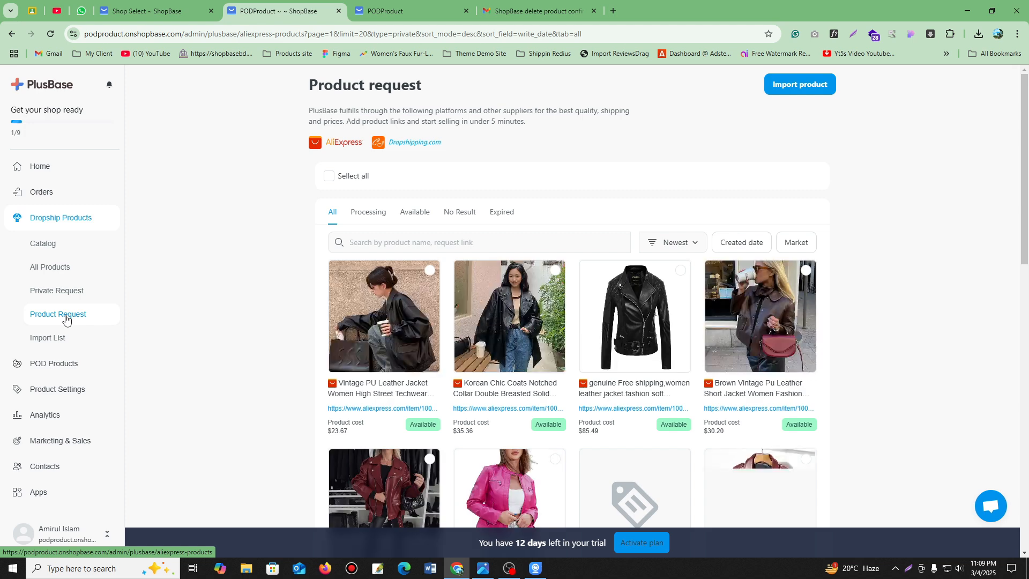
pyautogui.scroll(-14, 644, 341)
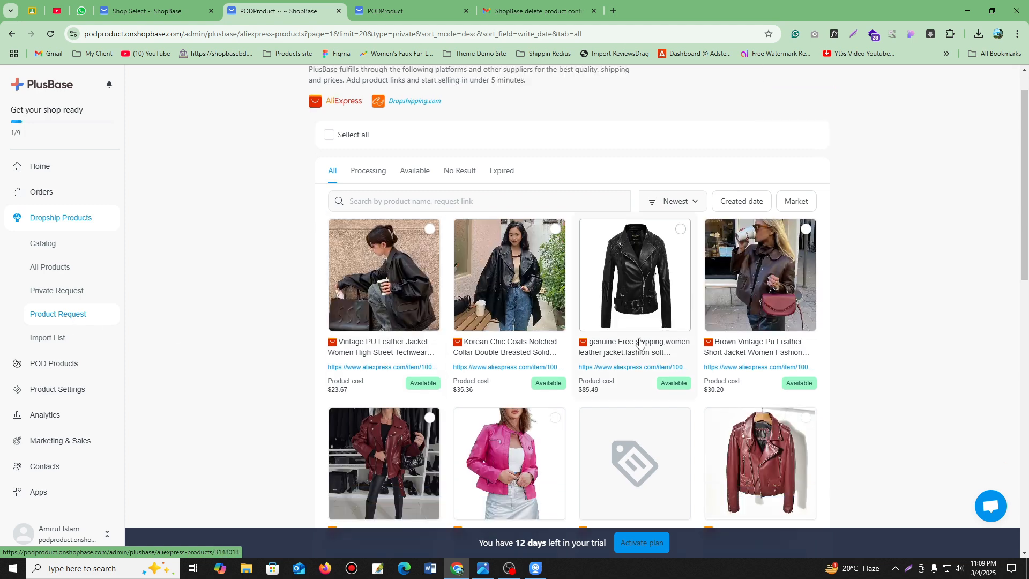
pyautogui.scroll(15, 640, 342)
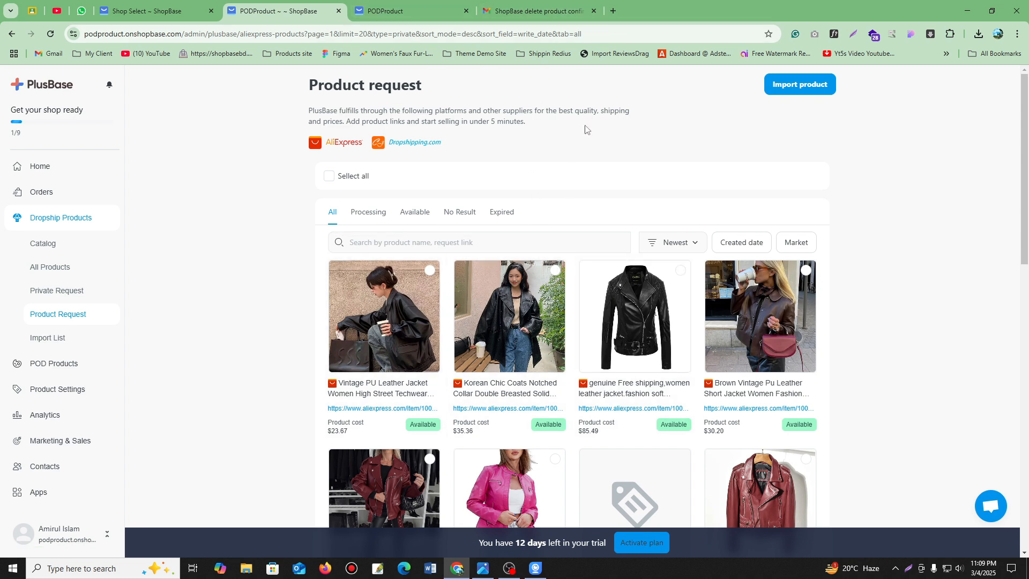
# Search Google for "aliexpress" in a new tab and open the official AliExpress site.
pyautogui.click(539, 10)
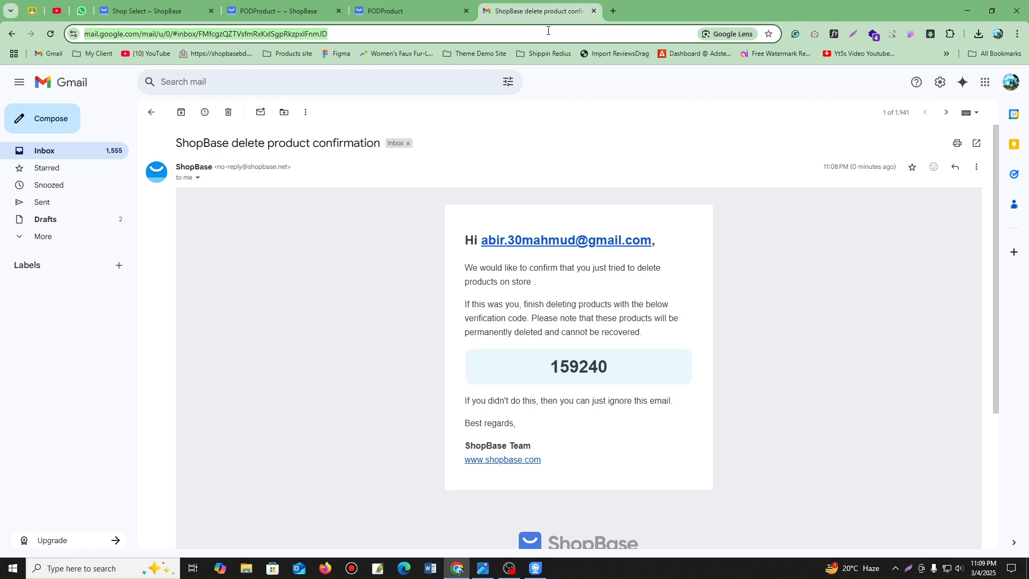
pyautogui.hotkey('ctrl', 't')
pyautogui.write('al')
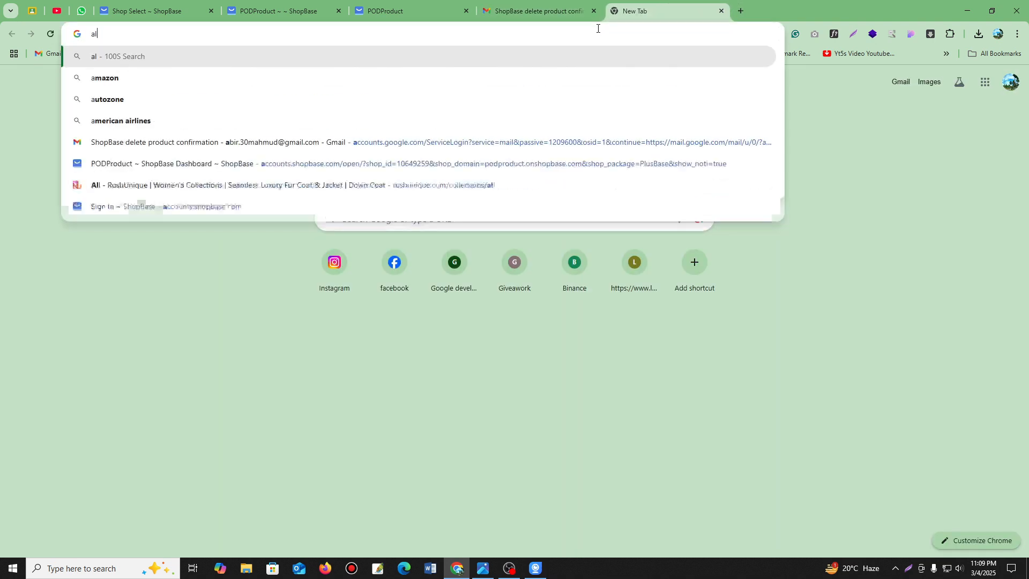
pyautogui.write('iexpress')
pyautogui.press('Return')
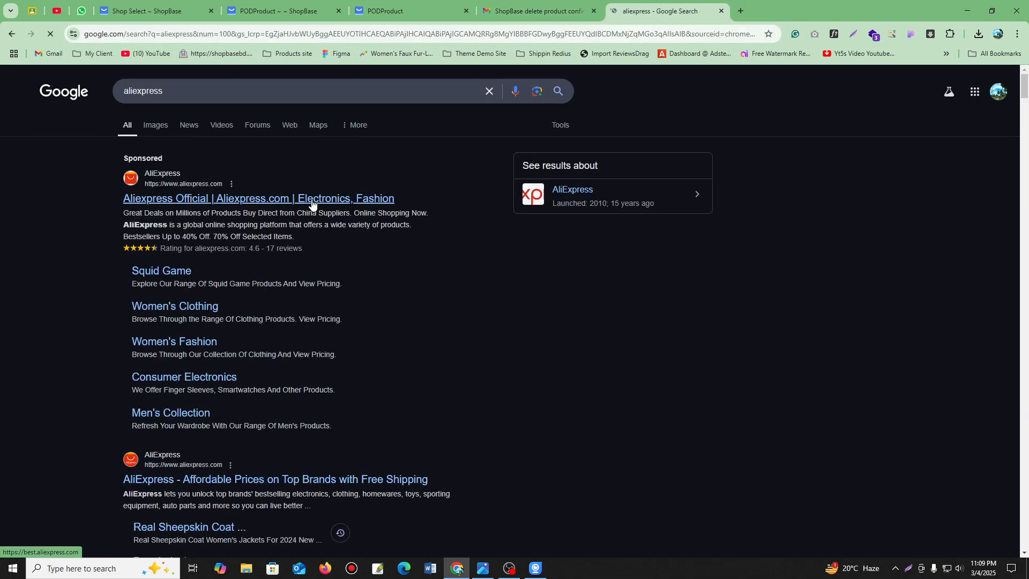
pyautogui.click(312, 199)
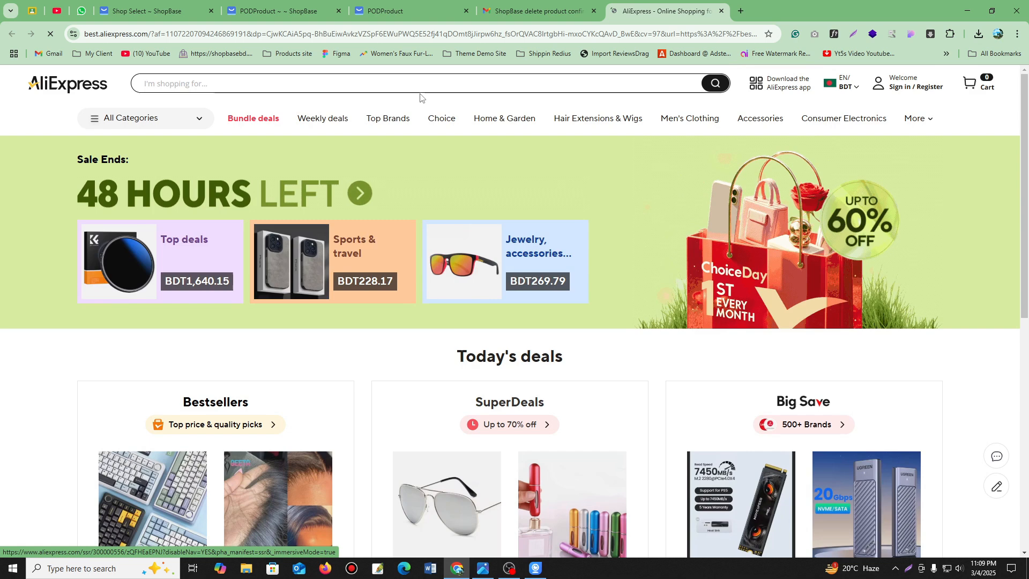
# Search AliExpress for "shoes man" using the suggested search term.
pyautogui.click(418, 81)
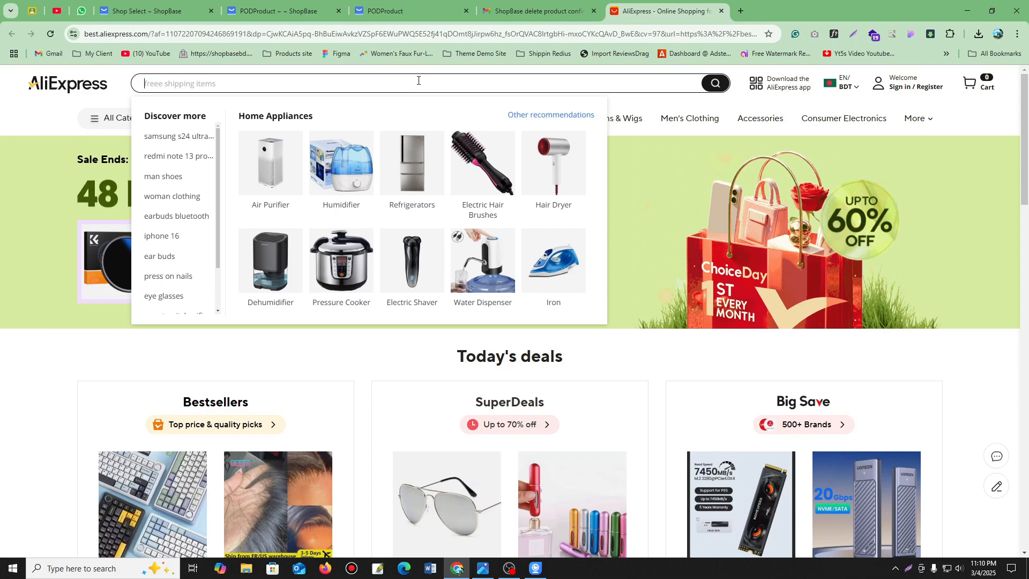
pyautogui.write('sho')
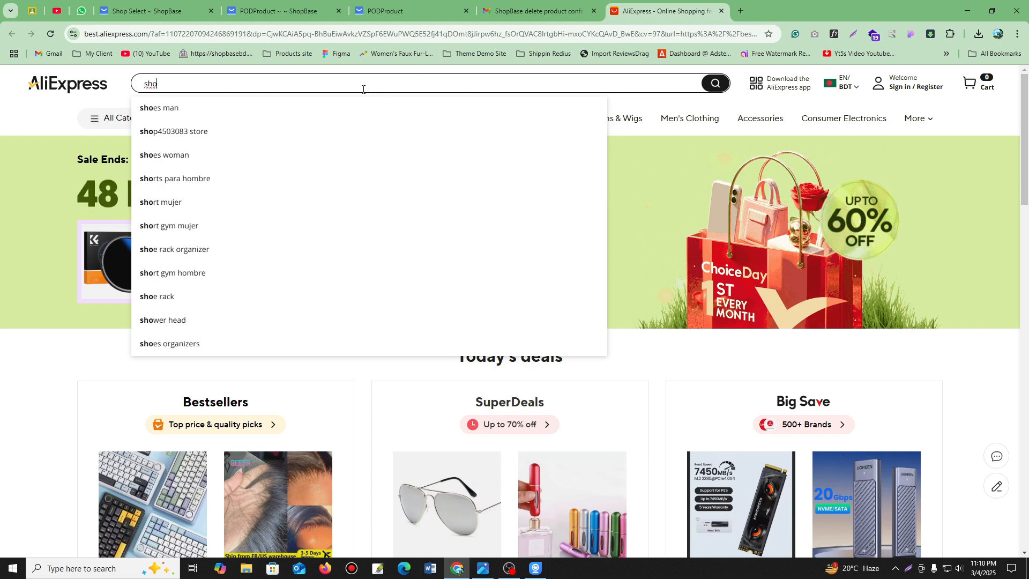
pyautogui.click(485, 191)
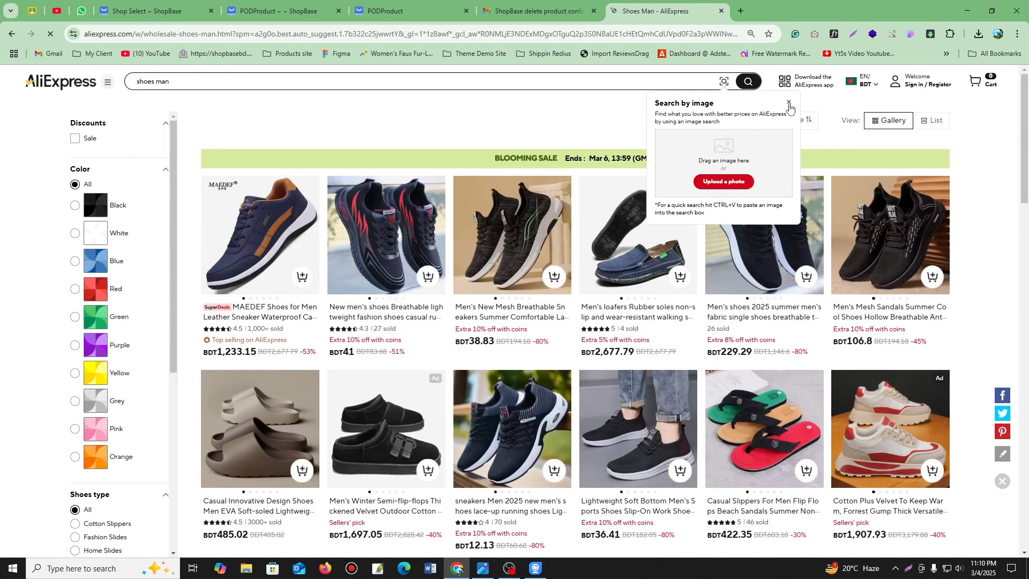
# Run an AliExpress search by image with the flower earring photo "1 (1)" from the New folder.
pyautogui.click(788, 102)
pyautogui.click(725, 82)
pyautogui.click(723, 183)
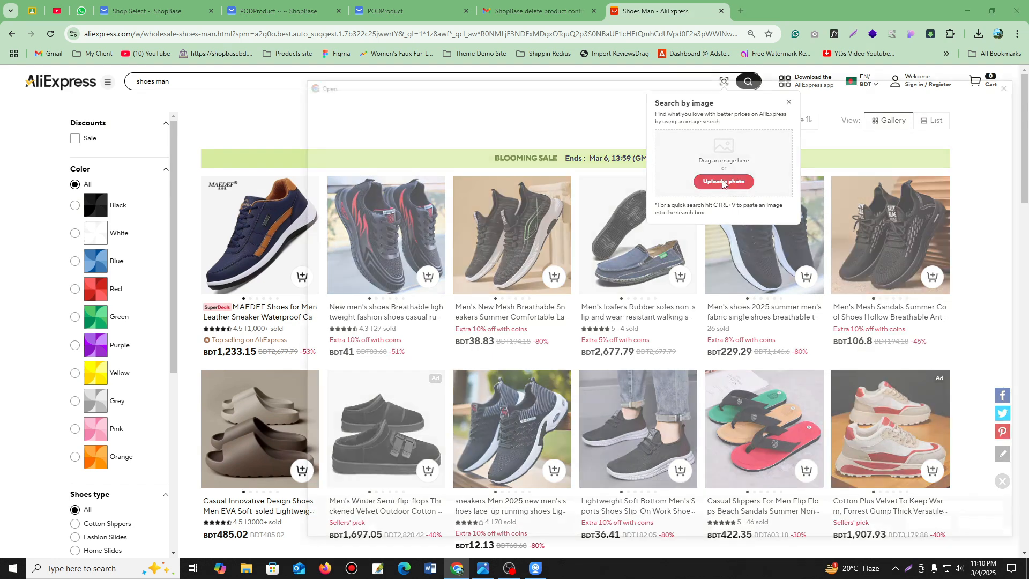
pyautogui.click(474, 159)
pyautogui.click(422, 163)
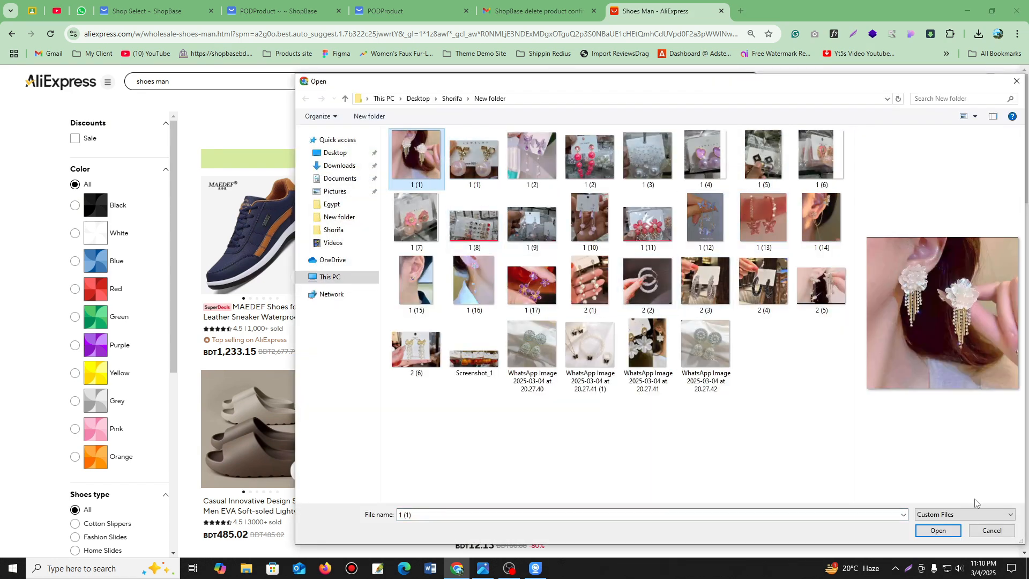
pyautogui.click(939, 531)
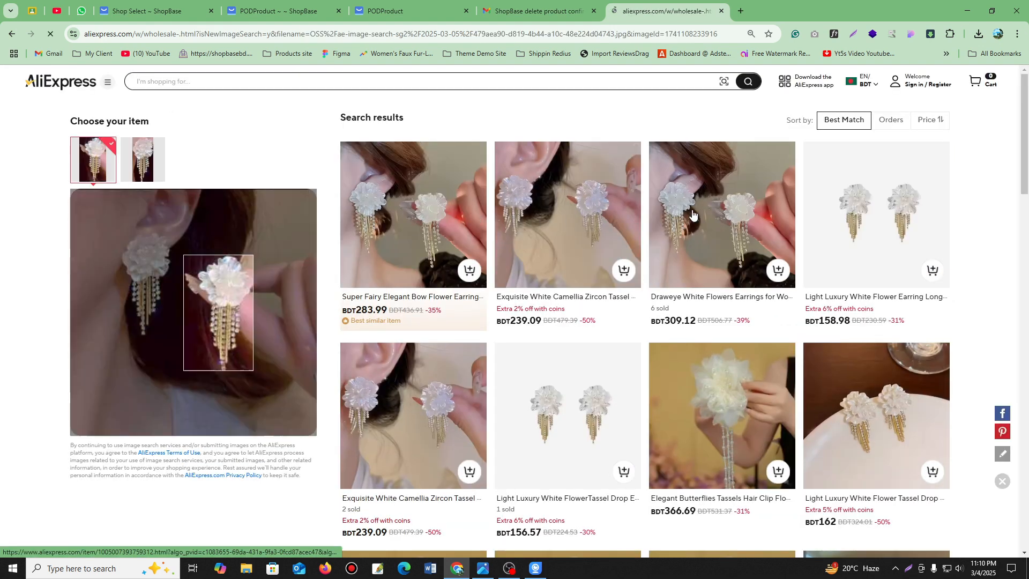
# Look through the earring image search results and return to the "shoes man" results.
pyautogui.scroll(-10, 679, 443)
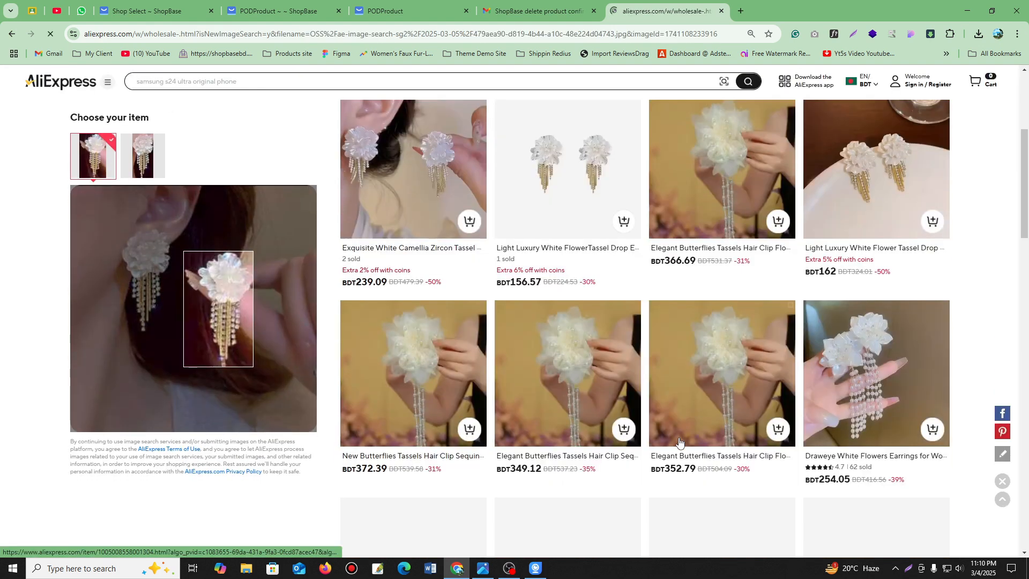
pyautogui.scroll(-4, 679, 443)
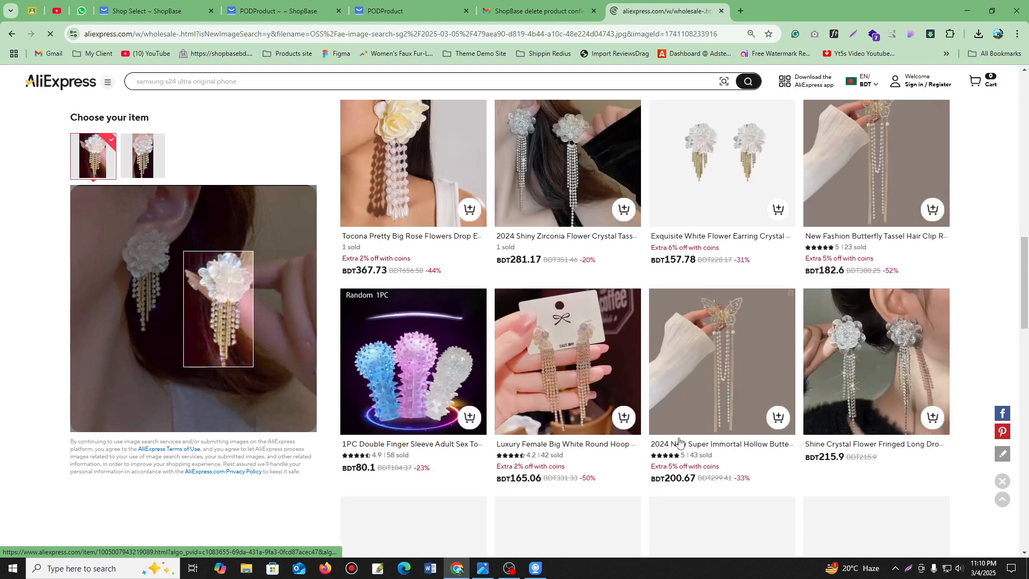
pyautogui.scroll(14, 467, 203)
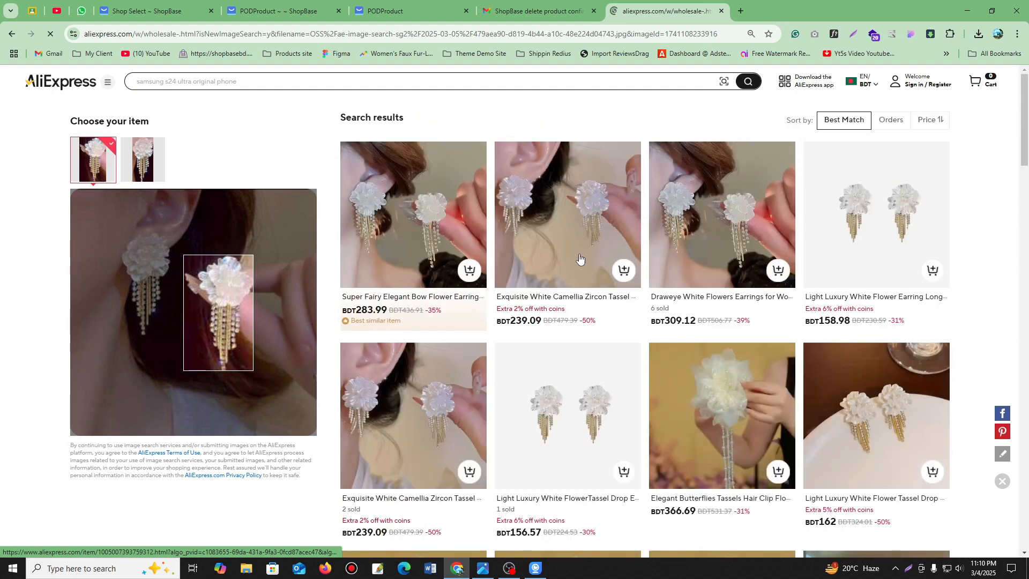
pyautogui.click(13, 34)
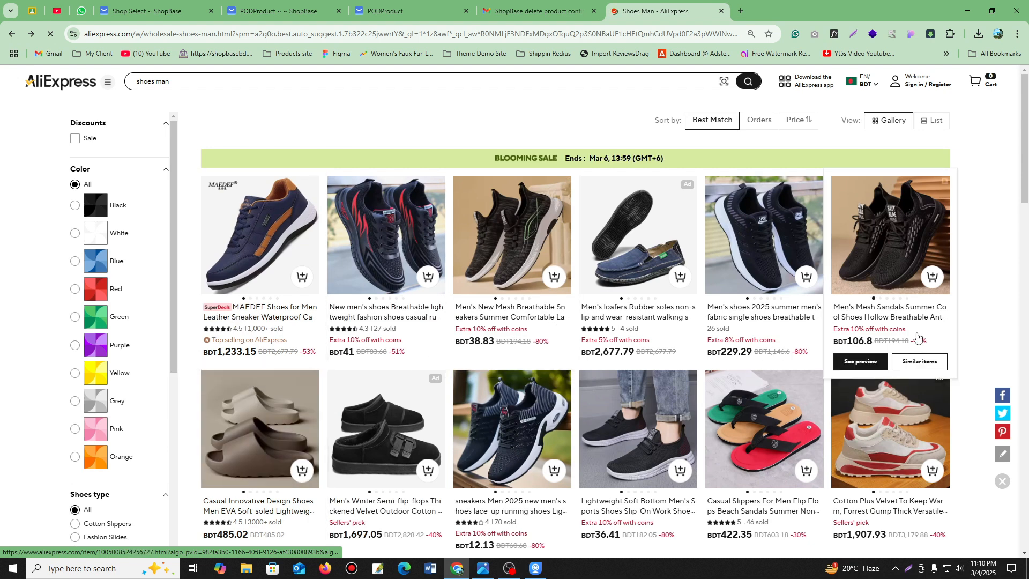
# Open the MAEDEF men's leather sneaker listing from the search results and look over its product page.
pyautogui.moveTo(682, 304)
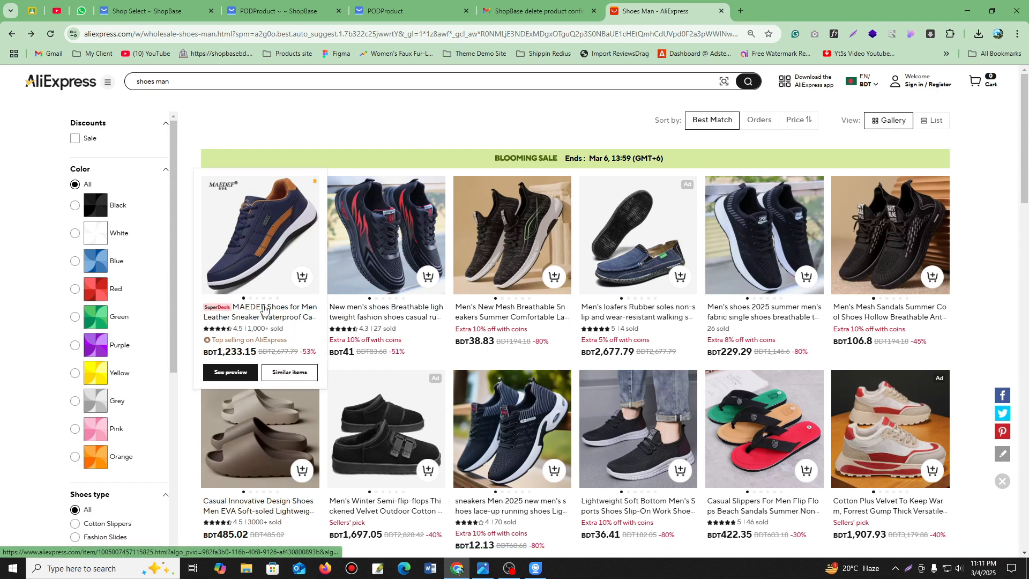
pyautogui.click(293, 336)
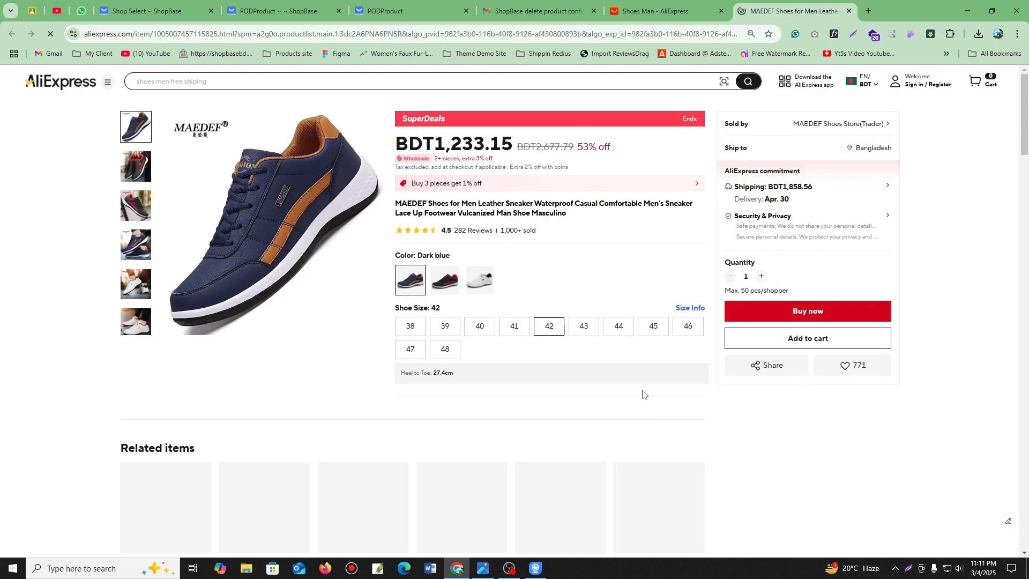
pyautogui.scroll(-10, 638, 300)
pyautogui.scroll(13, 650, 309)
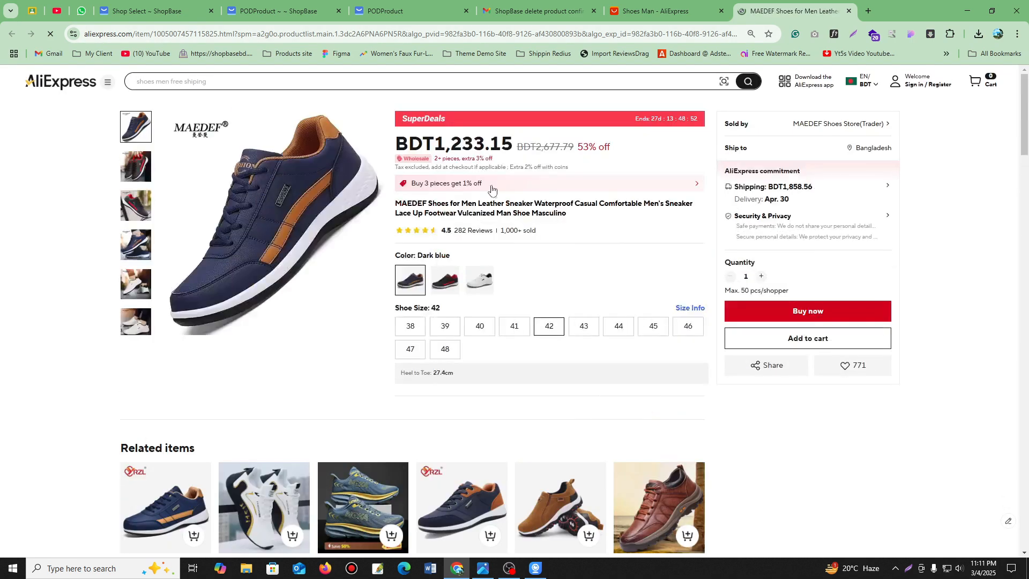
pyautogui.click(261, 78)
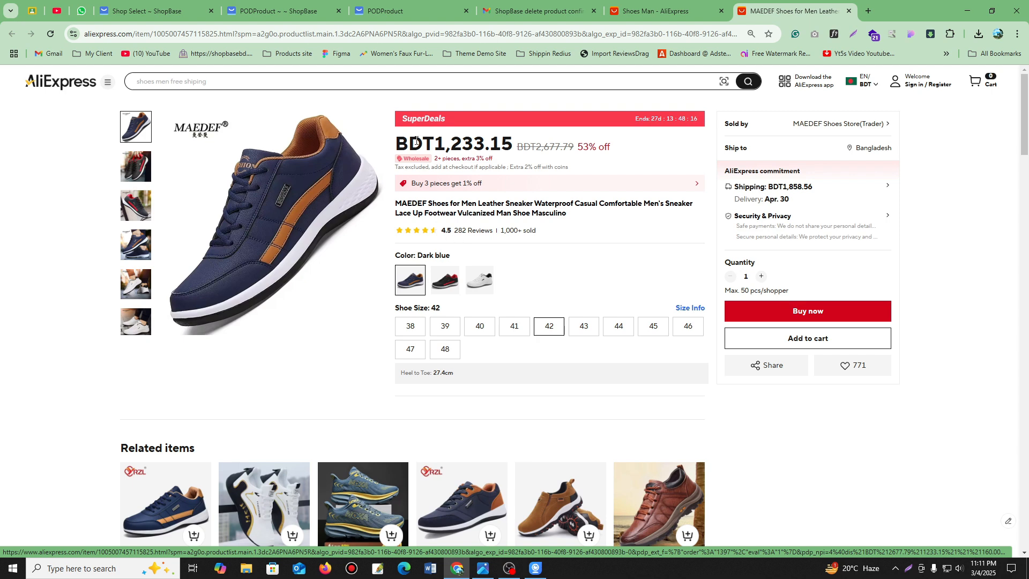
# Copy the MAEDEF sneaker's page link only up to ".html", leaving out the parameters after it.
pyautogui.click(424, 33)
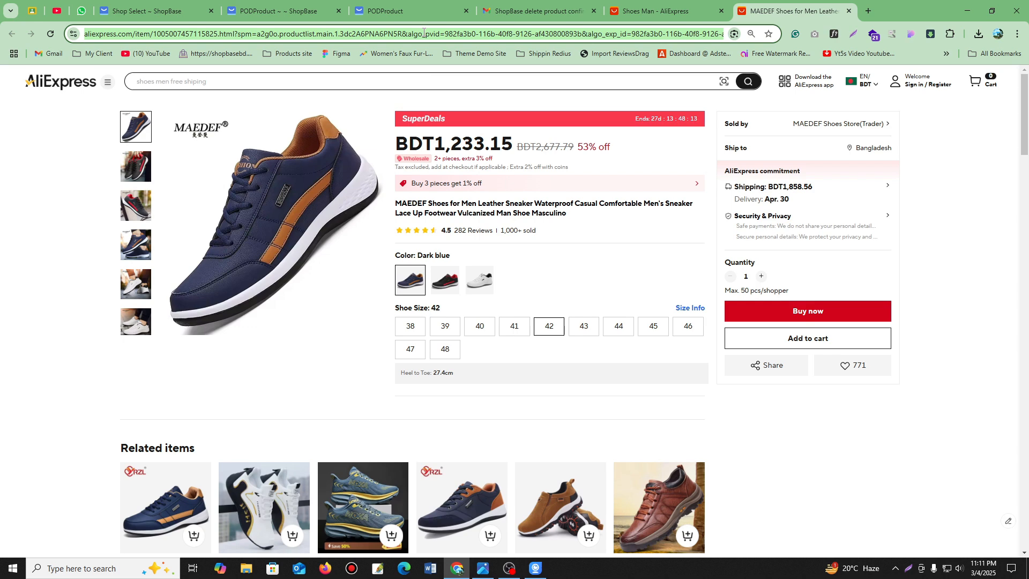
pyautogui.tripleClick(425, 35)
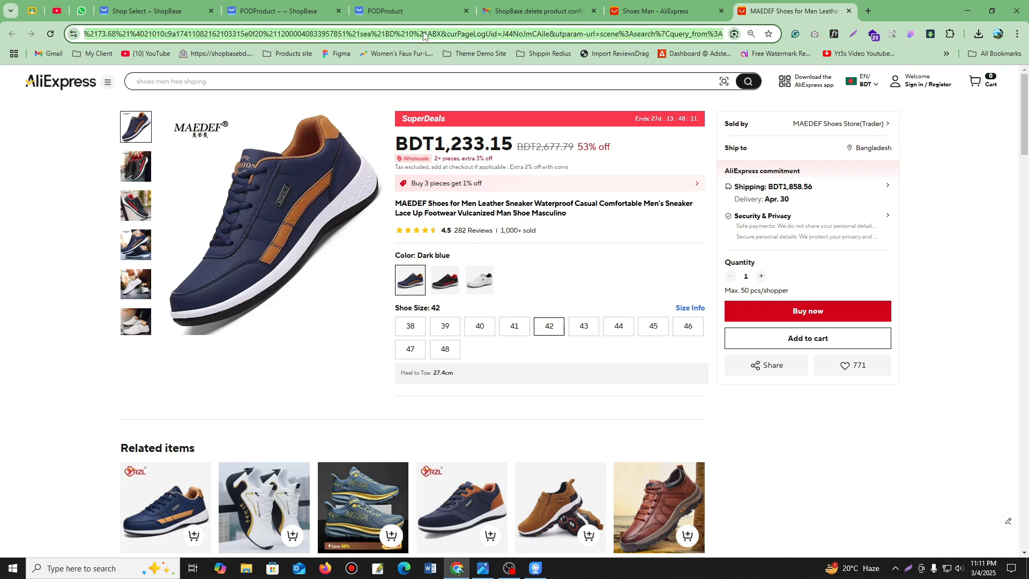
pyautogui.click(424, 34)
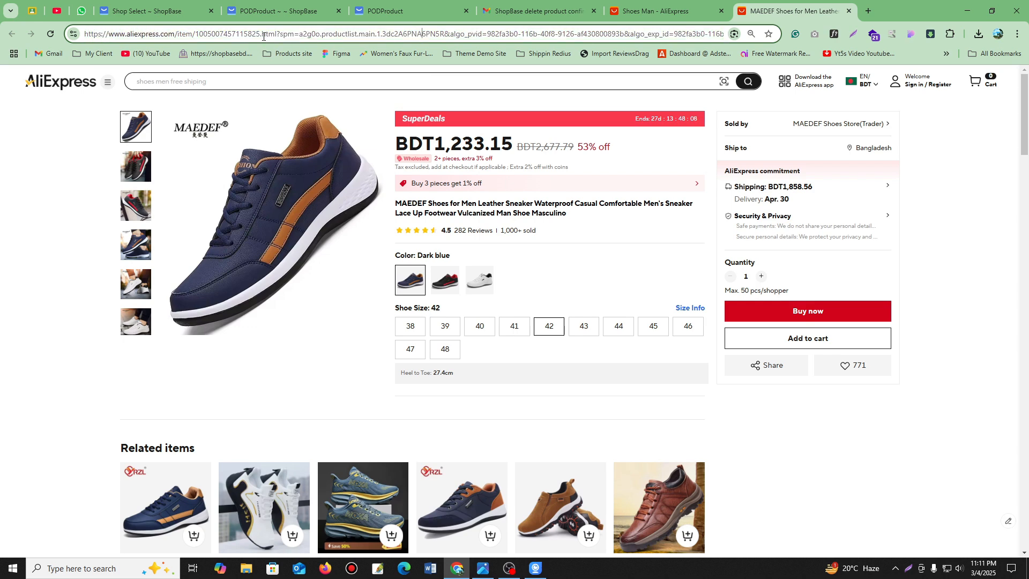
pyautogui.moveTo(278, 33); pyautogui.dragTo(65, 47)
pyautogui.hotkey('ctrl', 'c')
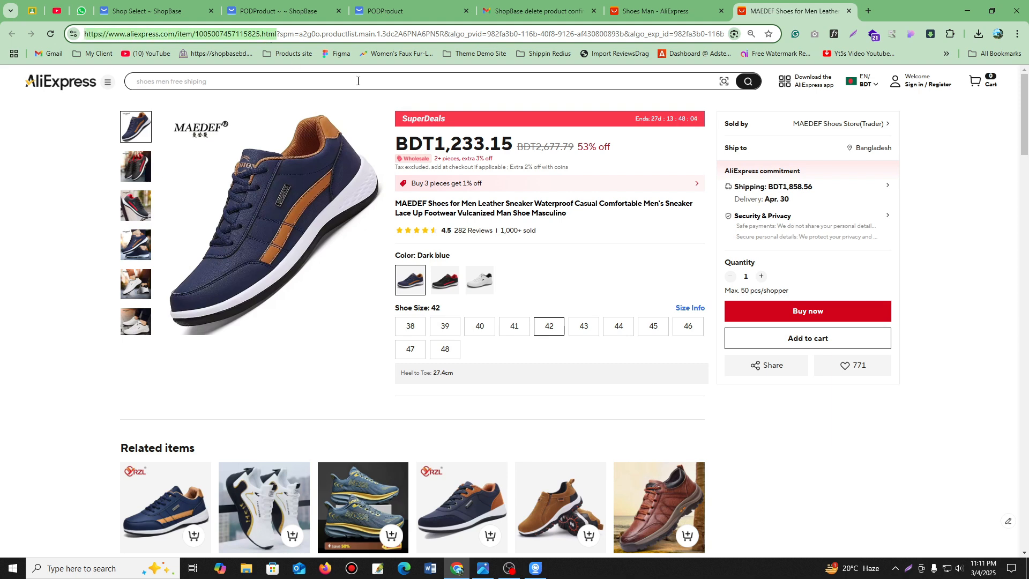
# Return to the PODProduct store's Product Request page and start a new product import.
pyautogui.click(284, 10)
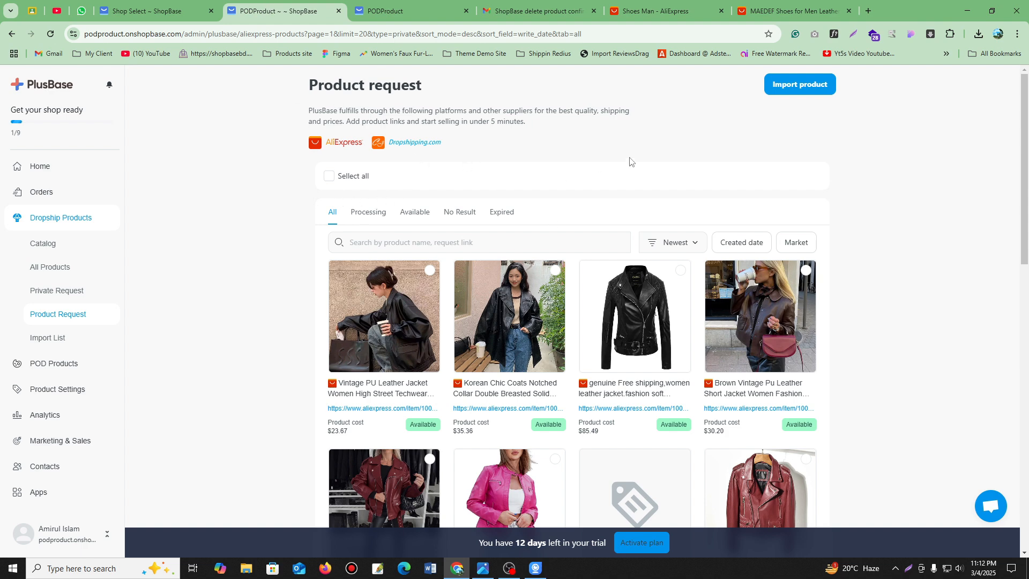
pyautogui.click(791, 86)
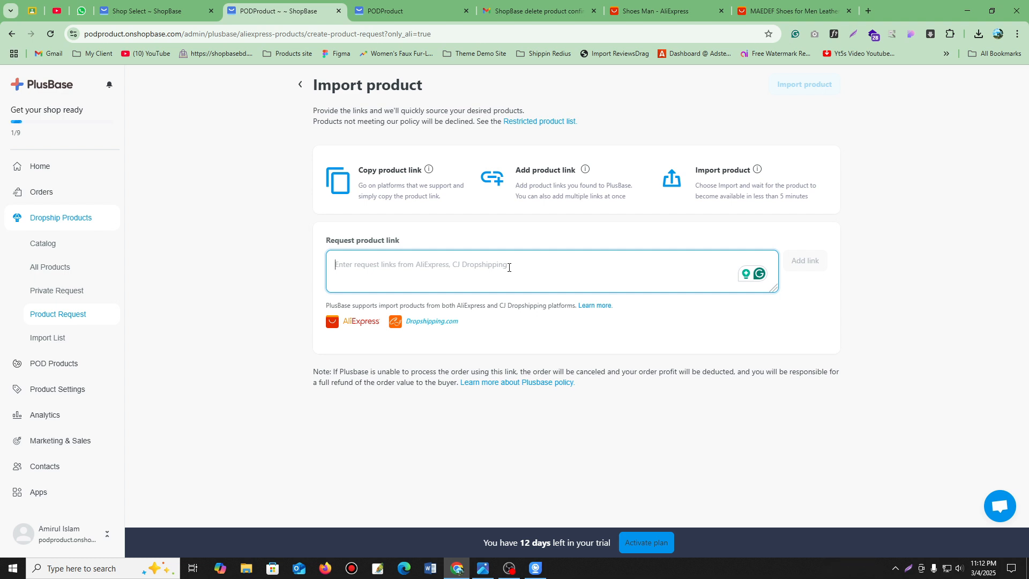
pyautogui.hotkey('ctrl', 'v')
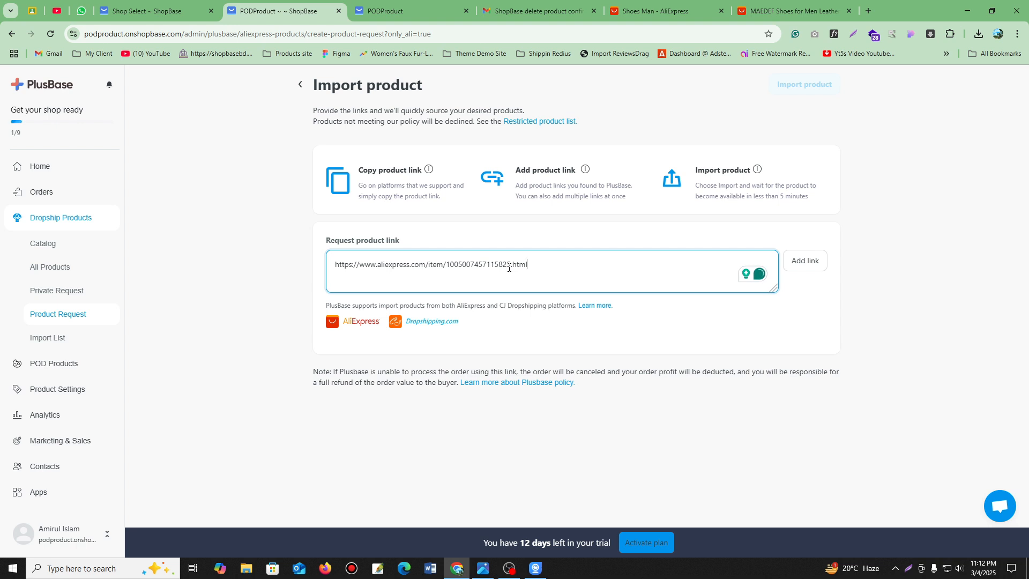
pyautogui.click(806, 261)
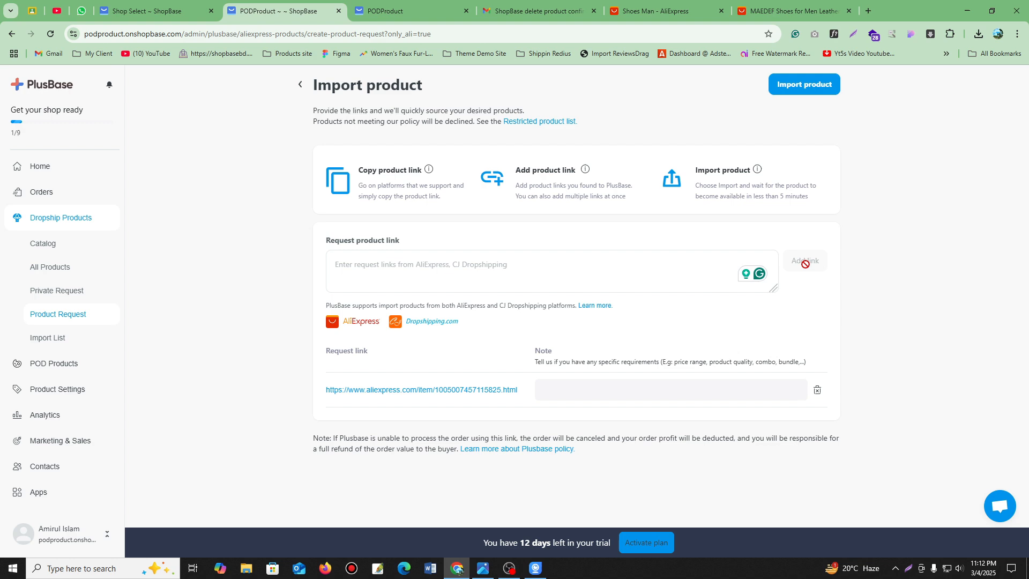
pyautogui.click(741, 286)
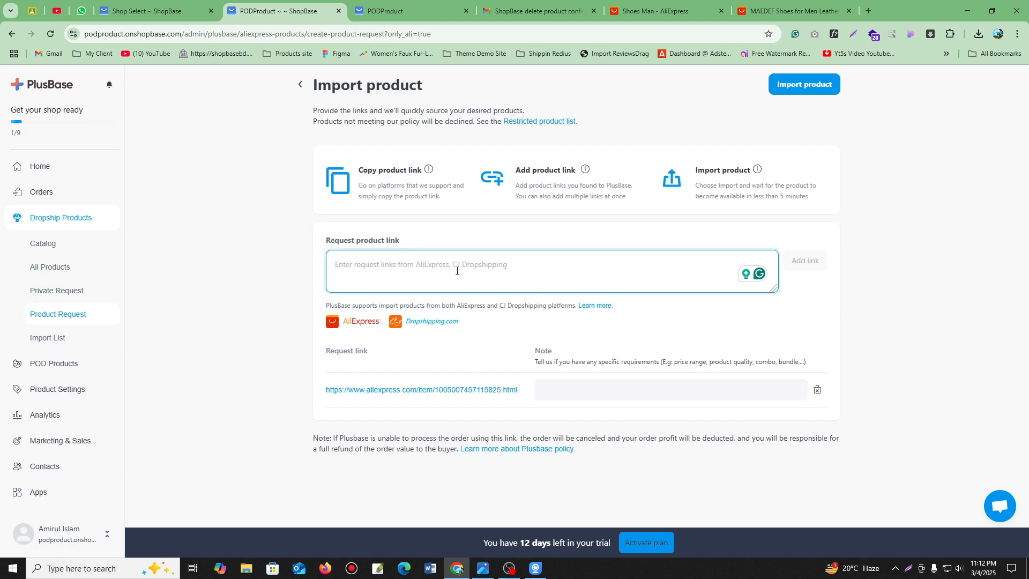
# Open AliExpress's "New men's shoes Breathable lightweight fashion shoes" item, copy its page link and add it to the PlusBase product request.
pyautogui.click(668, 7)
pyautogui.middleClick(389, 314)
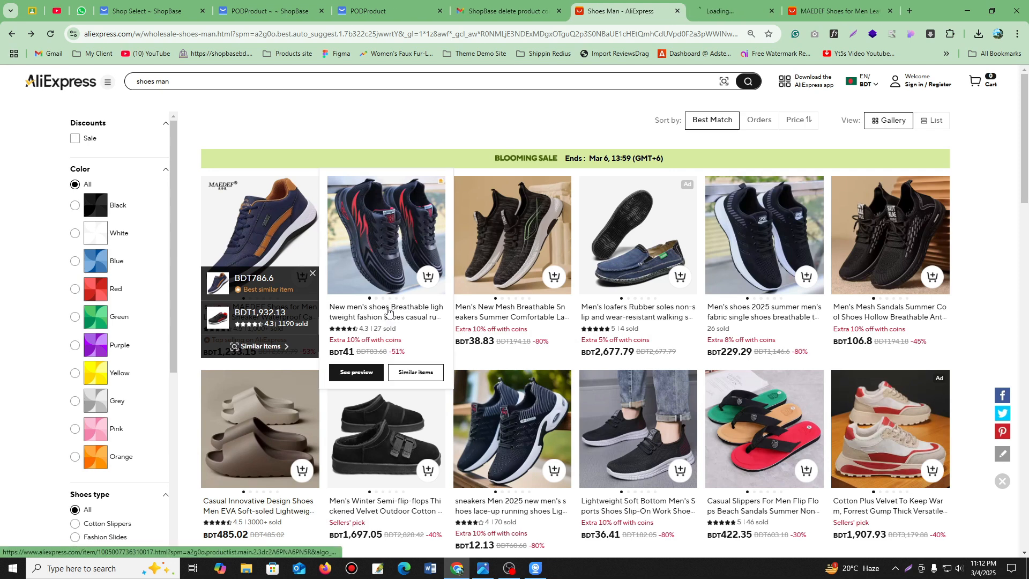
pyautogui.click(732, 4)
pyautogui.click(288, 37)
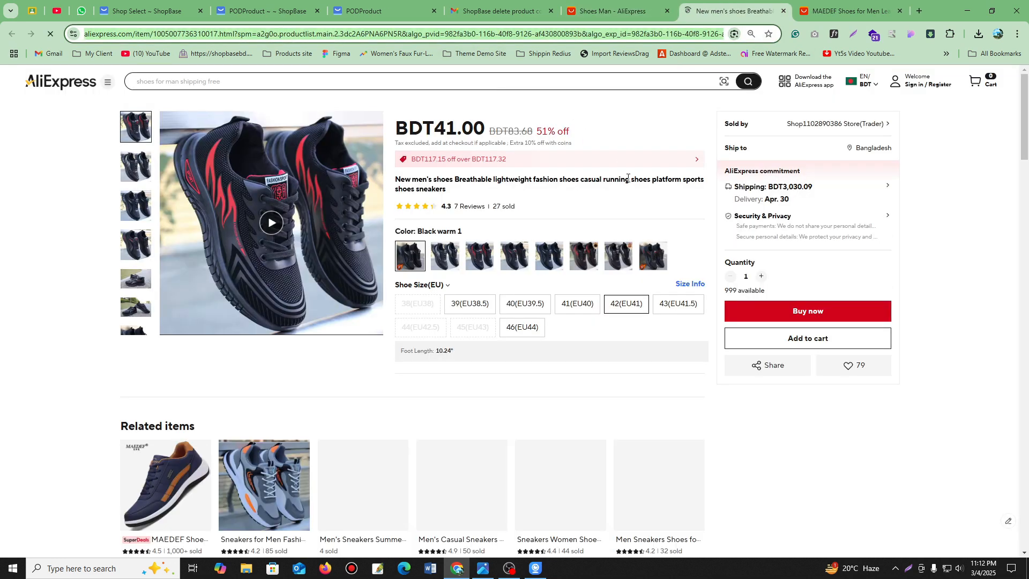
pyautogui.click(274, 4)
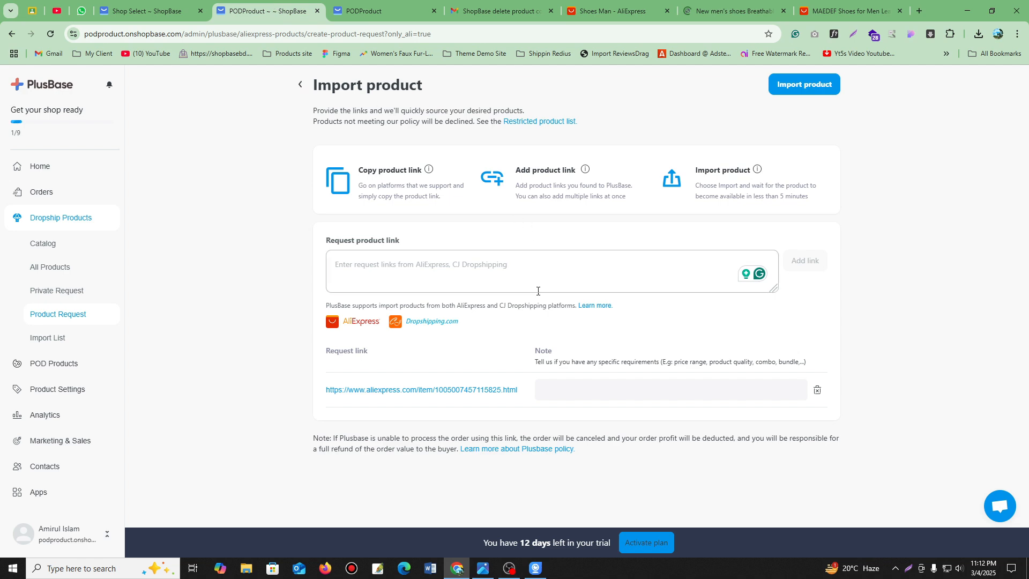
pyautogui.click(538, 290)
pyautogui.write('https://www.aliexpress.com/item/1005007736310017.html')
# Copy the page link of the AliExpress "Men's loafers Rubber soles" item and add it to the product request.
pyautogui.click(625, 4)
pyautogui.middleClick(636, 309)
pyautogui.click(662, 6)
pyautogui.click(592, 35)
pyautogui.click(268, 6)
pyautogui.click(501, 280)
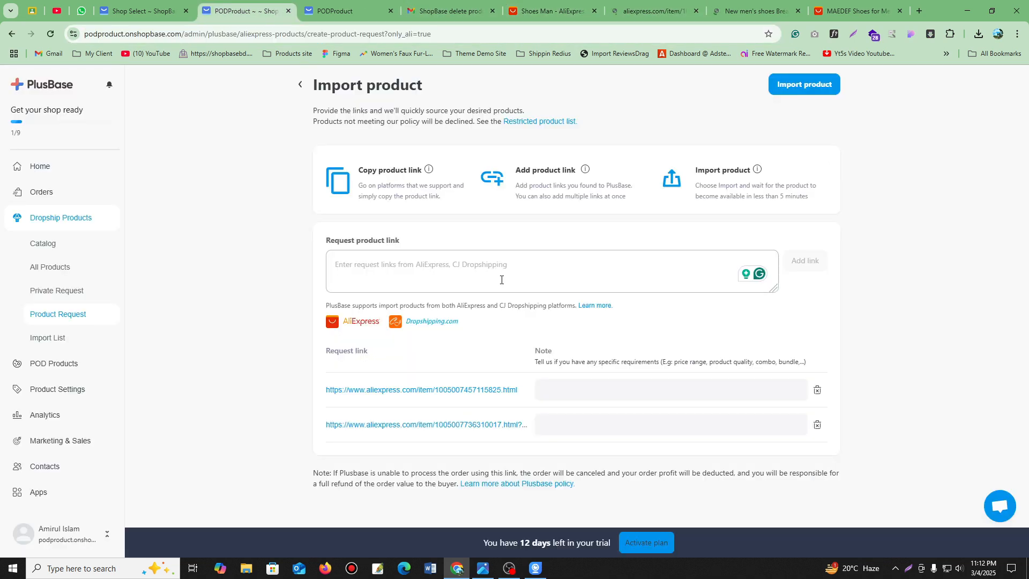
pyautogui.hotkey('ctrl', 'v')
# Copy the page link of AliExpress's "Men's shoes 2025 summer men's fabric single shoes" item and add it to the product request.
pyautogui.click(636, 6)
pyautogui.click(553, 6)
pyautogui.middleClick(762, 308)
pyautogui.click(595, 8)
pyautogui.click(589, 34)
pyautogui.click(303, 5)
pyautogui.hotkey('ctrl', 'v')
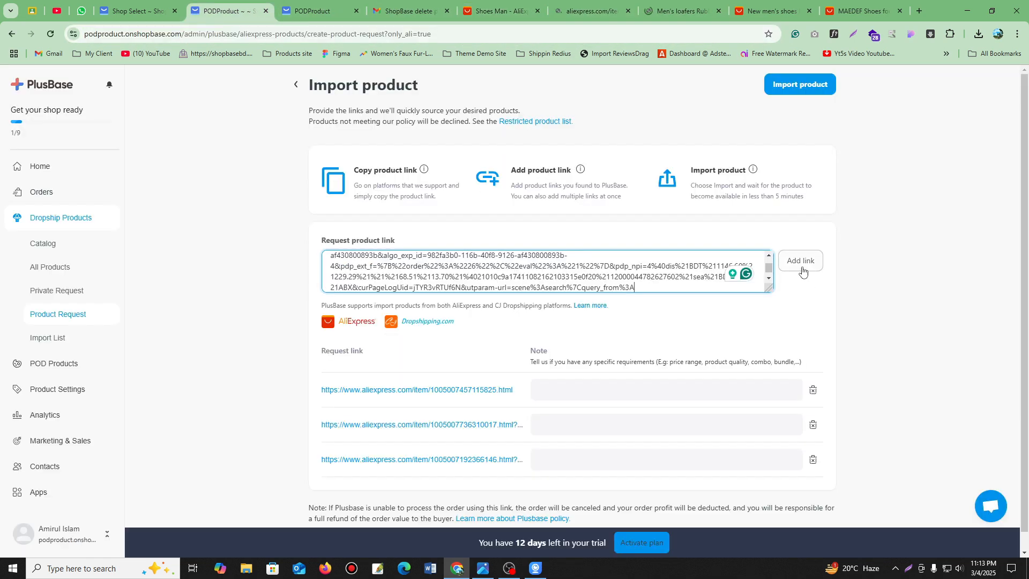
# Reopen the 2025 summer men's fabric shoes on AliExpress and add their link to the product request a second time.
pyautogui.click(496, 6)
pyautogui.middleClick(762, 309)
pyautogui.click(539, 7)
pyautogui.click(530, 34)
pyautogui.click(296, 4)
pyautogui.click(225, 7)
pyautogui.hotkey('ctrl', 'v')
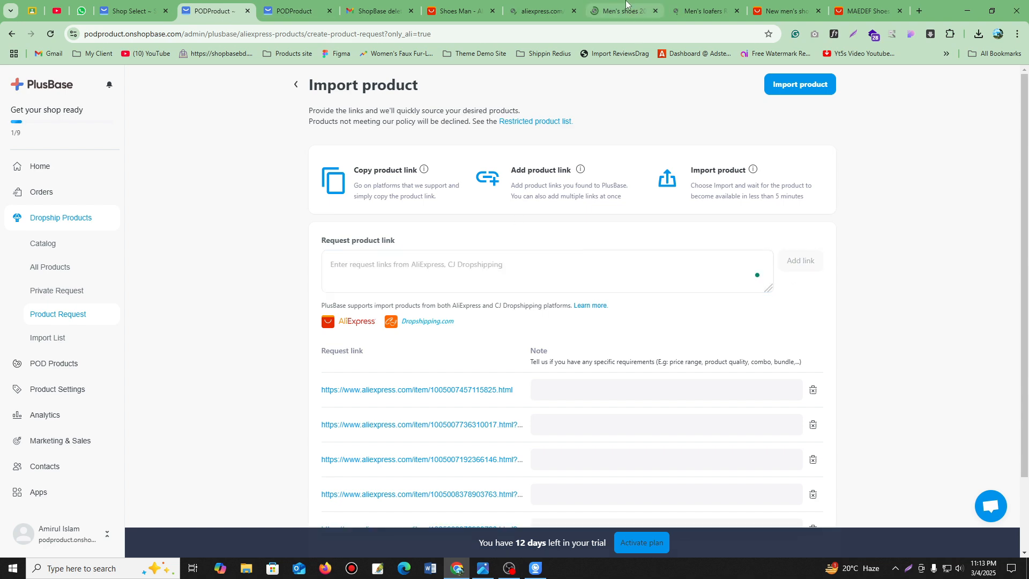
# Add the link of the 2025 summer men's fabric shoes to the product request a third time.
pyautogui.click(462, 7)
pyautogui.middleClick(761, 306)
pyautogui.click(503, 8)
pyautogui.click(506, 36)
pyautogui.click(212, 8)
pyautogui.click(499, 274)
pyautogui.hotkey('ctrl', 'v')
pyautogui.press('Return')
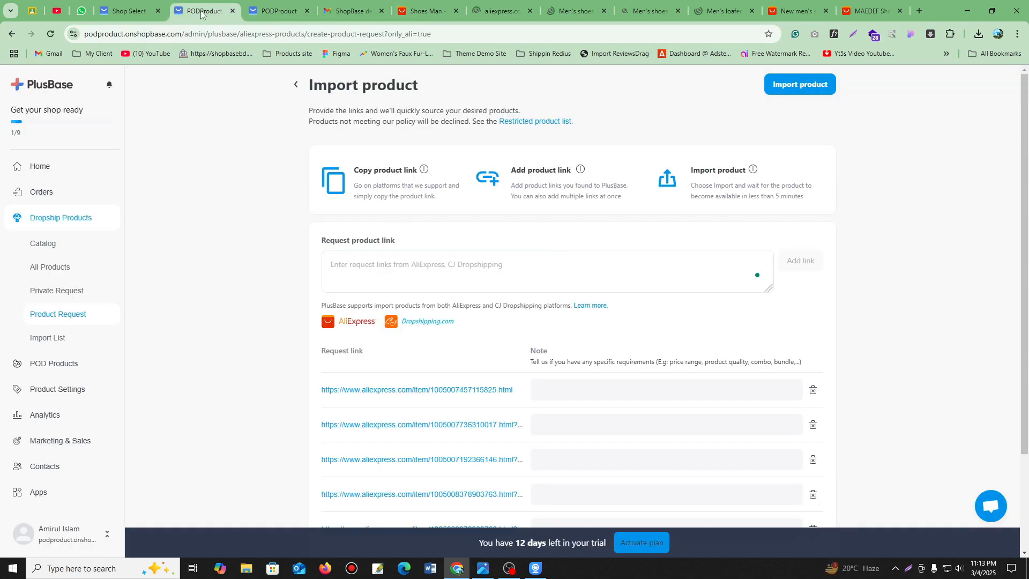
# Return to the AliExpress "shoes man" results and close the product pages opened from them.
pyautogui.click(432, 9)
pyautogui.click(531, 11)
pyautogui.click(530, 11)
pyautogui.click(531, 11)
pyautogui.click(531, 11)
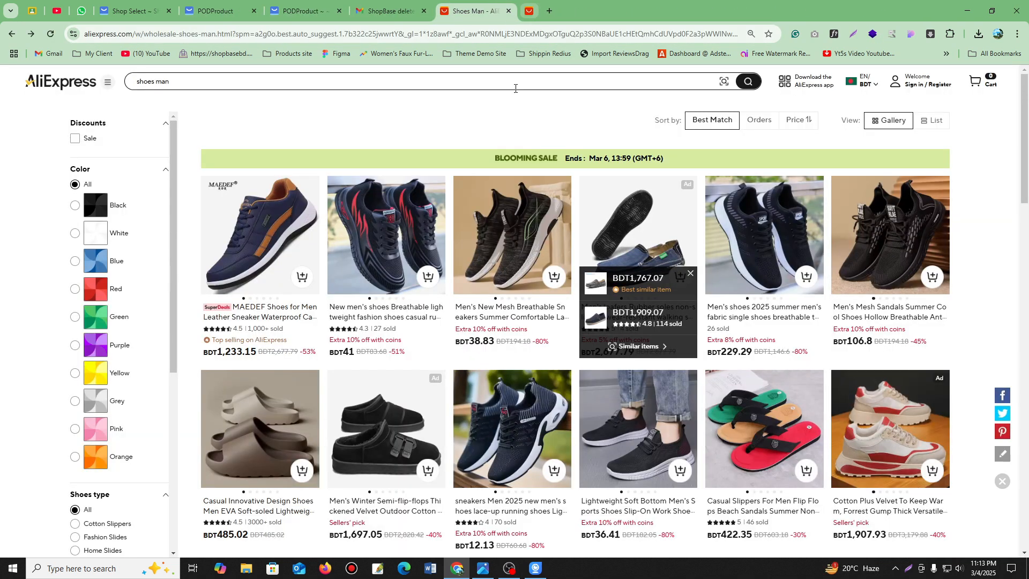
# Copy the page link of AliExpress's "sneakers Men 2025 new men's shoes lace-up running" item and add it to the product request.
pyautogui.scroll(-2, 512, 370)
pyautogui.middleClick(511, 375)
pyautogui.click(767, 10)
pyautogui.click(487, 35)
pyautogui.click(406, 11)
pyautogui.click(542, 273)
pyautogui.hotkey('ctrl', 'v')
pyautogui.press('Return')
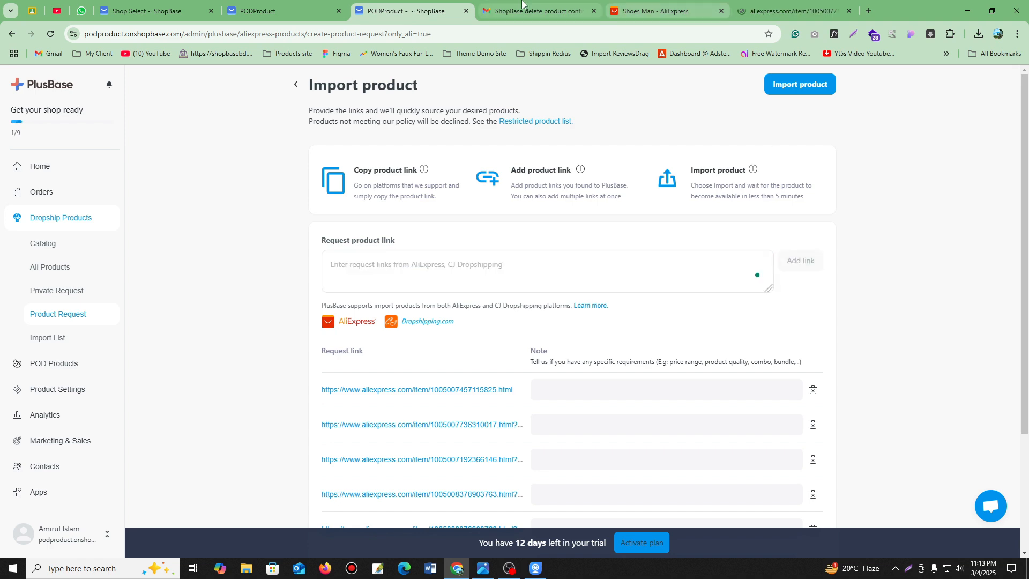
# Copy the page link of AliExpress's "Cotton Plus Velvet To Keep Warm" shoes and add it to the product request.
pyautogui.click(655, 11)
pyautogui.click(896, 378)
pyautogui.click(577, 34)
pyautogui.hotkey('ctrl', 'c')
pyautogui.click(383, 11)
pyautogui.click(493, 268)
pyautogui.hotkey('ctrl', 'v')
pyautogui.press('Return')
# Review the list of request links and import all the listed products.
pyautogui.scroll(-3, 494, 322)
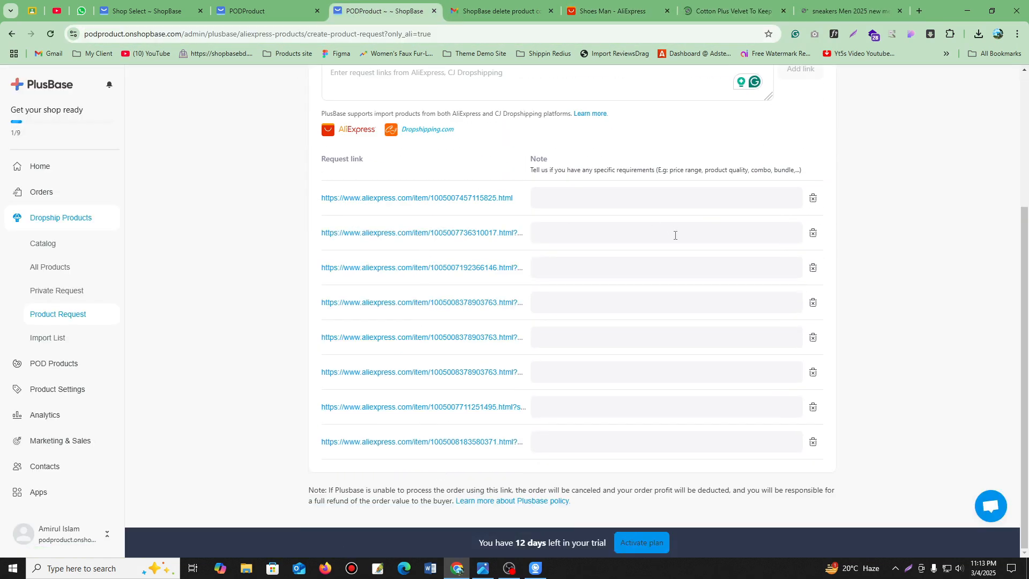
pyautogui.scroll(4, 644, 300)
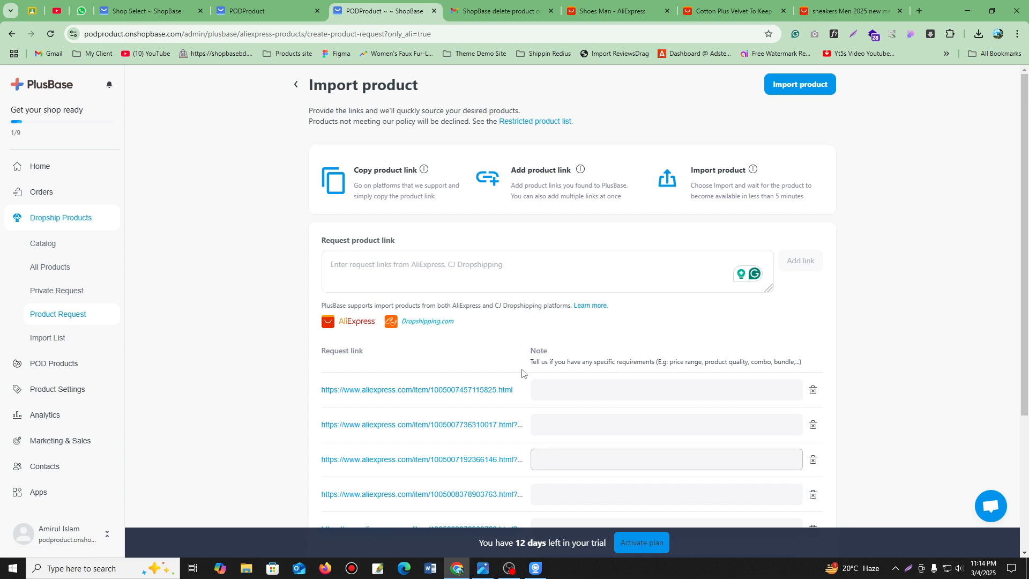
pyautogui.click(514, 253)
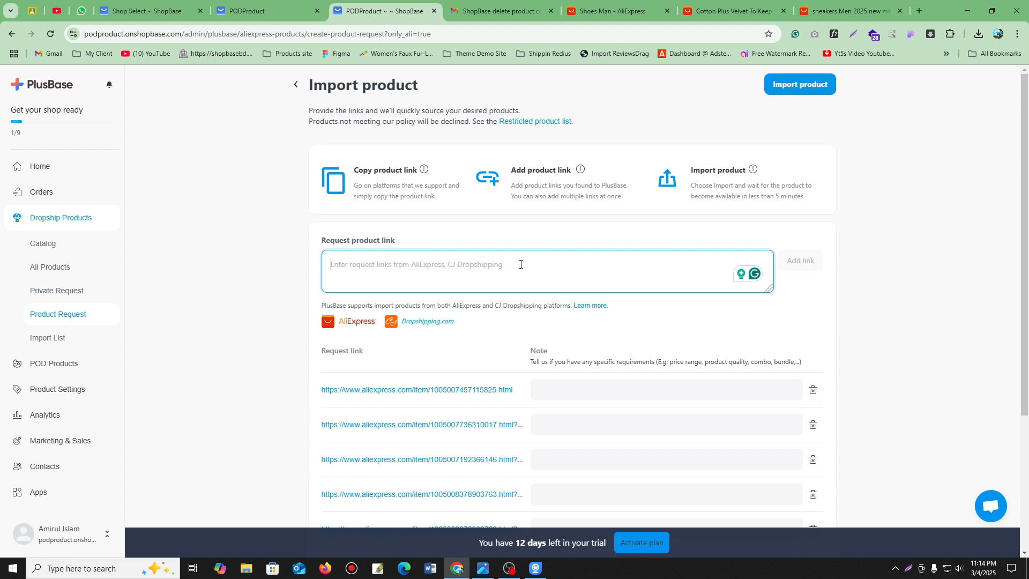
pyautogui.click(792, 89)
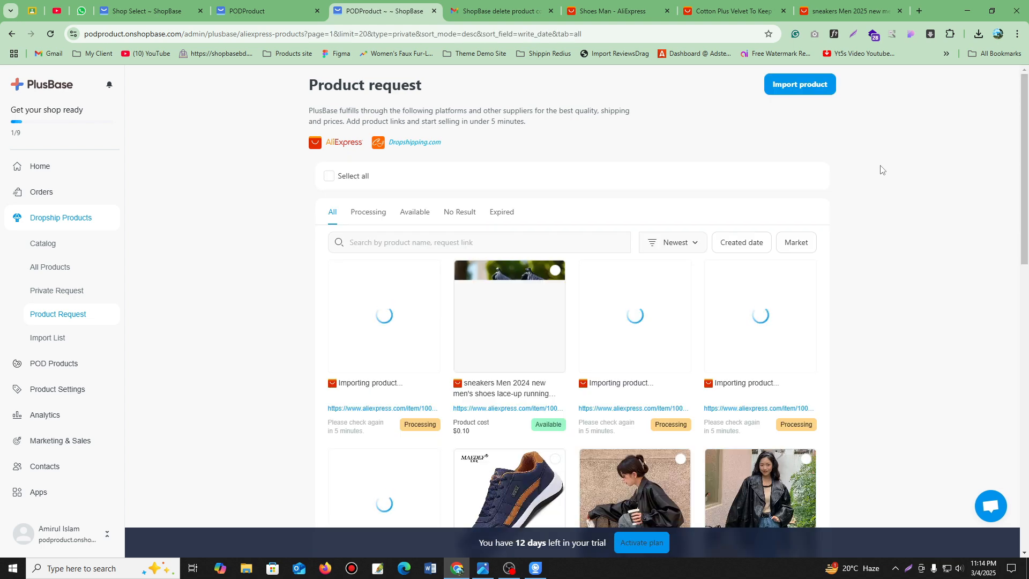
# Look through the product request list and open the AliExpress link of the first untitled item marked No Result.
pyautogui.scroll(-2, 922, 208)
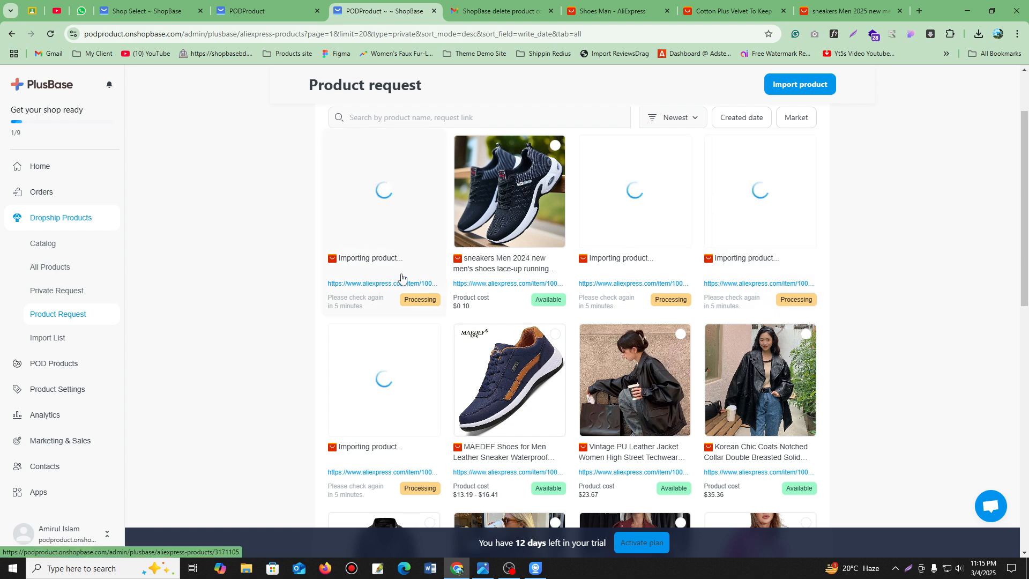
pyautogui.scroll(-5, 572, 340)
pyautogui.scroll(-5, 571, 340)
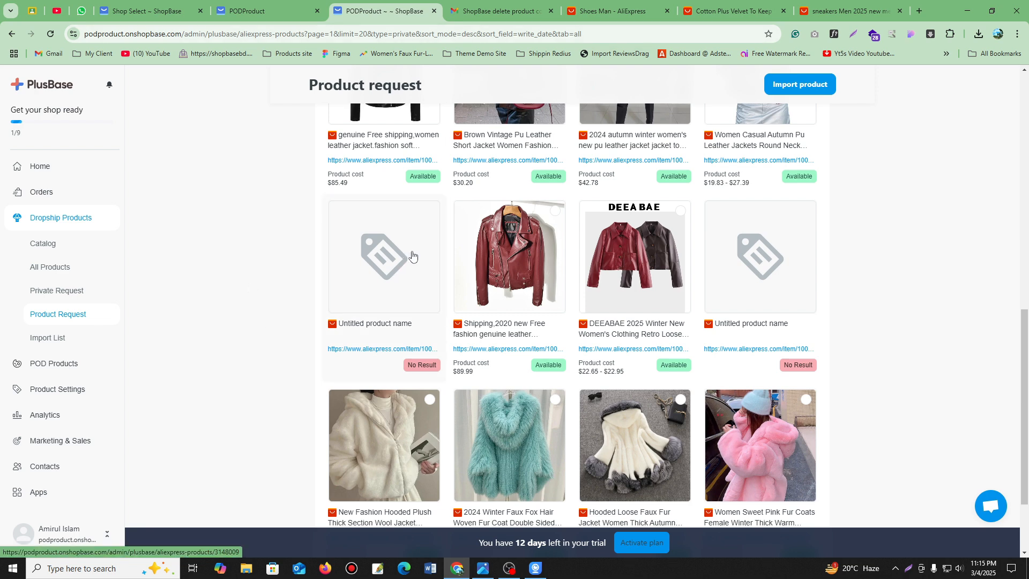
pyautogui.scroll(2, 490, 241)
pyautogui.scroll(-2, 438, 397)
pyautogui.click(377, 353)
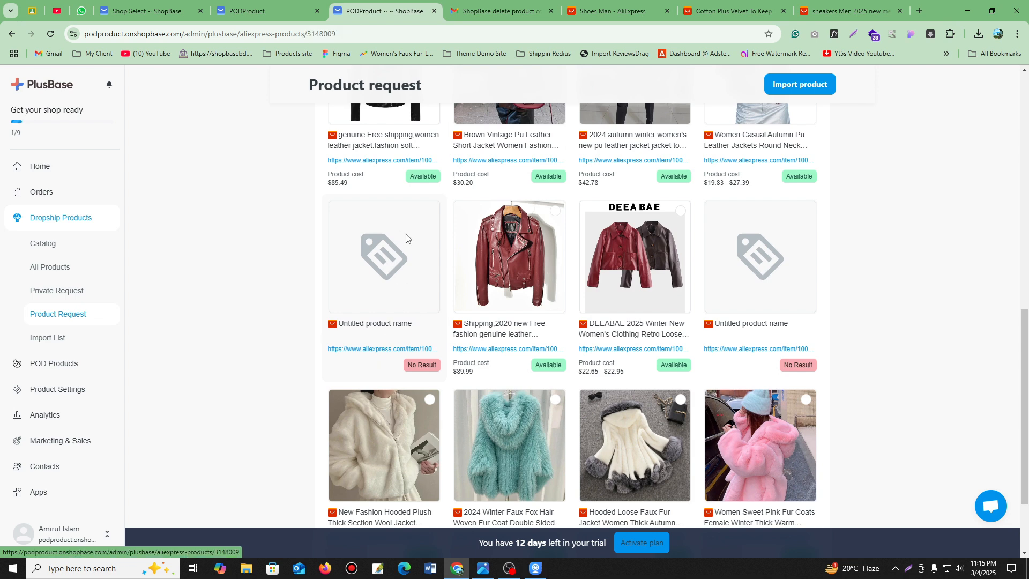
pyautogui.click(434, 4)
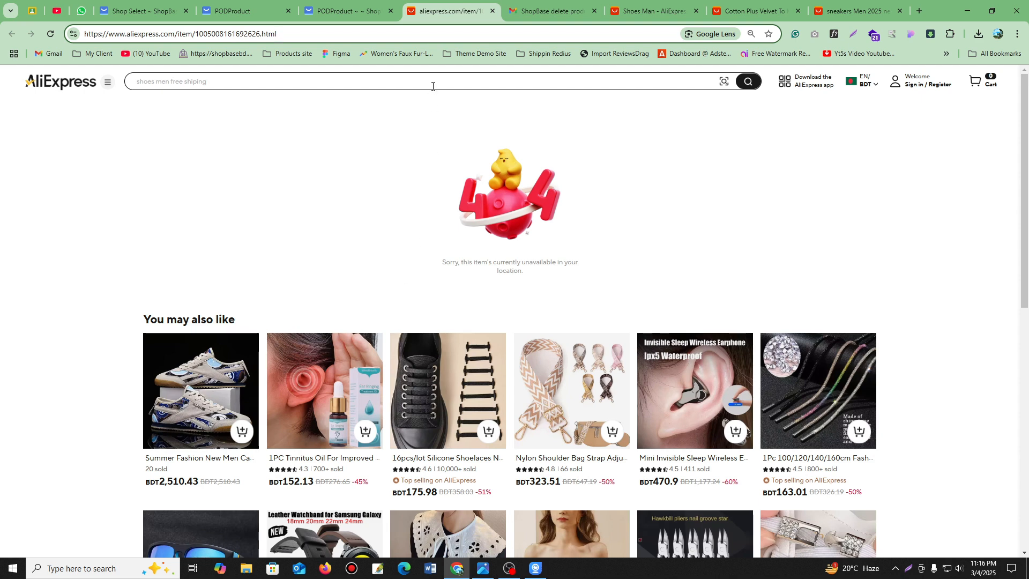
# Open AliExpress's image search photo upload and browse the "You may also like" items below the unavailable product.
pyautogui.click(726, 83)
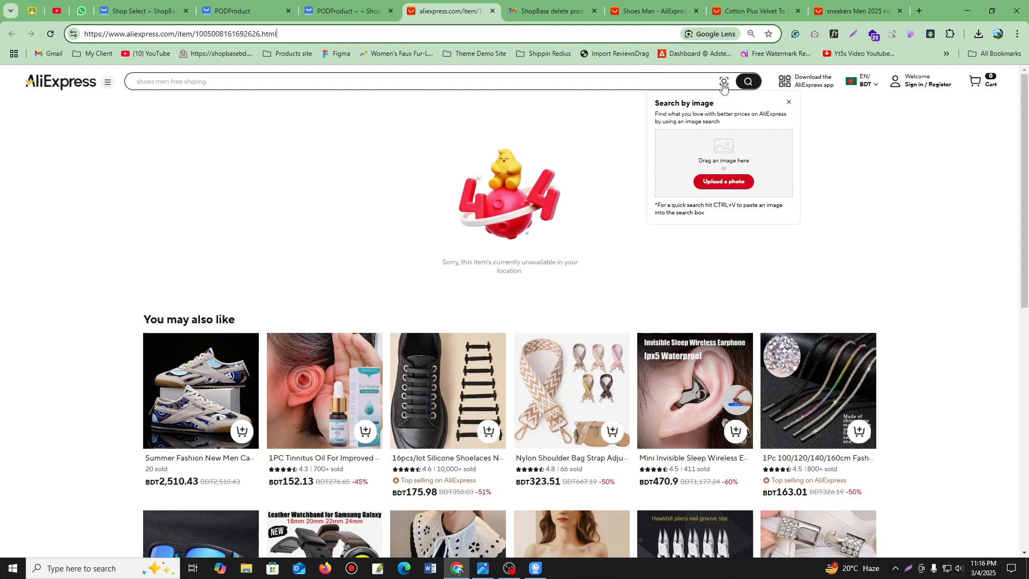
pyautogui.click(723, 182)
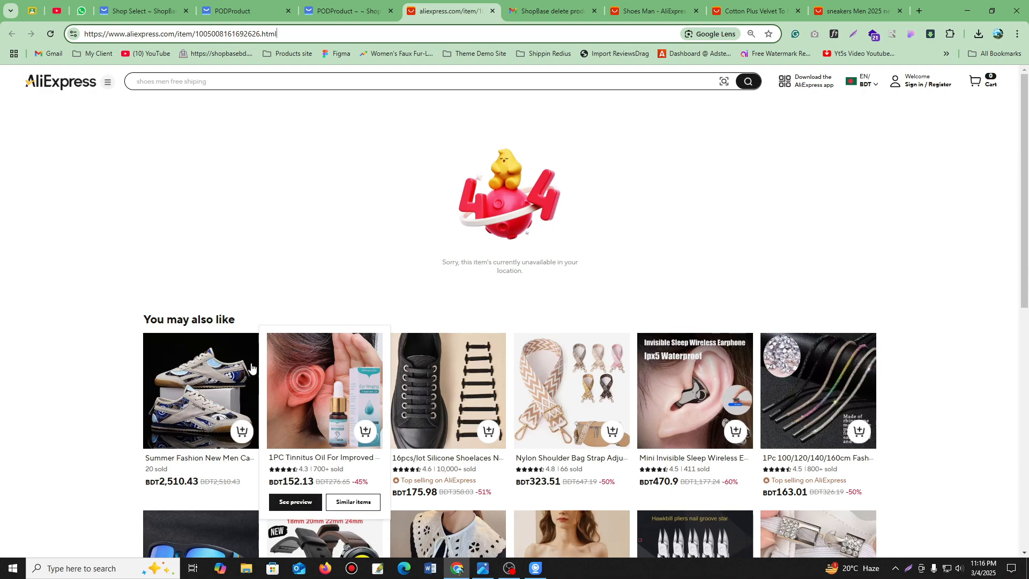
pyautogui.scroll(-7, 833, 396)
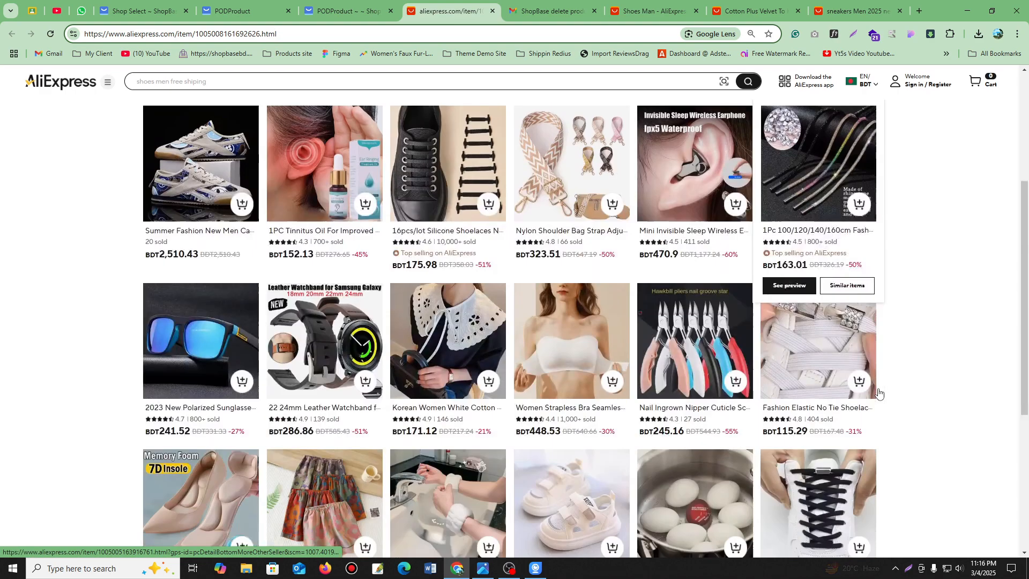
pyautogui.scroll(5, 765, 370)
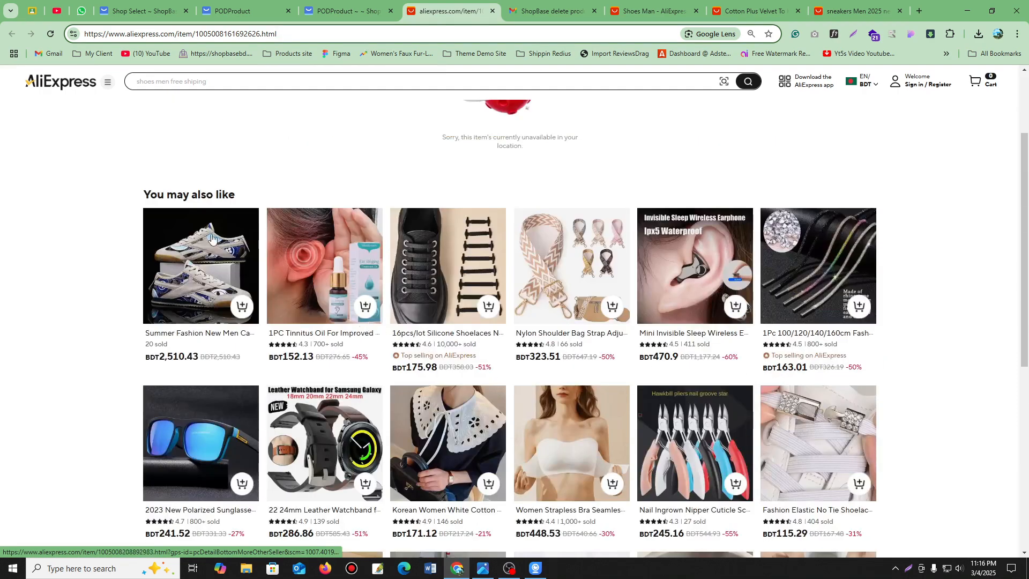
pyautogui.moveTo(204, 268)
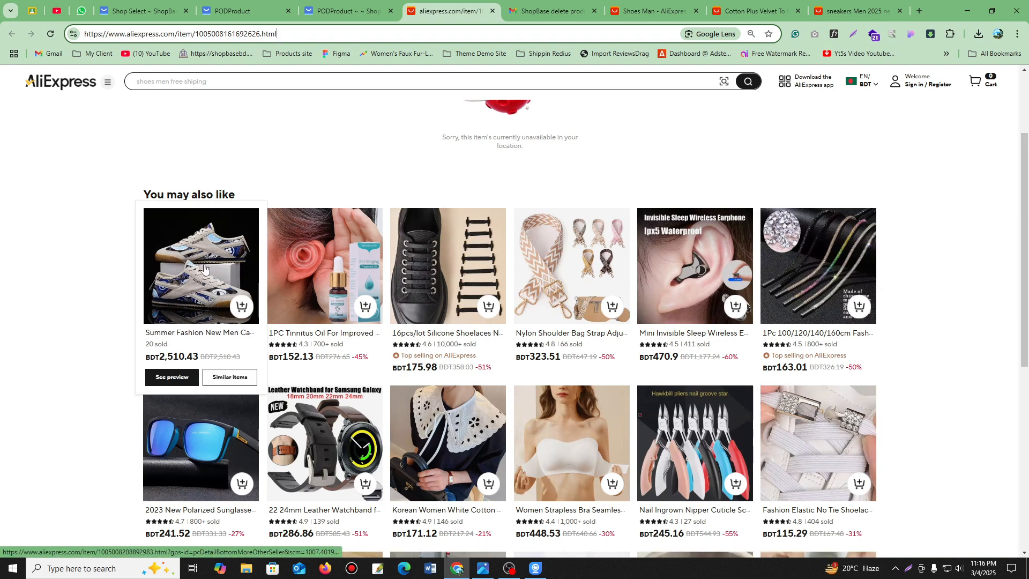
pyautogui.moveTo(444, 272)
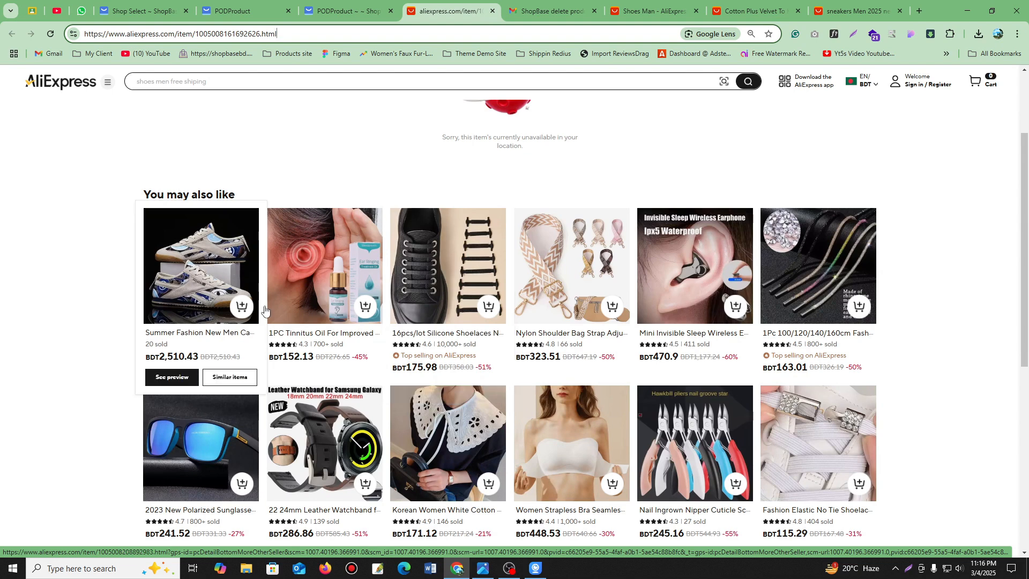
# Glance at the storefront and return to the PlusBase product request list.
pyautogui.click(246, 2)
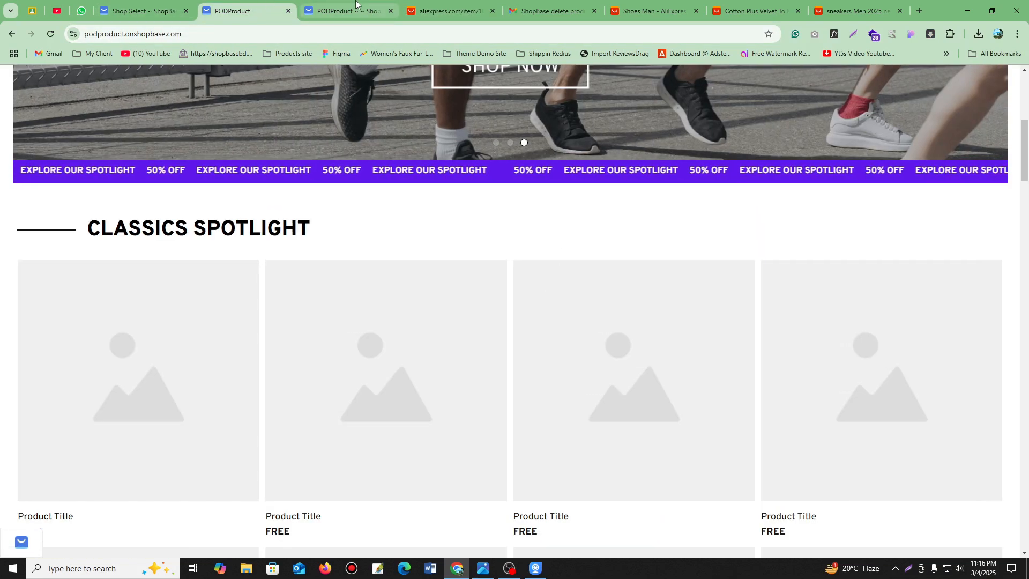
pyautogui.hotkey('ctrl', 'Tab')
pyautogui.click(301, 84)
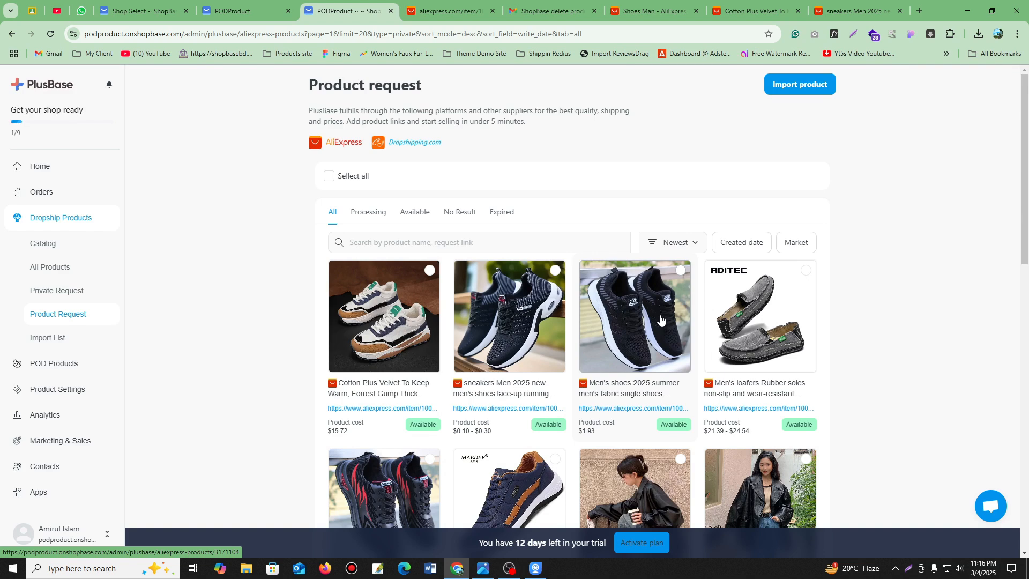
# Select the six imported men's shoe products in the product request list.
pyautogui.click(430, 271)
pyautogui.click(556, 281)
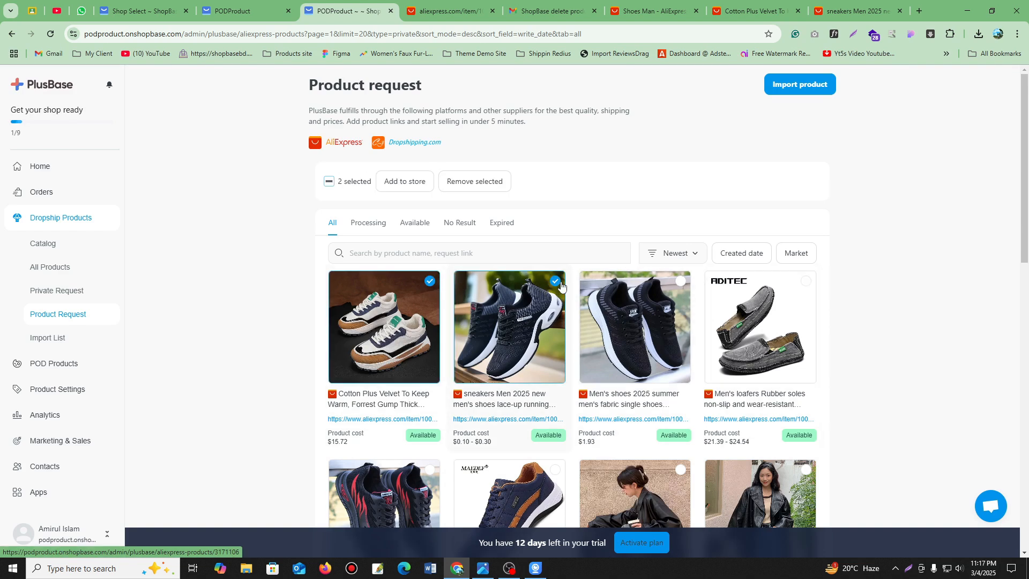
pyautogui.click(680, 281)
pyautogui.click(804, 284)
pyautogui.scroll(-2, 654, 346)
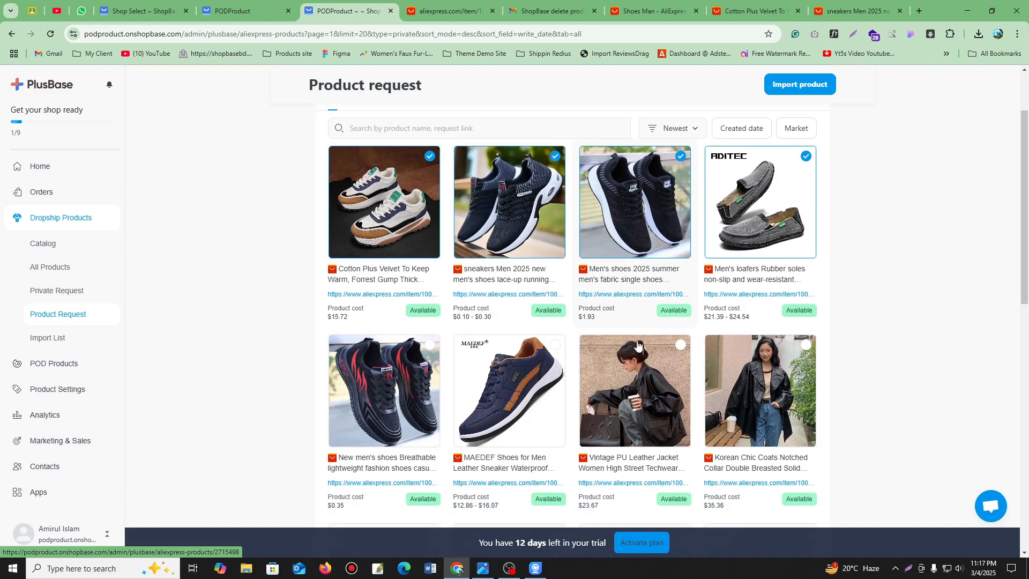
pyautogui.click(430, 345)
pyautogui.click(555, 344)
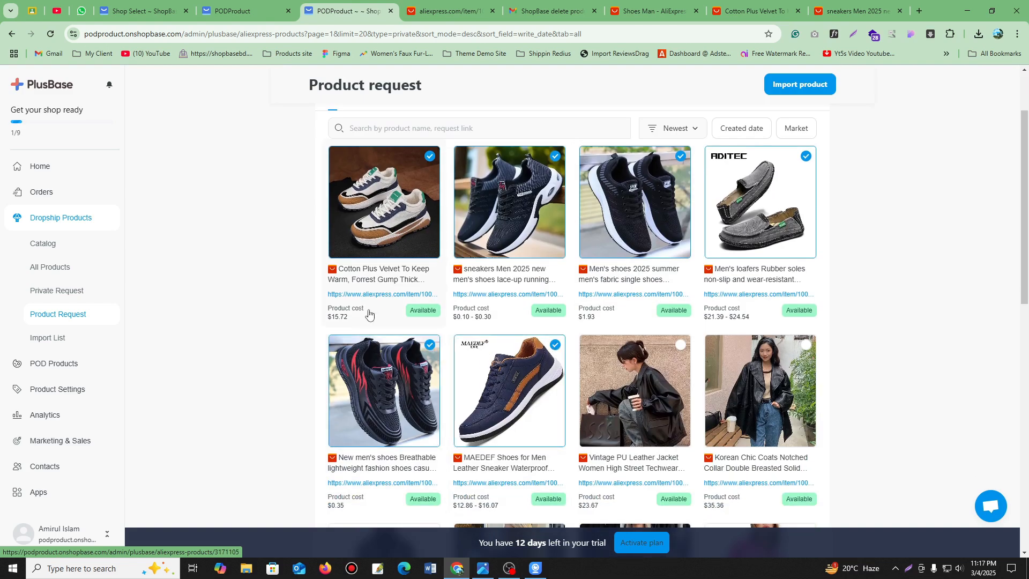
# Check the store's All Products list and go back to the product requests.
pyautogui.click(42, 221)
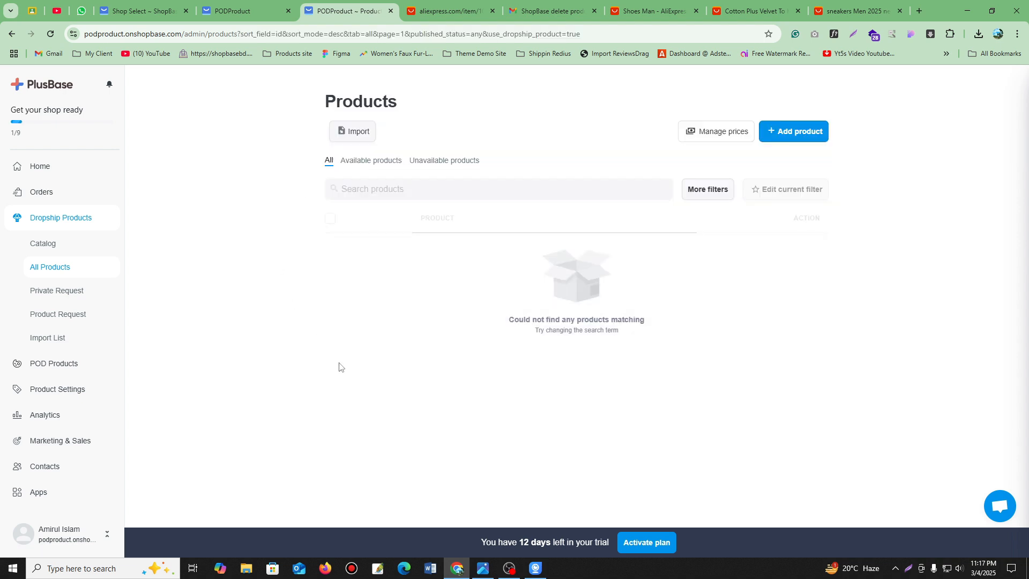
pyautogui.moveTo(648, 321); pyautogui.dragTo(507, 320)
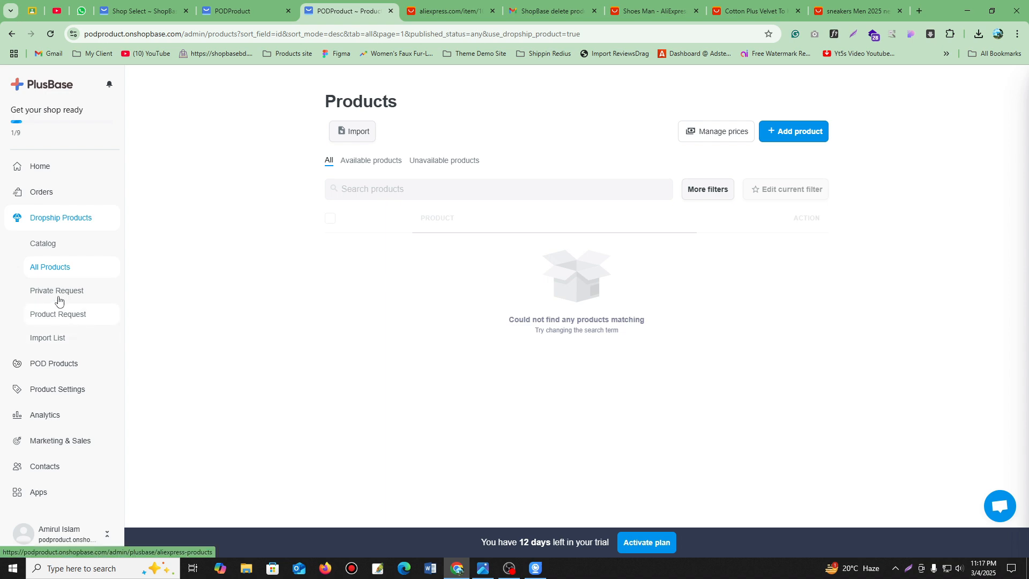
pyautogui.click(52, 318)
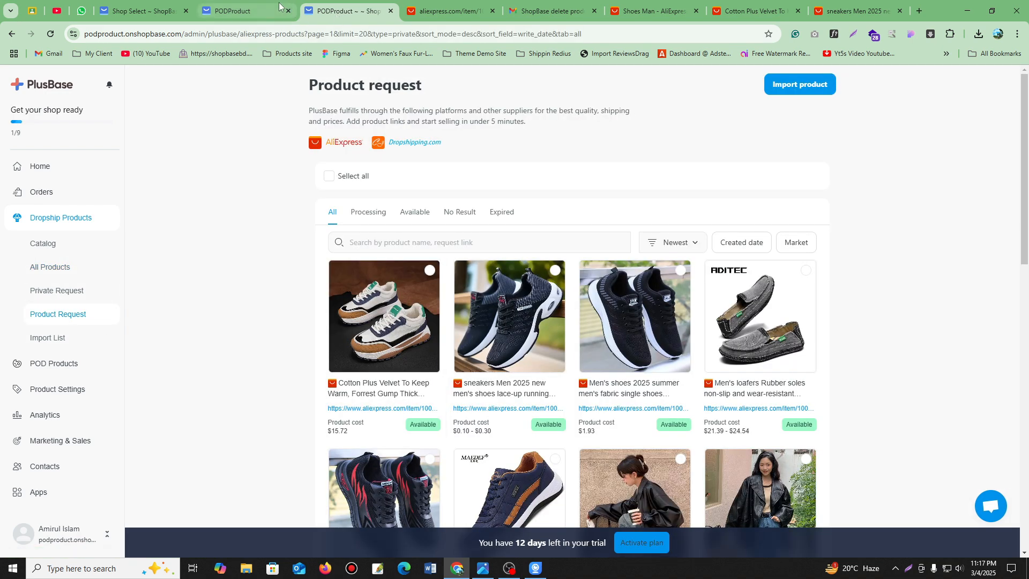
# Look through the storefront home page's product and banner sections.
pyautogui.click(239, 11)
pyautogui.scroll(6, 609, 276)
pyautogui.scroll(-10, 608, 276)
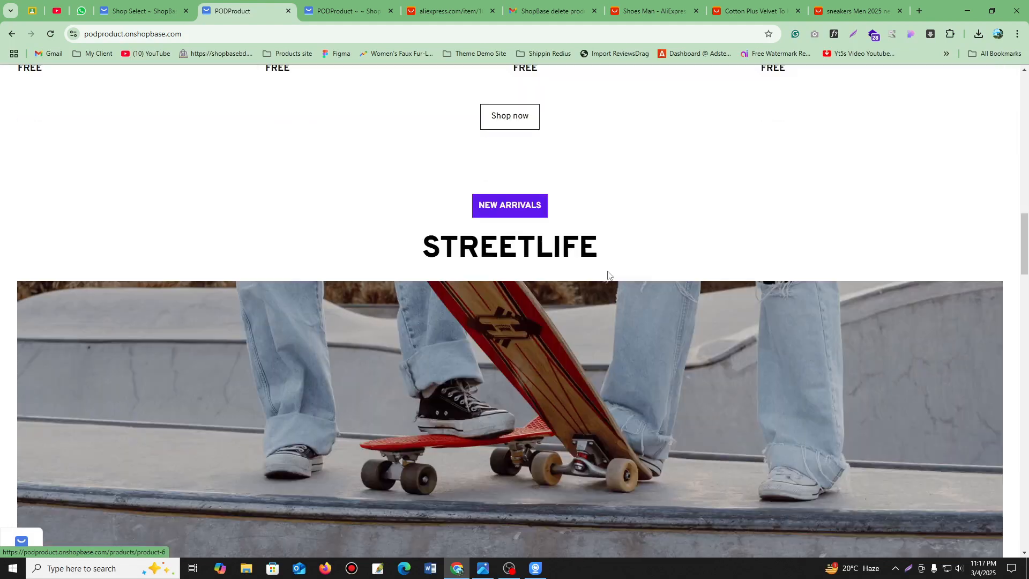
# Look over the rest of the storefront home page and return to the PlusBase product requests.
pyautogui.scroll(10, 608, 276)
pyautogui.scroll(-8, 609, 276)
pyautogui.scroll(-8, 609, 276)
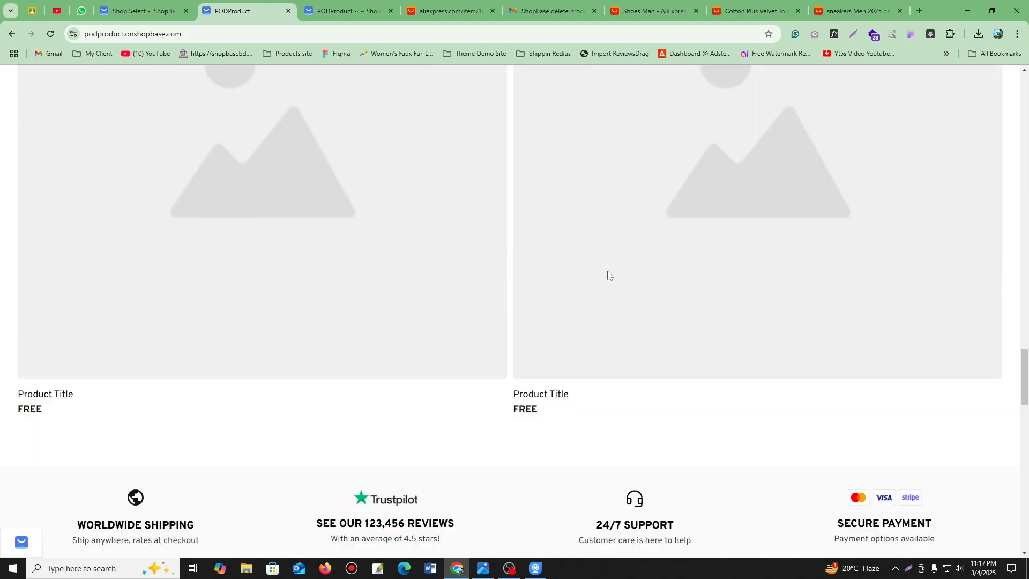
pyautogui.hotkey('ctrl', 'Tab')
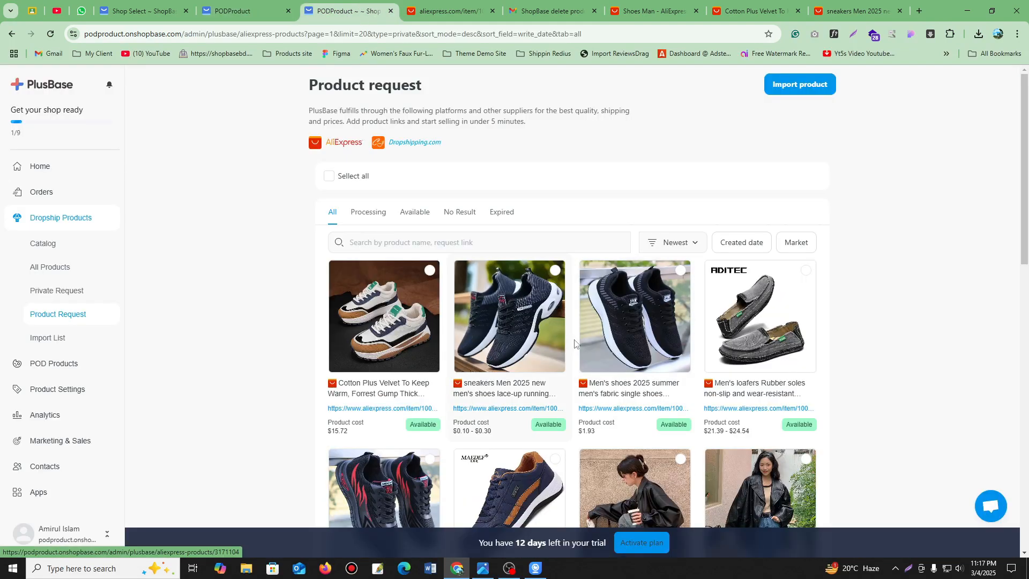
pyautogui.scroll(-2, 586, 334)
pyautogui.scroll(2, 501, 360)
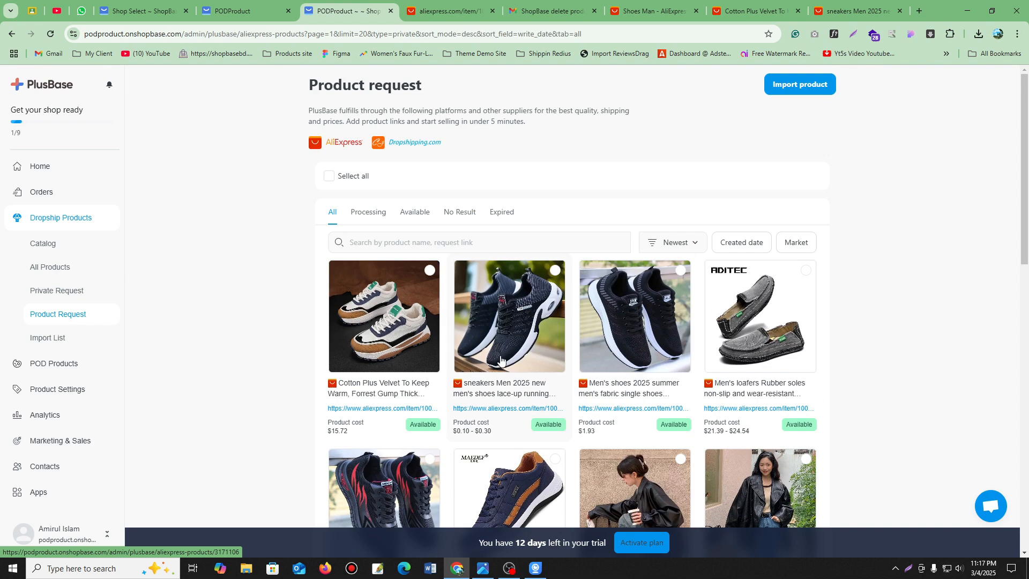
# Select the six men's shoe products in the product requests and send them to the import list for adding to the store.
pyautogui.click(430, 270)
pyautogui.click(556, 281)
pyautogui.click(681, 281)
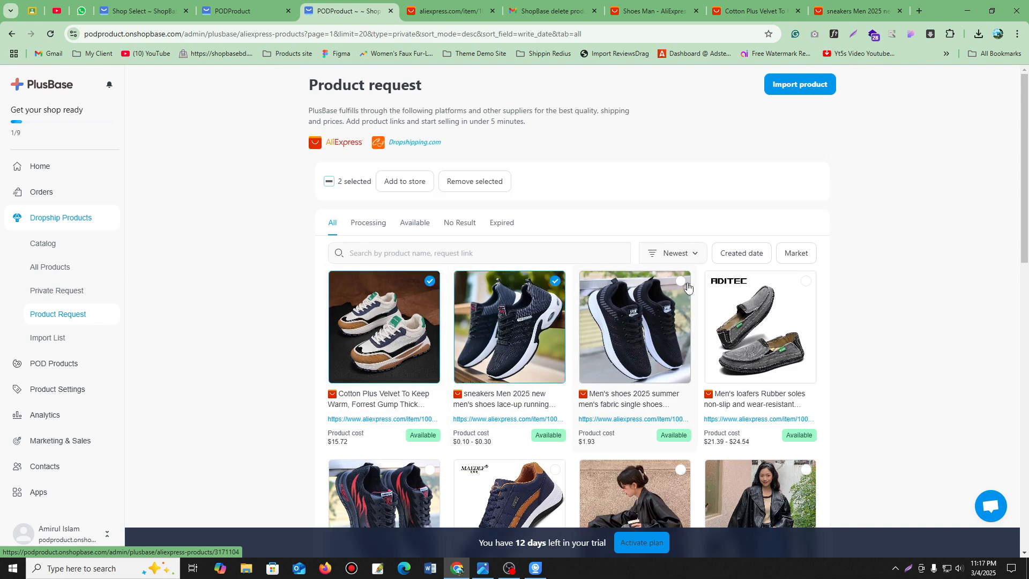
pyautogui.click(806, 282)
pyautogui.click(431, 470)
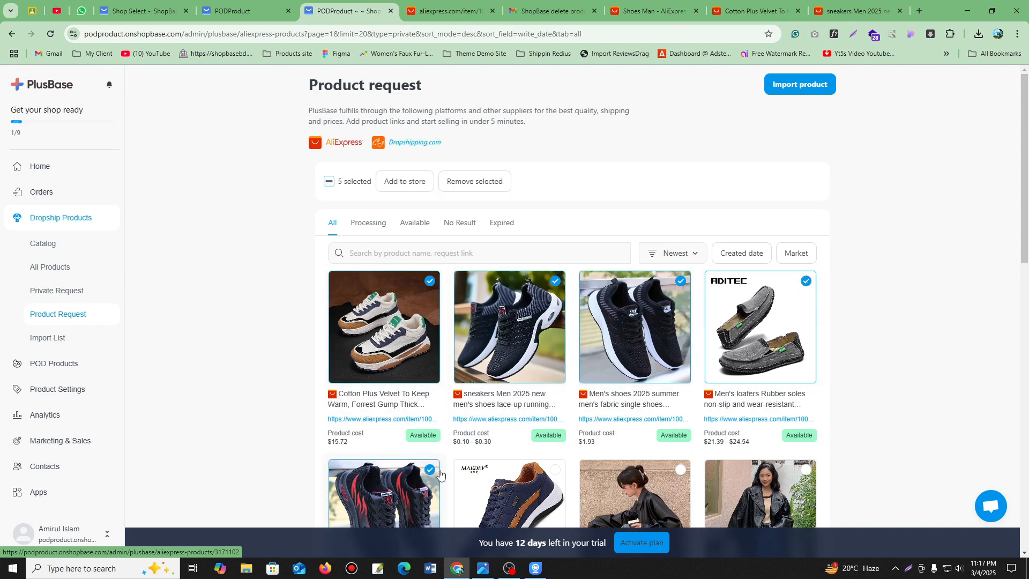
pyautogui.click(555, 470)
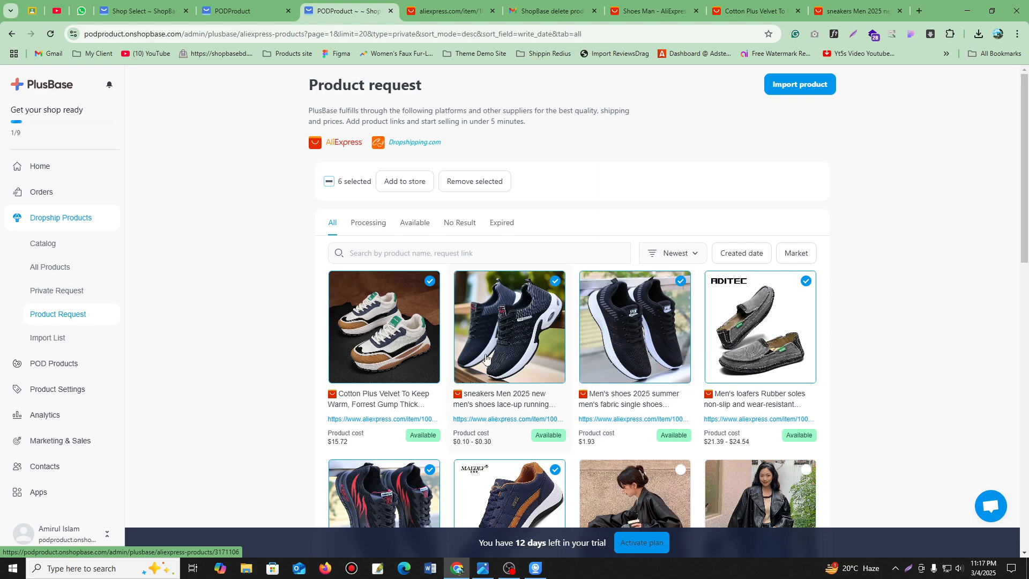
pyautogui.scroll(-2, 829, 356)
pyautogui.scroll(-2, 830, 356)
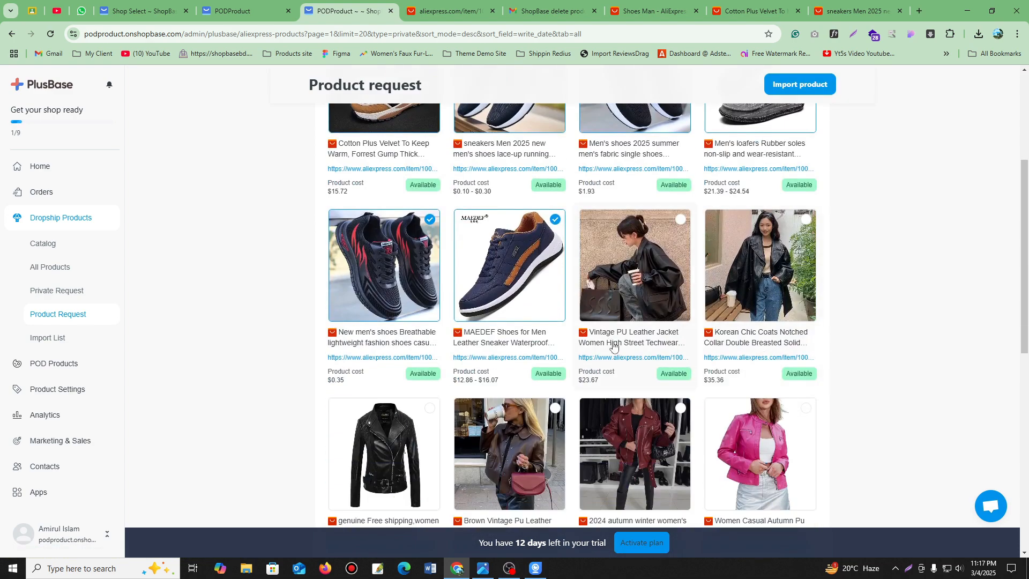
pyautogui.scroll(2, 360, 295)
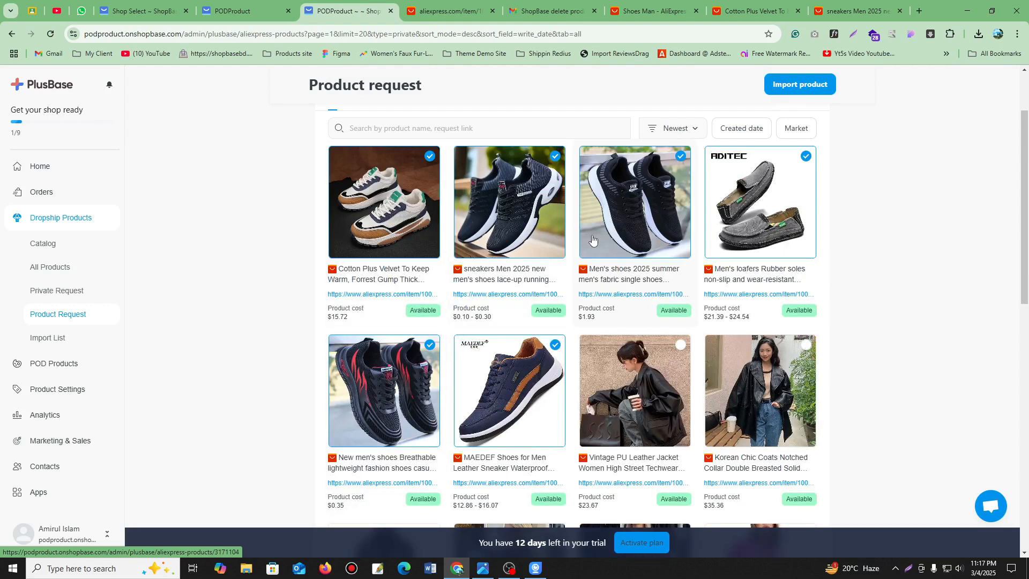
pyautogui.scroll(2, 730, 317)
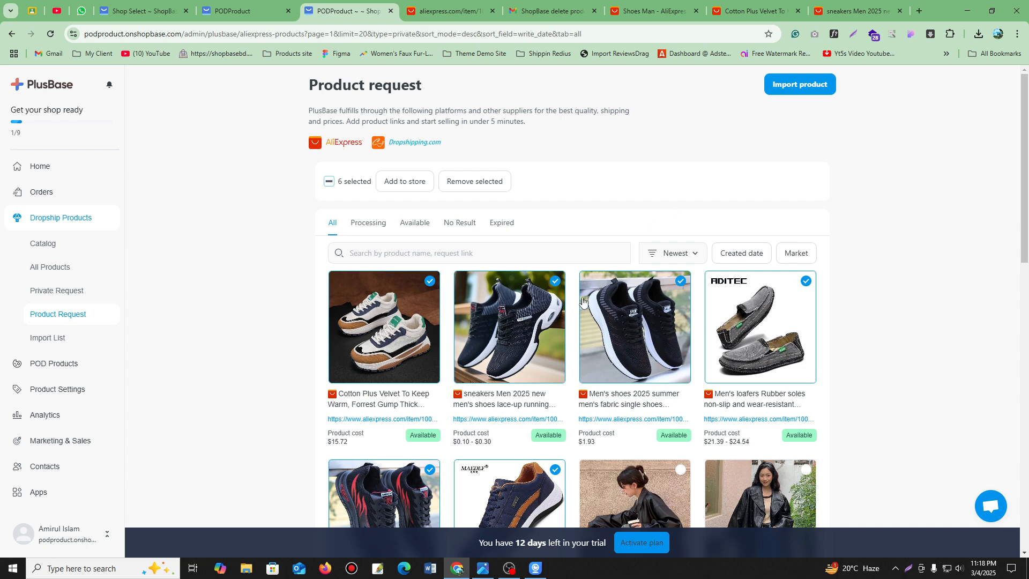
pyautogui.click(403, 184)
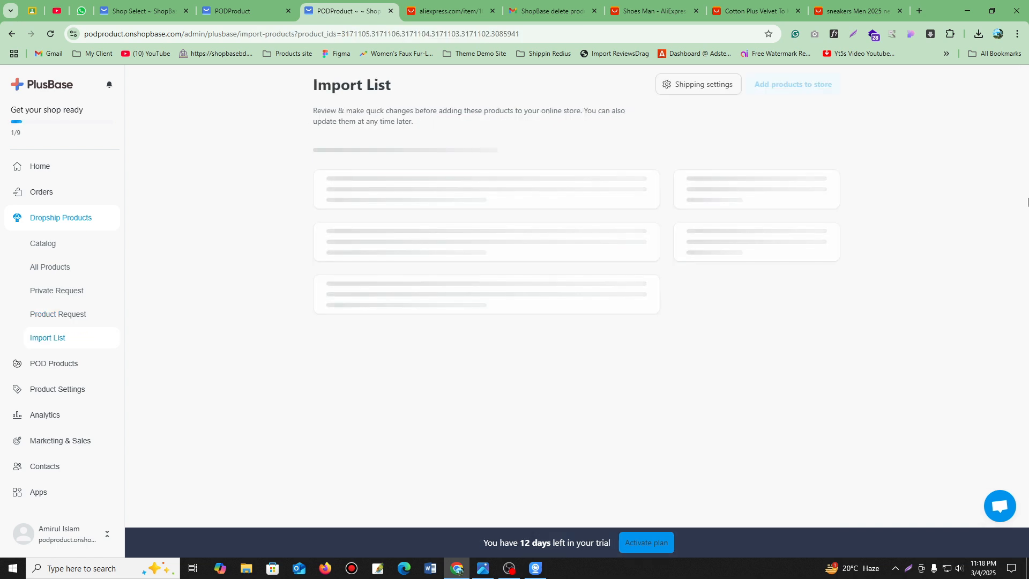
# Select all six products in the import list and look through their entries.
pyautogui.scroll(-20, 1025, 212)
pyautogui.scroll(20, 1025, 211)
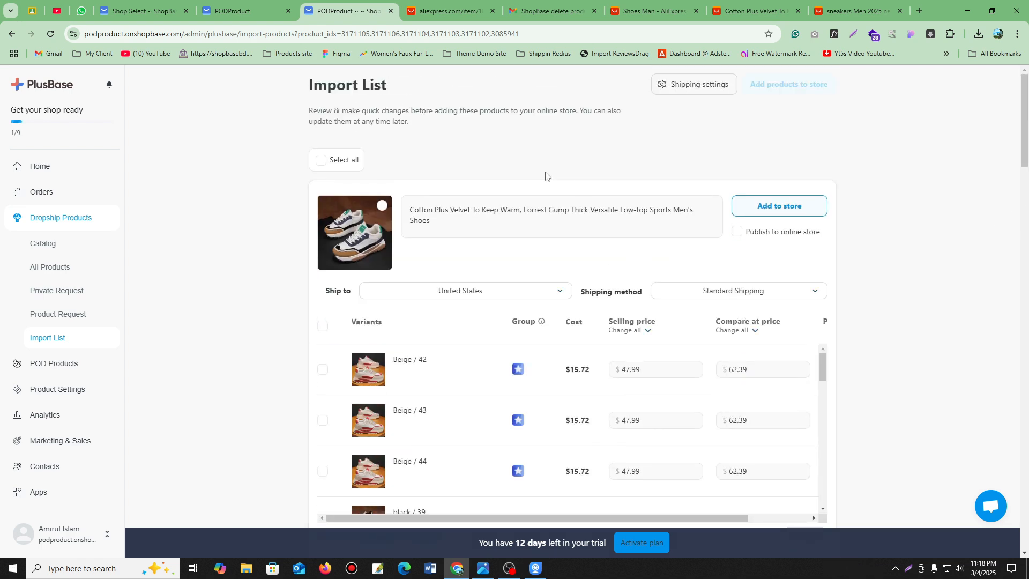
pyautogui.click(322, 162)
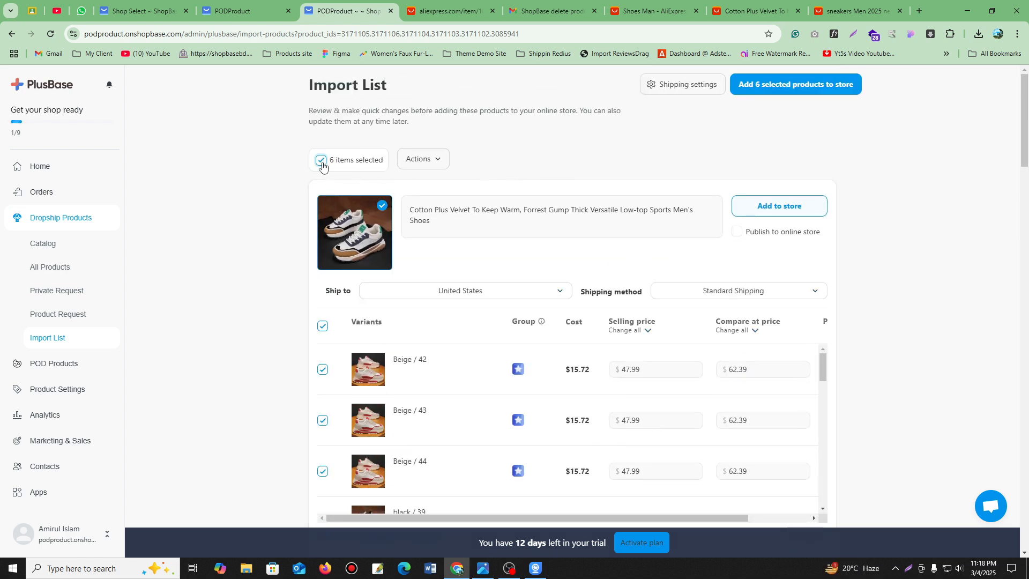
pyautogui.scroll(-20, 366, 255)
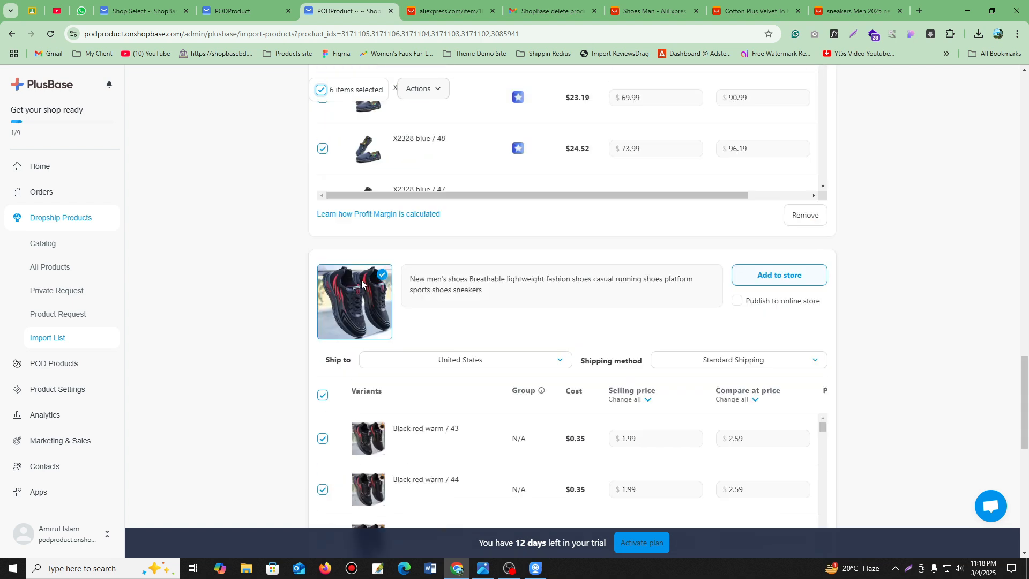
pyautogui.scroll(20, 367, 275)
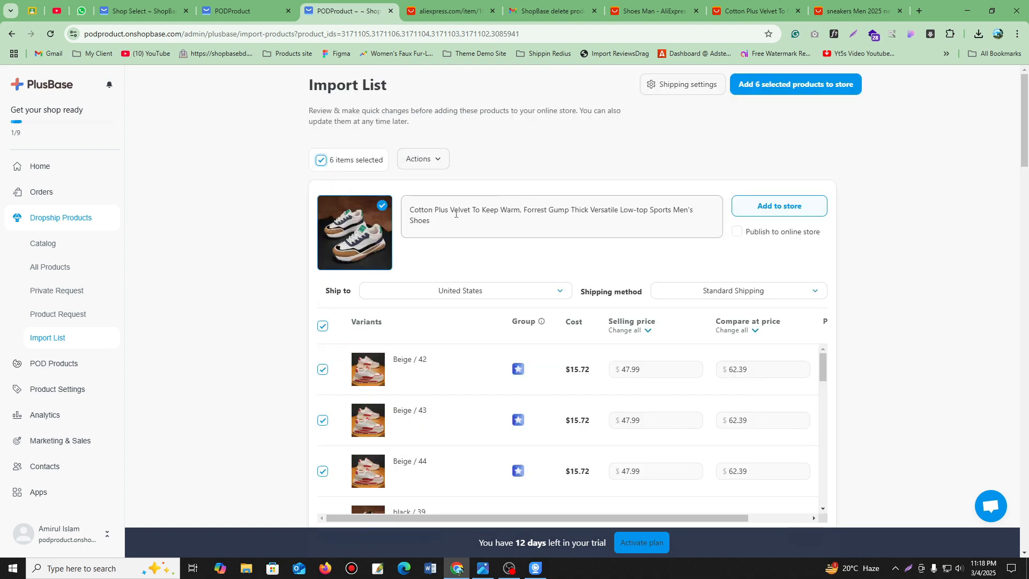
# Shorten the first product's title to "Velvet To Keep Warm Low-top Sports Men's Shoes".
pyautogui.moveTo(450, 210); pyautogui.dragTo(410, 210)
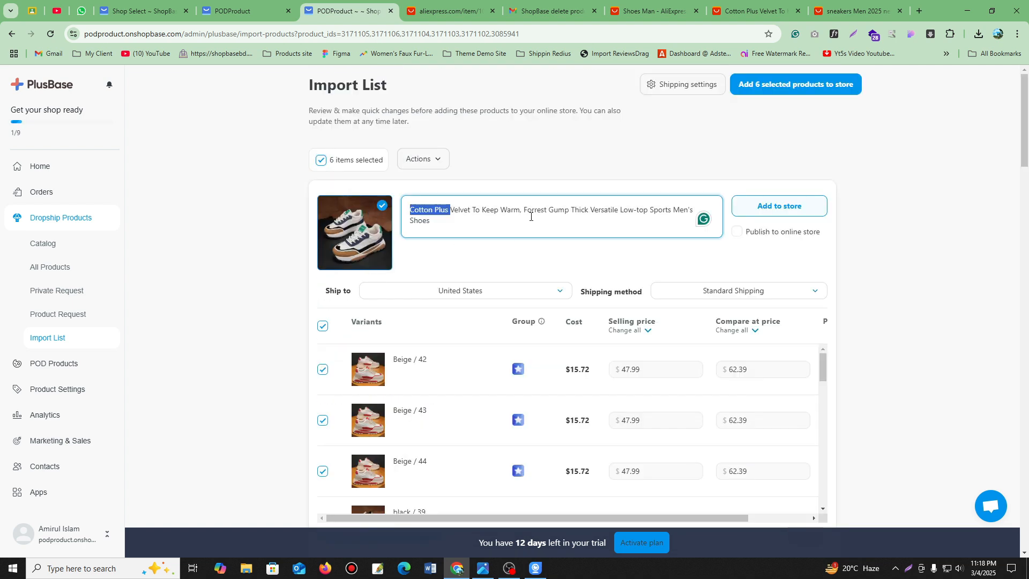
pyautogui.press('BackSpace')
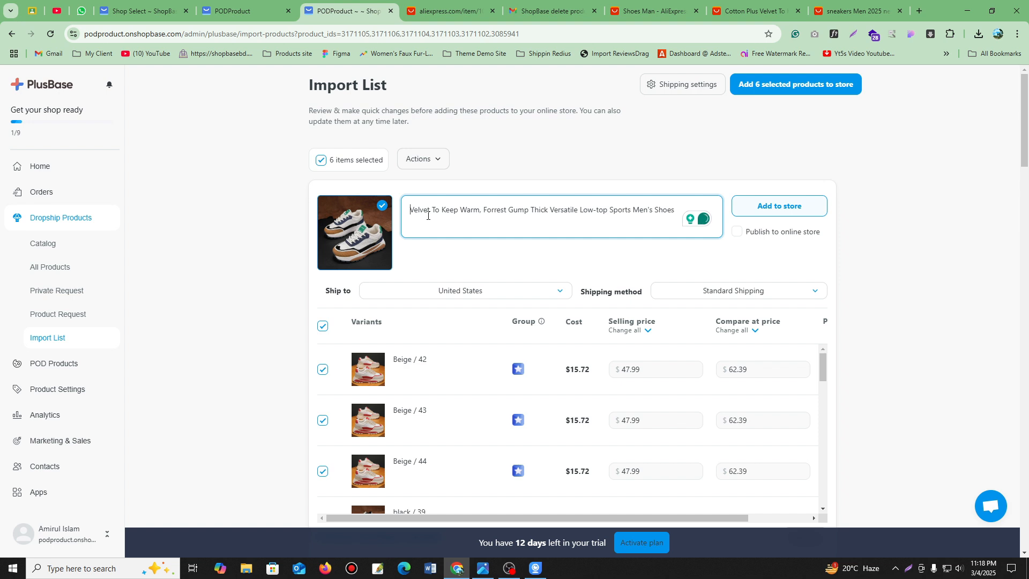
pyautogui.moveTo(579, 209); pyautogui.dragTo(704, 214)
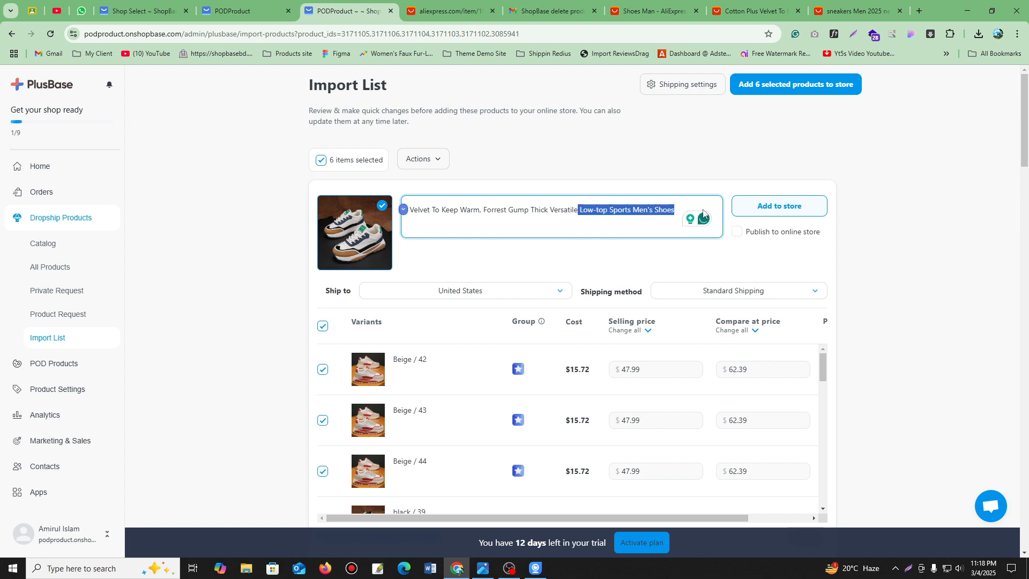
pyautogui.click(579, 211)
pyautogui.moveTo(579, 211); pyautogui.dragTo(481, 211)
pyautogui.press('BackSpace')
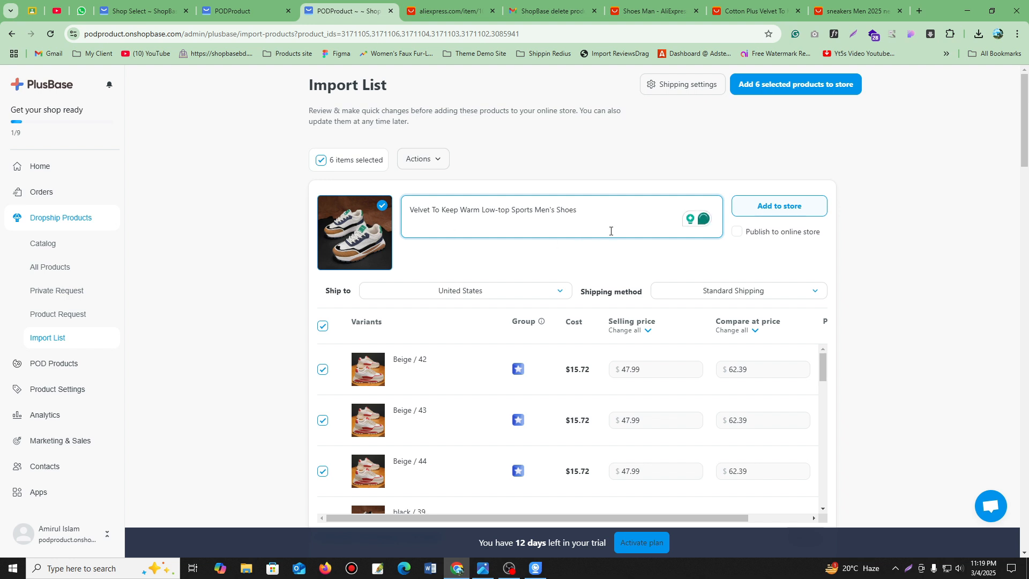
pyautogui.click(609, 256)
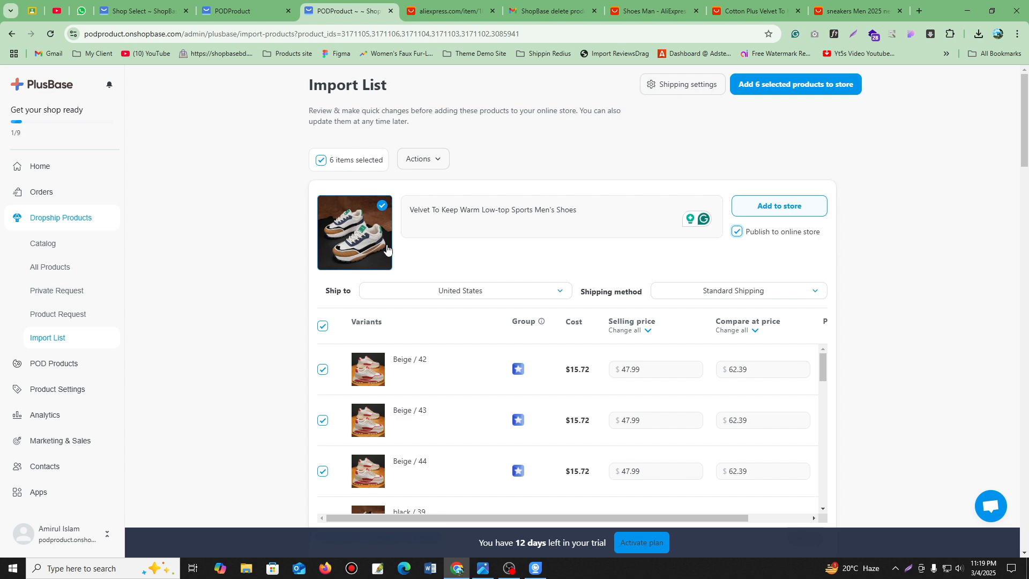
# Mark the velvet low-top sports shoes for publishing to the online store.
pyautogui.click(737, 232)
pyautogui.click(737, 232)
pyautogui.scroll(-2, 738, 237)
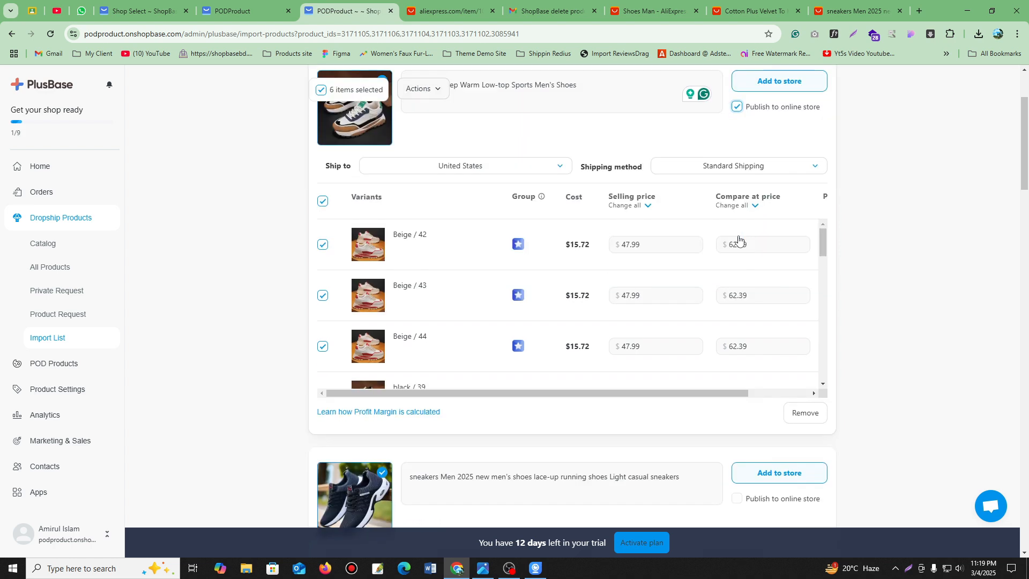
# Examine the costs, selling prices and bulk price option across the velvet shoes' variants.
pyautogui.moveTo(571, 244); pyautogui.dragTo(596, 248)
pyautogui.click(633, 248)
pyautogui.click(634, 209)
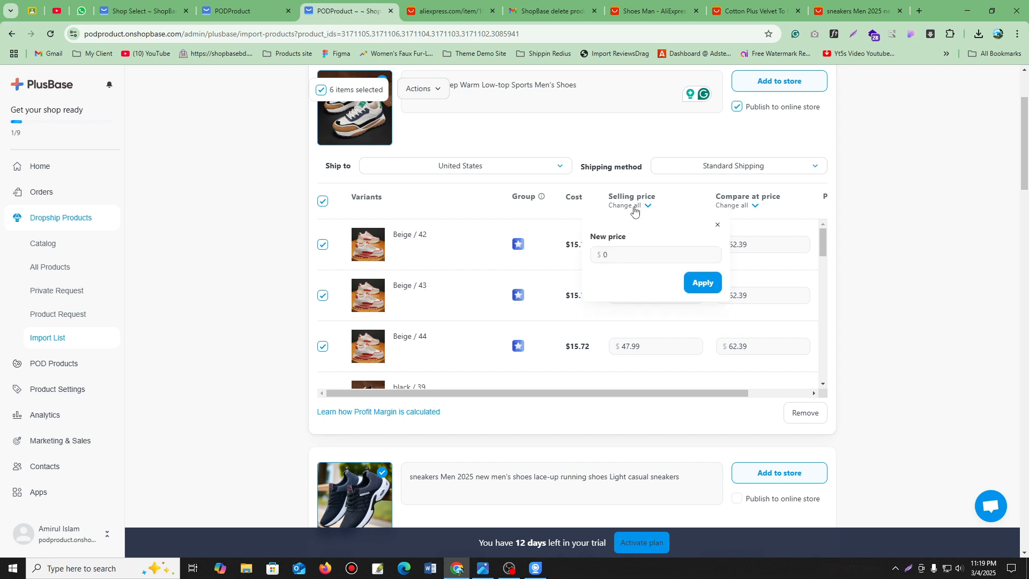
pyautogui.click(550, 292)
pyautogui.scroll(-5, 631, 359)
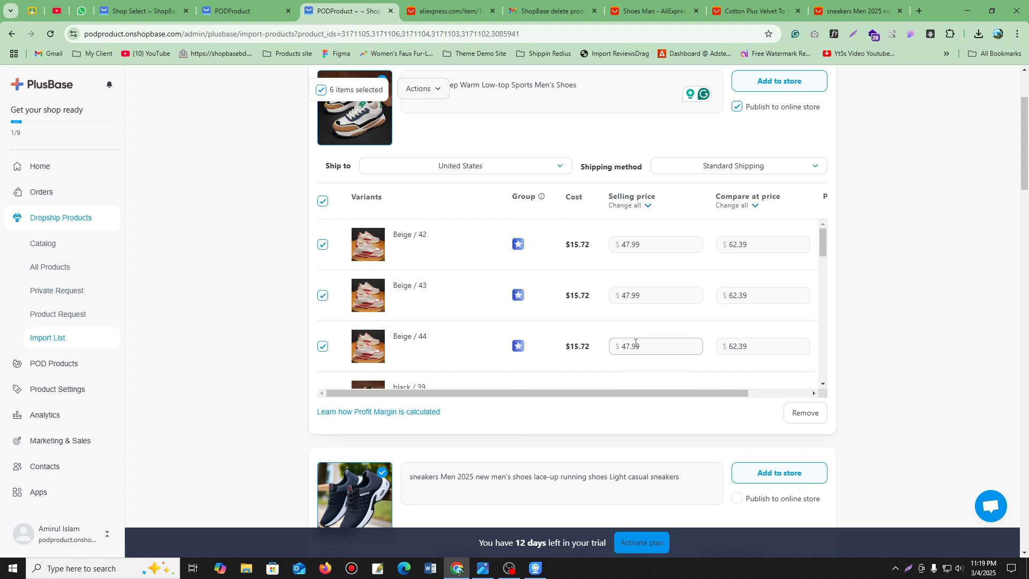
pyautogui.scroll(7, 633, 376)
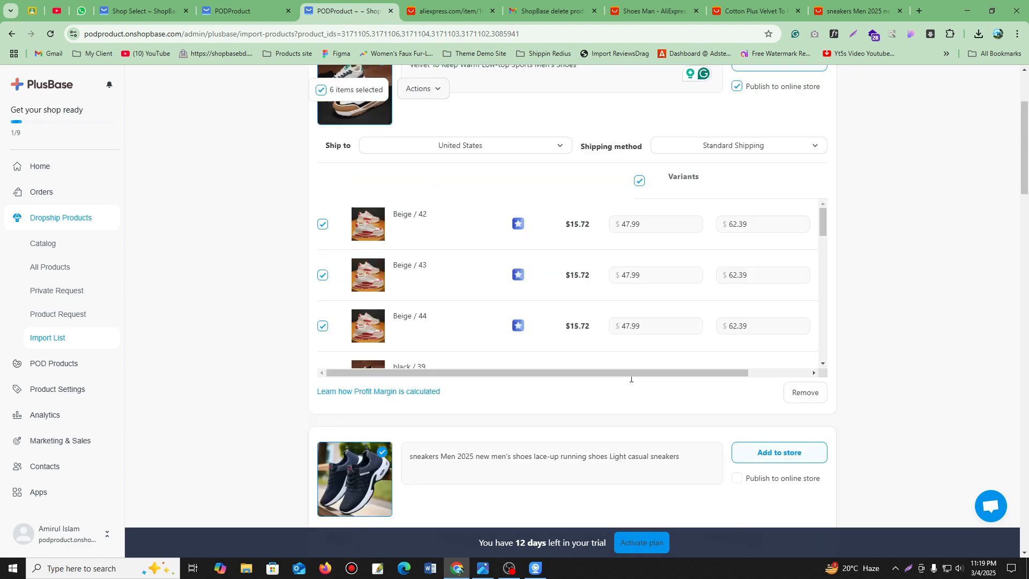
pyautogui.scroll(-8, 630, 365)
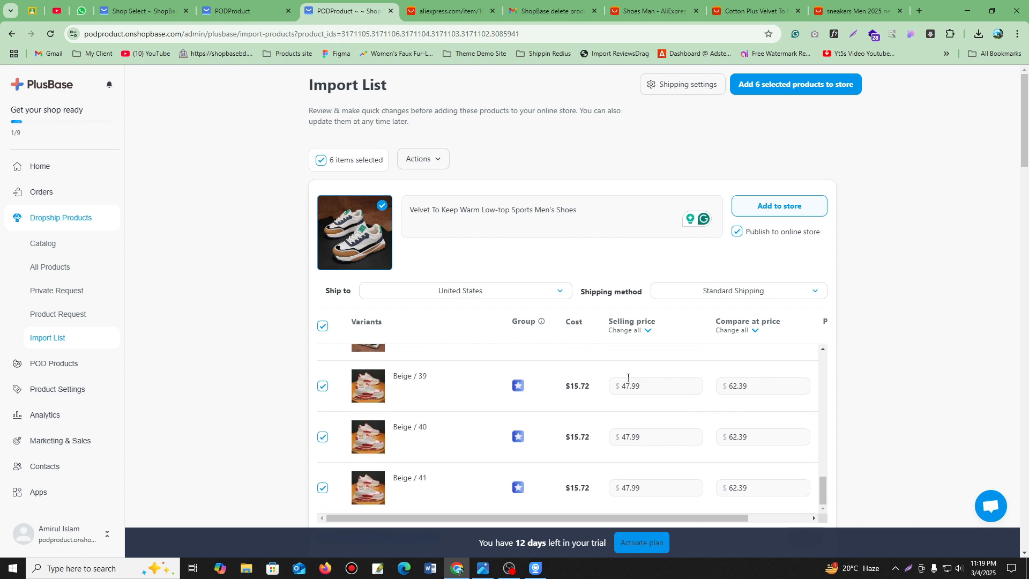
pyautogui.scroll(2, 636, 342)
# Set the selling price of all the velvet shoes' variants to $35.99 and check it against the compare-at price.
pyautogui.click(635, 332)
pyautogui.moveTo(623, 379); pyautogui.dragTo(598, 384)
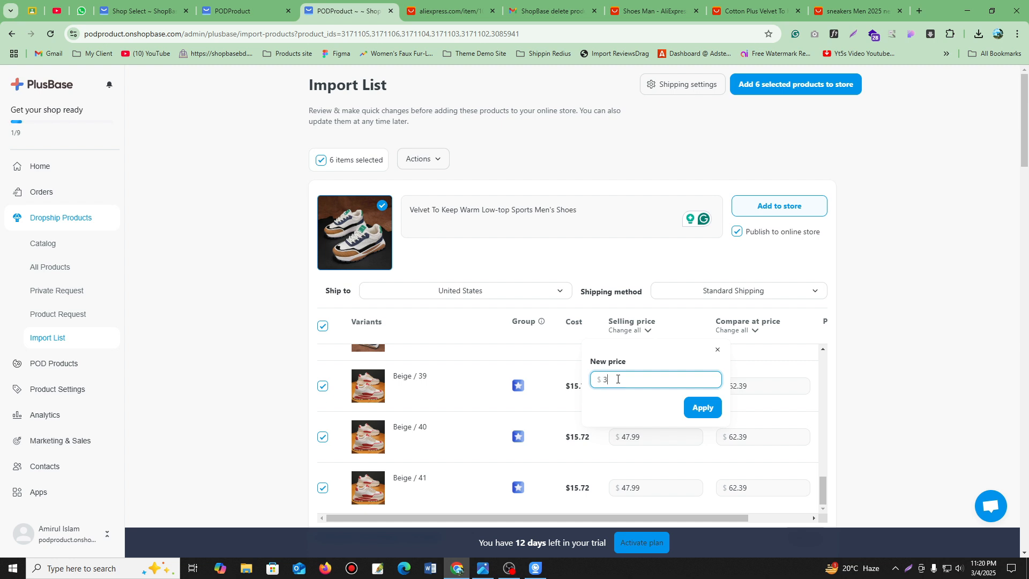
pyautogui.click(706, 410)
pyautogui.moveTo(729, 385); pyautogui.dragTo(753, 387)
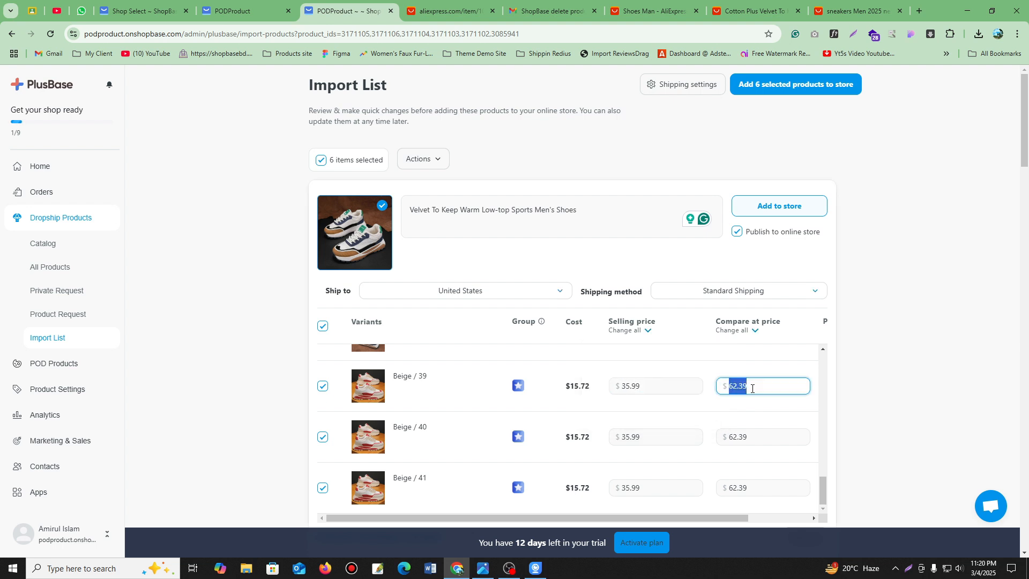
pyautogui.click(756, 406)
pyautogui.doubleClick(624, 386)
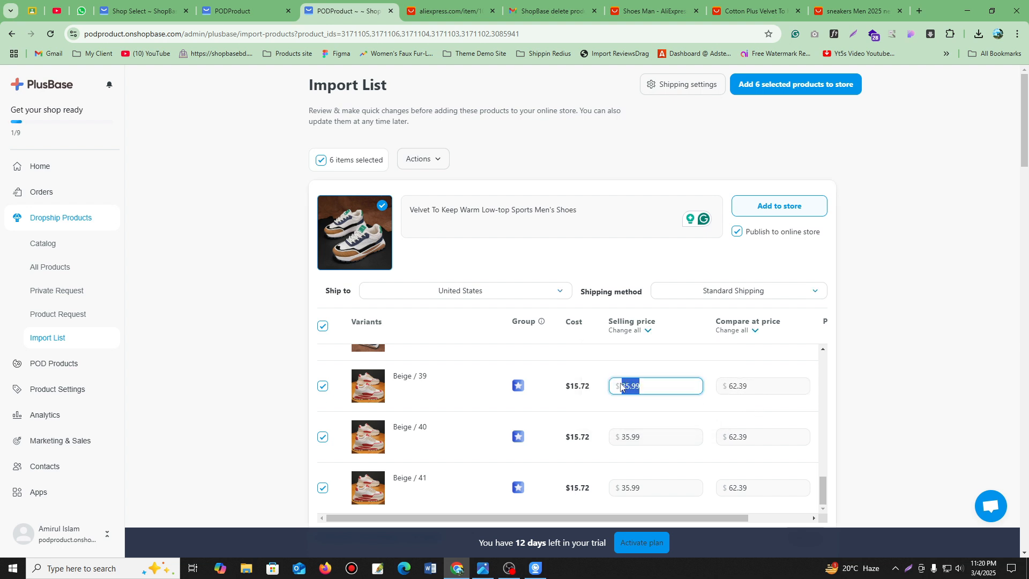
pyautogui.press('Tab')
pyautogui.click(722, 403)
# Shorten the second product's title by removing the opening "sneakers Men 2025" and its closing words.
pyautogui.scroll(-7, 674, 410)
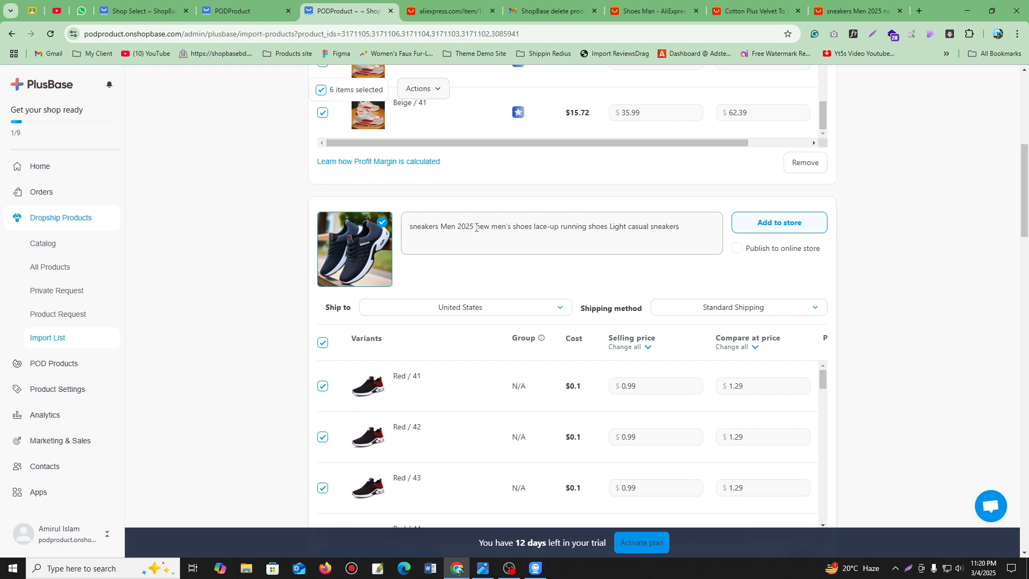
pyautogui.moveTo(475, 227); pyautogui.dragTo(408, 227)
pyautogui.press('BackSpace')
pyautogui.moveTo(544, 228); pyautogui.dragTo(655, 231)
pyautogui.press('BackSpace')
# Set the selling price to $19.55 and the compare-at price to $39.55 for all variants of the lace-up running shoes.
pyautogui.scroll(-20, 643, 389)
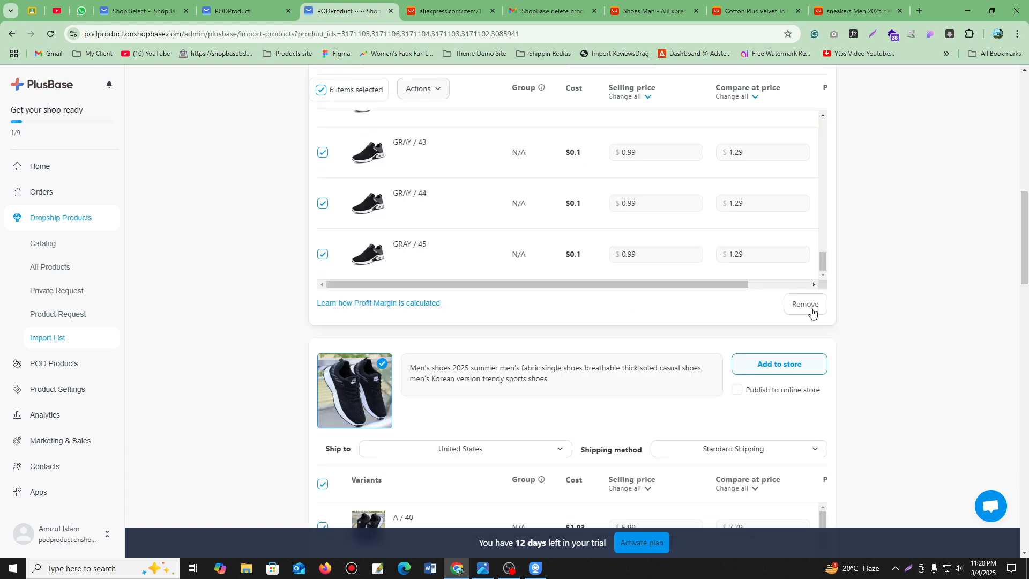
pyautogui.scroll(2, 676, 235)
pyautogui.click(638, 97)
pyautogui.doubleClick(626, 146)
pyautogui.write('19.55')
pyautogui.click(703, 174)
pyautogui.click(748, 97)
pyautogui.doubleClick(772, 146)
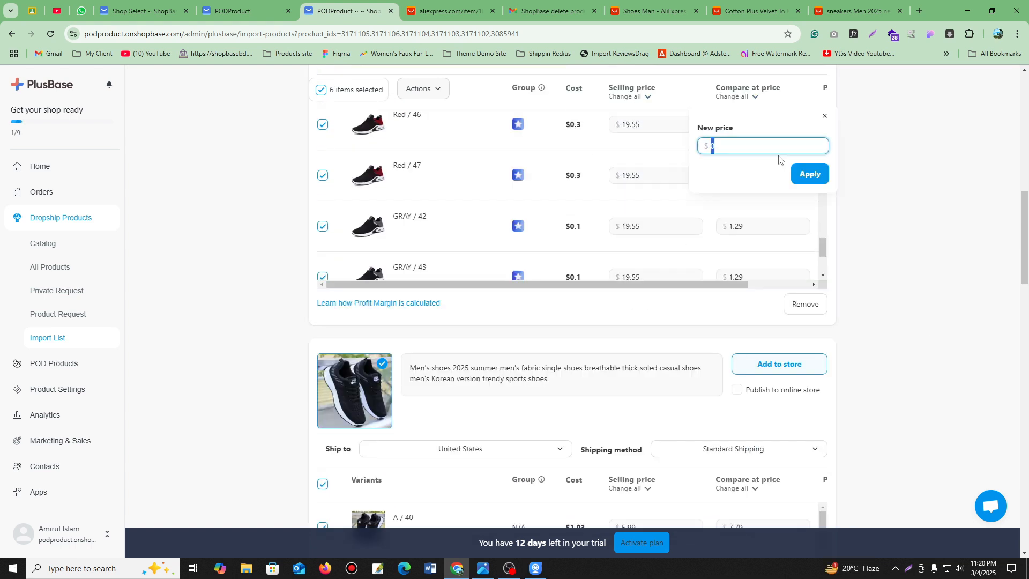
pyautogui.write('39.55')
pyautogui.press('Return')
# Shorten the third product's title to "Men's shoes 2025 summer men's fabric single shoes" and mark the second and third products for online store publishing.
pyautogui.moveTo(550, 379); pyautogui.dragTo(585, 368)
pyautogui.press('BackSpace')
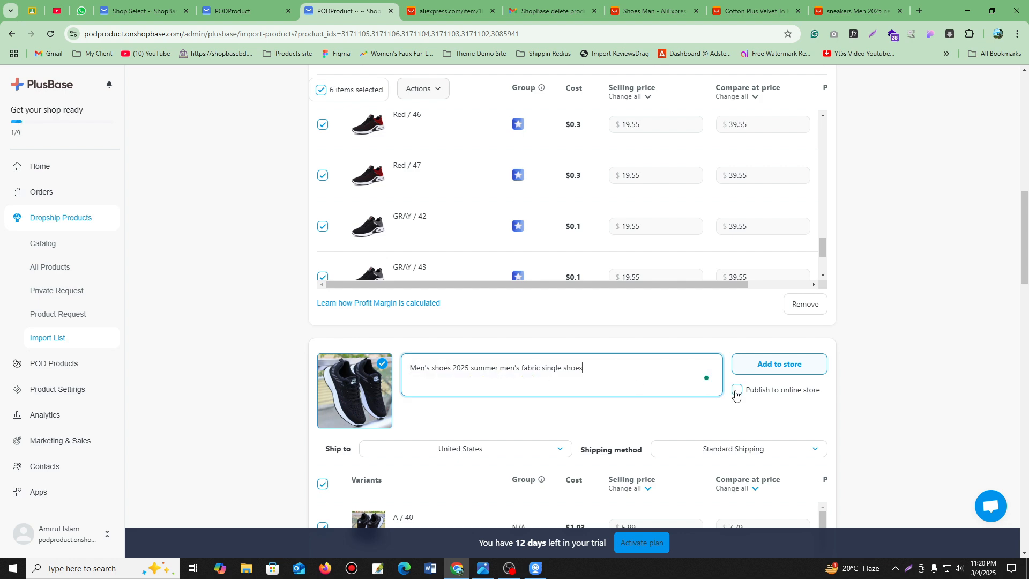
pyautogui.click(737, 390)
pyautogui.scroll(2, 738, 390)
pyautogui.click(738, 124)
# Set the selling price to $17.11 and the compare-at price to $33.22 for all variants of the summer fabric shoes.
pyautogui.scroll(-6, 738, 126)
pyautogui.click(632, 239)
pyautogui.doubleClick(634, 288)
pyautogui.write('17.11')
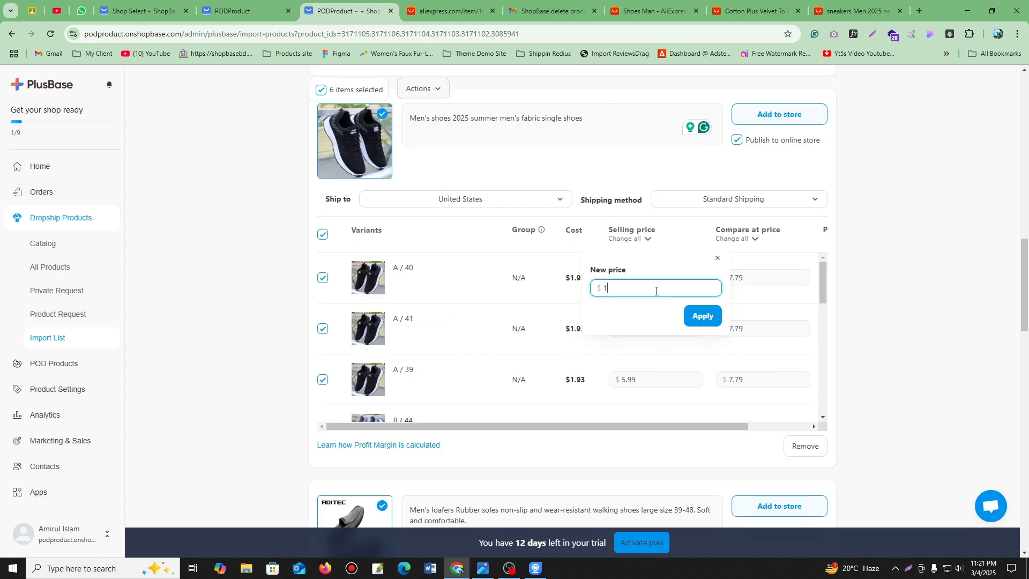
pyautogui.click(703, 316)
pyautogui.click(747, 239)
pyautogui.write('33.22')
pyautogui.press('Return')
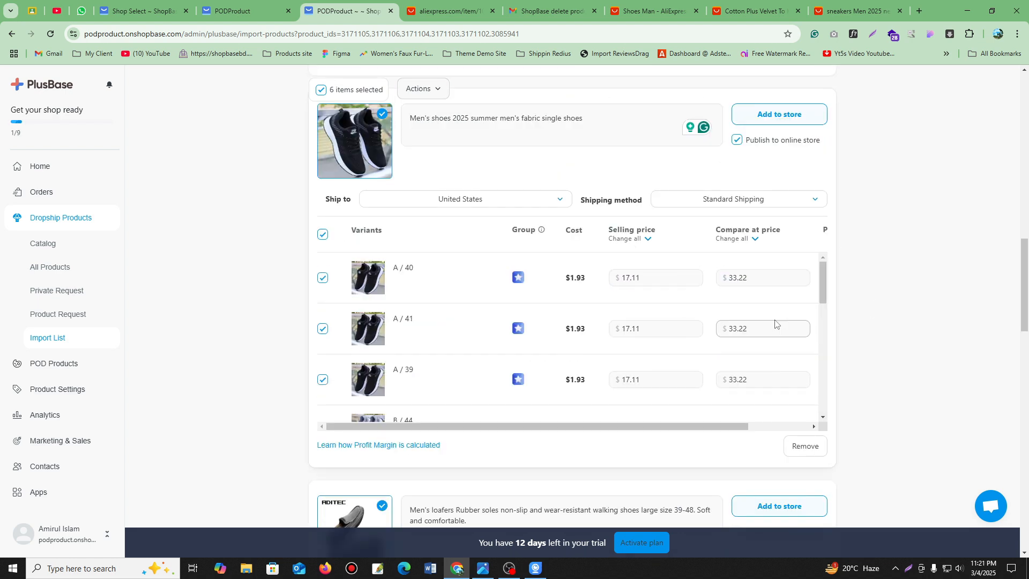
# Shorten the loafers' title to "soles non-slip and wear-resistant walking shoes" and mark the product for publishing to the online store.
pyautogui.scroll(-5, 522, 263)
pyautogui.press('BackSpace')
pyautogui.moveTo(640, 259); pyautogui.dragTo(406, 260)
pyautogui.press('BackSpace')
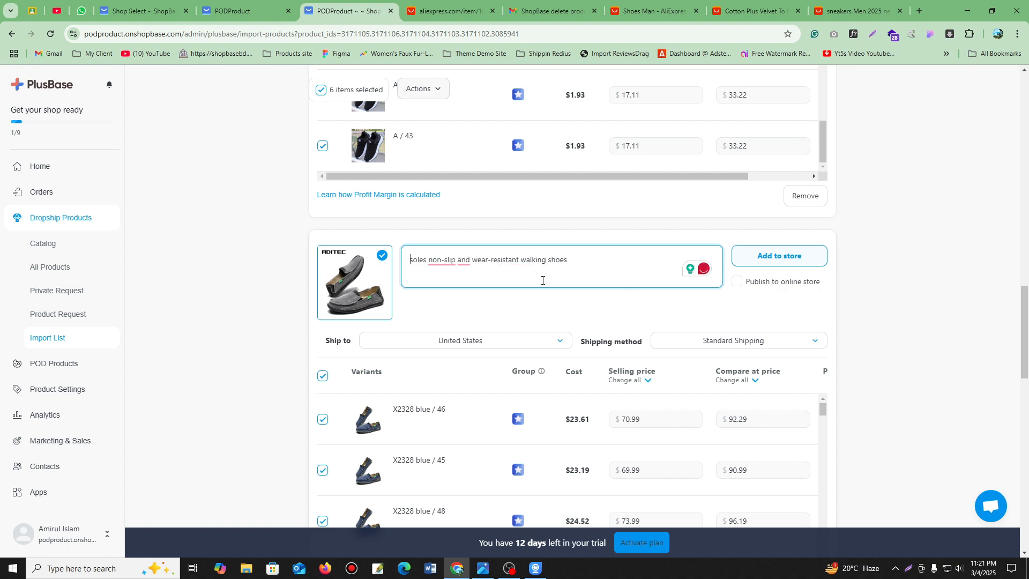
pyautogui.click(737, 281)
# Shorten the fifth product's title to "lightweight fashion shoes casual running shoes platform".
pyautogui.scroll(-9, 689, 378)
pyautogui.moveTo(505, 154); pyautogui.dragTo(409, 153)
pyautogui.press('BackSpace')
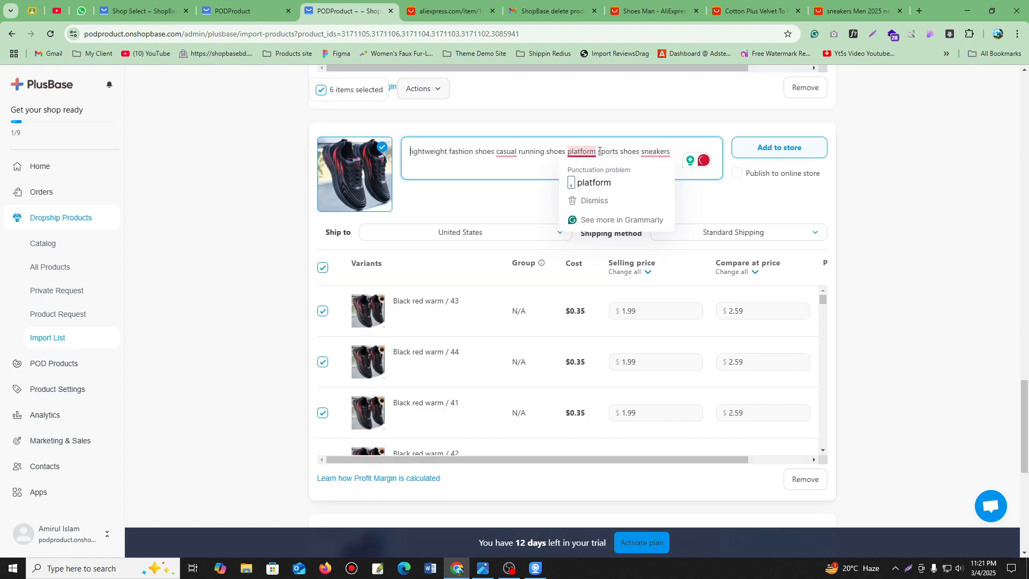
pyautogui.moveTo(597, 152); pyautogui.dragTo(672, 153)
pyautogui.press('BackSpace')
# Shorten the sixth product's title to "Shoes for Men Leather Sneaker Casual Comfortable Men's Shoe" and mark the product for publishing to the online store.
pyautogui.scroll(-7, 670, 178)
pyautogui.moveTo(437, 167); pyautogui.dragTo(409, 168)
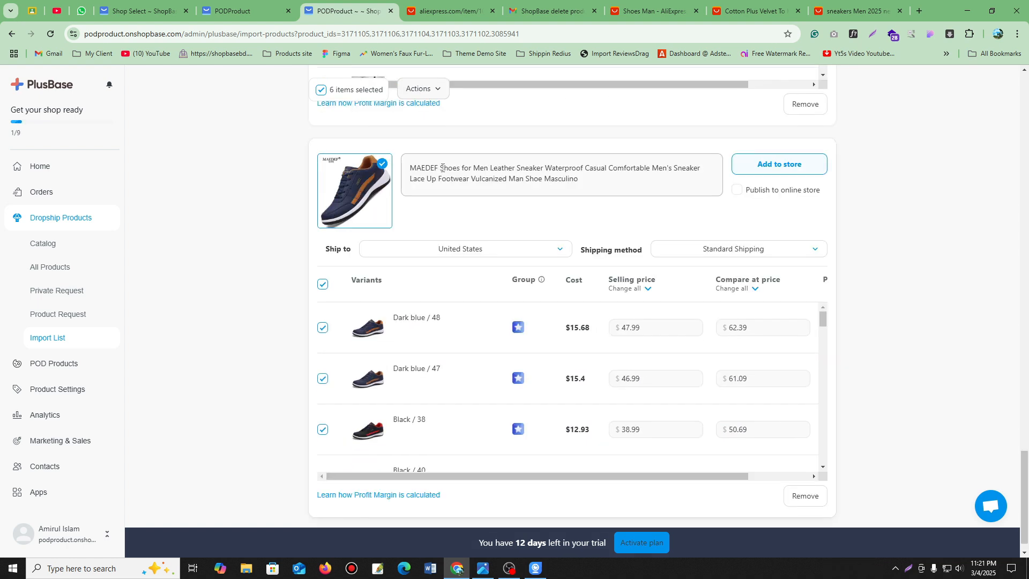
pyautogui.press('BackSpace')
pyautogui.moveTo(644, 168); pyautogui.dragTo(643, 179)
pyautogui.press('BackSpace')
pyautogui.write('Shoe')
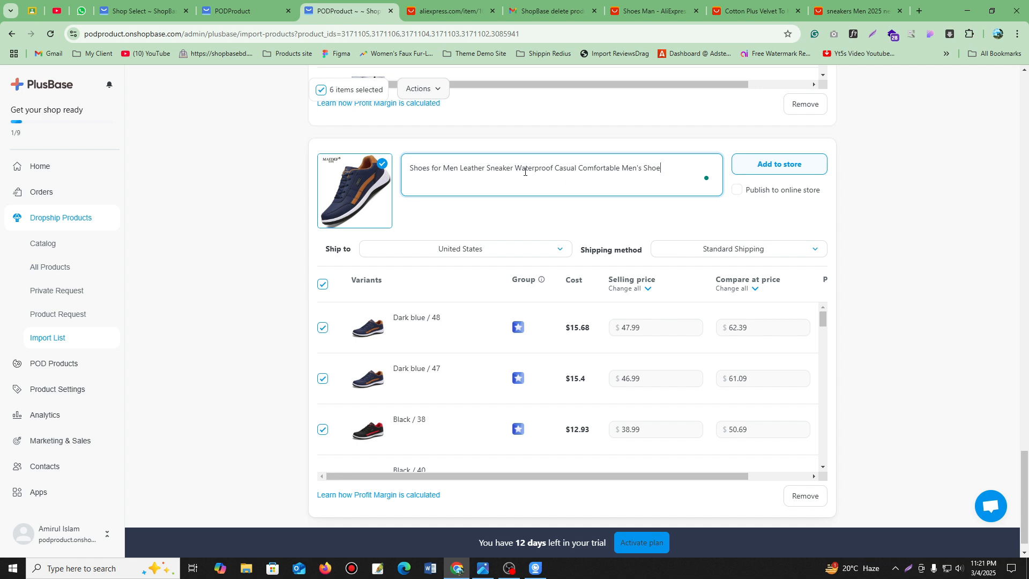
pyautogui.doubleClick(532, 168)
pyautogui.press('BackSpace')
pyautogui.click(738, 190)
# Add the six selected products to the store, saving the option that allows PlusBase to change product information if needed.
pyautogui.scroll(-1, 886, 250)
pyautogui.scroll(15, 895, 252)
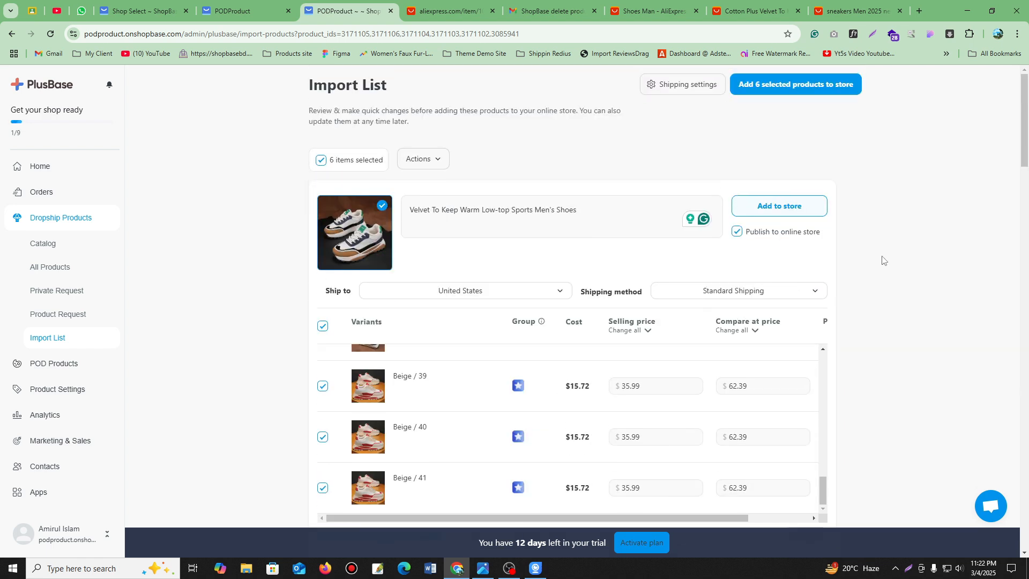
pyautogui.scroll(-9, 879, 263)
pyautogui.scroll(15, 745, 286)
pyautogui.scroll(9, 835, 274)
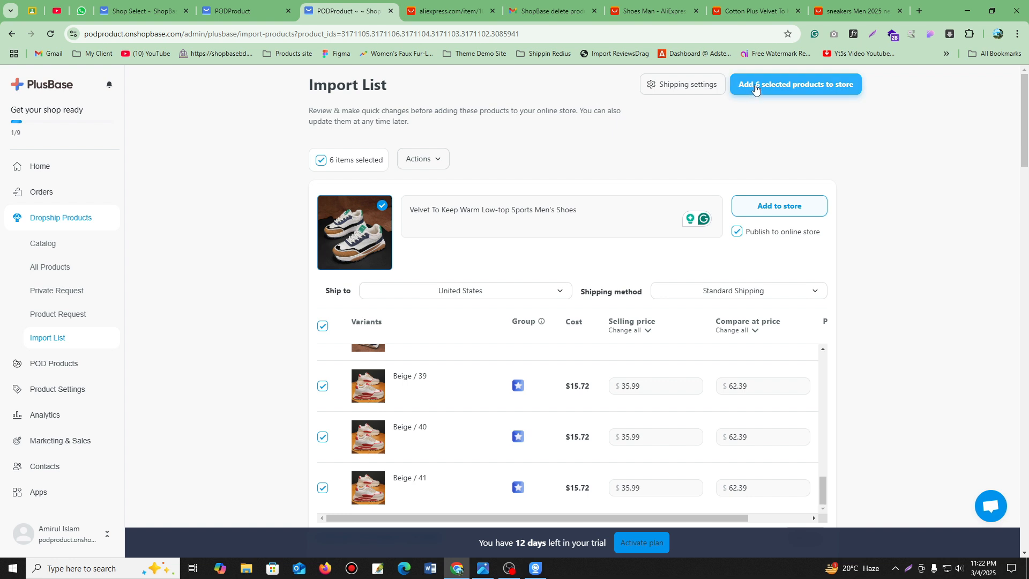
pyautogui.click(792, 87)
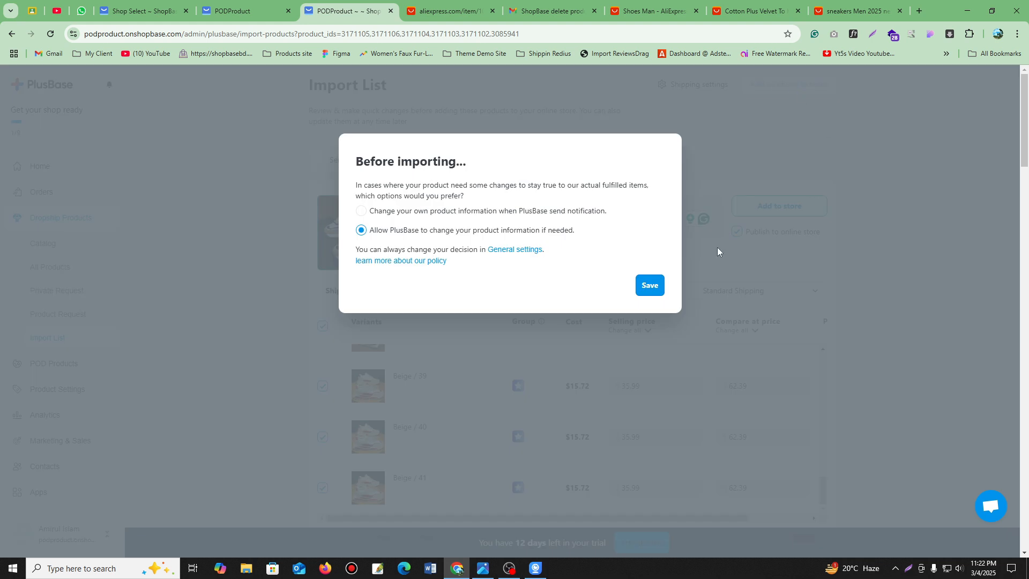
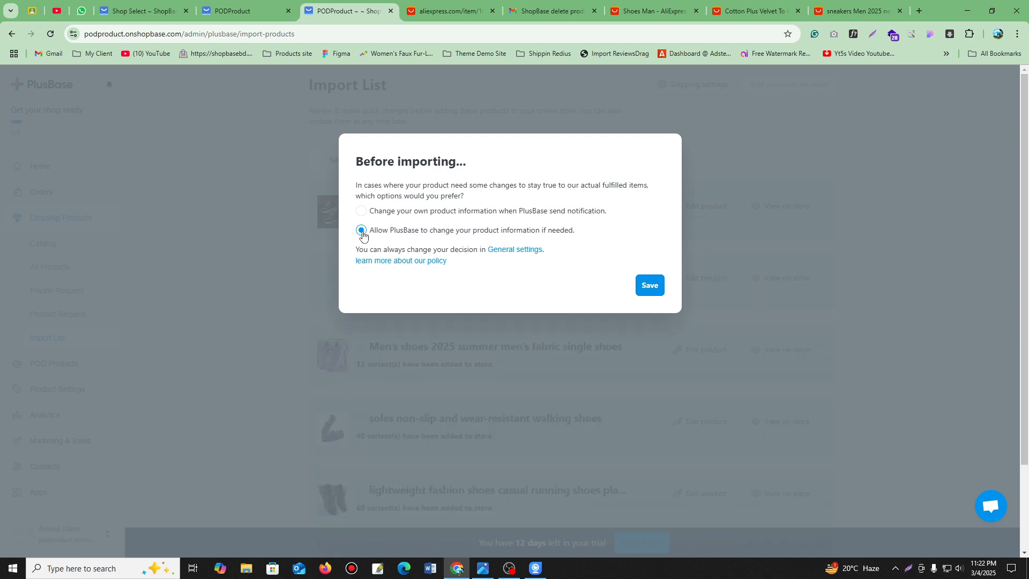
pyautogui.click(651, 286)
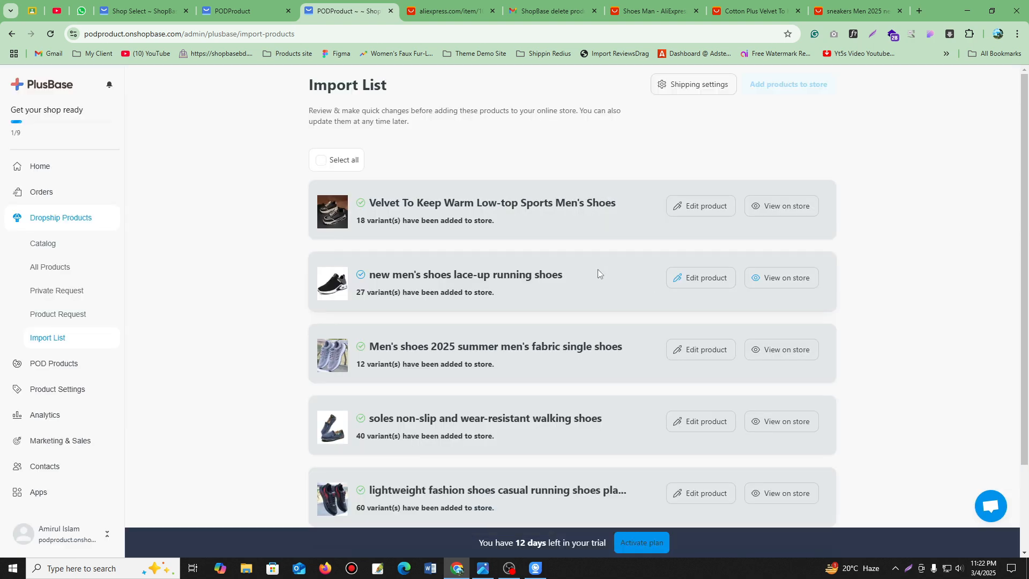
# Check the import list entries of the products added to the store.
pyautogui.scroll(-2, 696, 293)
pyautogui.scroll(2, 696, 293)
pyautogui.scroll(-2, 696, 292)
pyautogui.scroll(2, 697, 292)
pyautogui.scroll(-2, 697, 293)
pyautogui.scroll(2, 696, 293)
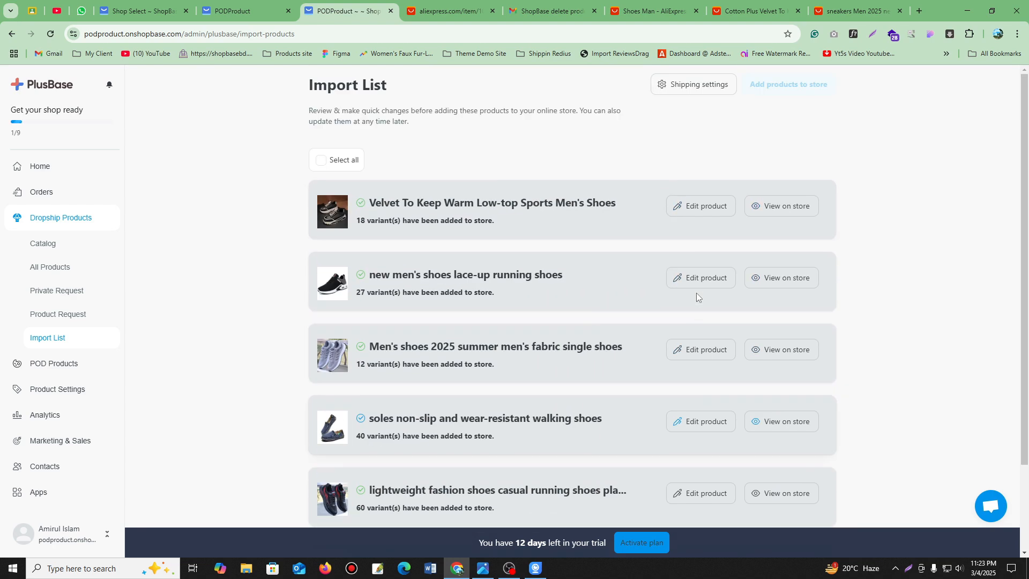
# Open the PODProduct shop's admin from the shop selection page and show all its dropship products.
pyautogui.click(217, 4)
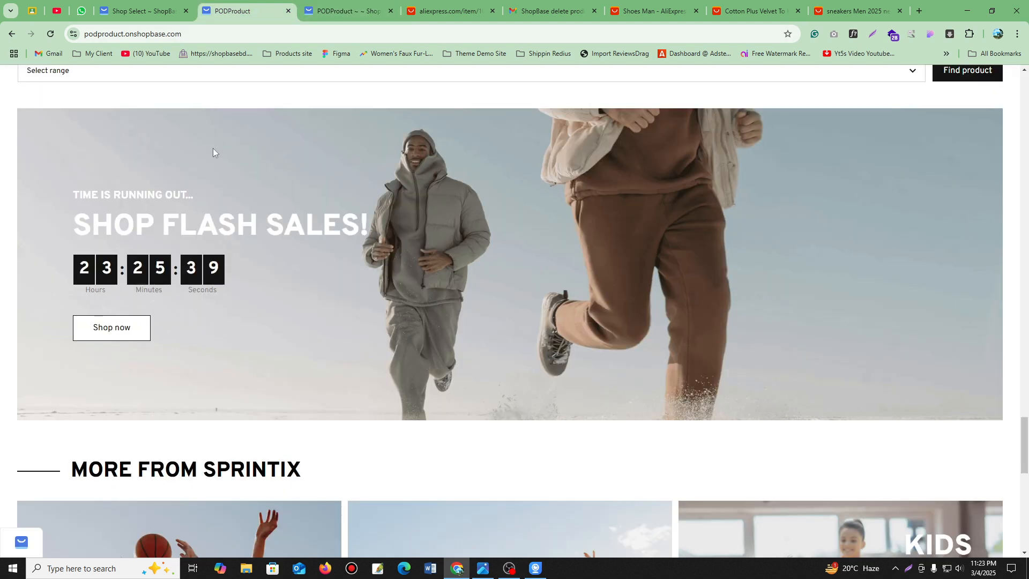
pyautogui.click(145, 10)
pyautogui.click(241, 9)
pyautogui.click(143, 10)
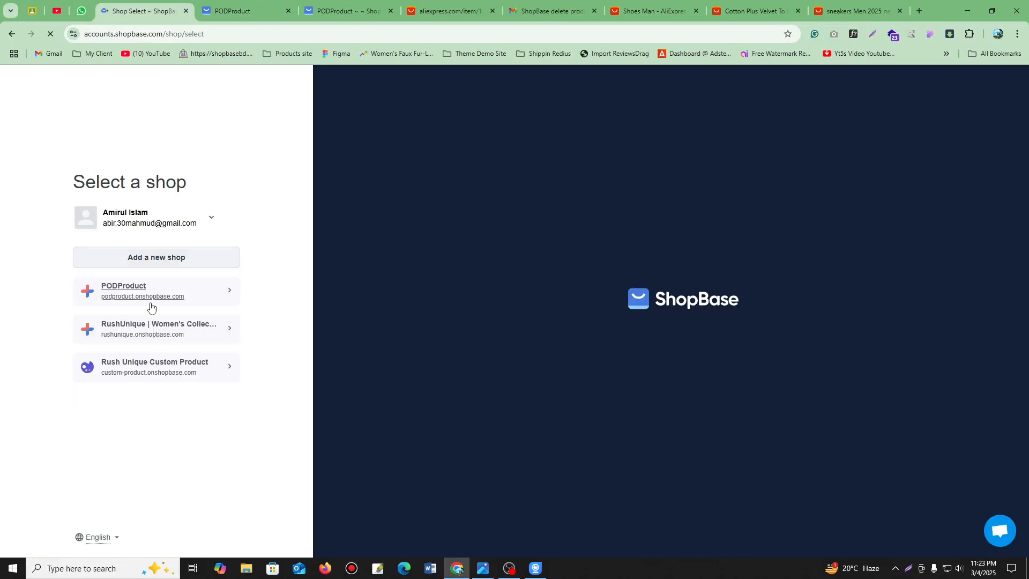
pyautogui.click(151, 306)
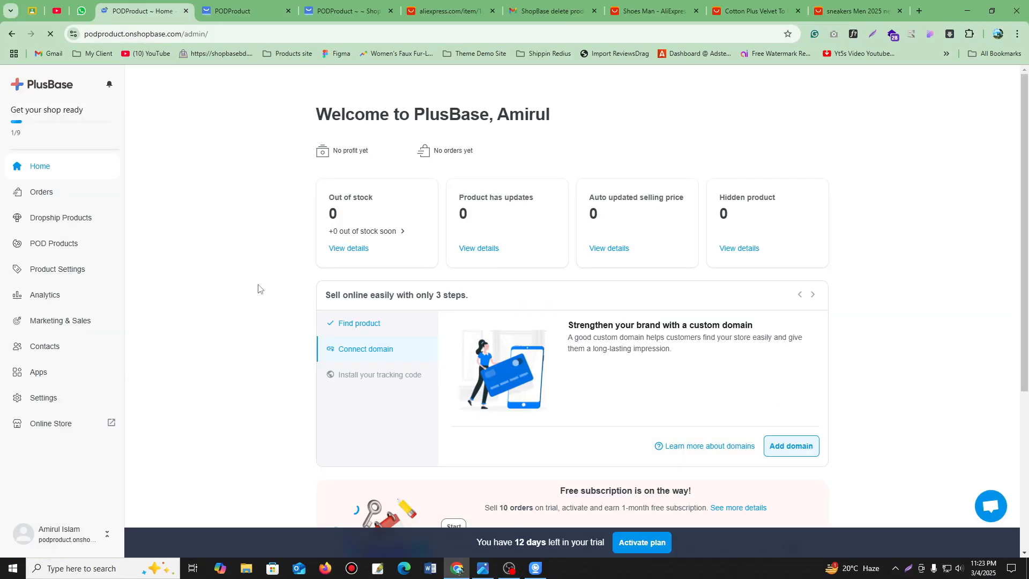
pyautogui.click(73, 217)
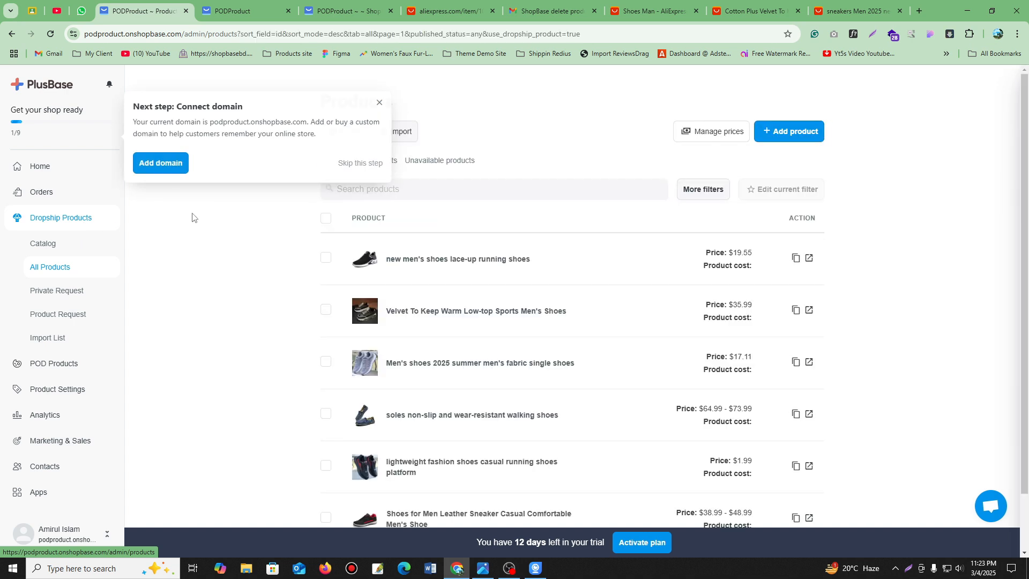
# Review the titles, prices and costs of the six shoe products in the product list and compare with the import list.
pyautogui.scroll(-1, 459, 352)
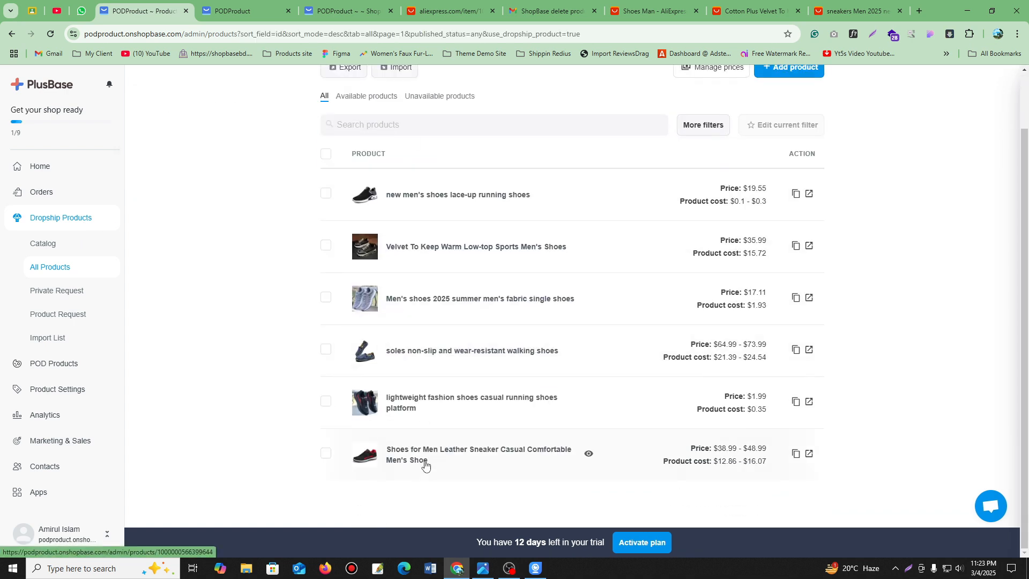
pyautogui.scroll(1, 426, 365)
pyautogui.scroll(-1, 426, 364)
pyautogui.scroll(1, 423, 405)
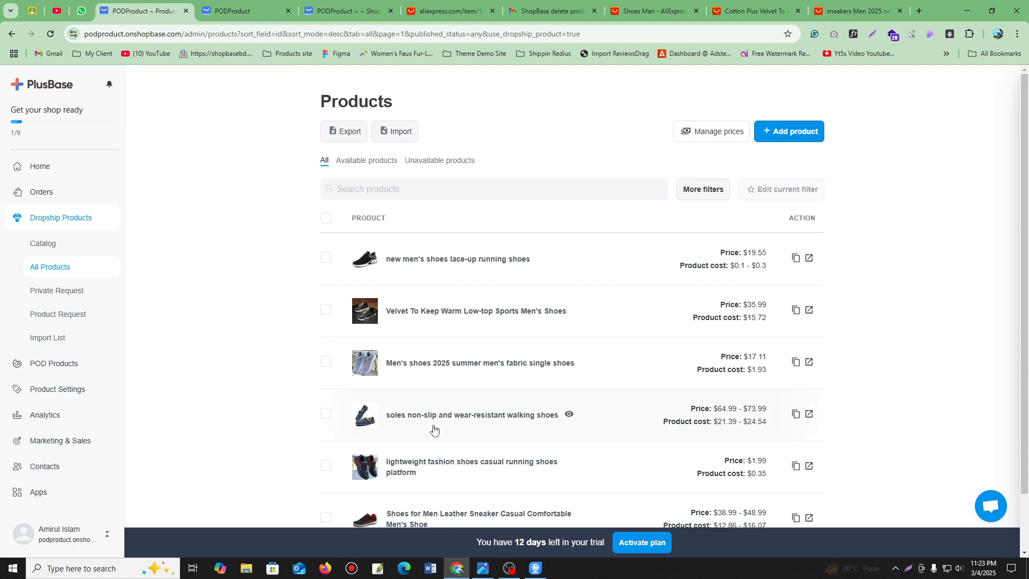
pyautogui.scroll(-1, 437, 418)
pyautogui.scroll(1, 437, 424)
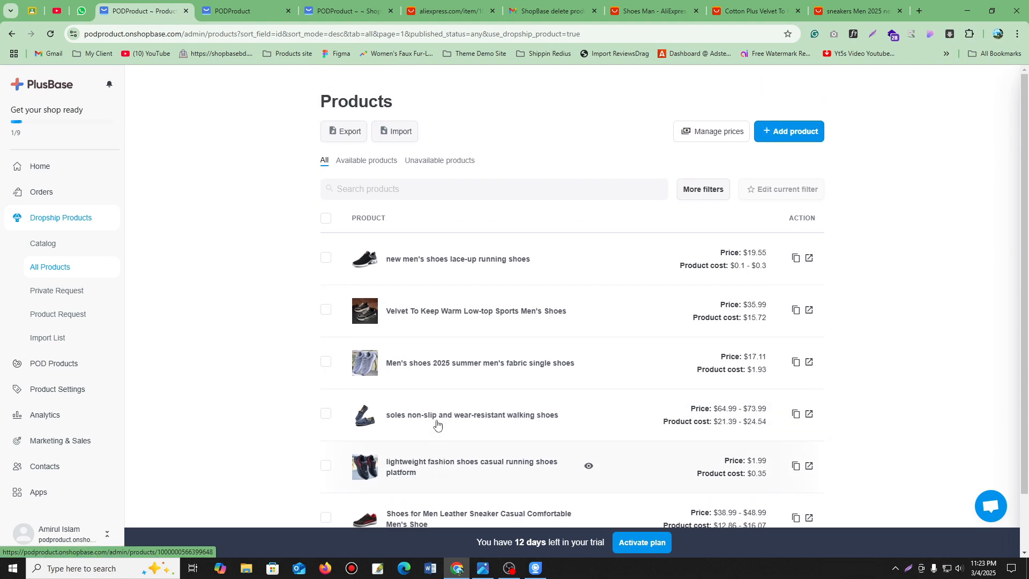
pyautogui.scroll(-1, 437, 425)
pyautogui.click(343, 10)
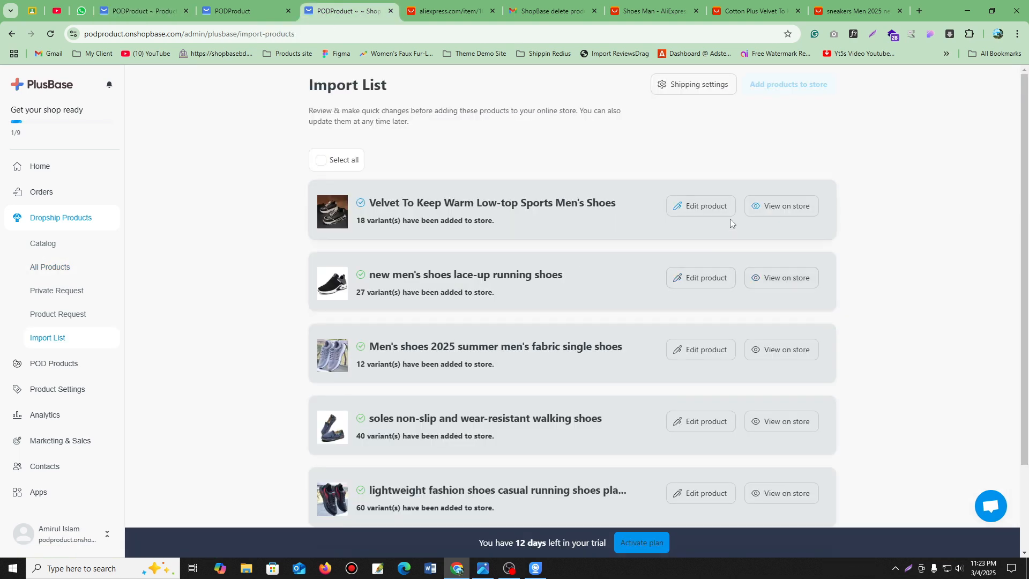
pyautogui.click(142, 11)
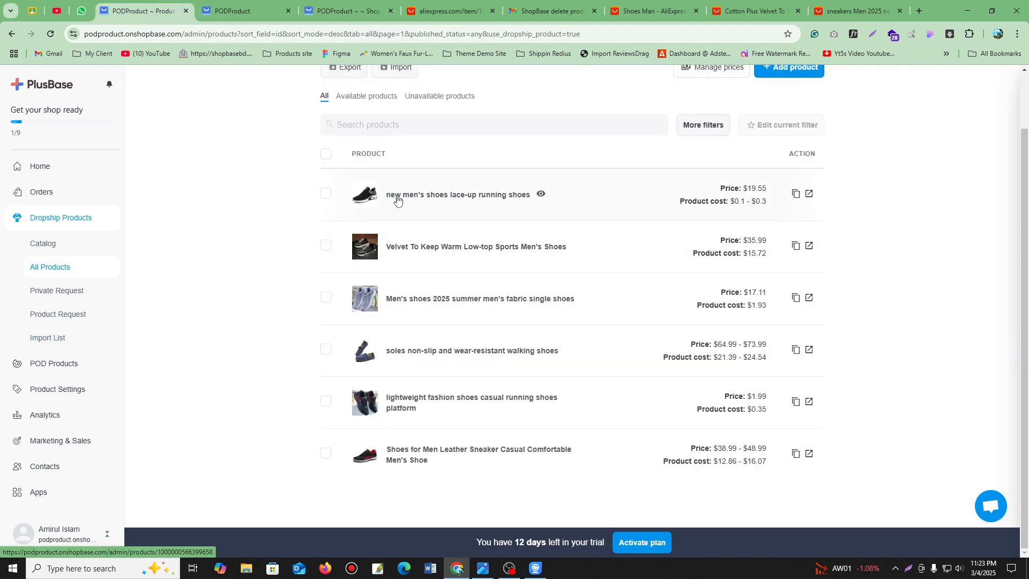
# Open the "new men's shoes lace-up running shoes" product and examine its availability settings and description images.
pyautogui.click(443, 200)
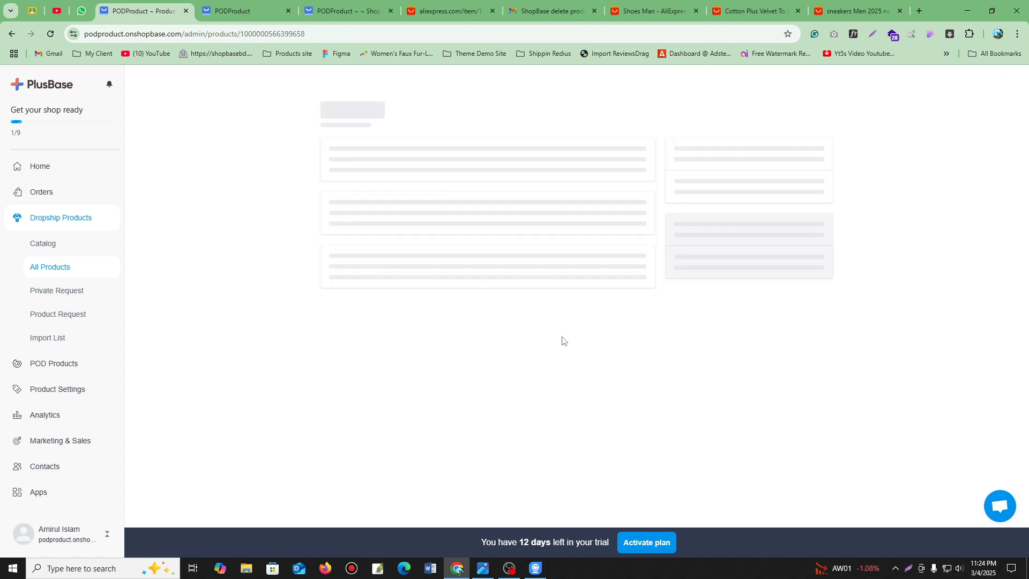
pyautogui.scroll(-5, 582, 317)
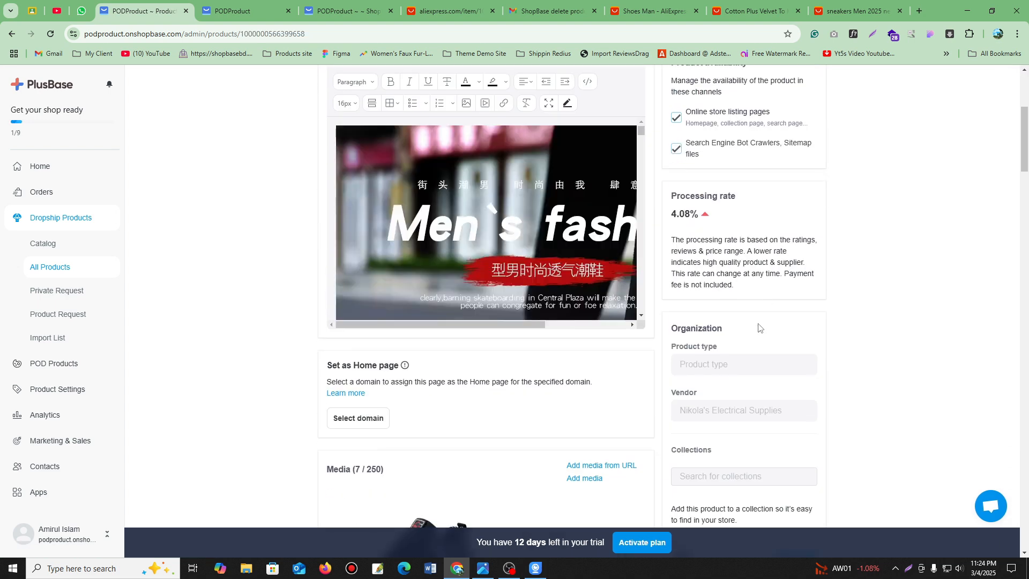
pyautogui.scroll(4, 570, 236)
pyautogui.scroll(-2, 573, 261)
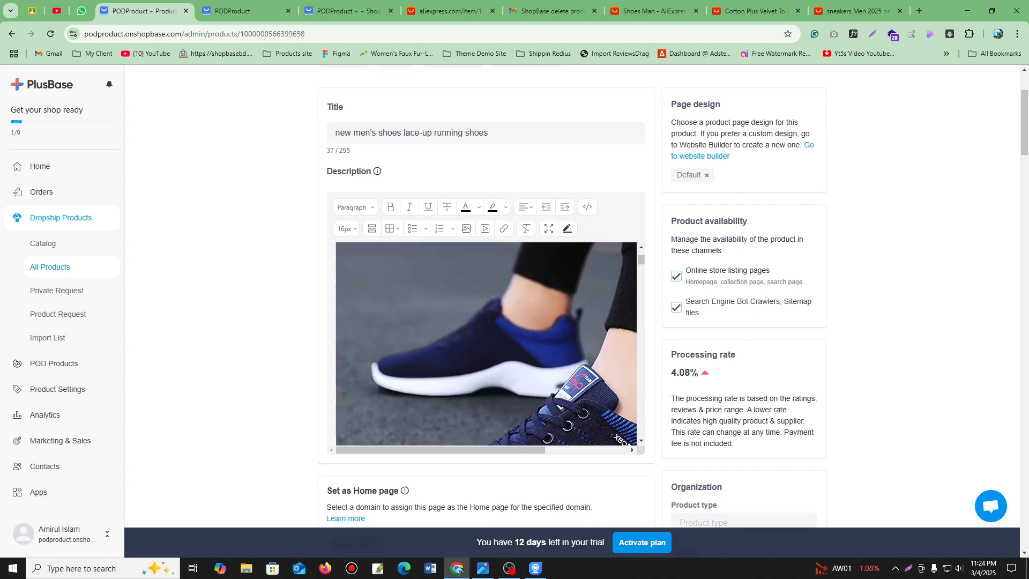
pyautogui.scroll(2, 518, 305)
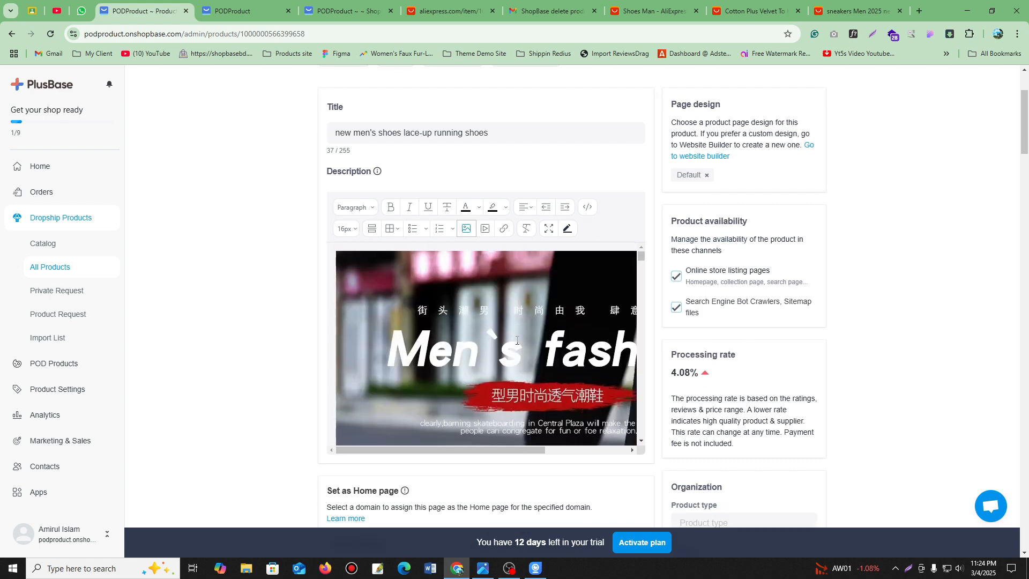
pyautogui.scroll(-6, 517, 340)
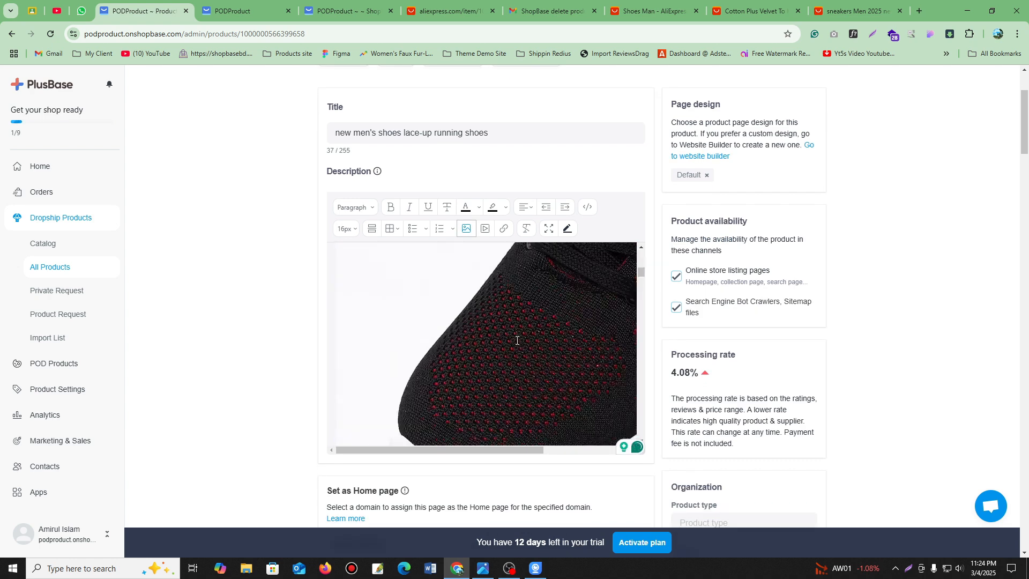
pyautogui.scroll(6, 518, 341)
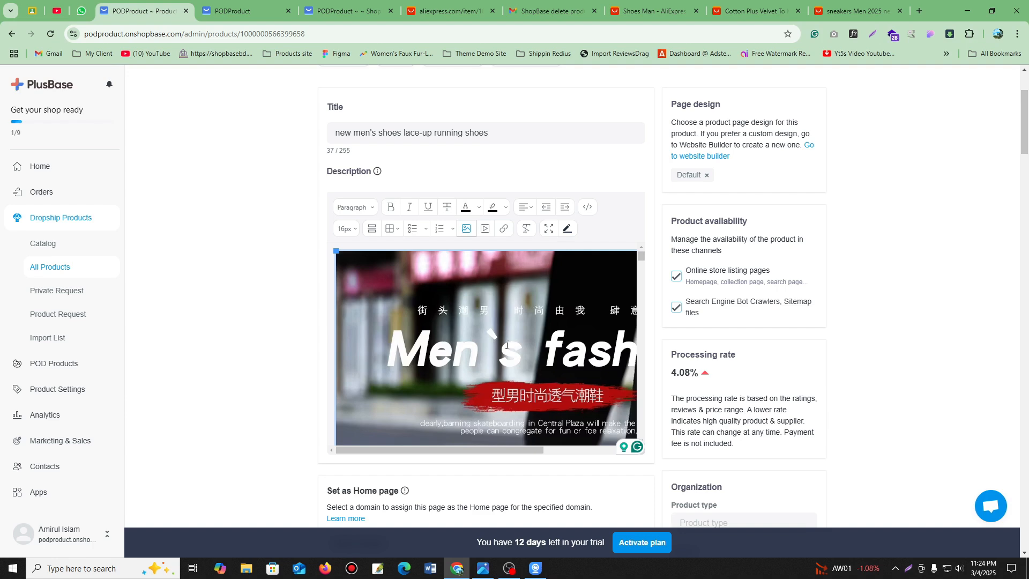
# Delete the description images with Chinese text that come before the "FOOT MODEL SHOW" image.
pyautogui.press('Delete')
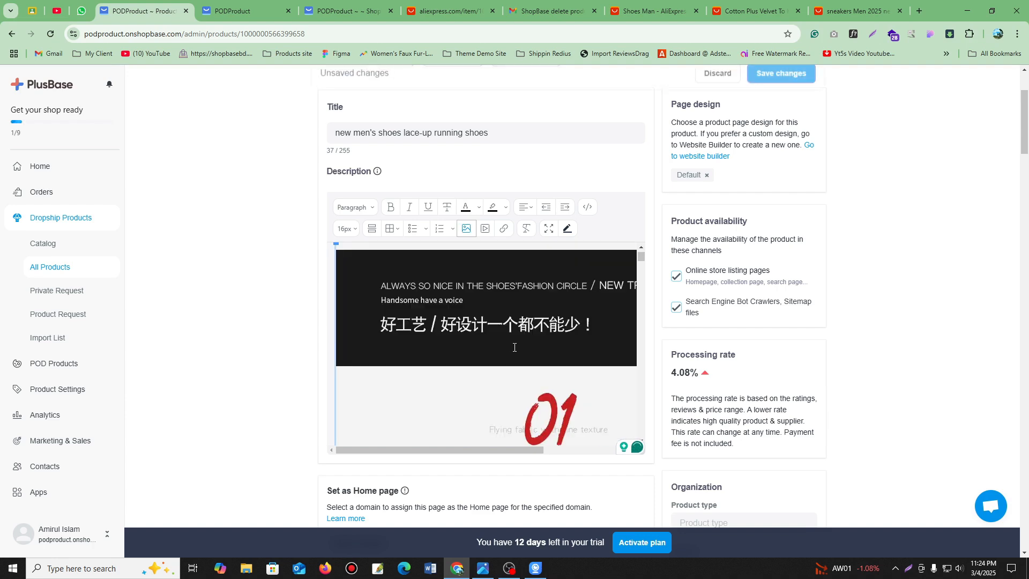
pyautogui.scroll(-3, 514, 347)
pyautogui.scroll(-4, 499, 335)
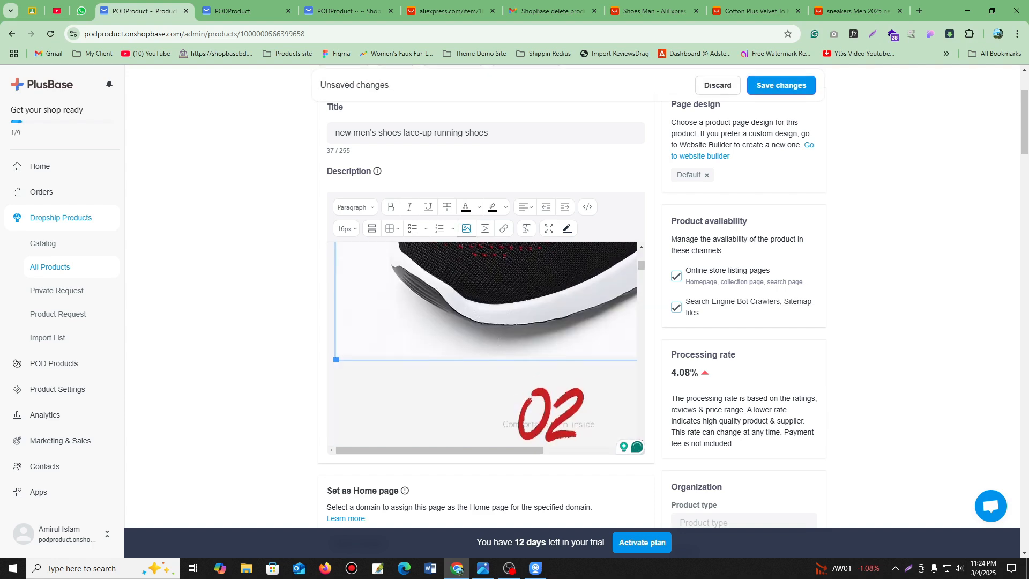
pyautogui.scroll(4, 502, 335)
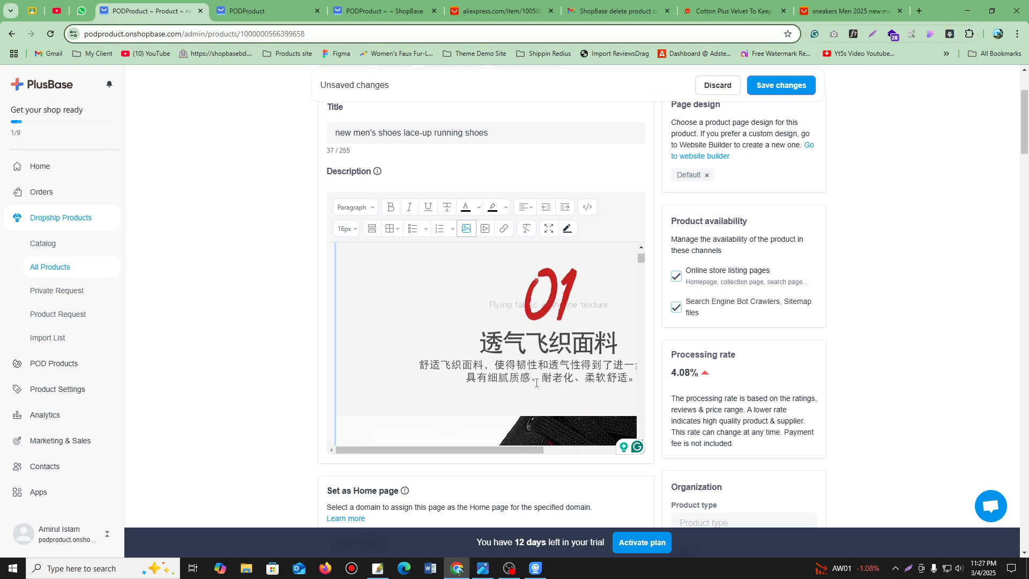
pyautogui.scroll(1, 531, 375)
pyautogui.scroll(-3, 521, 355)
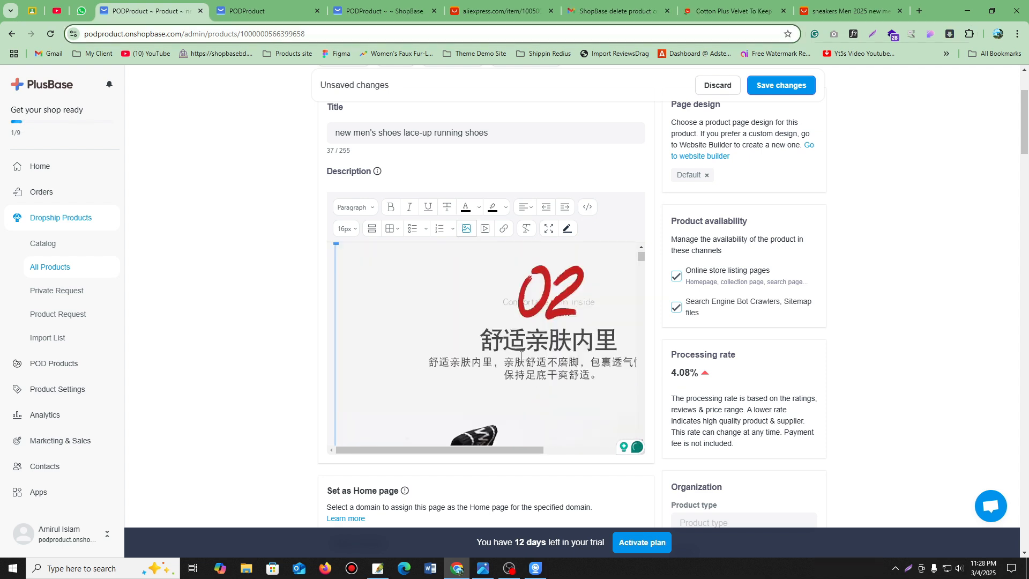
pyautogui.scroll(-5, 521, 355)
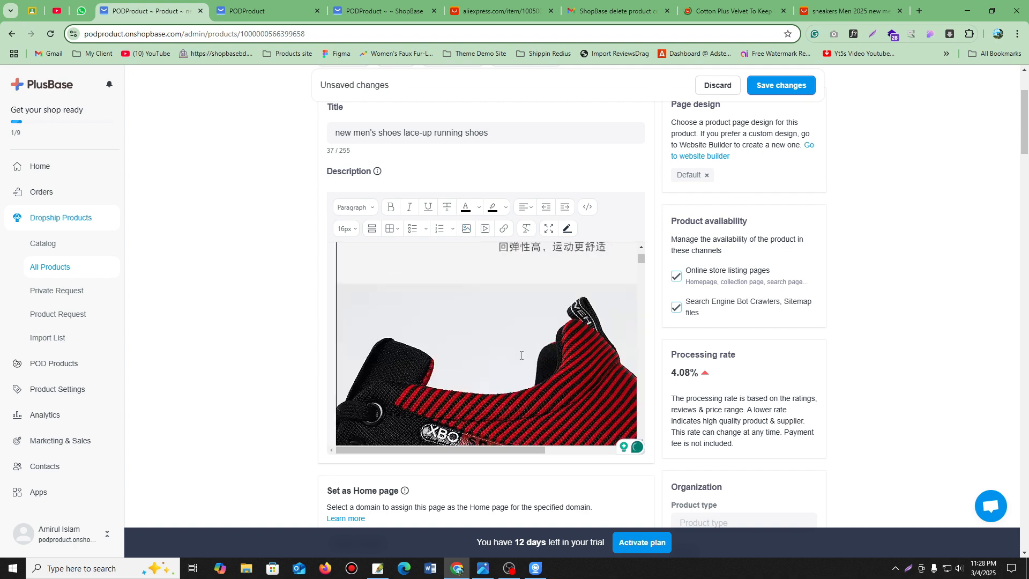
pyautogui.scroll(-6, 521, 355)
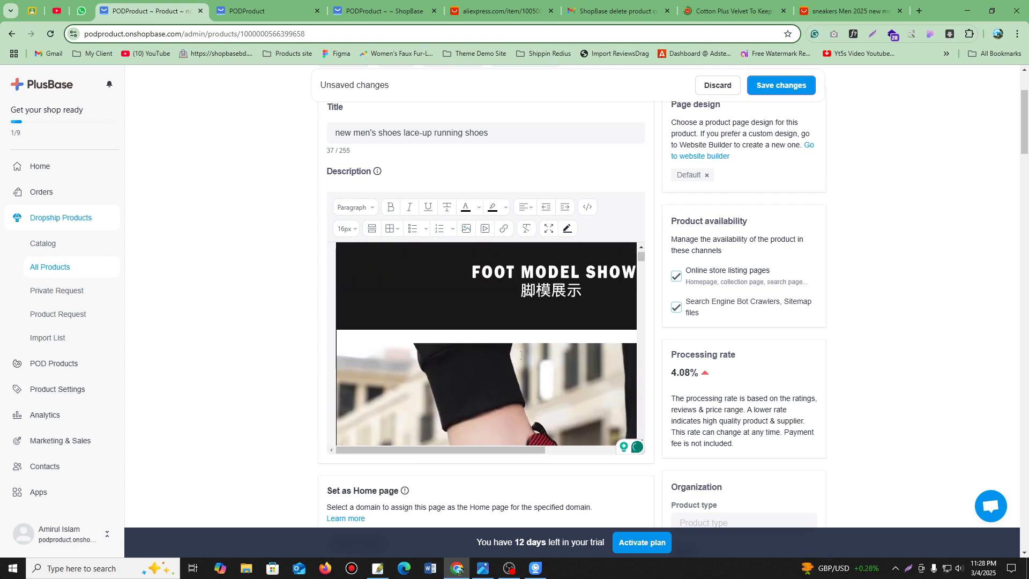
# Select the "FOOT MODEL SHOW" image in the description and look through the remaining description images.
pyautogui.click(518, 306)
pyautogui.scroll(3, 511, 355)
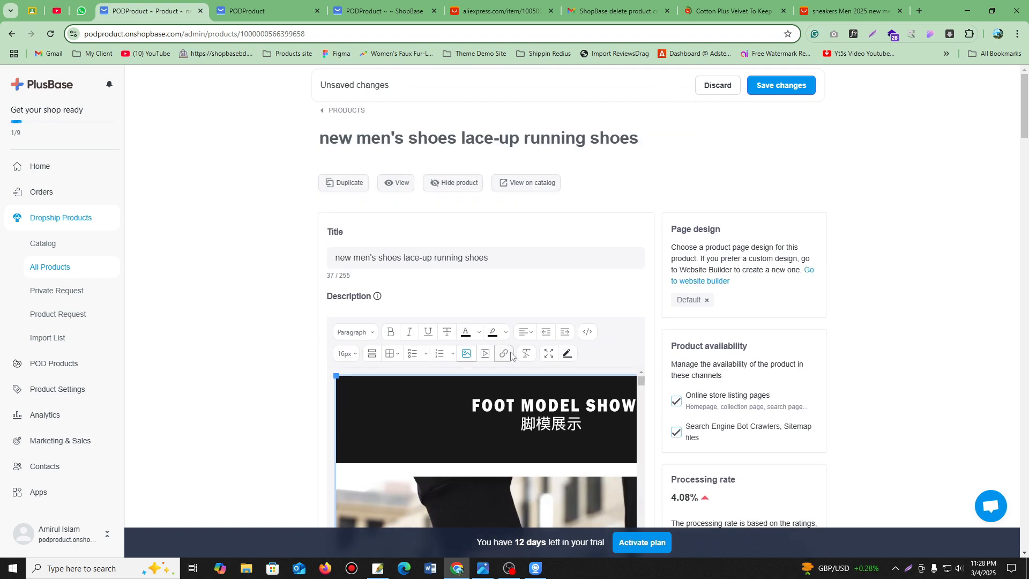
pyautogui.scroll(-6, 511, 356)
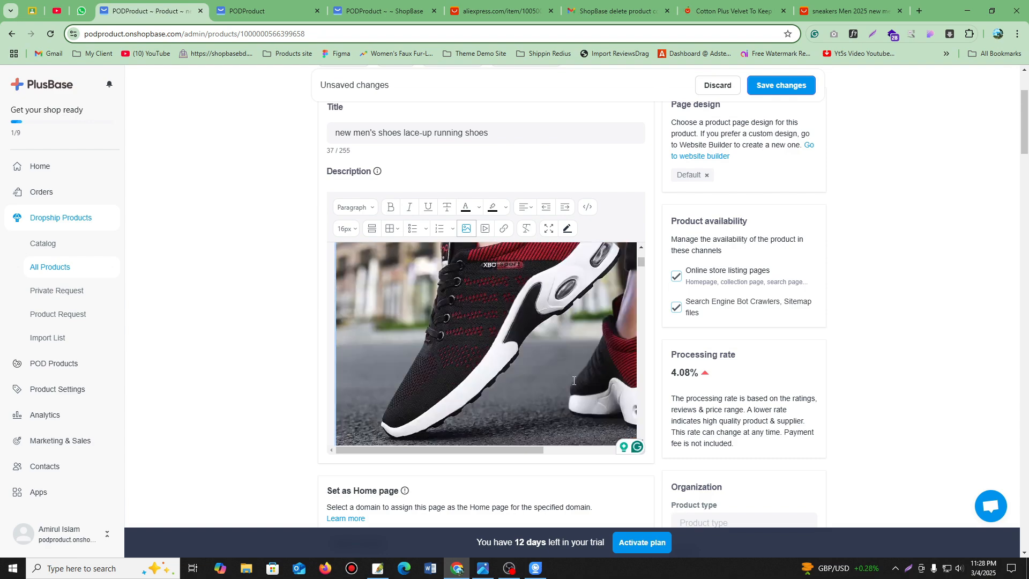
pyautogui.scroll(8, 574, 381)
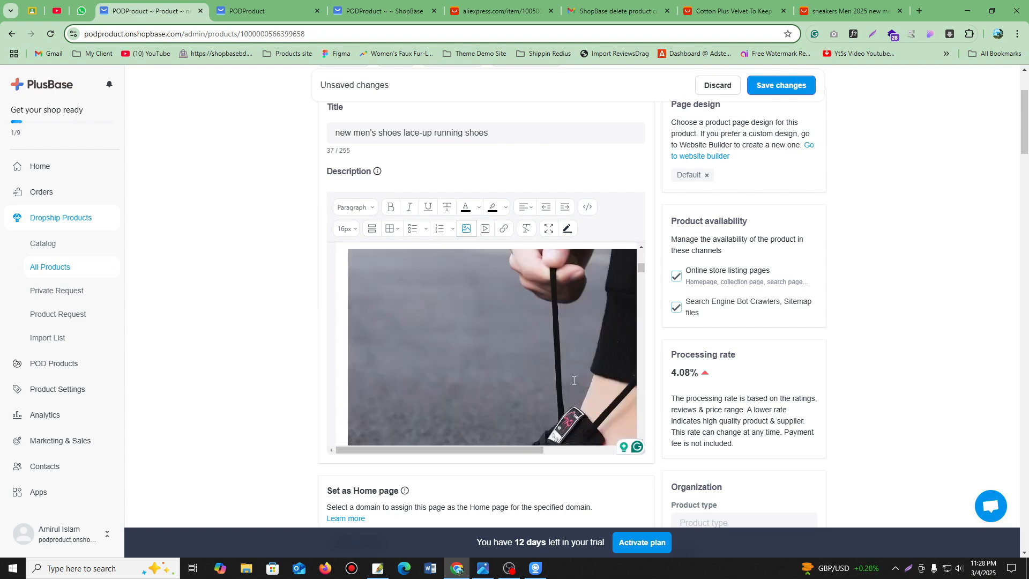
pyautogui.scroll(-10, 574, 380)
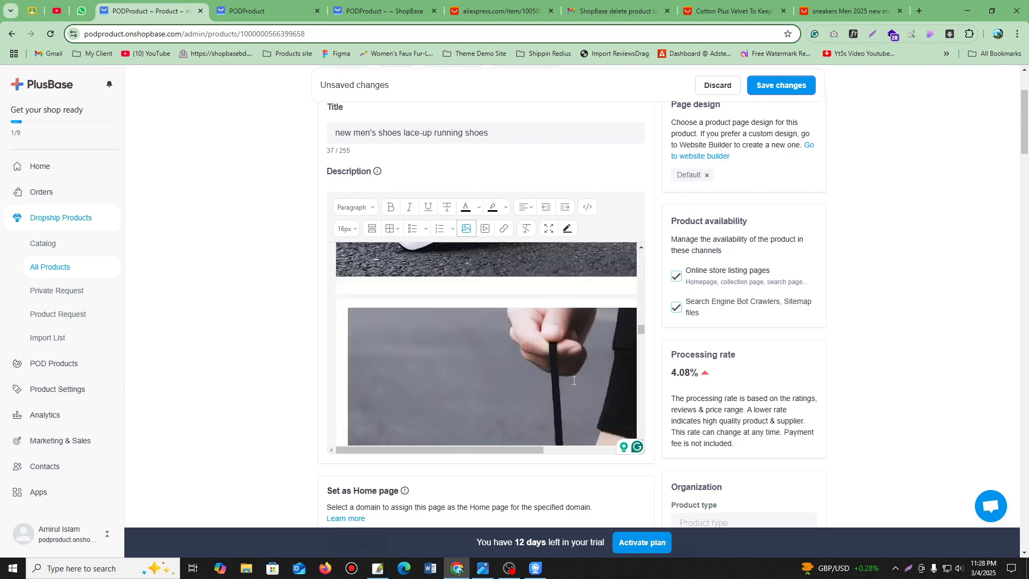
pyautogui.scroll(10, 574, 381)
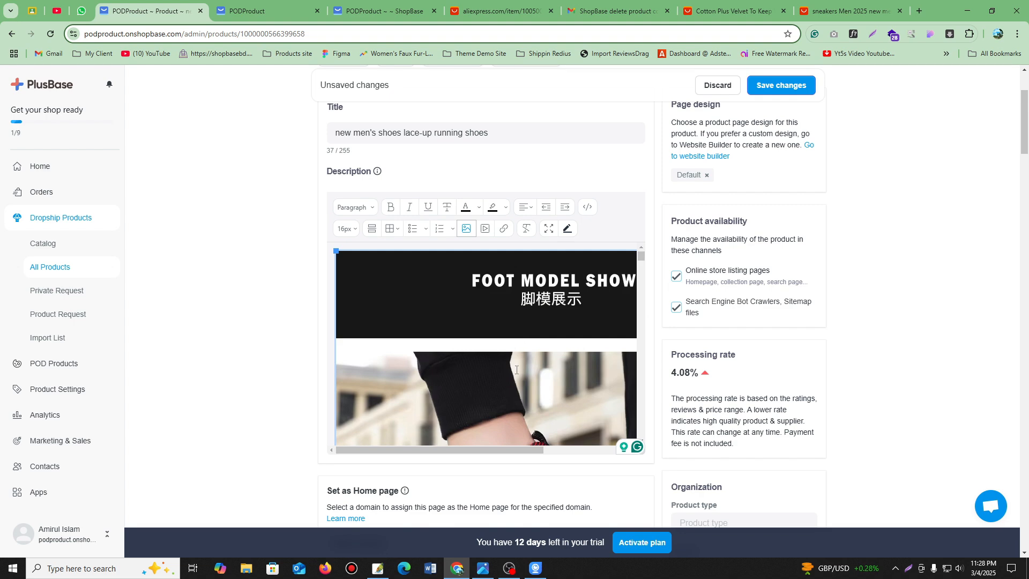
# Preview the collage image with Chinese text in the product's media and delete it.
pyautogui.scroll(-10, 516, 370)
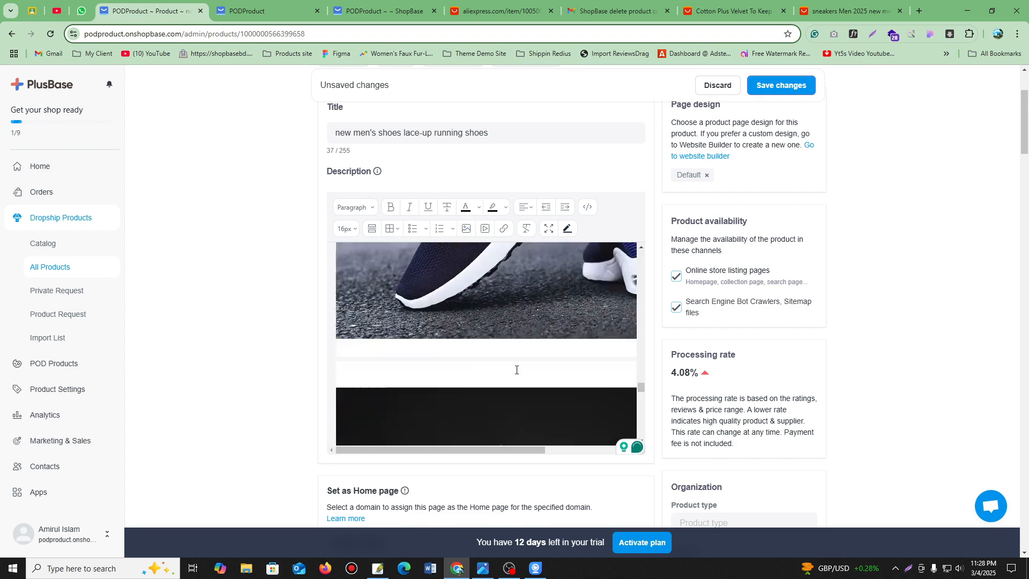
pyautogui.scroll(-5, 517, 370)
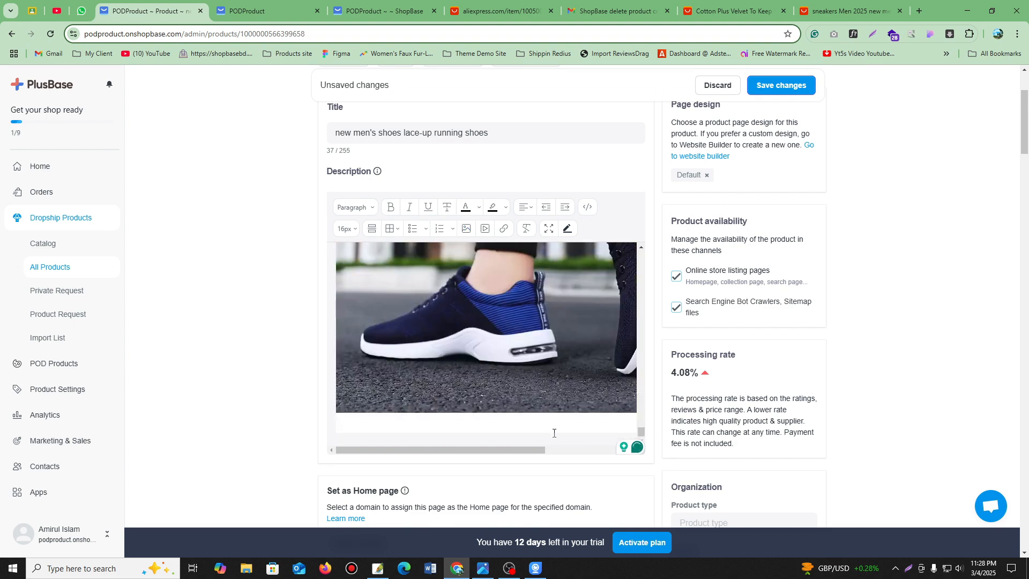
pyautogui.scroll(5, 541, 386)
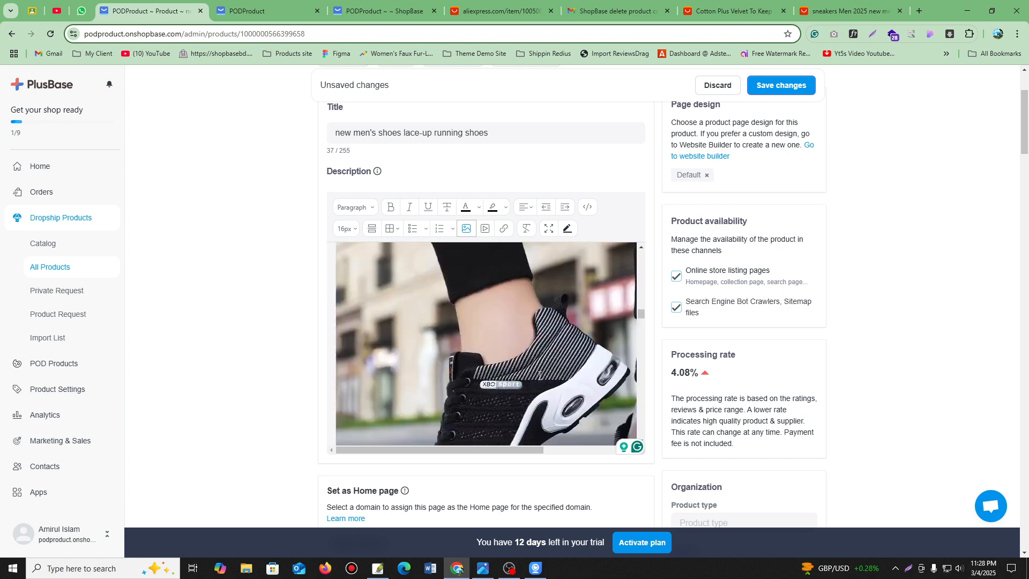
pyautogui.scroll(6, 539, 376)
pyautogui.scroll(-7, 901, 410)
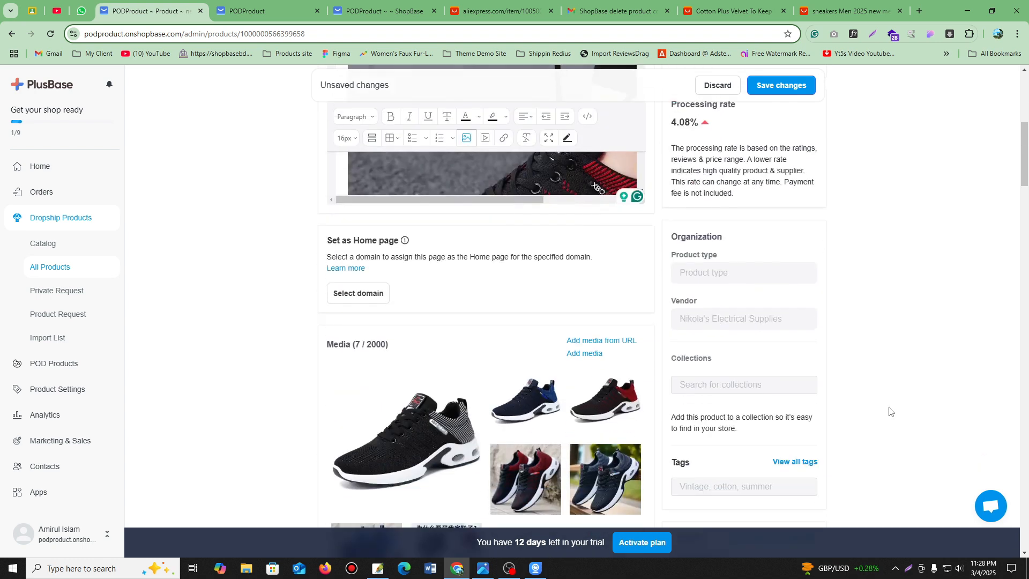
pyautogui.moveTo(456, 441)
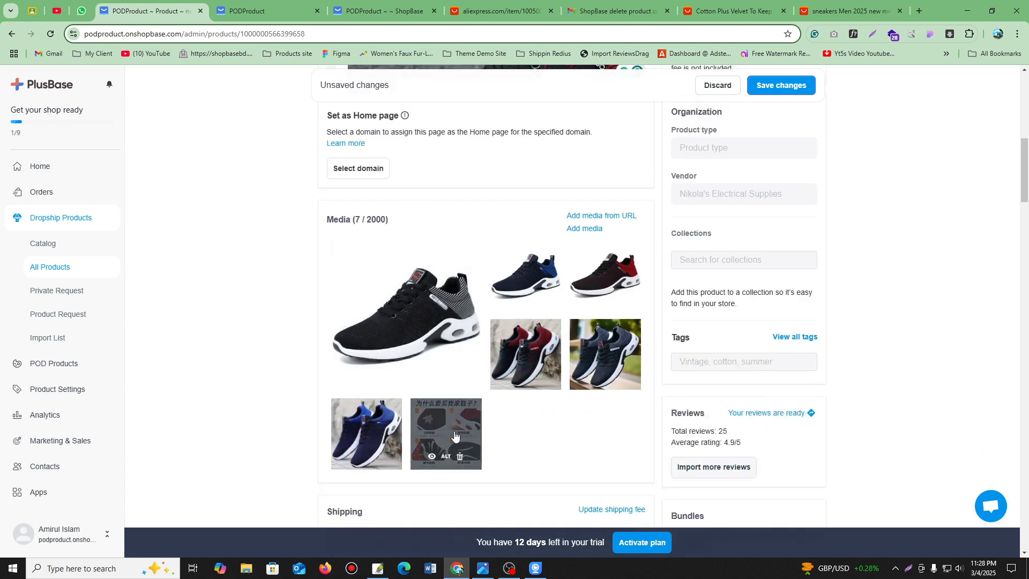
pyautogui.click(432, 457)
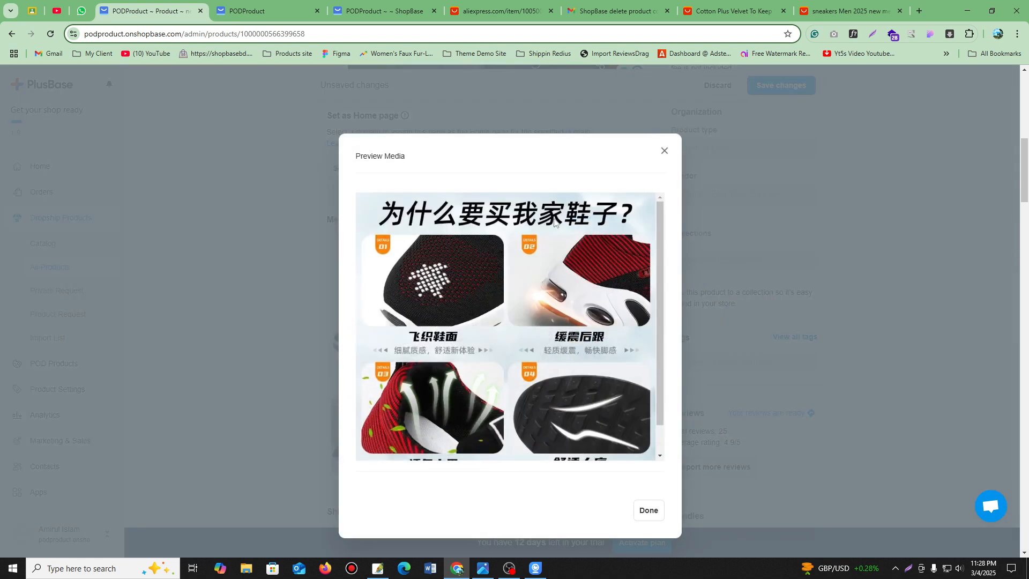
pyautogui.click(664, 151)
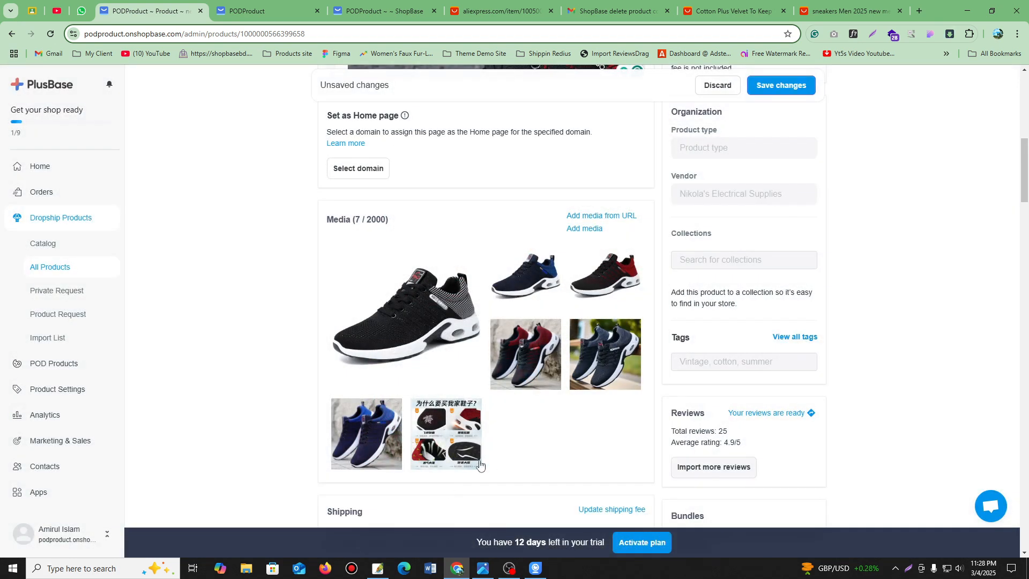
pyautogui.click(463, 461)
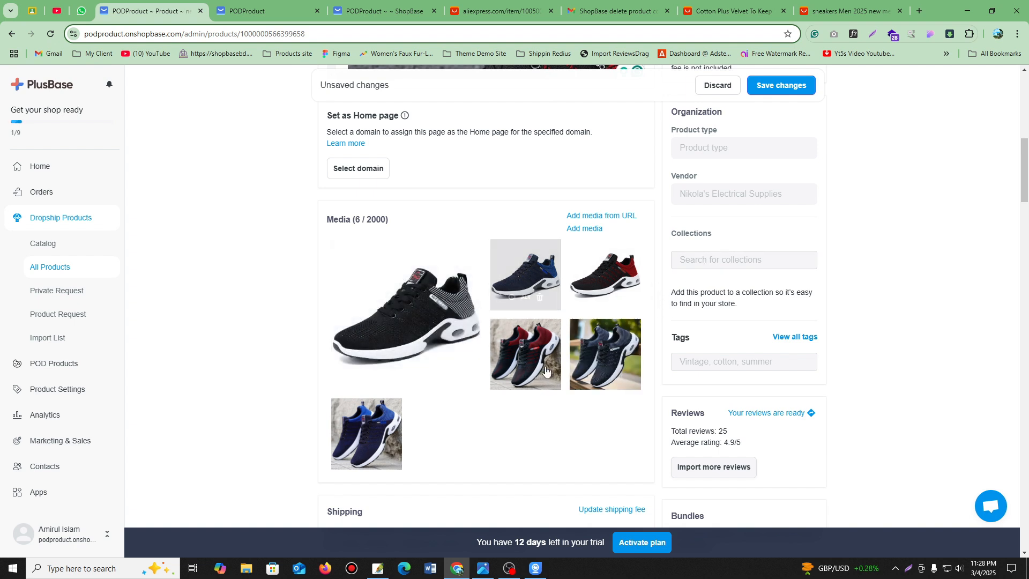
pyautogui.click(721, 259)
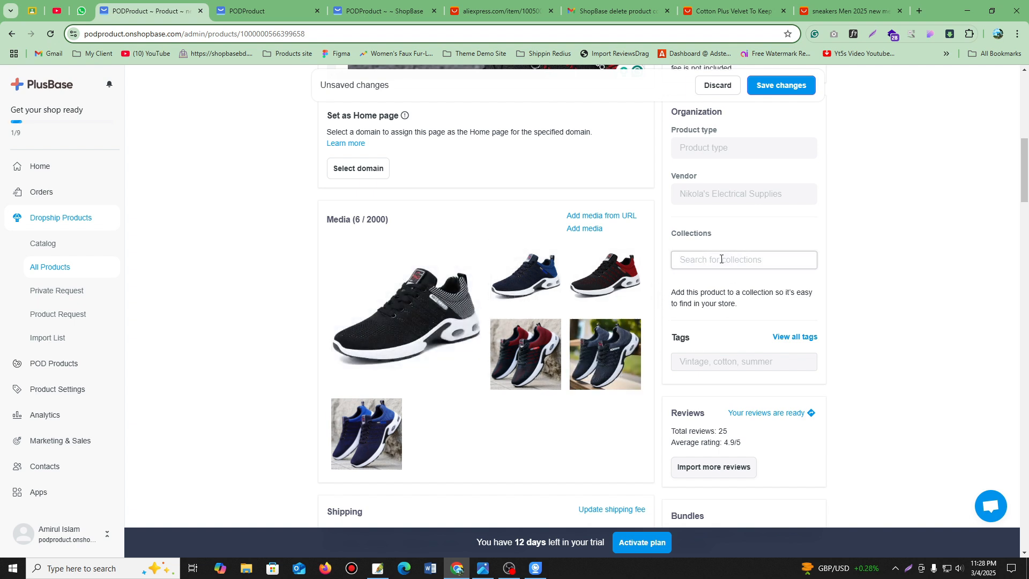
pyautogui.write('m')
pyautogui.hotkey('ctrl', 'shift', 'Left')
pyautogui.hotkey('ctrl', 'shift', 'Left')
pyautogui.press('BackSpace')
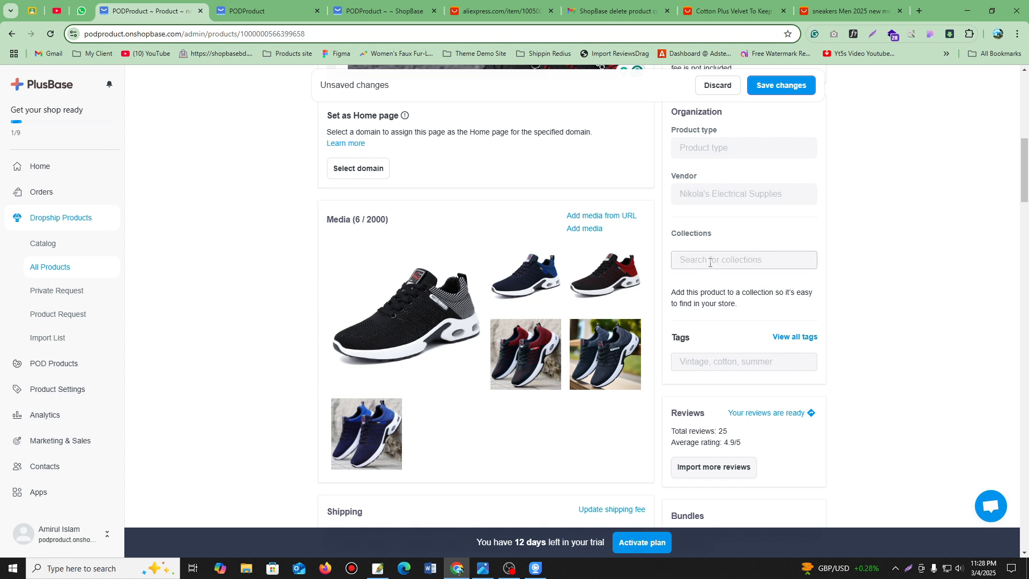
pyautogui.click(721, 283)
pyautogui.click(721, 266)
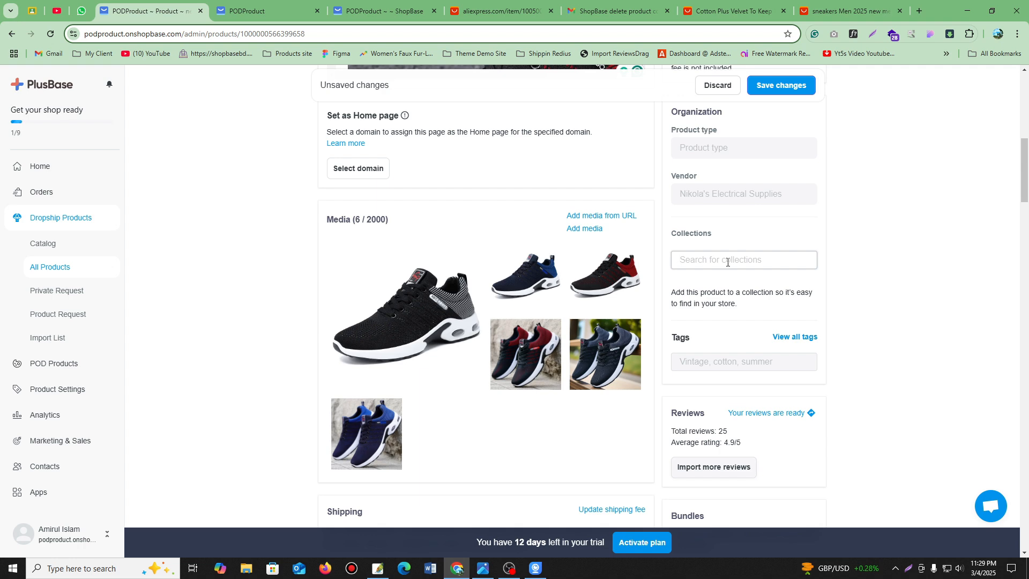
# Open the store's collections list and delete the Best Selling, Beauty & Health and Home Devices collections.
pyautogui.click(252, 11)
pyautogui.click(364, 11)
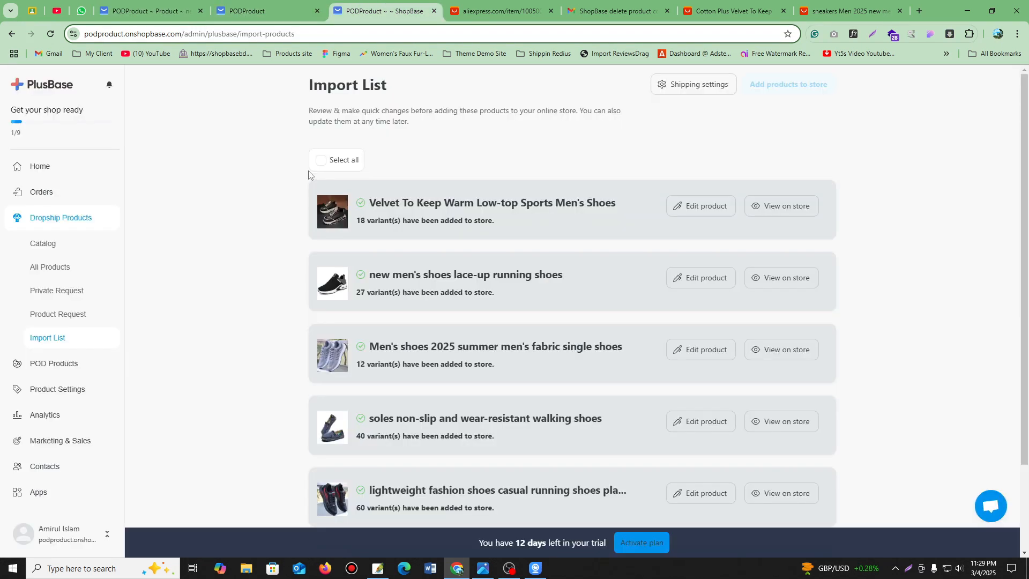
pyautogui.click(89, 220)
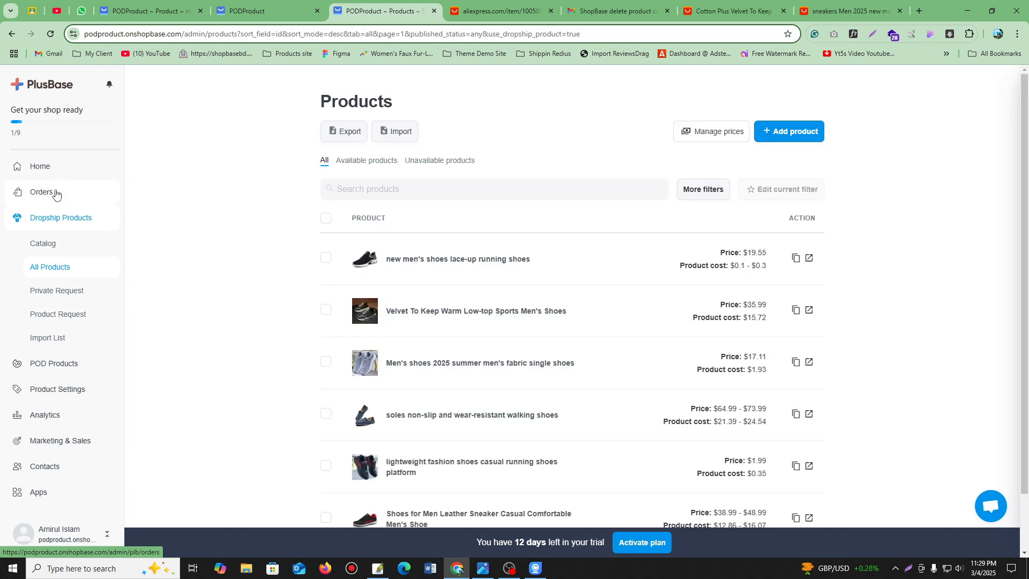
pyautogui.click(69, 396)
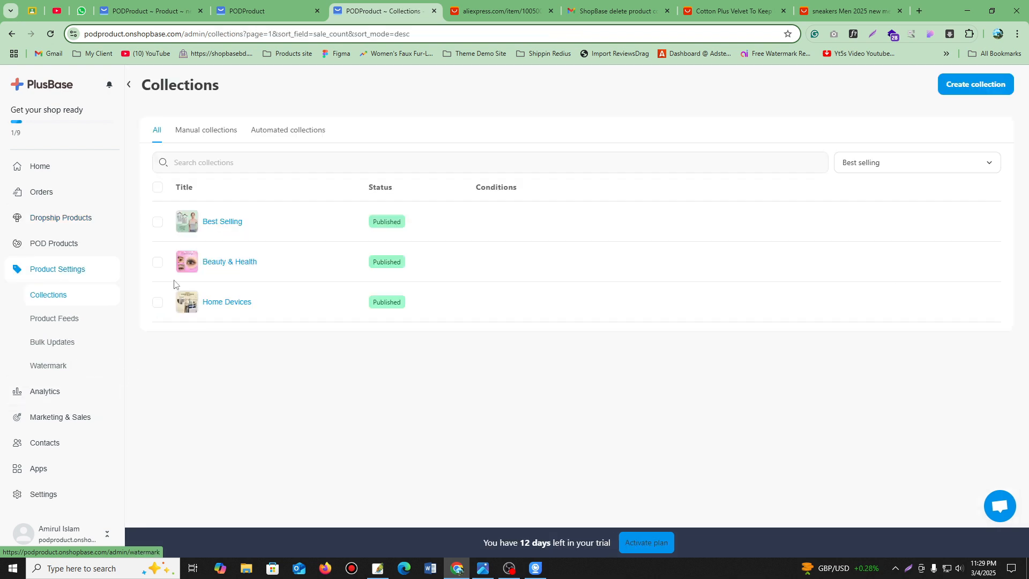
pyautogui.click(158, 189)
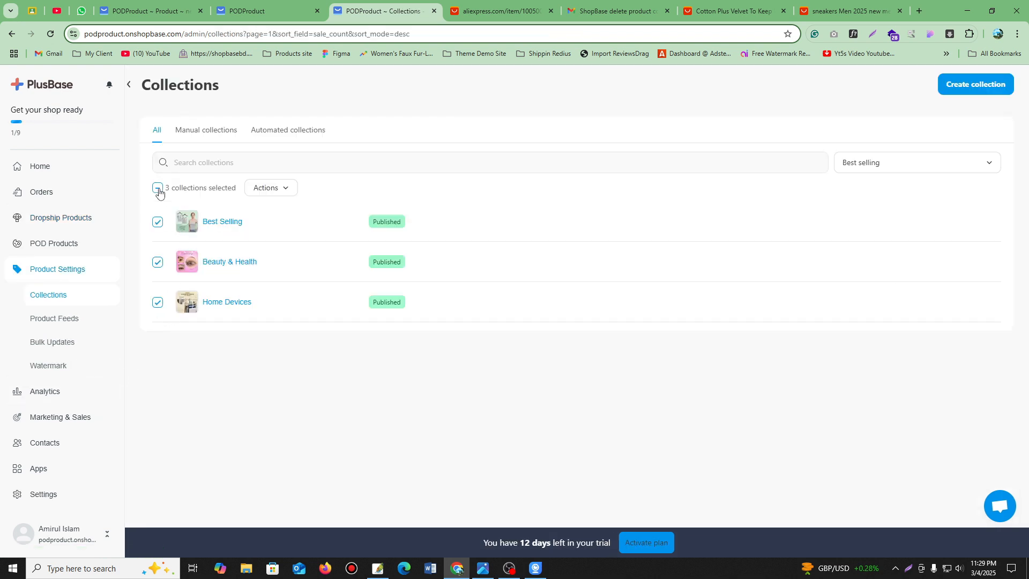
pyautogui.click(275, 188)
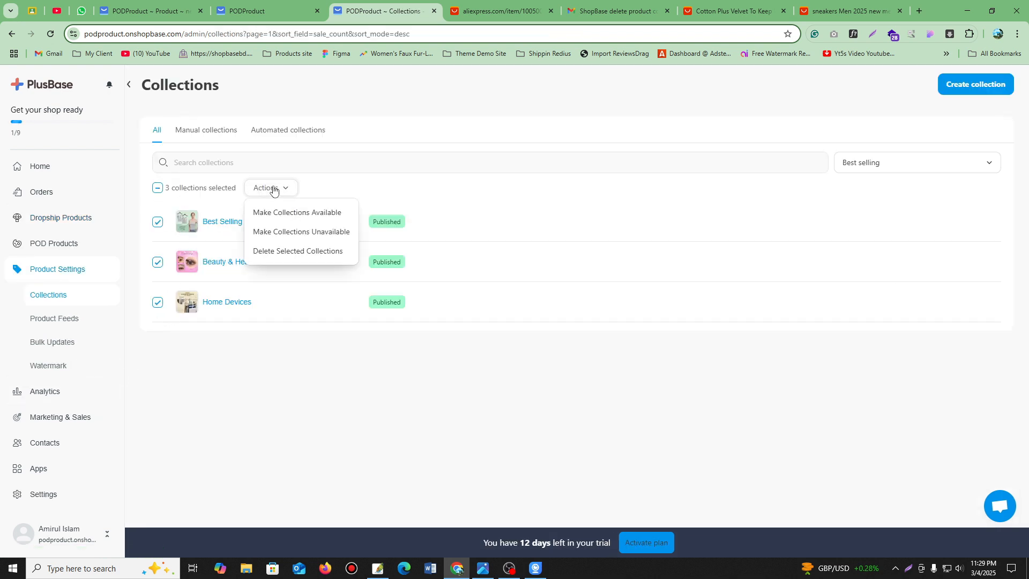
pyautogui.click(285, 253)
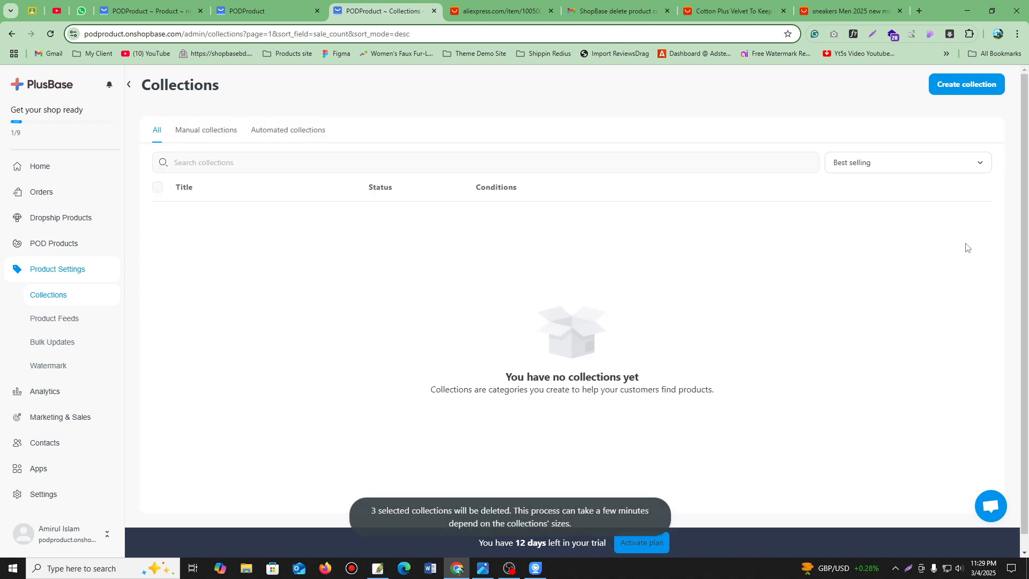
# Start a new collection titled "Men Shoes" and set its collection type to Manual.
pyautogui.click(959, 91)
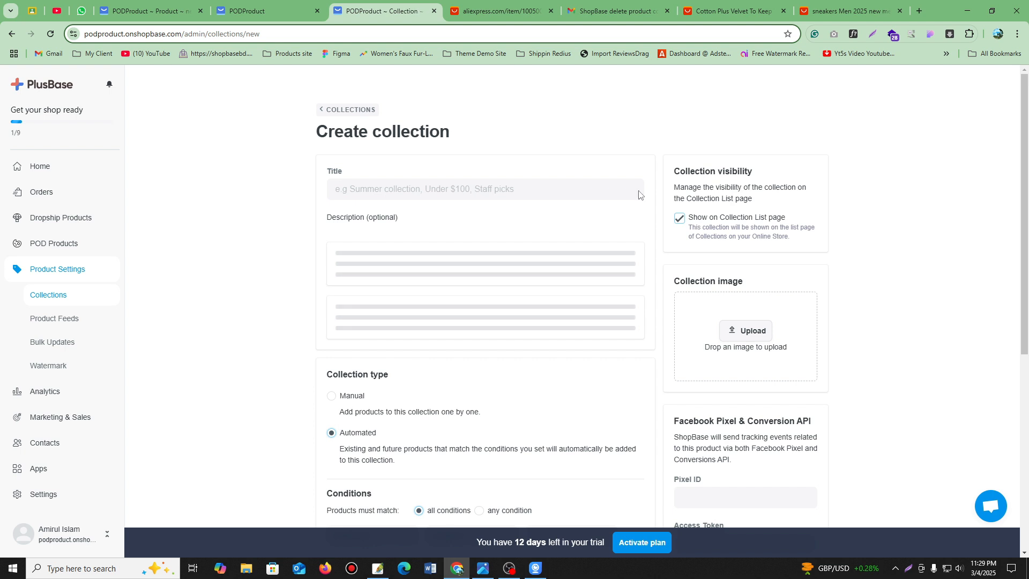
pyautogui.click(497, 193)
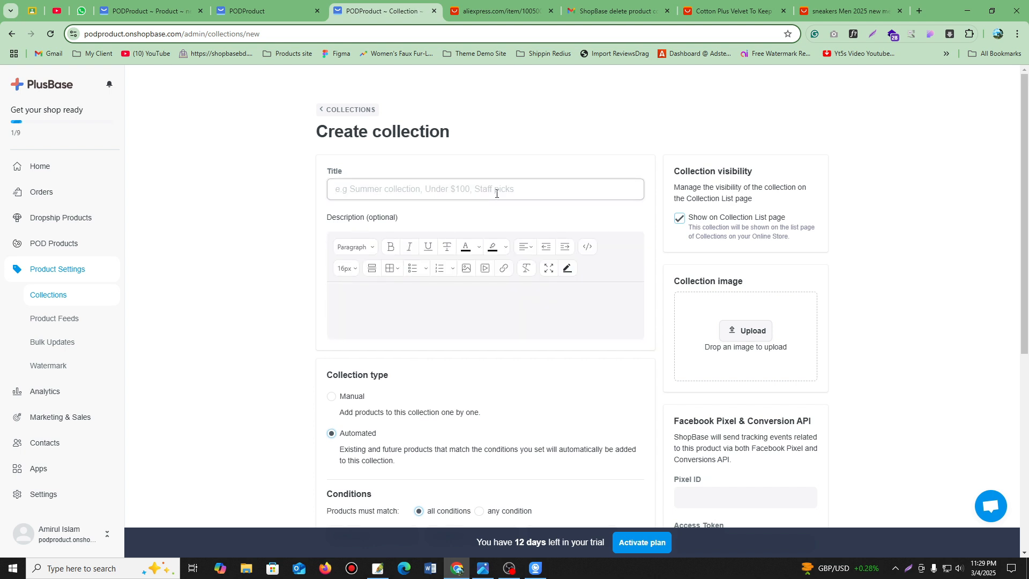
pyautogui.write('men shoes')
pyautogui.press('Home')
pyautogui.press('Delete')
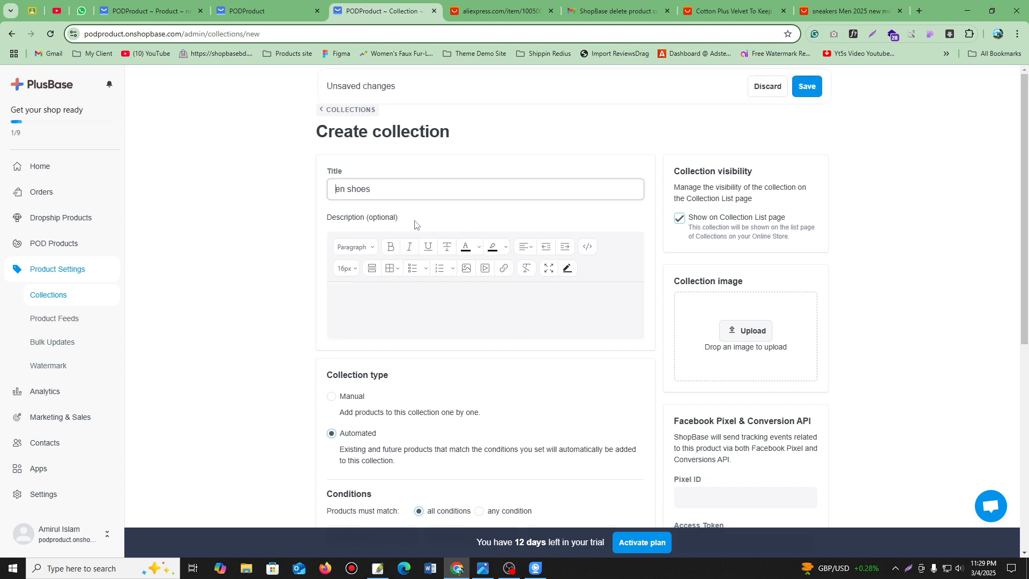
pyautogui.write('M')
pyautogui.press('Right')
pyautogui.press('Right')
pyautogui.press('Right')
pyautogui.press('Delete')
pyautogui.write('S')
pyautogui.tripleClick(397, 193)
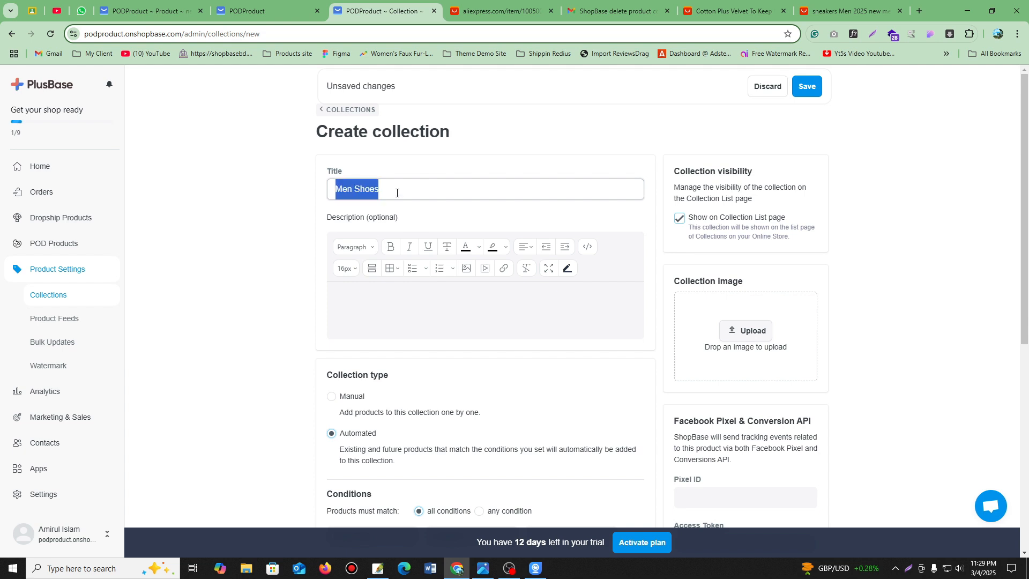
pyautogui.click(362, 197)
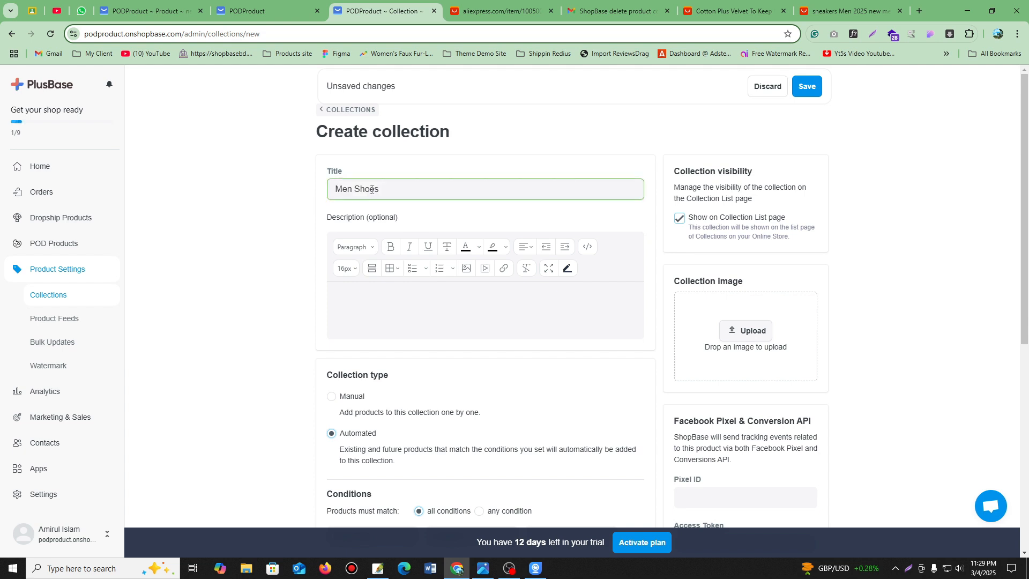
pyautogui.click(331, 400)
pyautogui.scroll(-3, 625, 389)
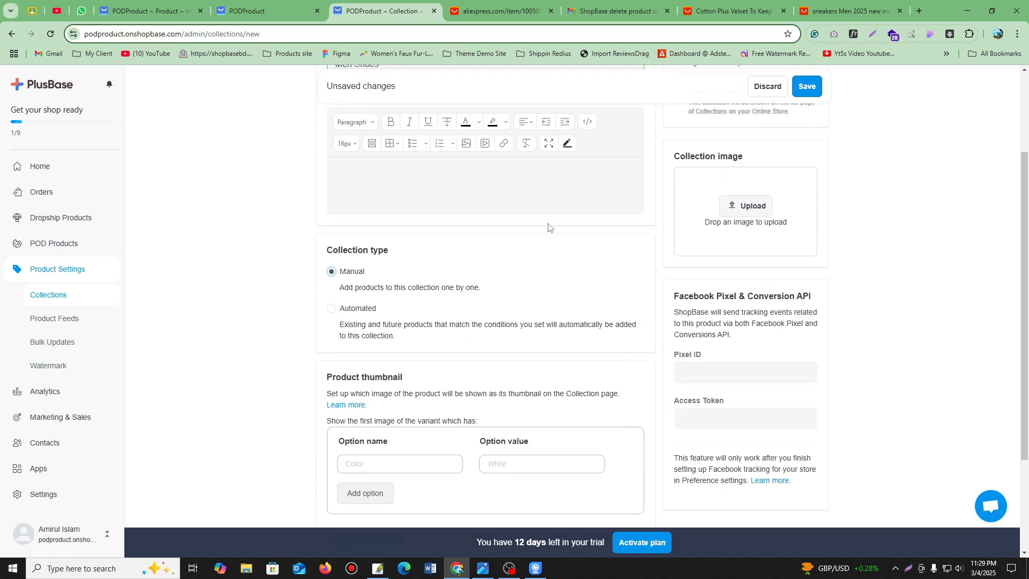
# Upload the shoe picture "1" from the Desktop folder as the collection image and save the collection.
pyautogui.click(747, 210)
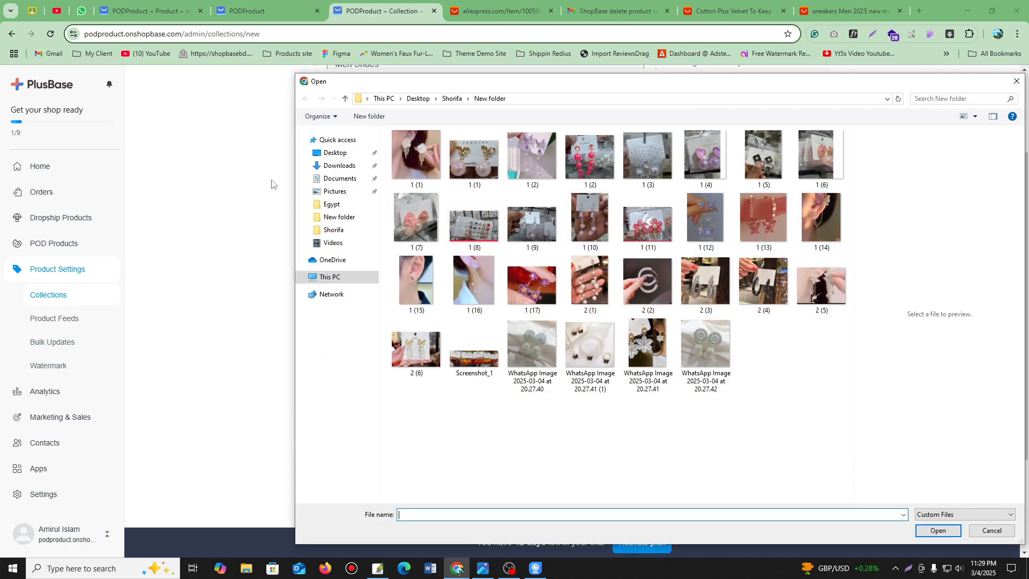
pyautogui.click(339, 153)
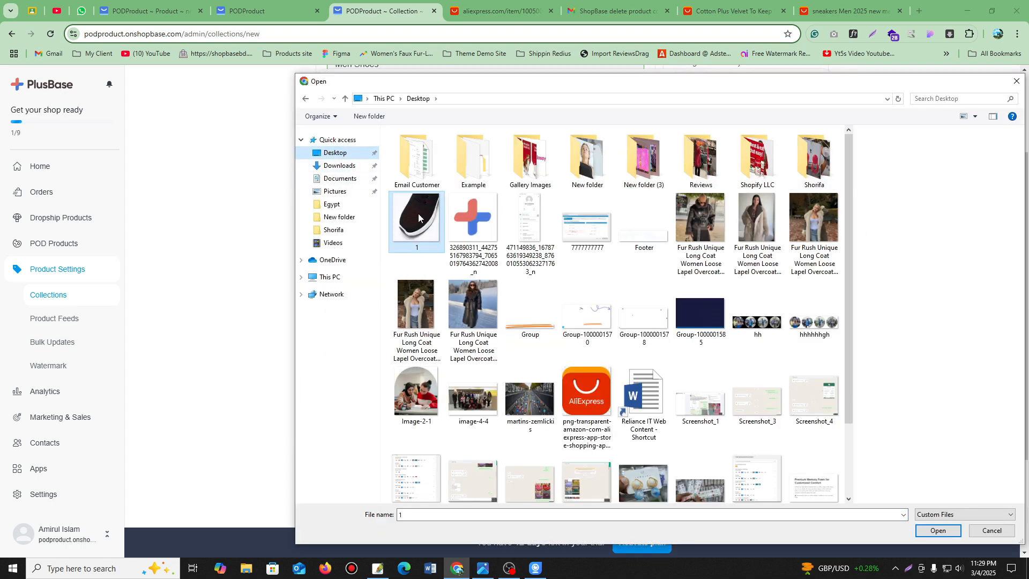
pyautogui.click(418, 214)
pyautogui.click(926, 533)
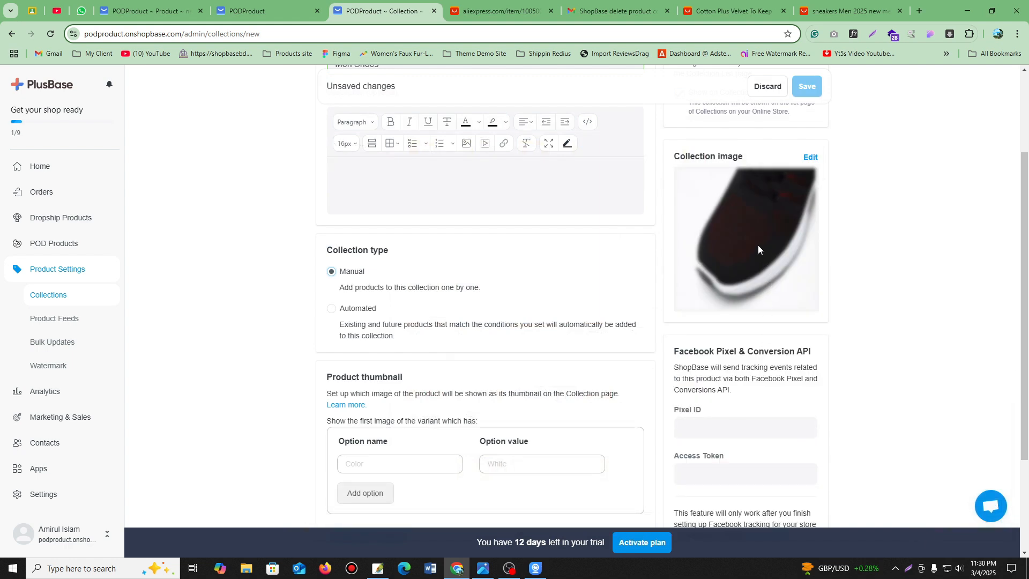
pyautogui.scroll(-3, 760, 244)
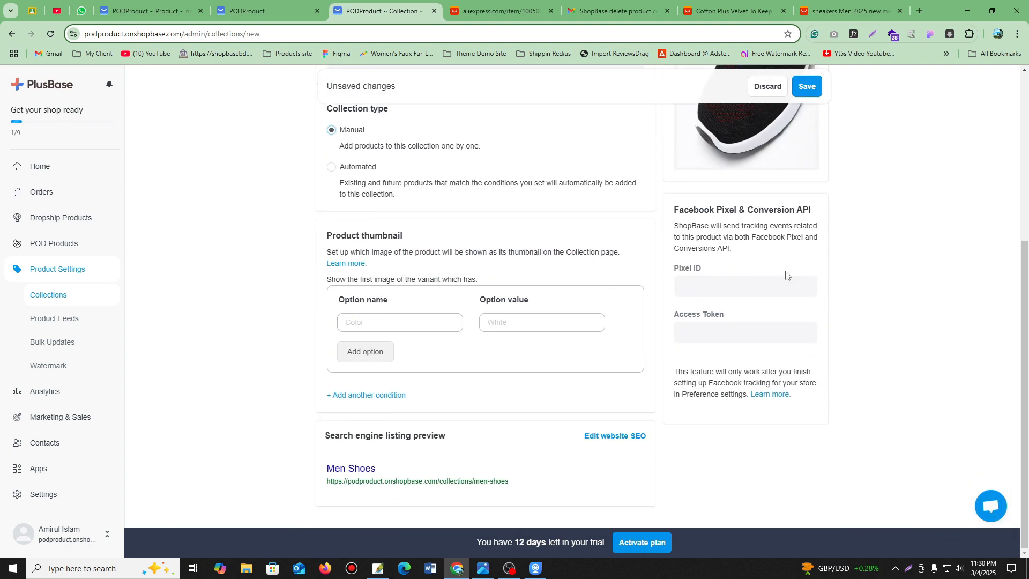
pyautogui.scroll(5, 786, 263)
pyautogui.click(807, 88)
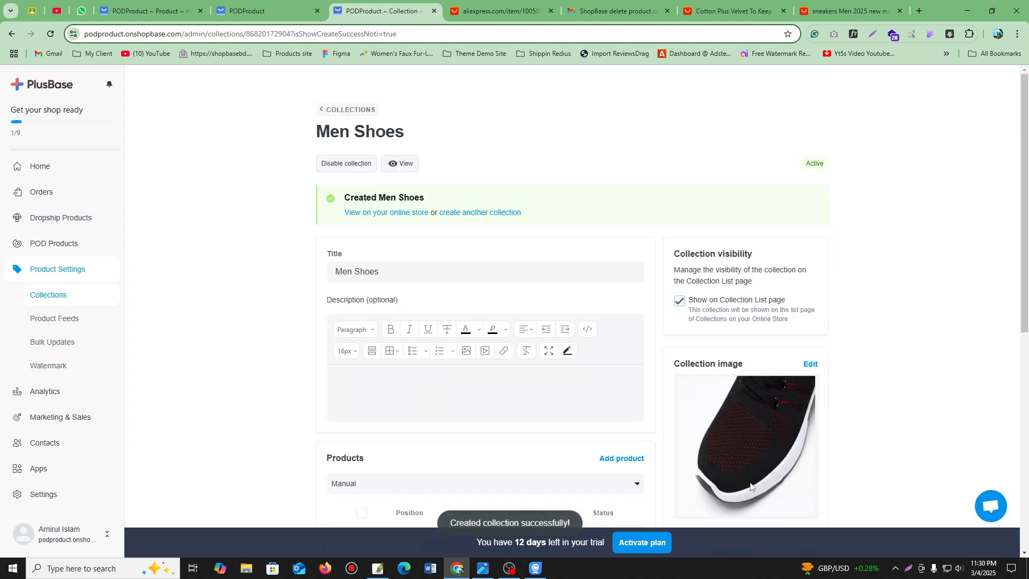
# Return to the lace-up running shoes product and assign it to the "Men Shoes" collection.
pyautogui.click(177, 12)
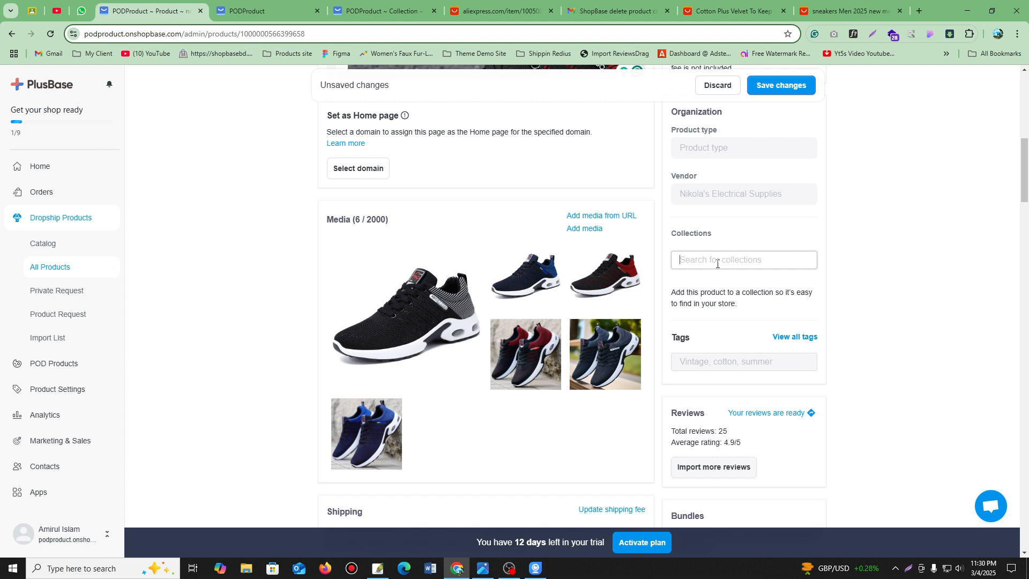
pyautogui.write('Men Shoes')
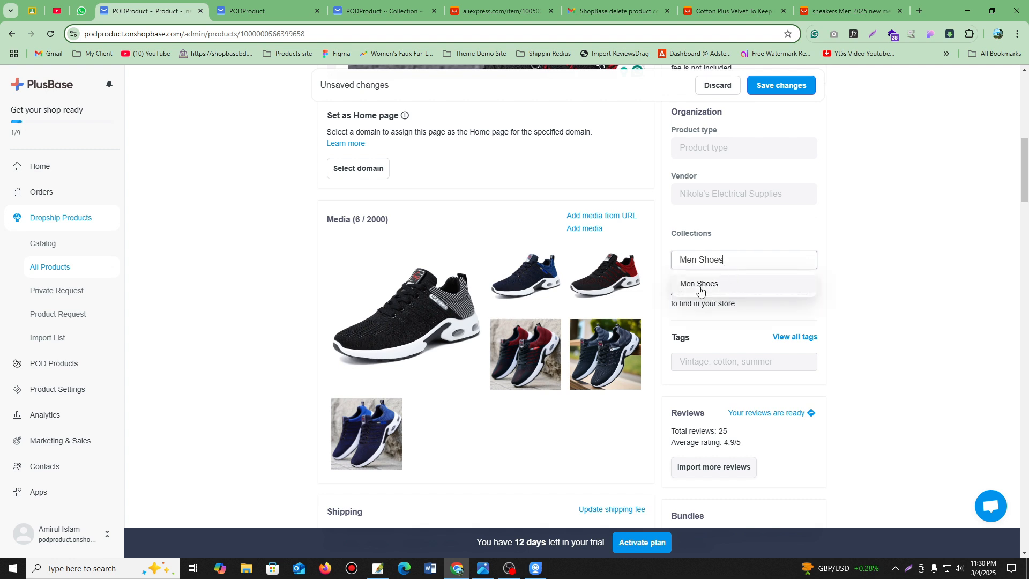
pyautogui.click(700, 285)
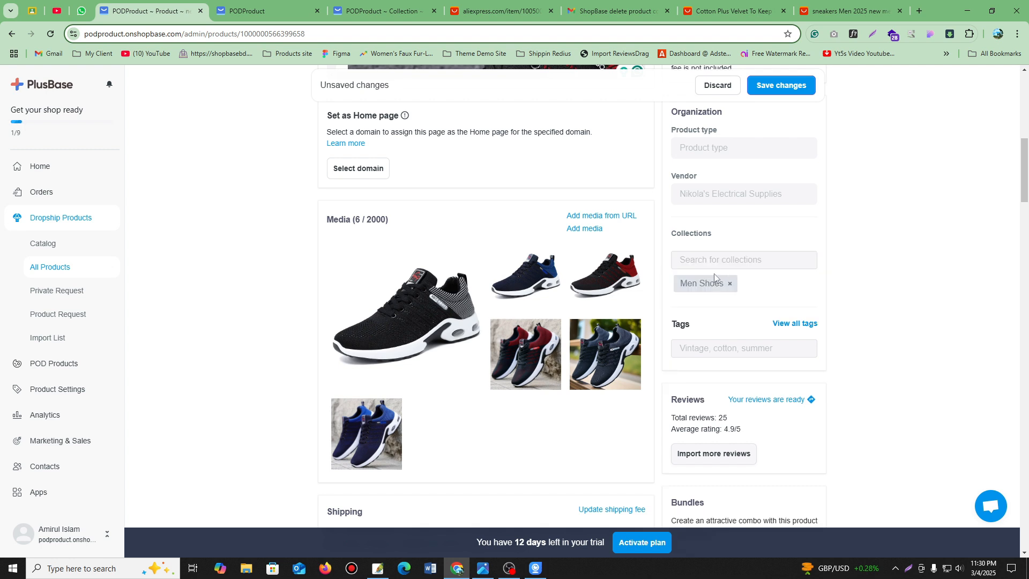
# Add the tags "men shoes" and "black shoes" to the lace-up running shoes product.
pyautogui.click(704, 350)
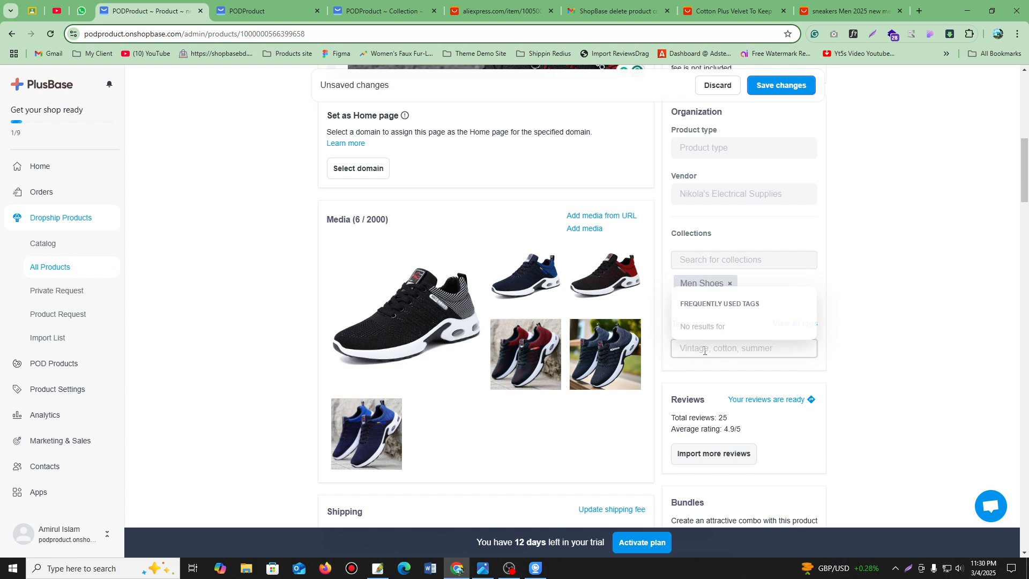
pyautogui.write('Men Shoes')
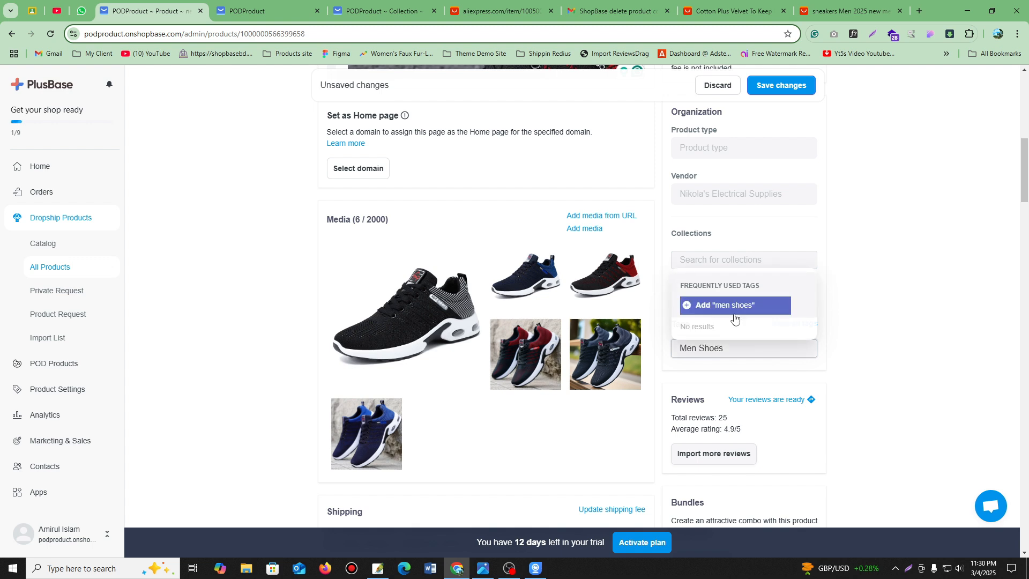
pyautogui.click(735, 318)
pyautogui.write('Bla')
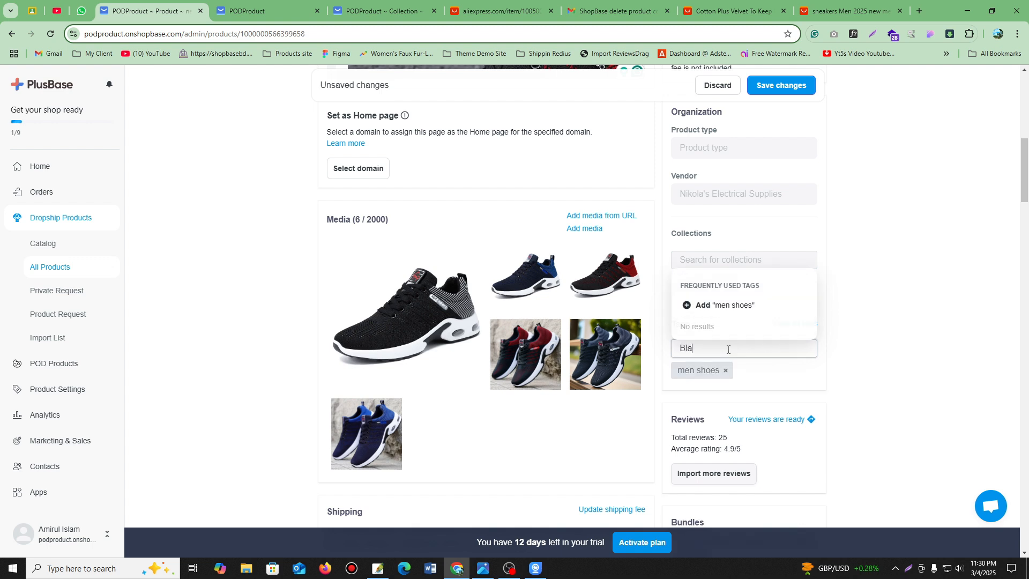
pyautogui.write('ck Shoes')
pyautogui.click(763, 368)
pyautogui.click(728, 349)
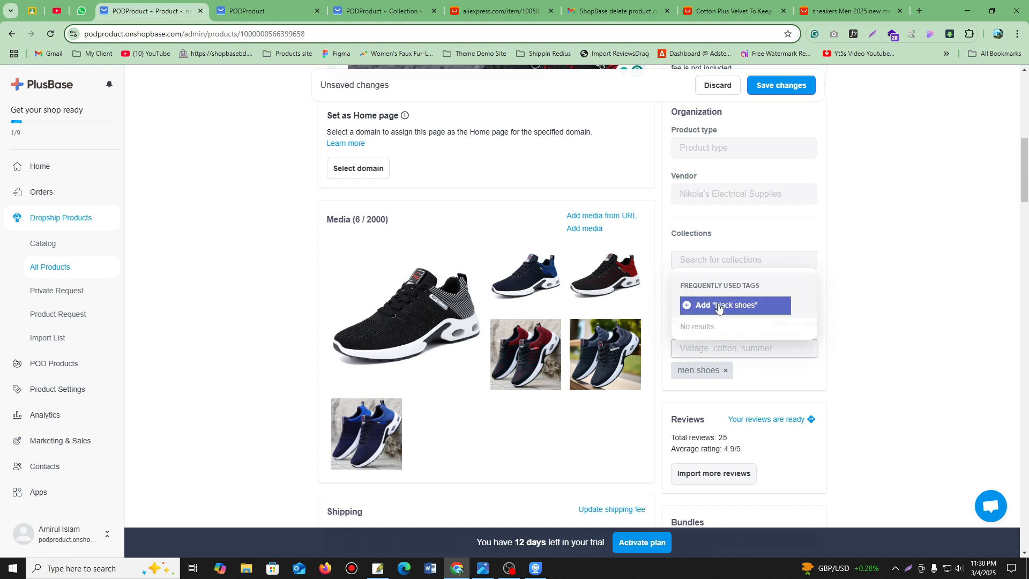
pyautogui.click(766, 368)
pyautogui.click(743, 350)
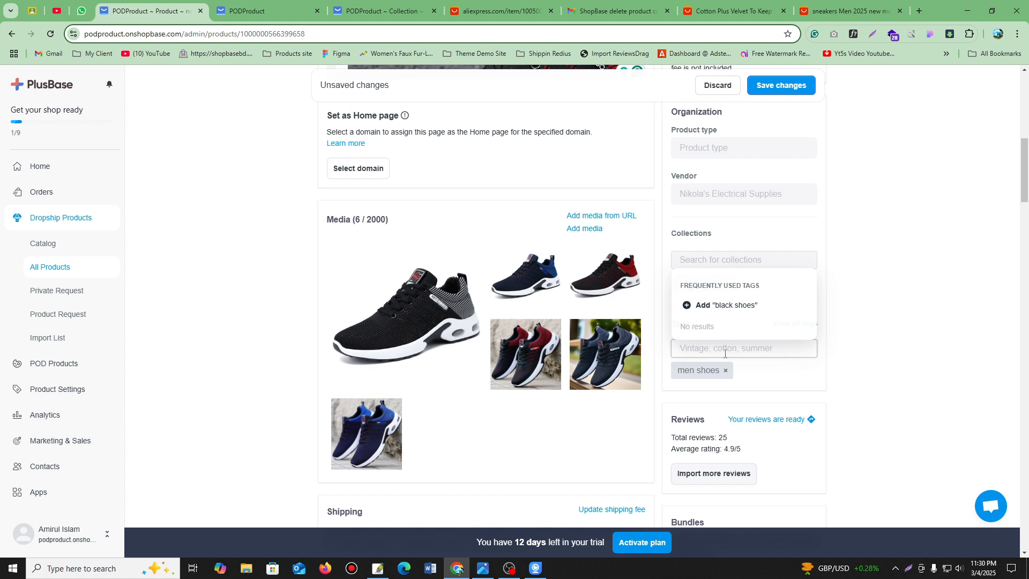
pyautogui.write('Black Shoes')
pyautogui.click(716, 305)
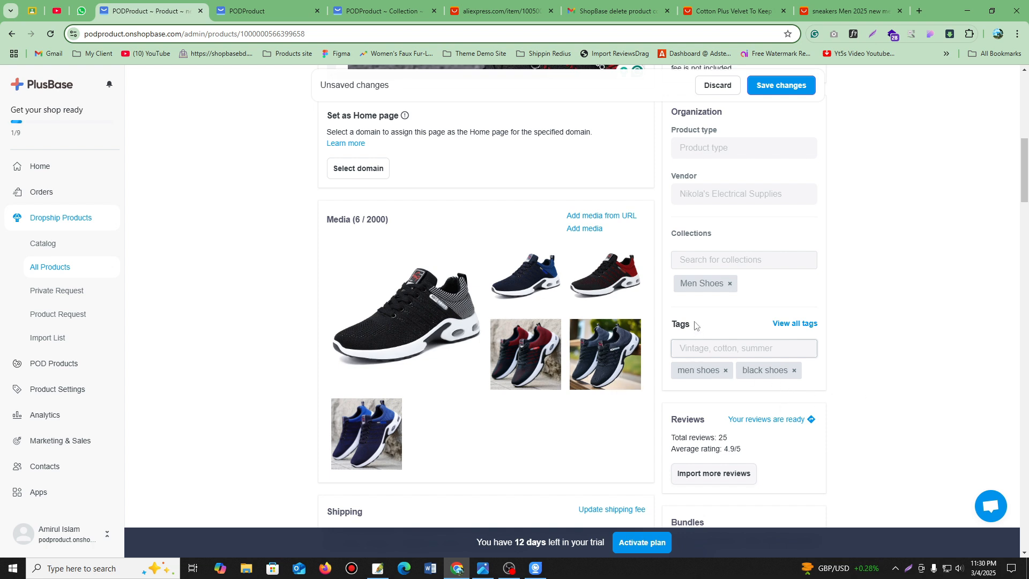
pyautogui.doubleClick(675, 325)
pyautogui.click(731, 384)
pyautogui.doubleClick(680, 325)
pyautogui.click(737, 394)
# Set the product type of the lace-up running shoes to "Black Shoes".
pyautogui.click(707, 151)
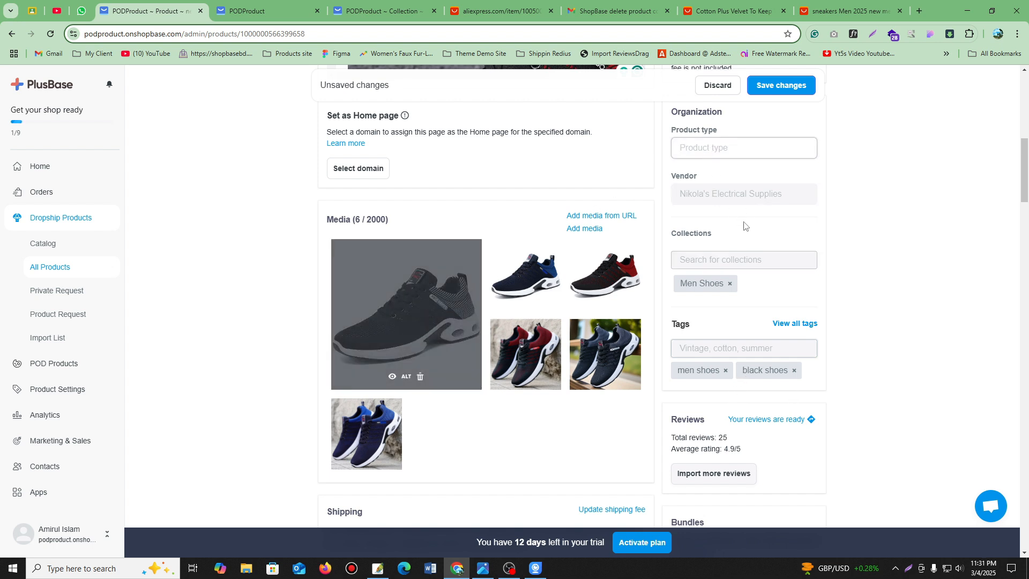
pyautogui.write('B')
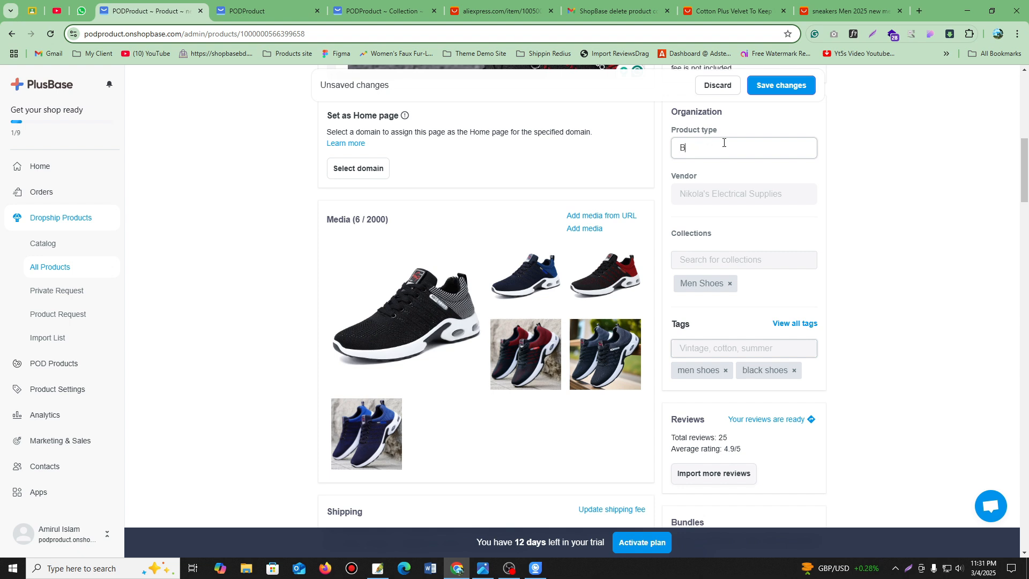
pyautogui.write('lack Shoes')
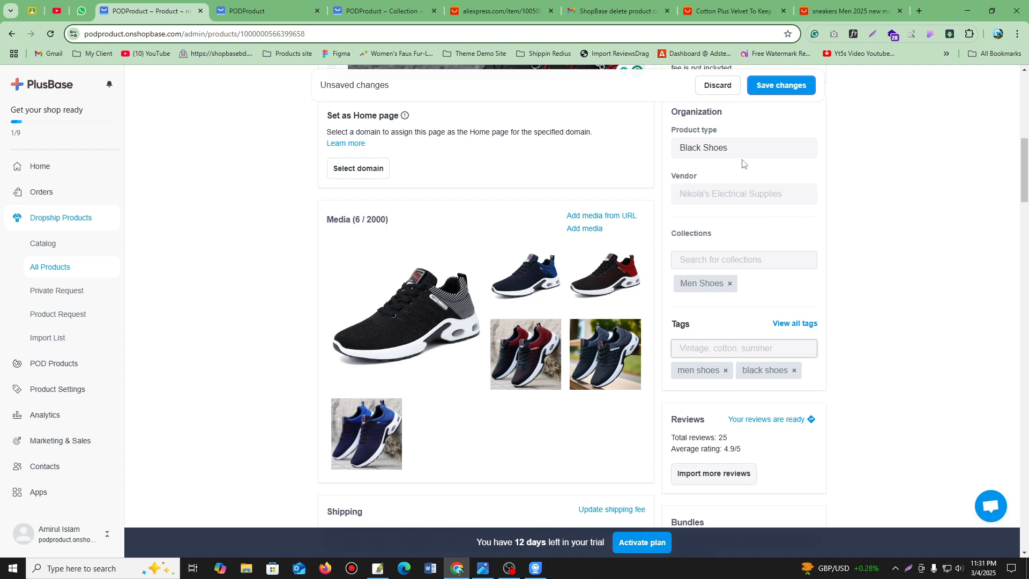
pyautogui.tripleClick(708, 144)
pyautogui.click(735, 189)
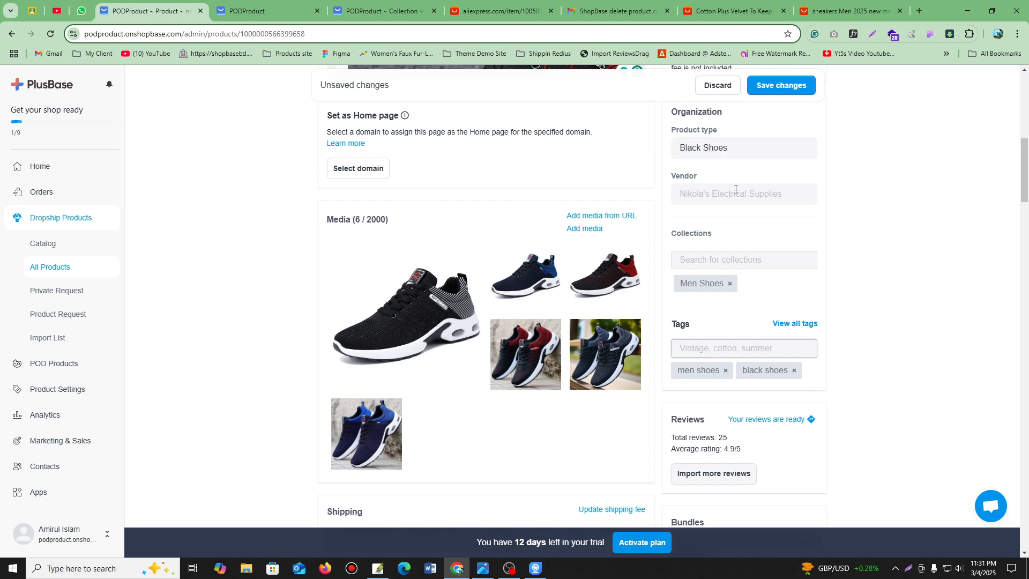
pyautogui.doubleClick(678, 325)
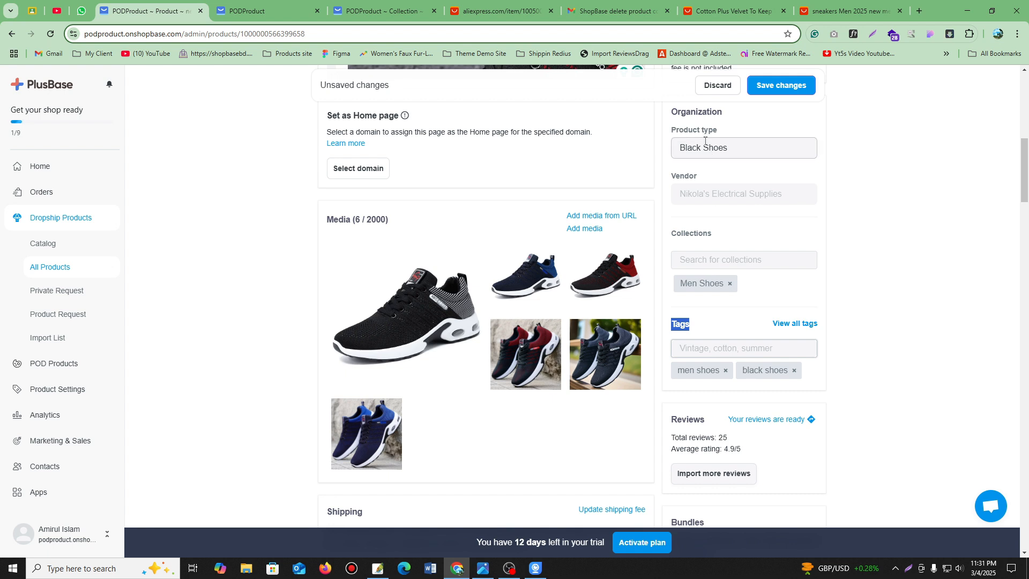
pyautogui.click(682, 132)
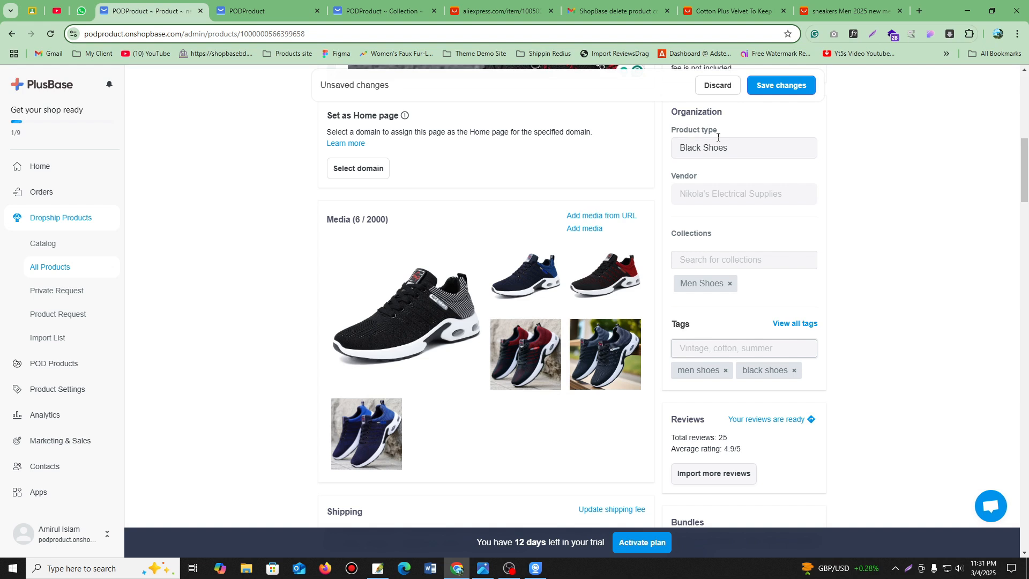
pyautogui.click(703, 345)
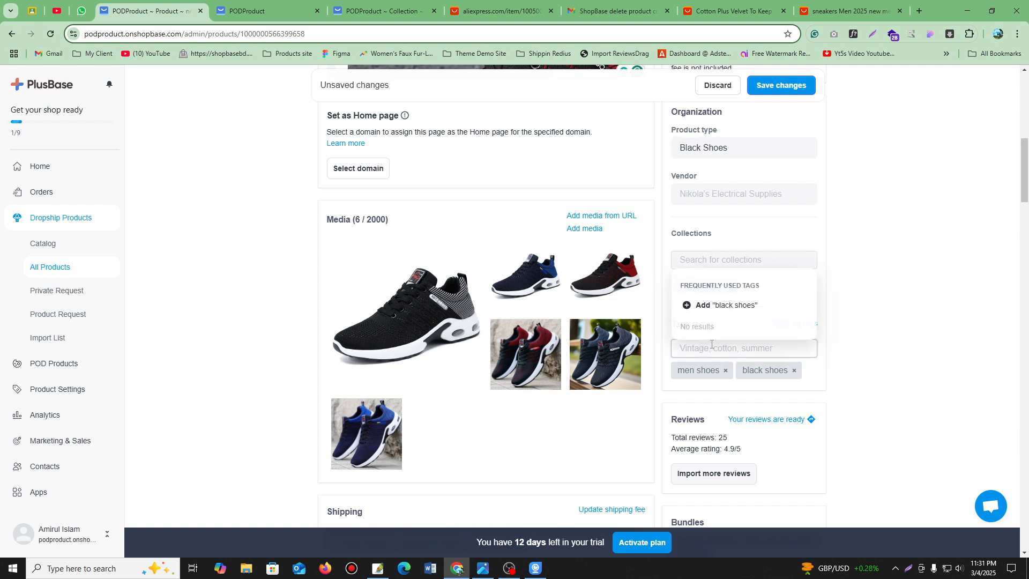
pyautogui.click(748, 352)
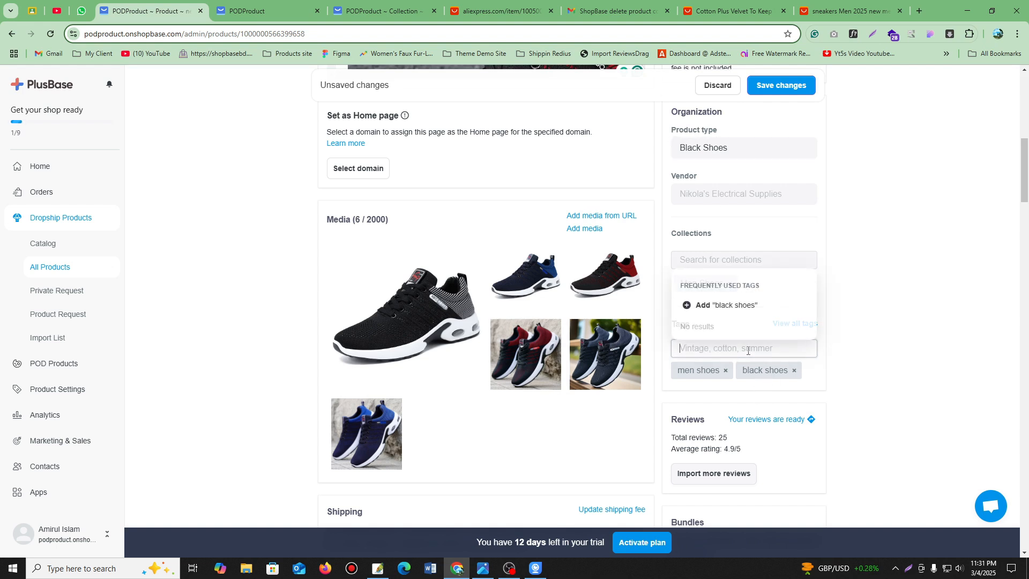
pyautogui.click(841, 367)
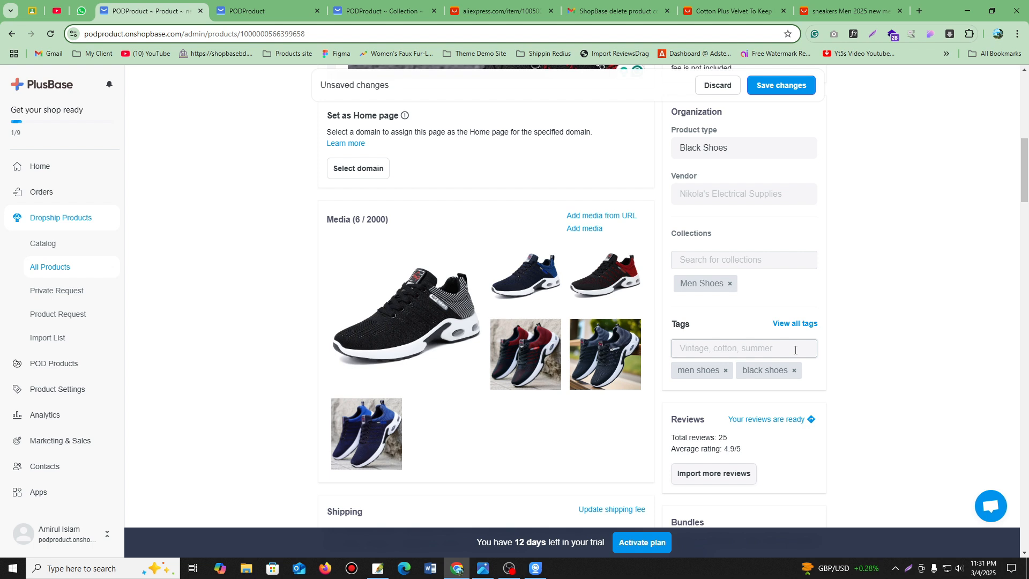
# Search the product's collections for "Men Shoes" and select it again.
pyautogui.click(718, 258)
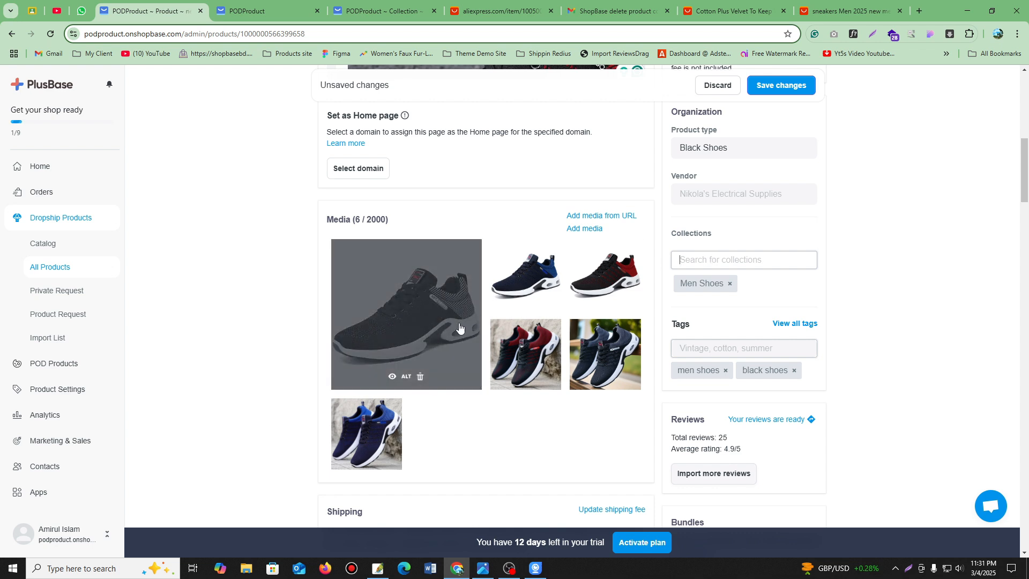
pyautogui.click(763, 262)
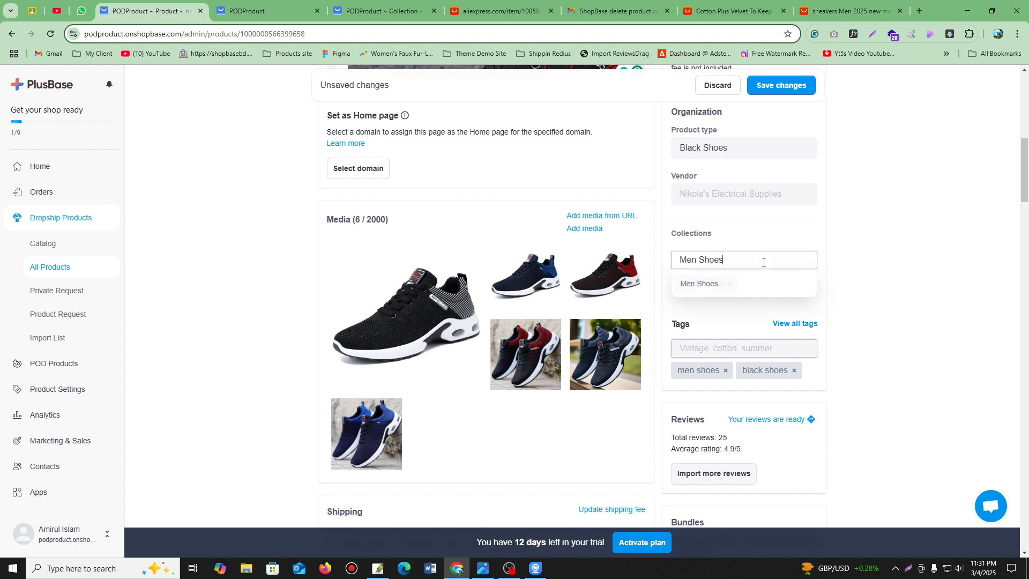
pyautogui.click(707, 284)
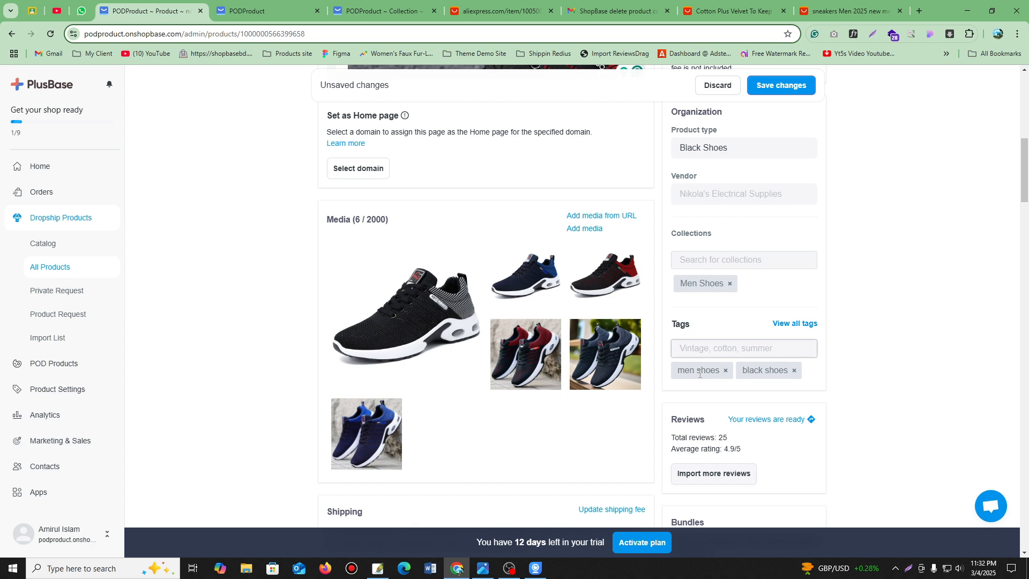
# Review the product's shipping section for the United States, examining the first and second item fees and the estimated profit.
pyautogui.scroll(-5, 719, 365)
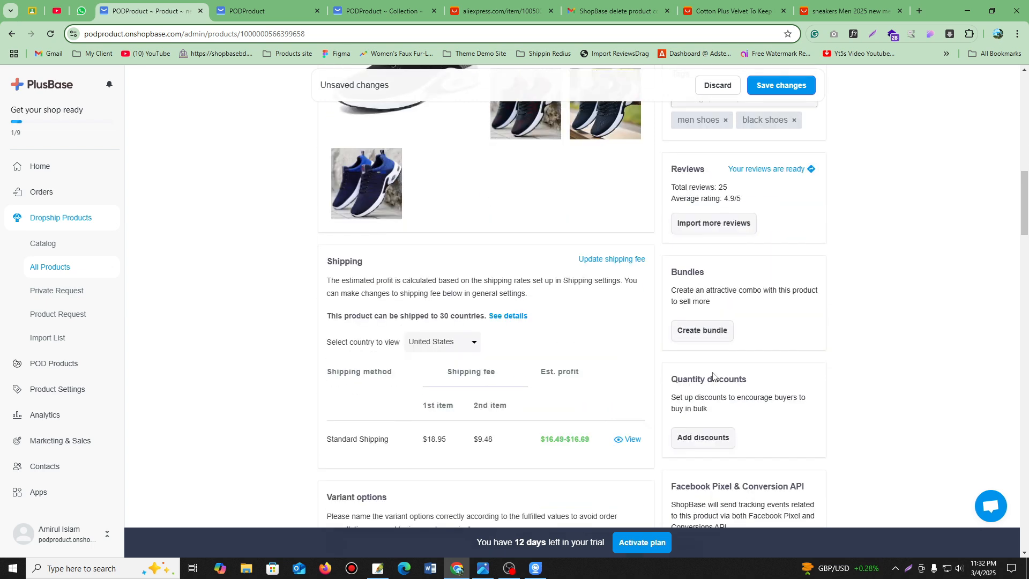
pyautogui.scroll(5, 713, 375)
pyautogui.scroll(-5, 735, 349)
pyautogui.scroll(-2, 732, 368)
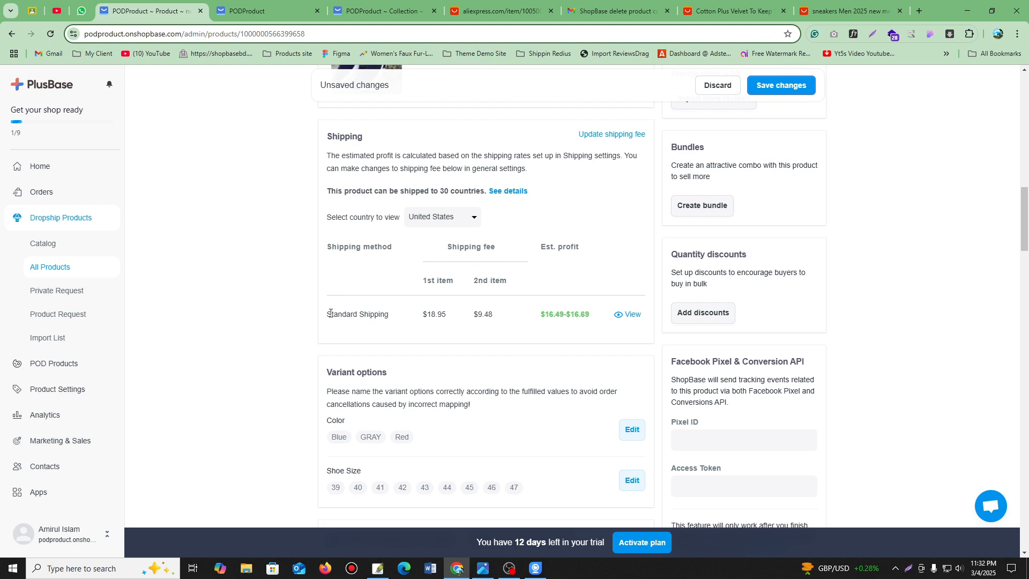
pyautogui.moveTo(328, 315); pyautogui.dragTo(423, 316)
pyautogui.click(447, 316)
pyautogui.click(421, 316)
pyautogui.moveTo(447, 315); pyautogui.dragTo(425, 316)
pyautogui.click(449, 321)
pyautogui.click(467, 320)
pyautogui.click(440, 328)
pyautogui.moveTo(473, 280); pyautogui.dragTo(511, 281)
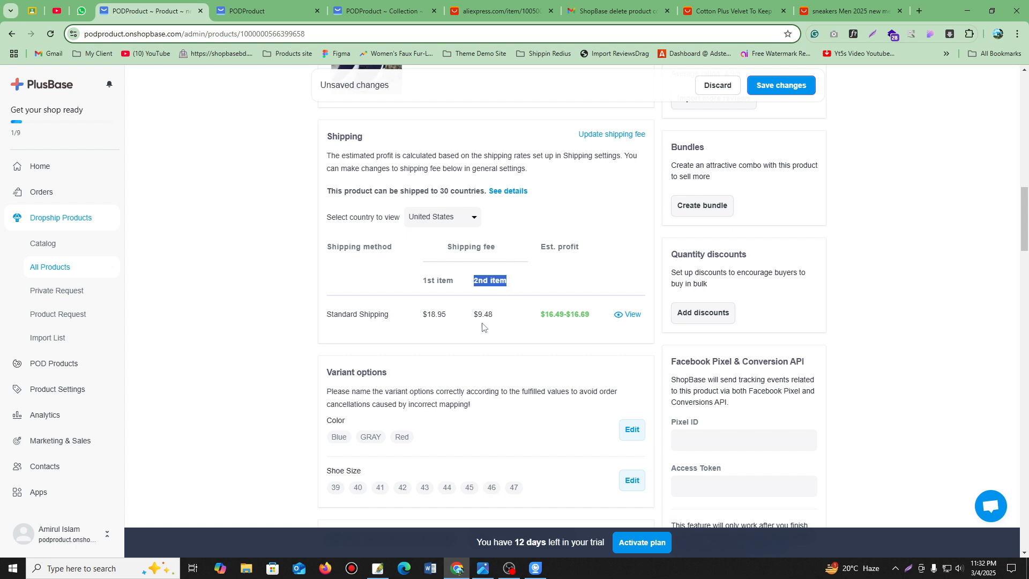
pyautogui.moveTo(447, 316); pyautogui.dragTo(496, 320)
pyautogui.click(459, 321)
pyautogui.click(490, 320)
pyautogui.moveTo(539, 316); pyautogui.dragTo(561, 316)
pyautogui.click(561, 331)
pyautogui.scroll(-2, 560, 330)
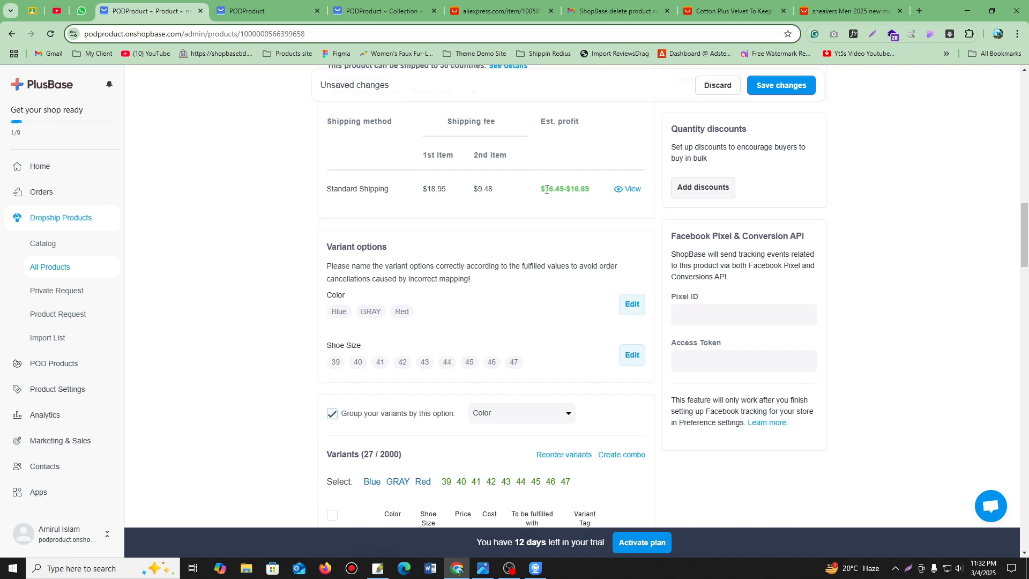
pyautogui.moveTo(539, 190); pyautogui.dragTo(567, 190)
# Replace the media of the Blue size 39 variant with the black and gray shoe image and save the selection.
pyautogui.scroll(-4, 564, 278)
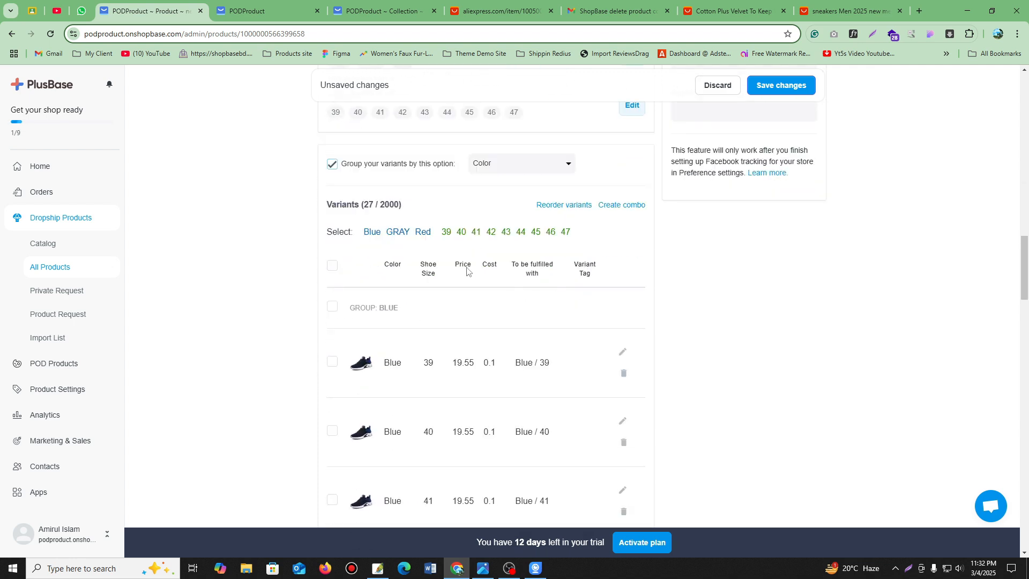
pyautogui.scroll(-2, 573, 250)
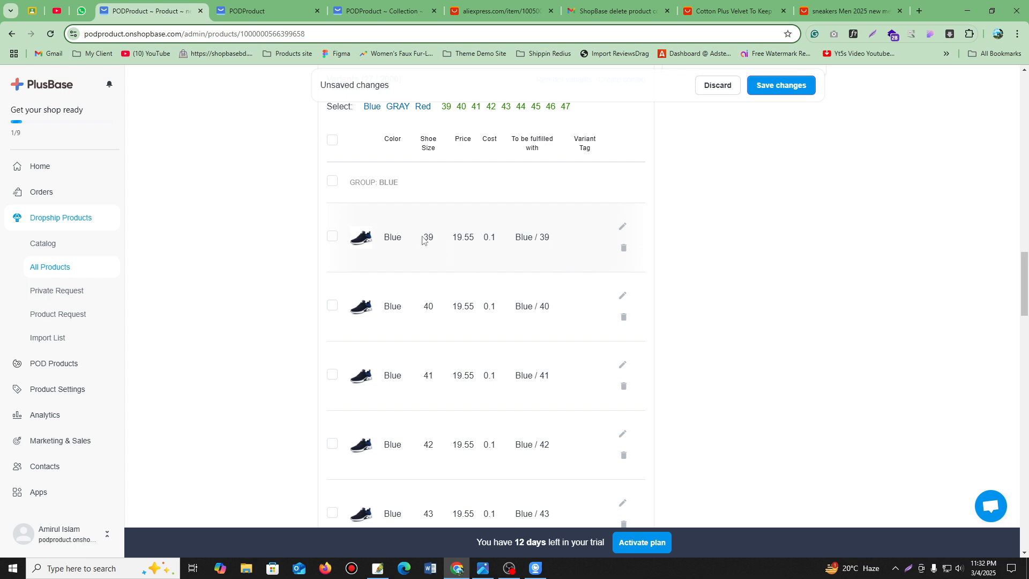
pyautogui.moveTo(422, 237); pyautogui.dragTo(437, 238)
pyautogui.click(281, 249)
pyautogui.scroll(-10, 415, 300)
pyautogui.scroll(10, 418, 322)
pyautogui.click(363, 238)
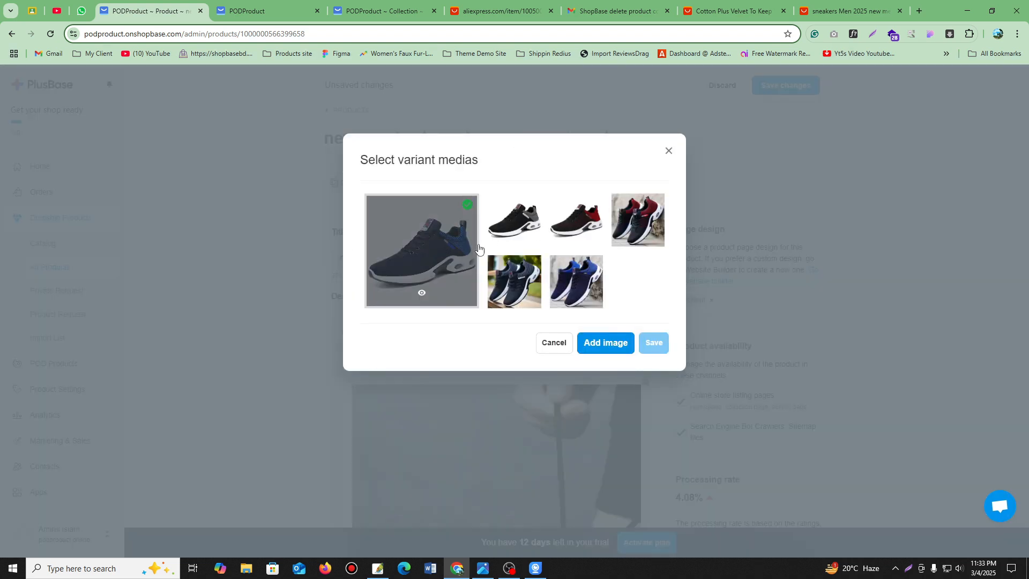
pyautogui.click(515, 283)
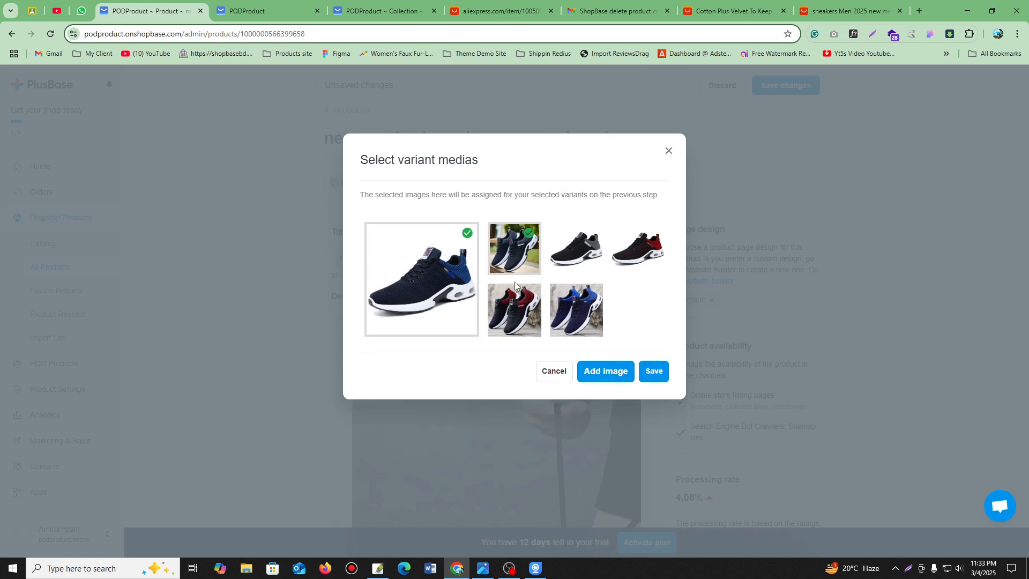
pyautogui.click(470, 234)
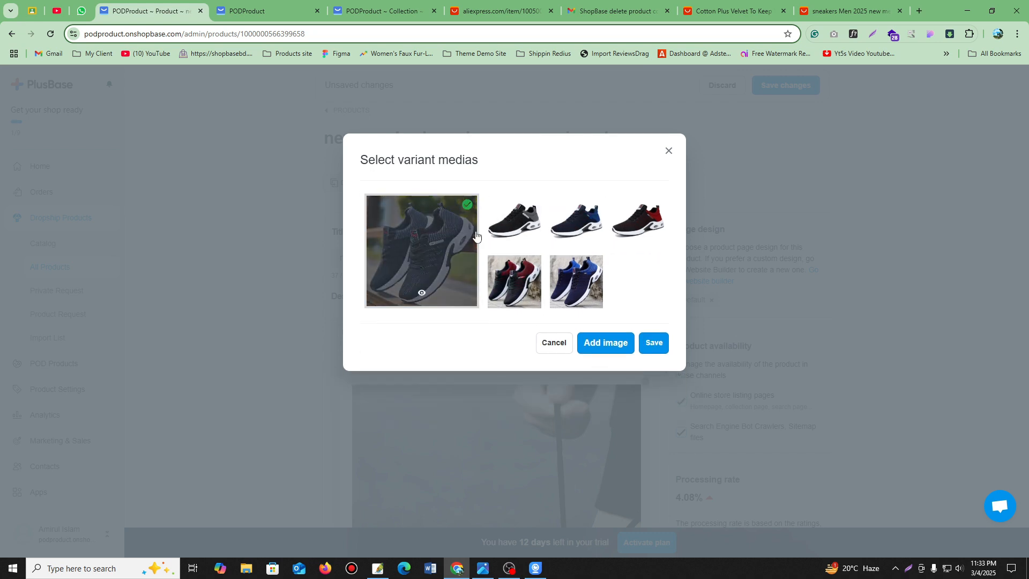
pyautogui.click(515, 220)
pyautogui.click(462, 244)
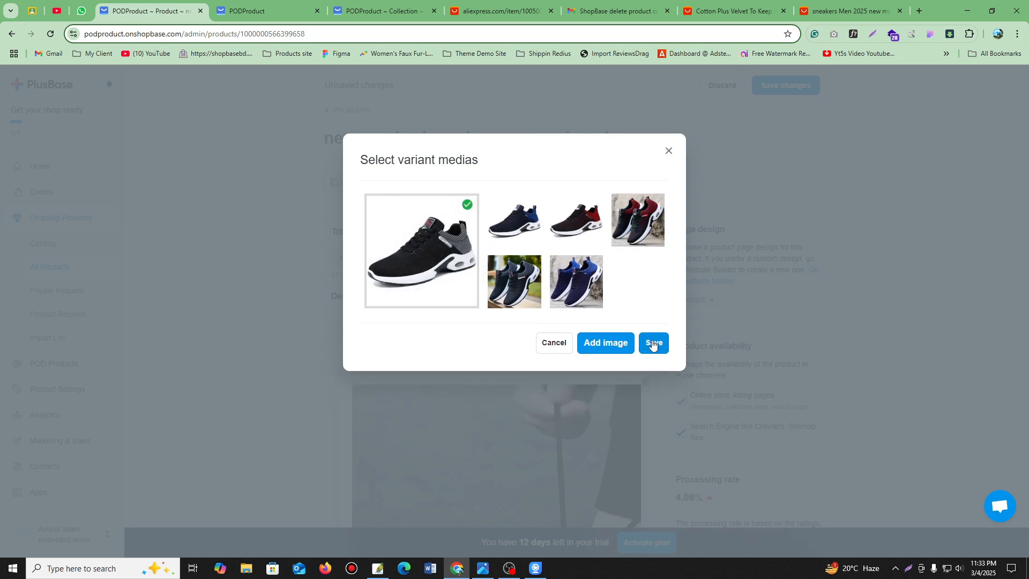
pyautogui.click(652, 343)
# Look over the remaining color and size variants, and save the product changes.
pyautogui.scroll(-10, 475, 432)
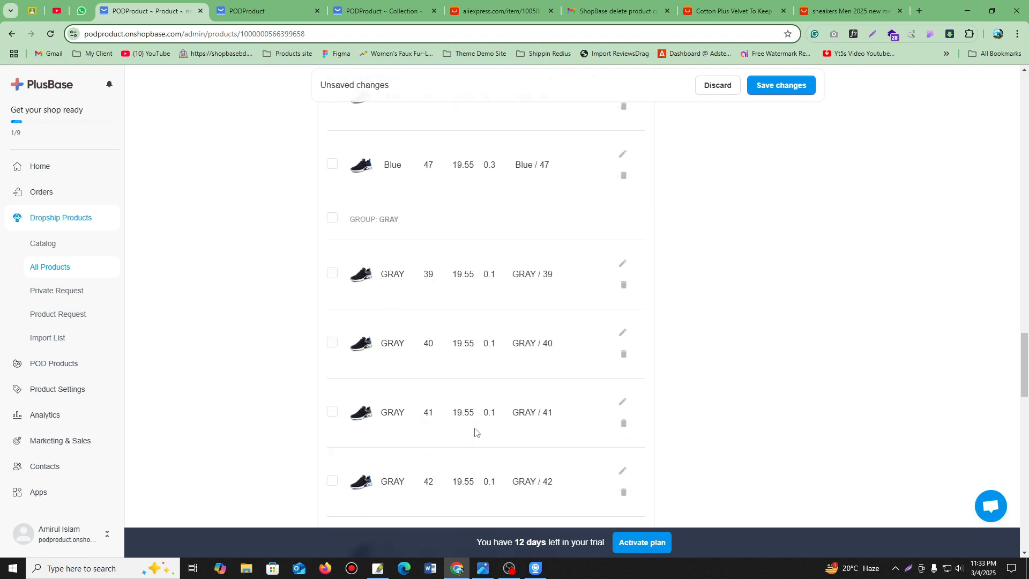
pyautogui.scroll(-15, 475, 432)
pyautogui.scroll(20, 490, 333)
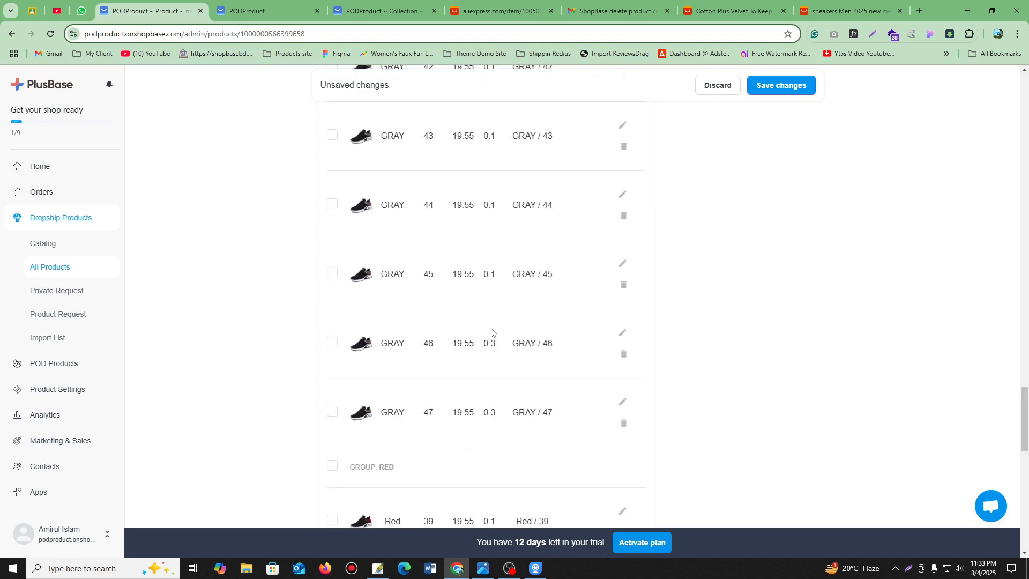
pyautogui.scroll(-2, 751, 343)
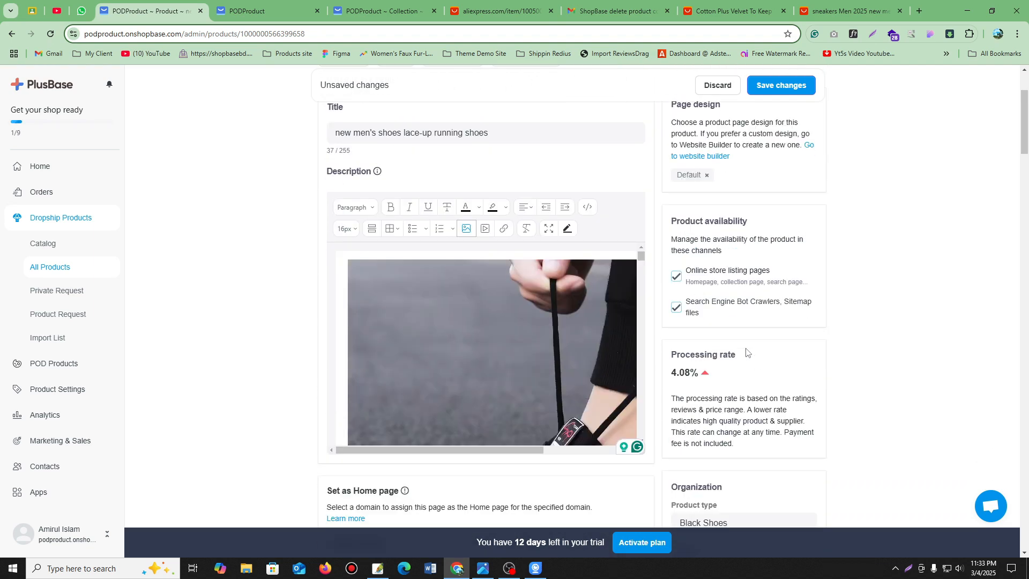
pyautogui.scroll(3, 772, 324)
pyautogui.click(775, 89)
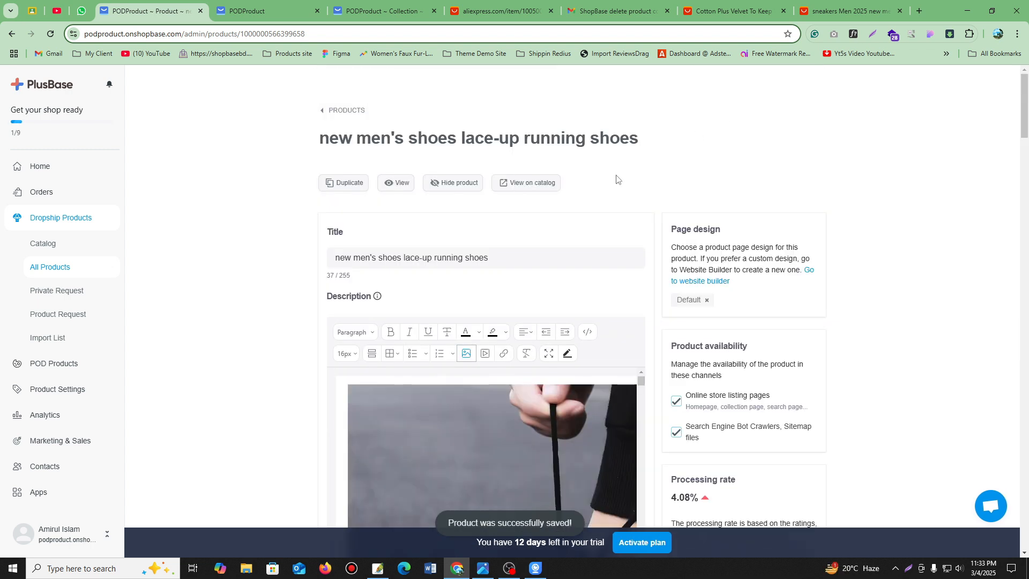
# View the lace-up running shoes product on the storefront and check its title.
pyautogui.click(390, 189)
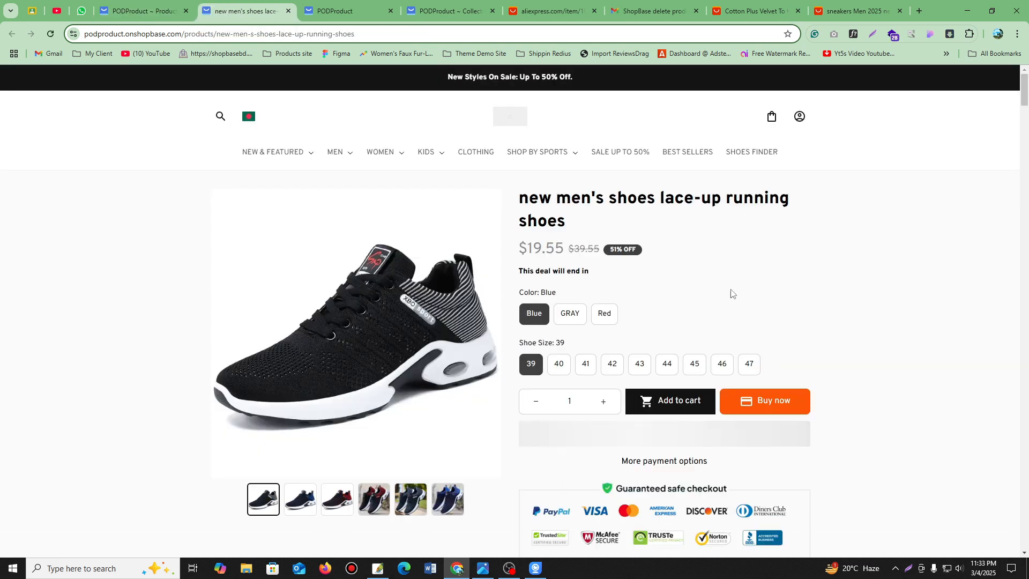
pyautogui.tripleClick(551, 220)
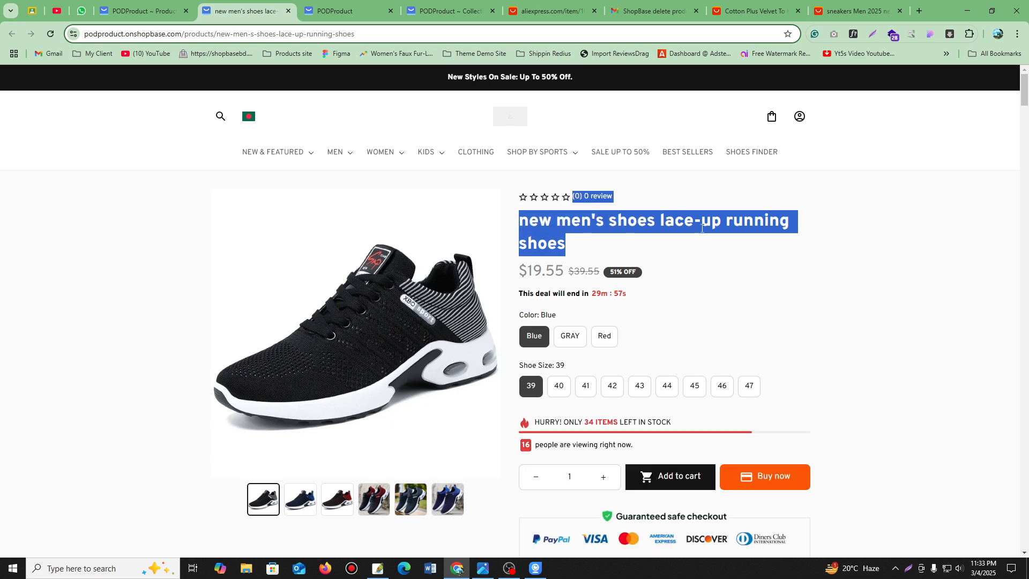
pyautogui.click(614, 238)
pyautogui.tripleClick(608, 225)
pyautogui.click(627, 242)
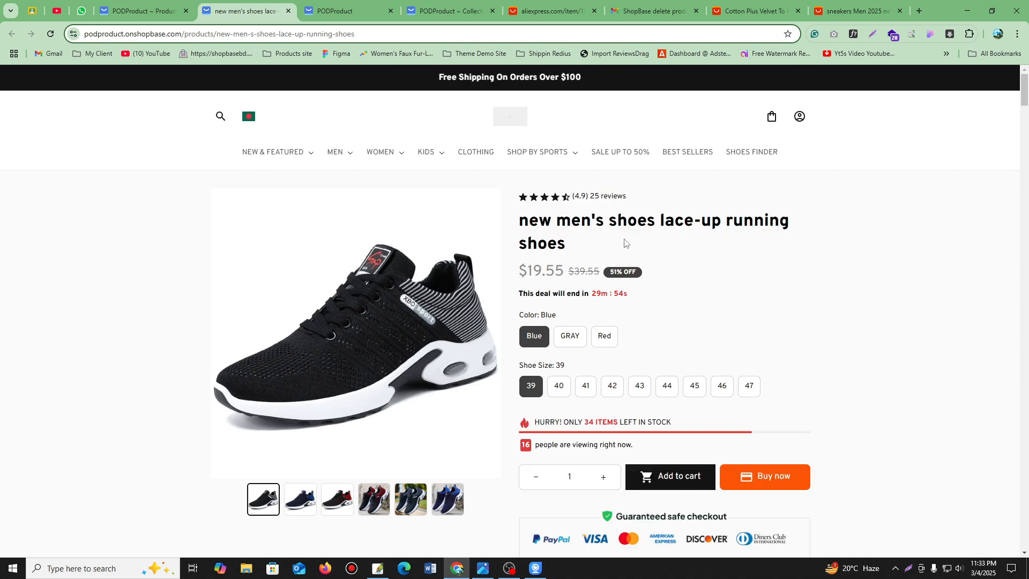
# Examine the product detail, shipping, and return and warranty sections of the lace-up running shoes page on the storefront.
pyautogui.scroll(-3, 625, 244)
pyautogui.scroll(-5, 624, 244)
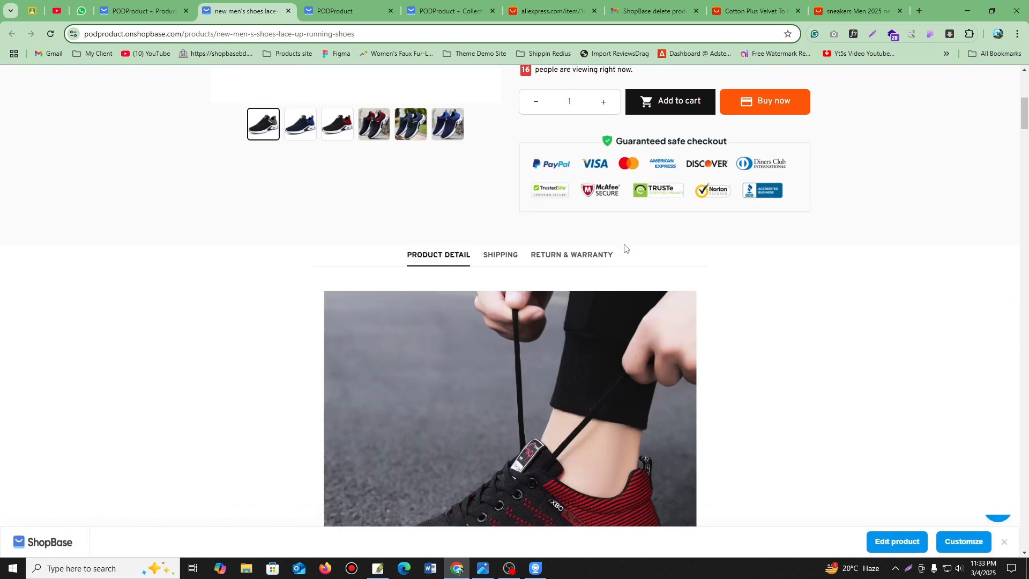
pyautogui.click(500, 260)
pyautogui.click(555, 263)
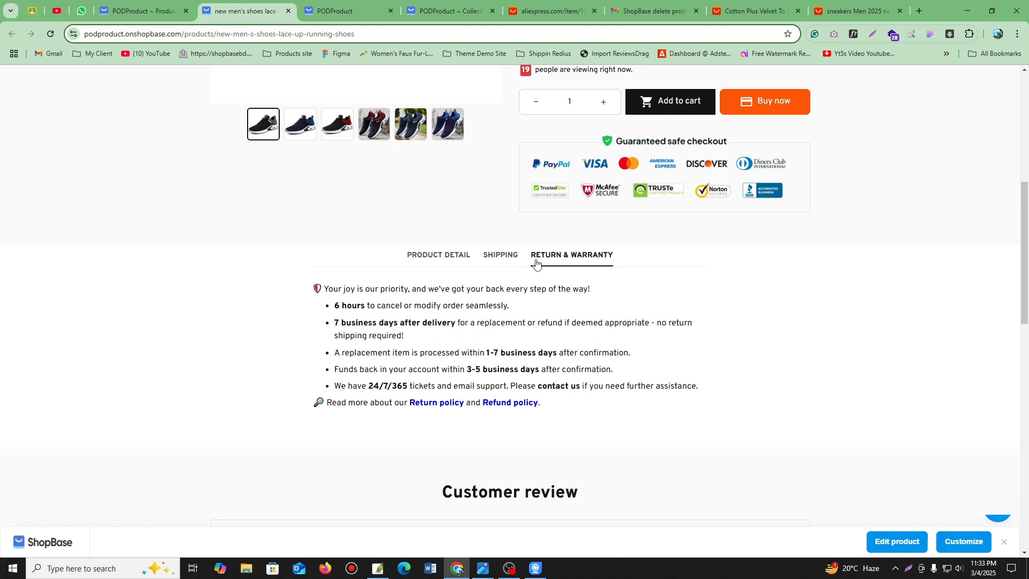
pyautogui.click(446, 262)
pyautogui.scroll(-10, 822, 356)
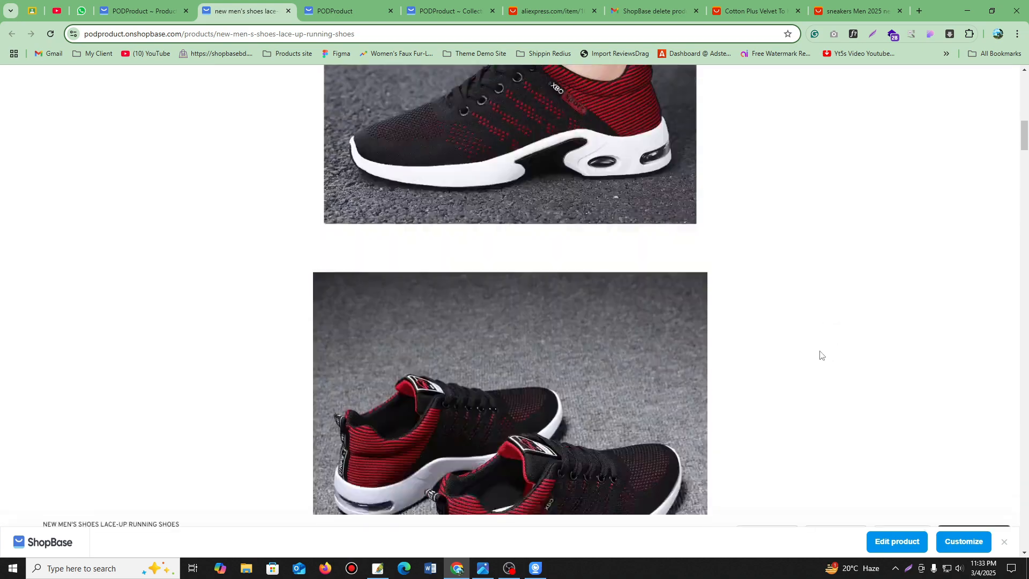
pyautogui.scroll(15, 753, 363)
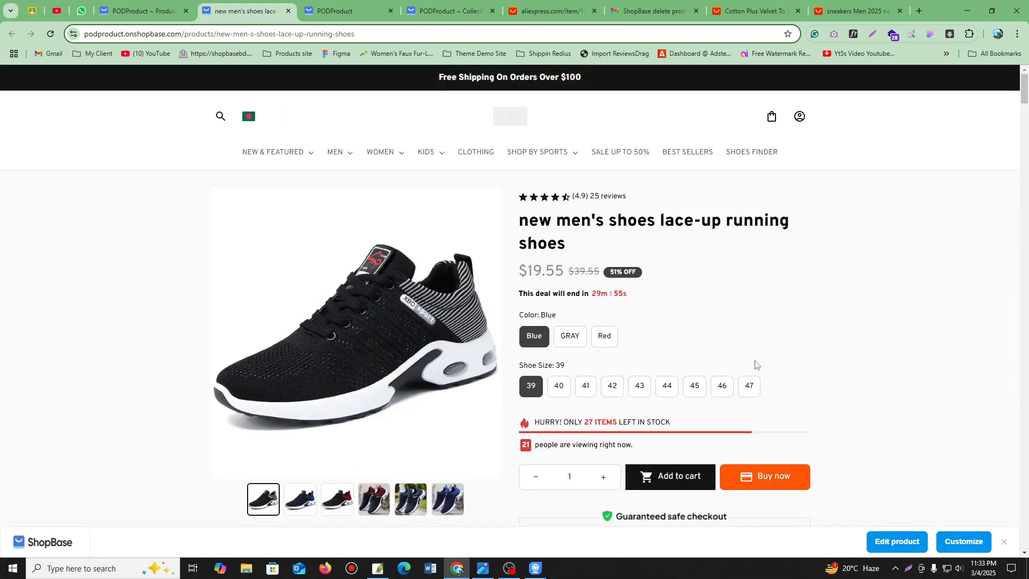
pyautogui.scroll(-5, 751, 365)
pyautogui.click(502, 268)
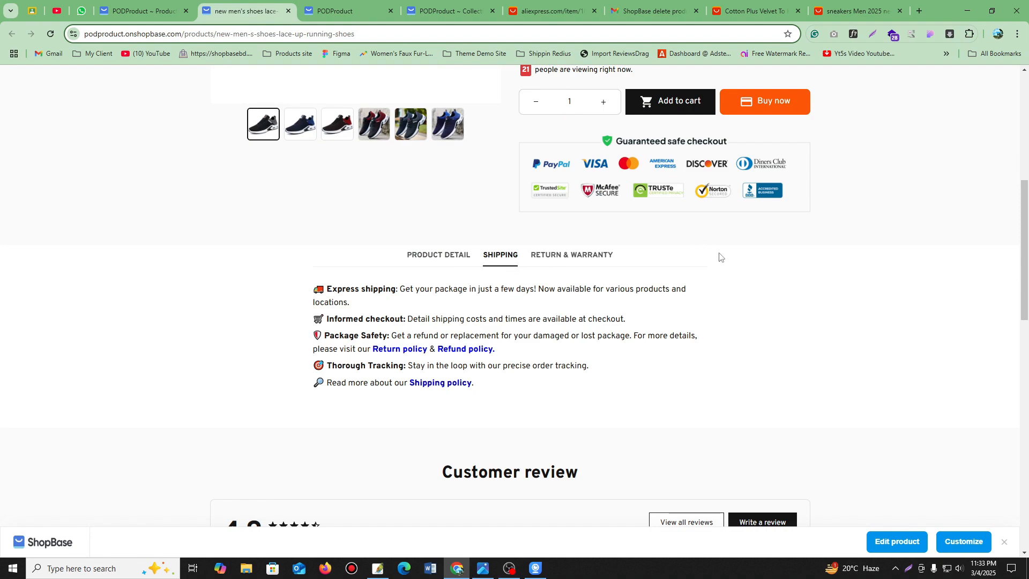
pyautogui.scroll(5, 719, 257)
# Look at the Men Shoes collection page in the admin and the product placeholders on the store's home page.
pyautogui.click(429, 13)
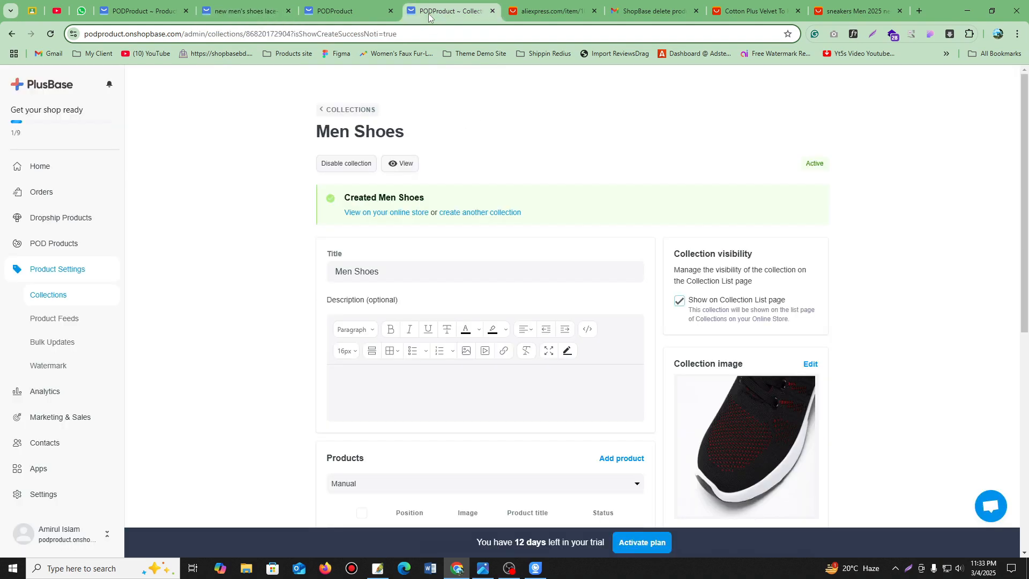
pyautogui.click(312, 3)
pyautogui.scroll(-10, 602, 305)
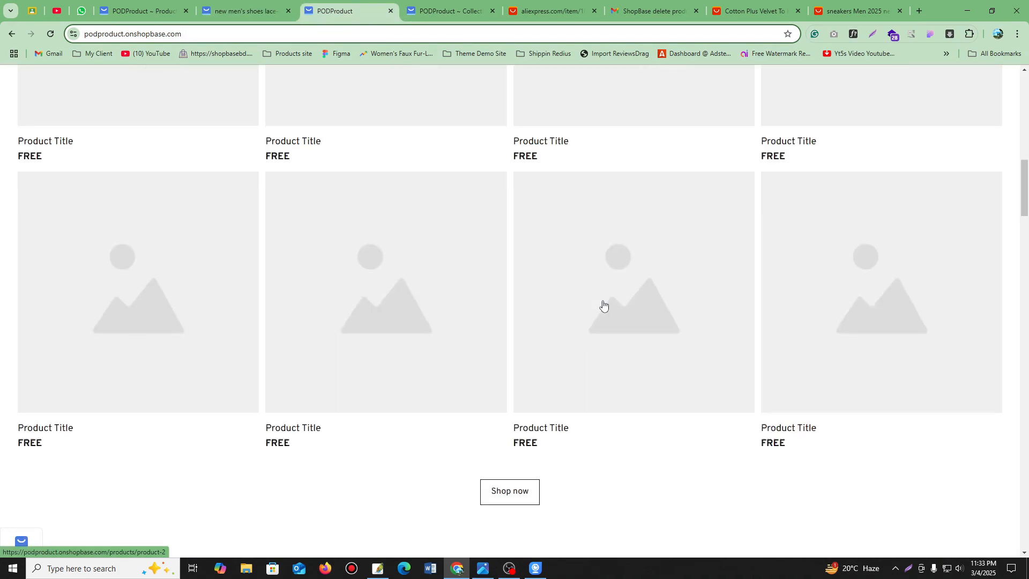
pyautogui.scroll(10, 602, 310)
# Return to the lace-up running shoes storefront page and go over its product detail and shipping sections again.
pyautogui.click(254, 12)
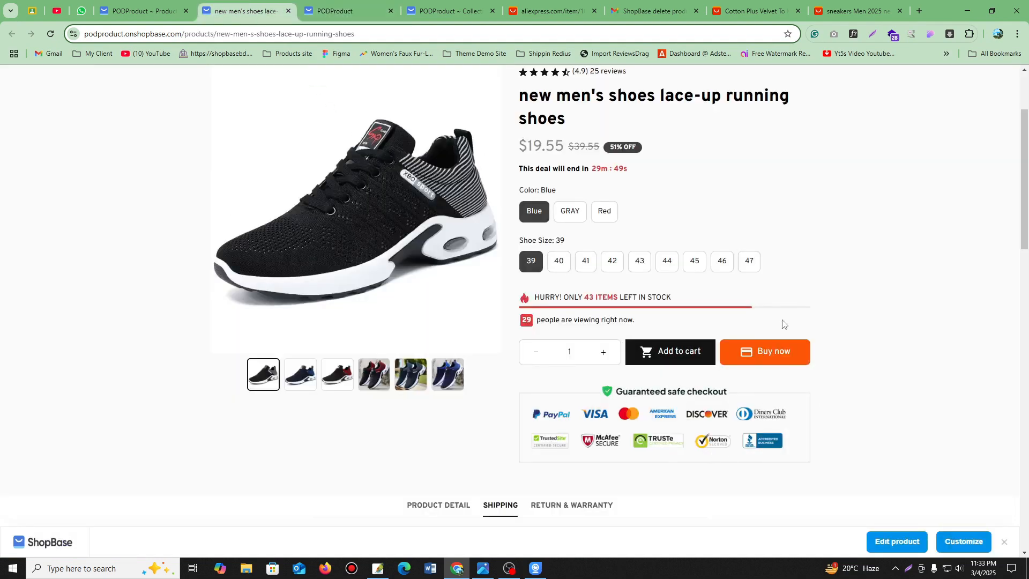
pyautogui.scroll(-7, 490, 257)
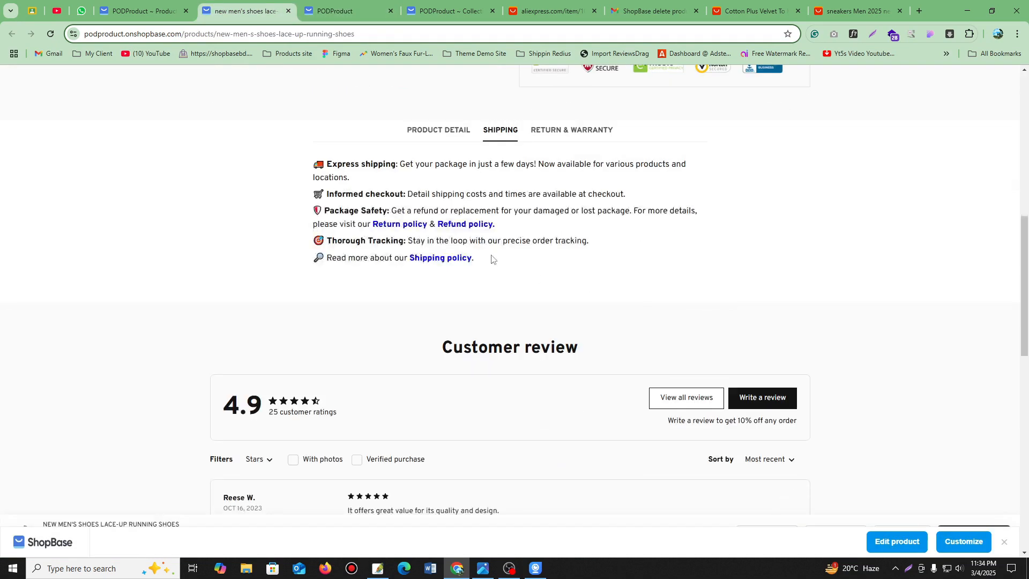
pyautogui.scroll(5, 483, 263)
pyautogui.click(427, 381)
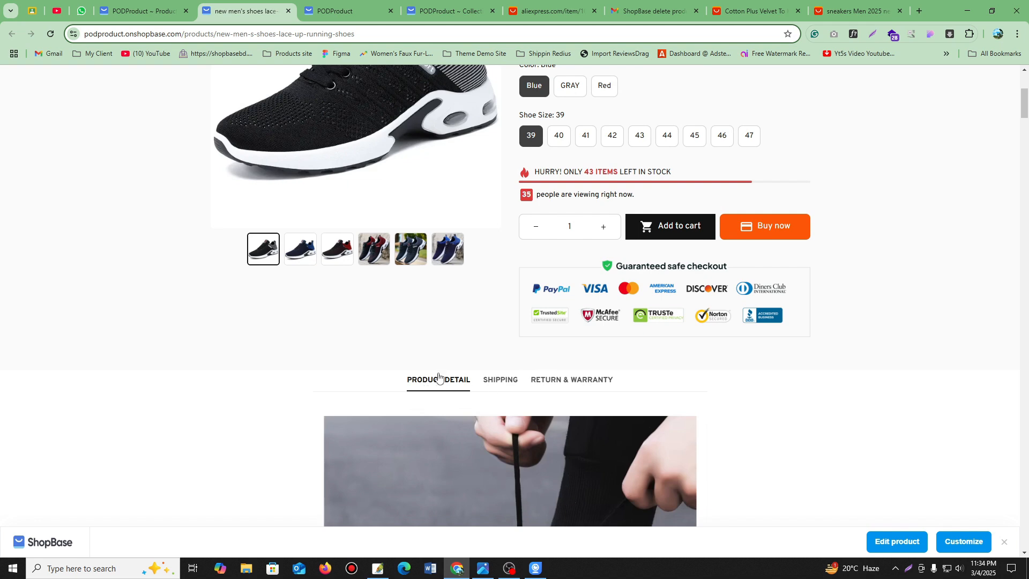
pyautogui.click(505, 383)
pyautogui.scroll(-3, 514, 382)
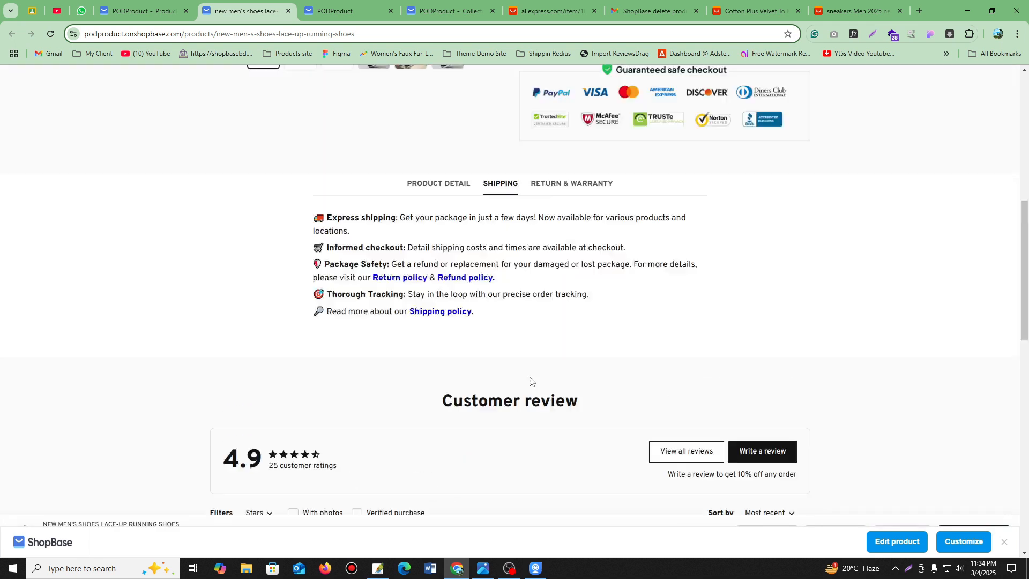
# Examine the items-left-in-stock notice beneath the shoe size options on the product page.
pyautogui.scroll(8, 530, 382)
pyautogui.scroll(-2, 530, 381)
pyautogui.moveTo(673, 297); pyautogui.dragTo(536, 296)
pyautogui.click(834, 301)
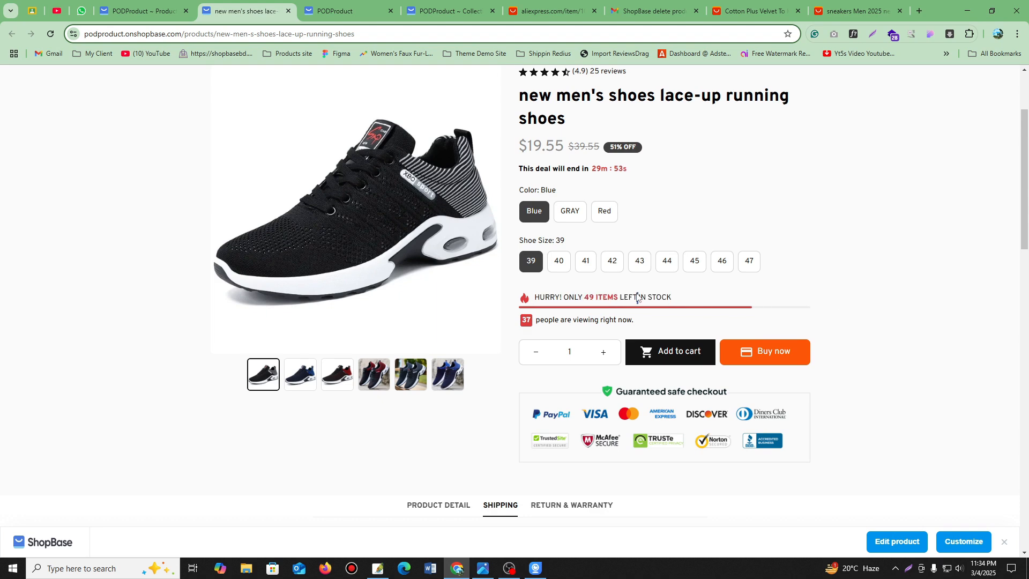
pyautogui.tripleClick(638, 298)
pyautogui.click(841, 293)
# Look through the product page's customer reviews, footer store information and policies, and header navigation.
pyautogui.scroll(-2, 805, 290)
pyautogui.scroll(-9, 618, 290)
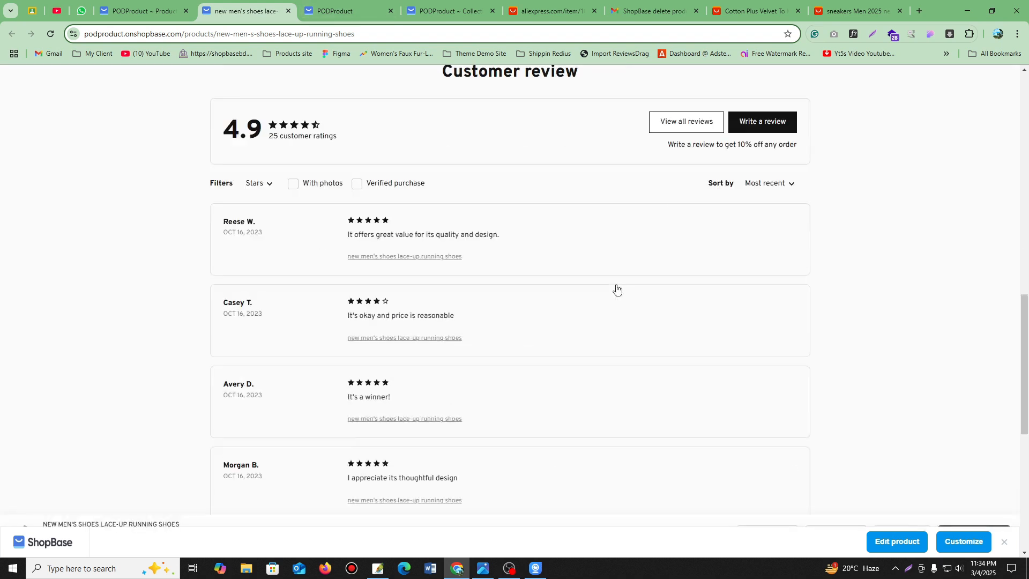
pyautogui.scroll(-7, 617, 289)
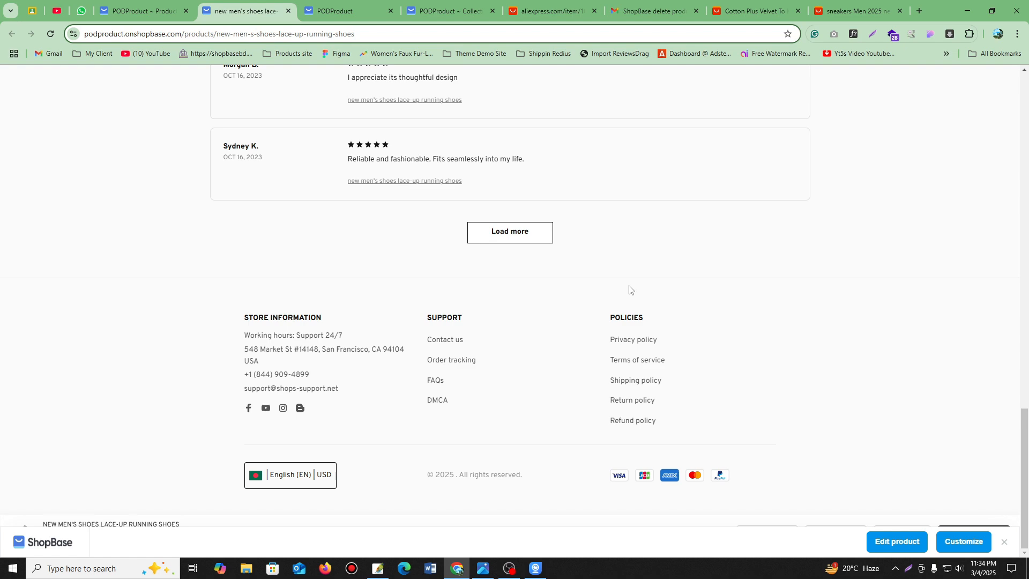
pyautogui.scroll(18, 621, 305)
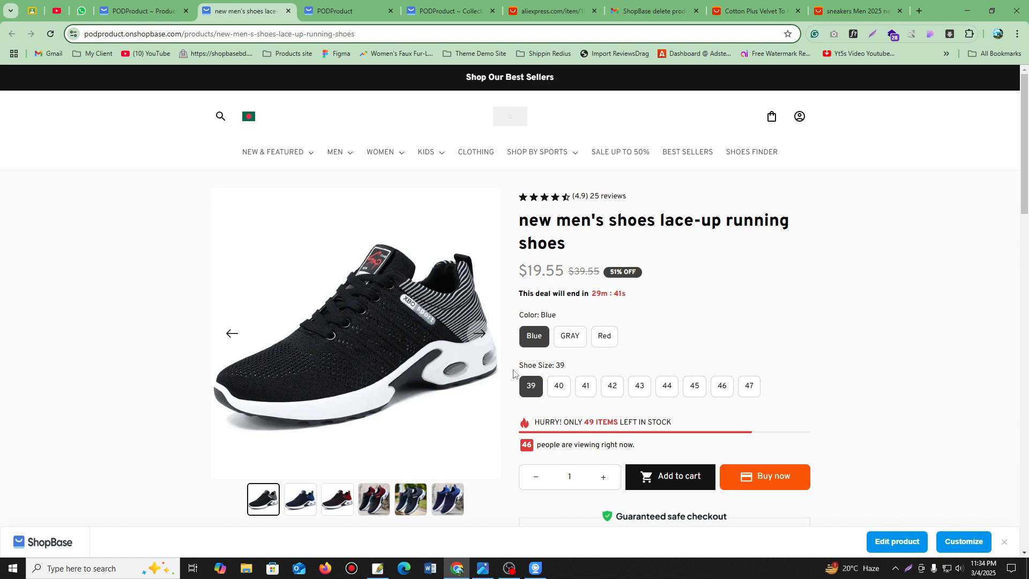
pyautogui.scroll(-3, 652, 391)
pyautogui.scroll(3, 652, 391)
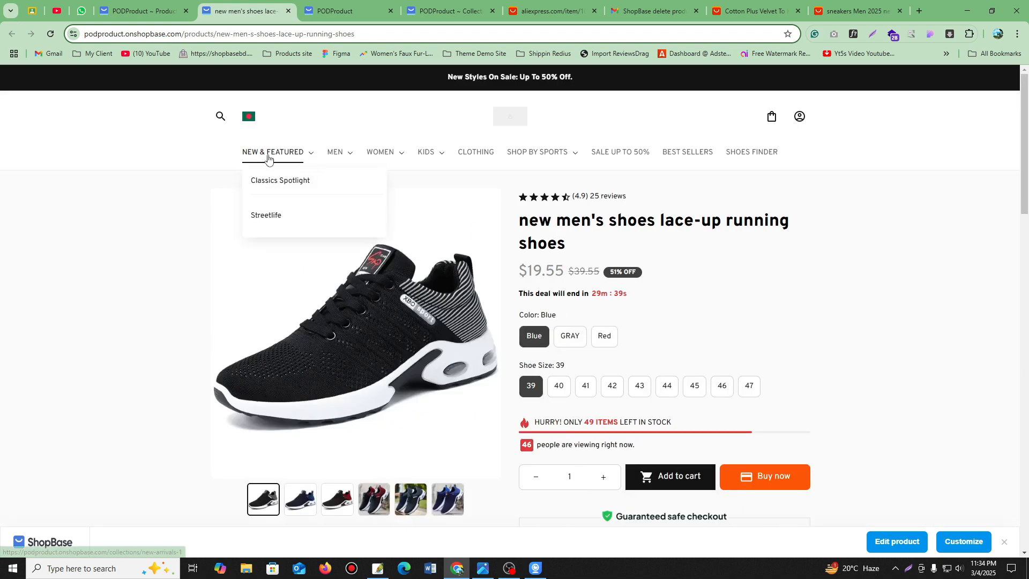
pyautogui.scroll(-8, 648, 315)
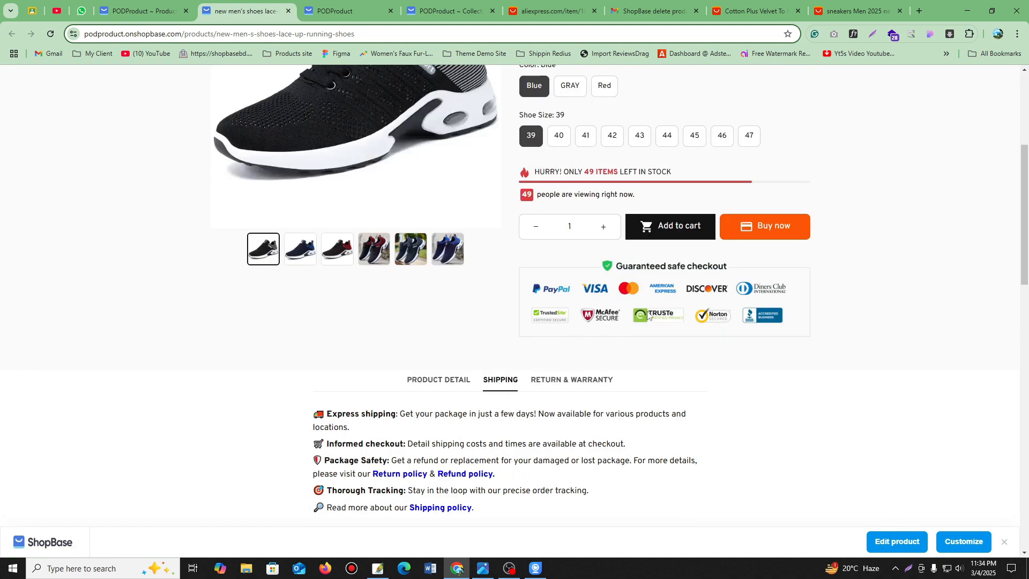
pyautogui.scroll(8, 647, 315)
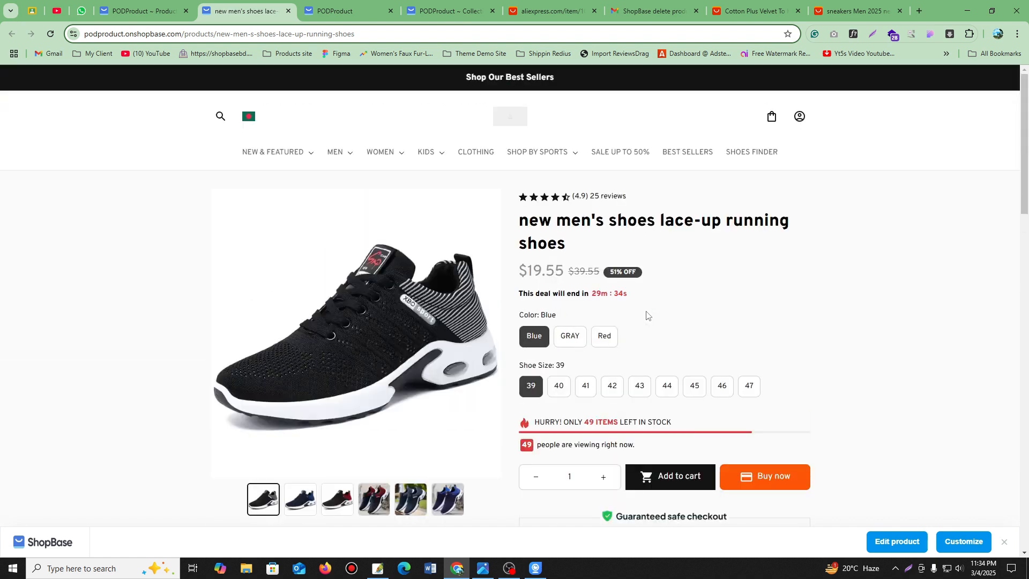
# Return to the PlusBase admin and view the list of all dropship products.
pyautogui.hotkey('ctrl', 'shift', 'Tab')
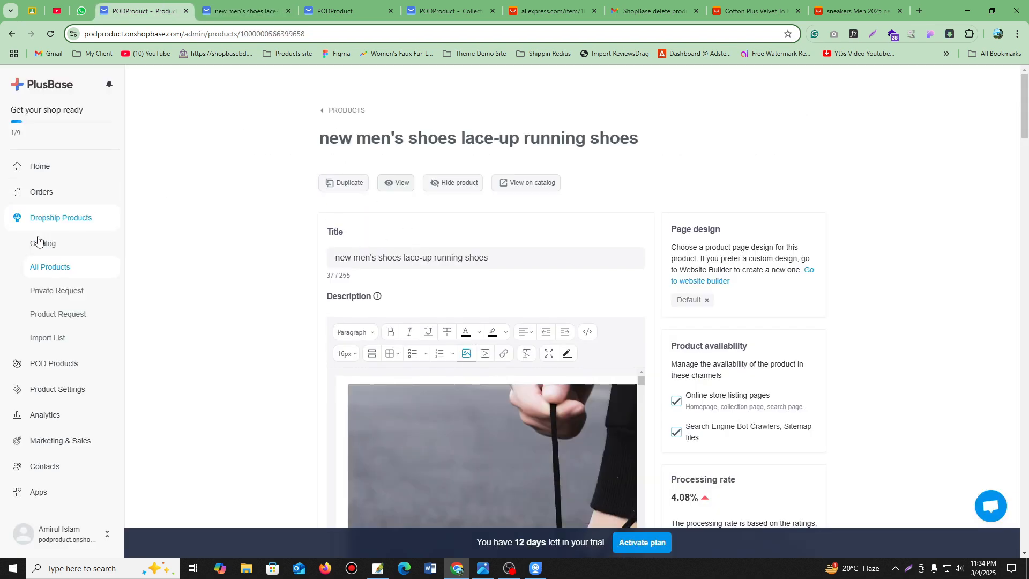
pyautogui.click(43, 221)
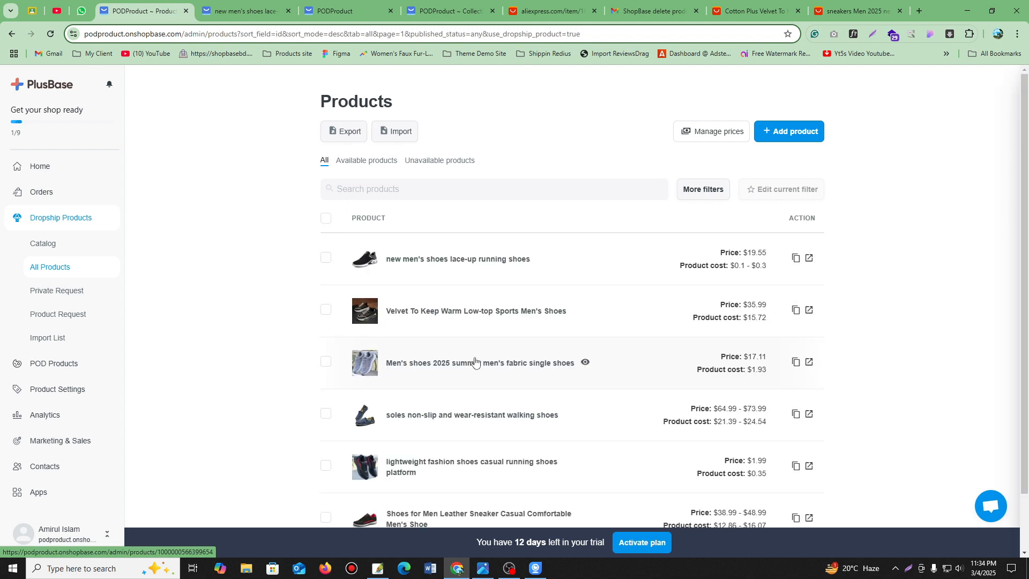
pyautogui.scroll(-1, 476, 363)
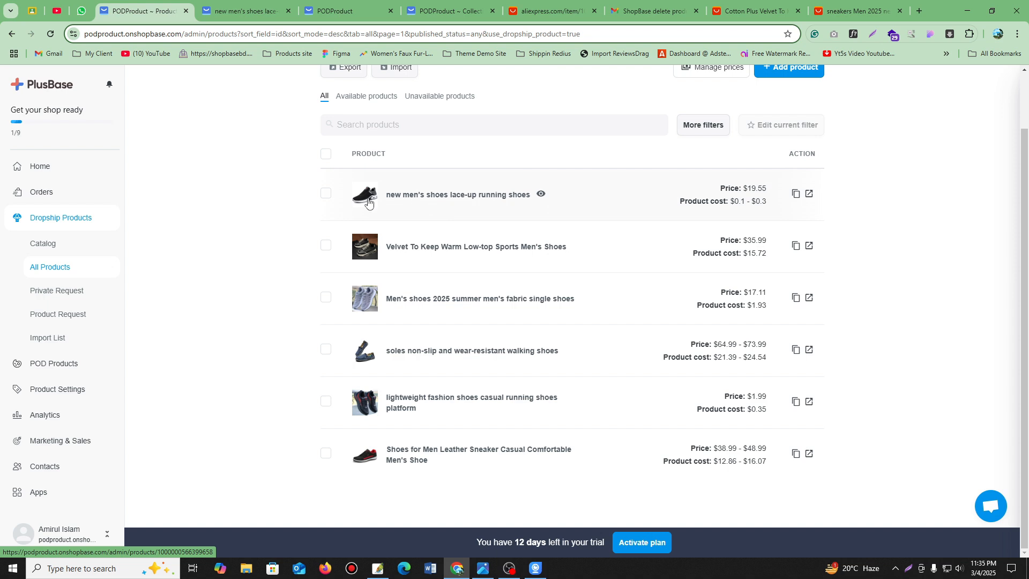
# Start another collection from the Men Shoes collection page and set its collection type to Manual.
pyautogui.click(238, 5)
pyautogui.click(332, 8)
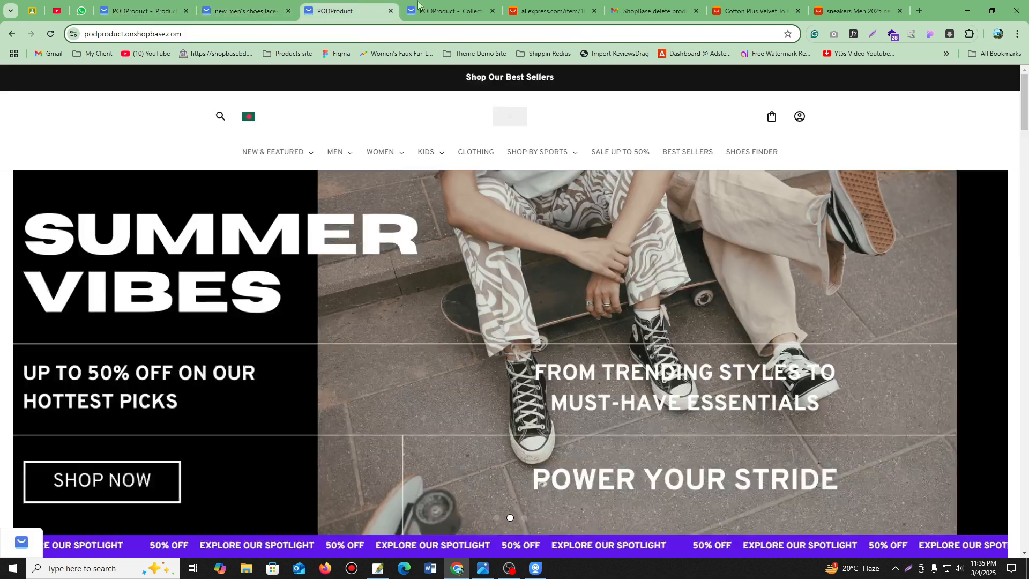
pyautogui.click(433, 6)
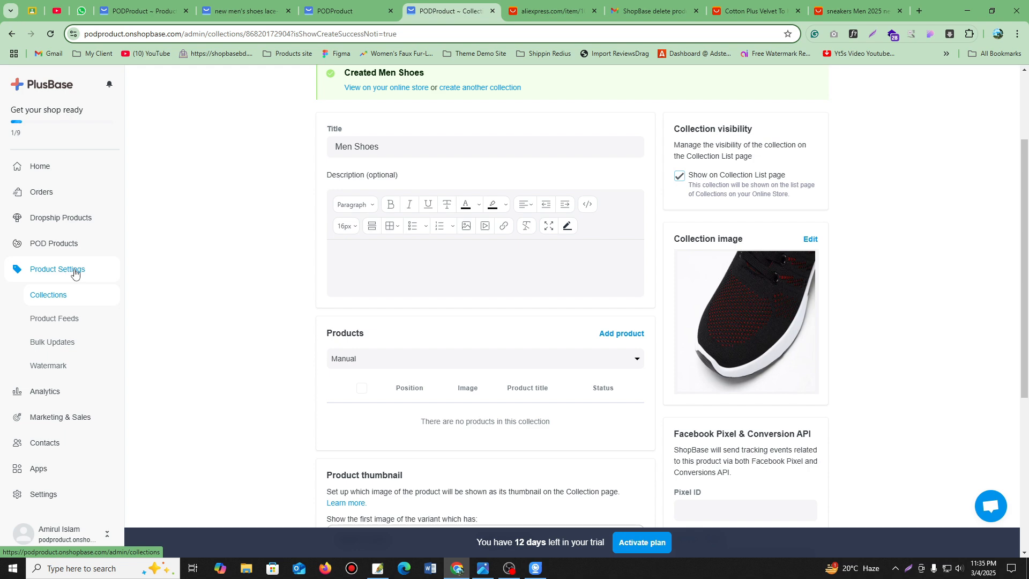
pyautogui.scroll(3, 322, 242)
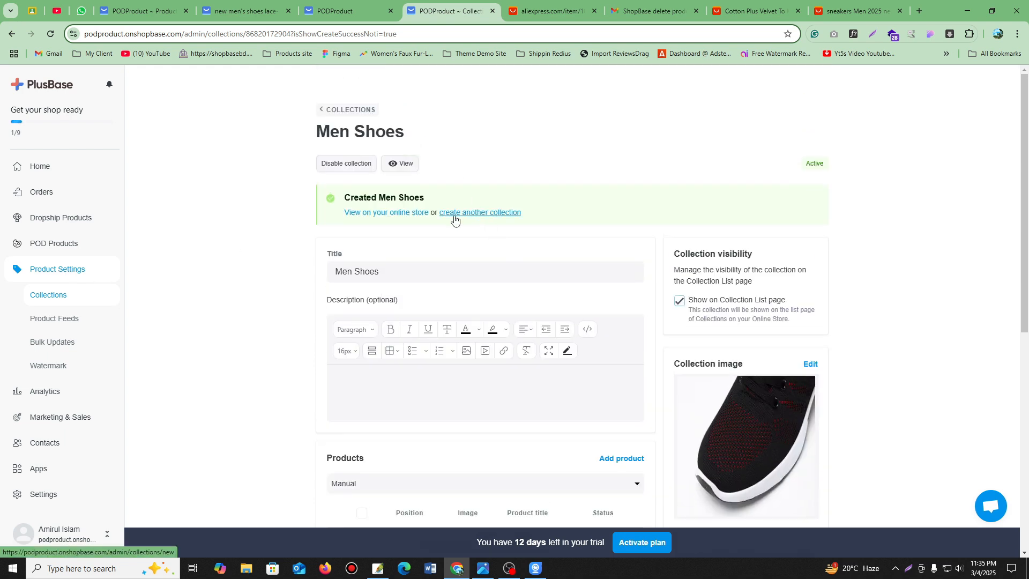
pyautogui.click(504, 214)
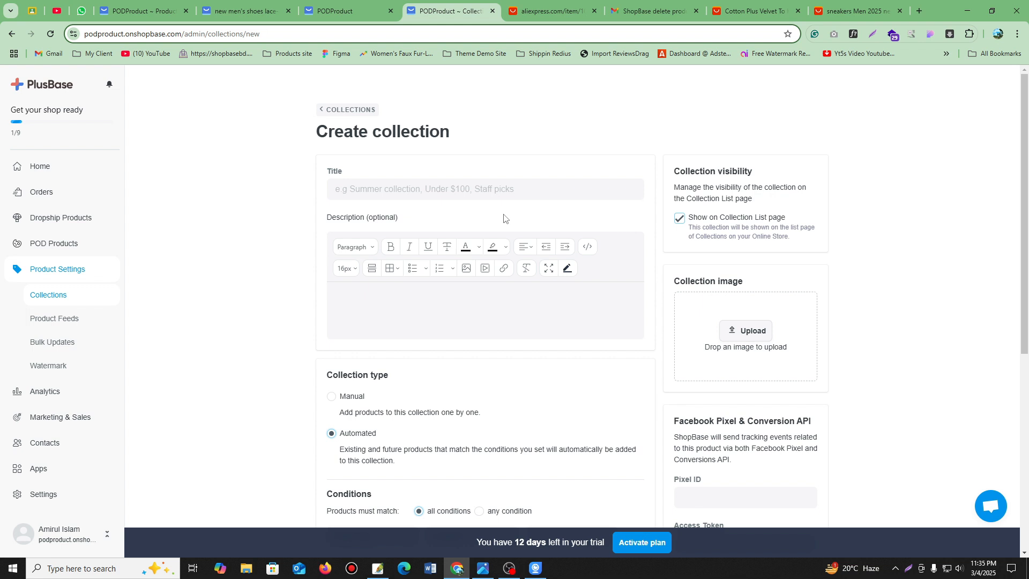
pyautogui.click(432, 192)
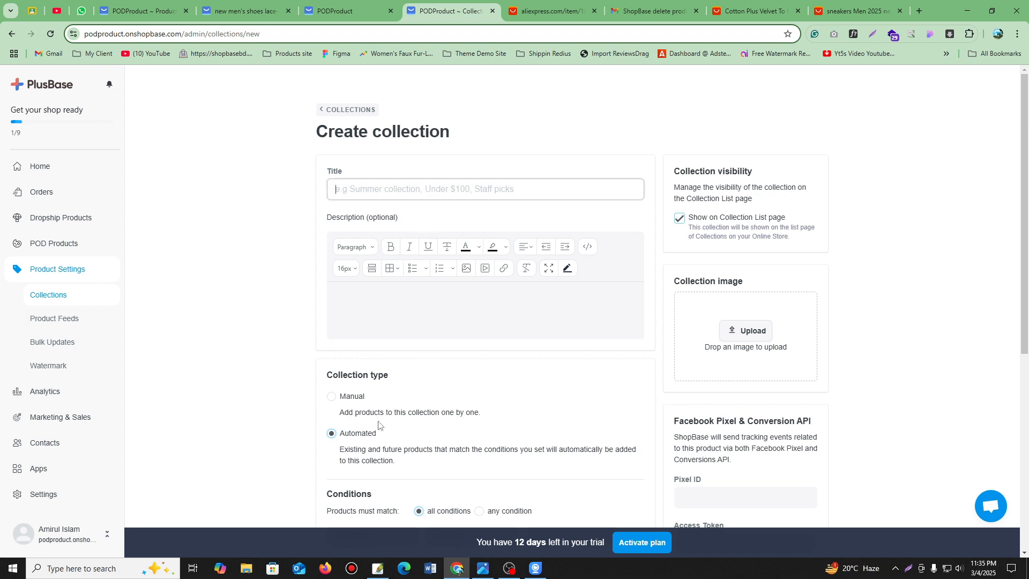
pyautogui.click(332, 396)
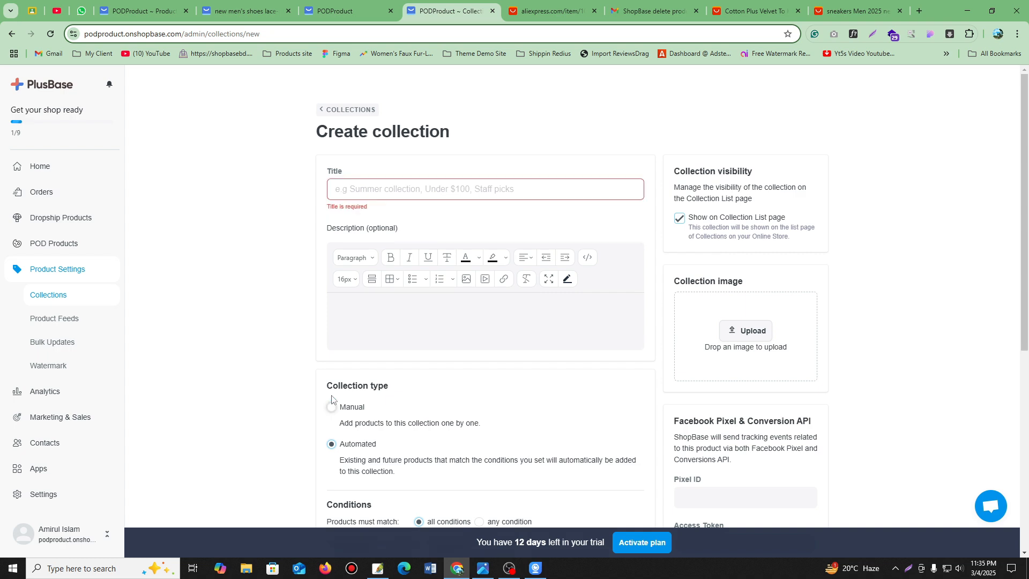
pyautogui.click(332, 406)
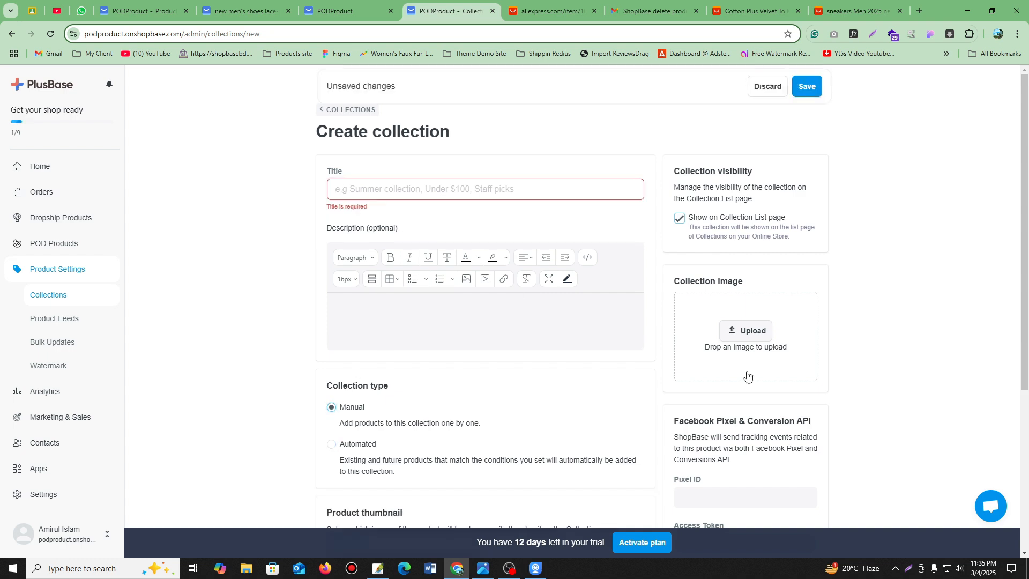
# Go back to the dropship products list and review the imported men's shoes with their prices and product costs.
pyautogui.hotkey('ctrl', 'shift', 'Tab')
pyautogui.hotkey('ctrl', 'shift', 'Tab')
pyautogui.hotkey('ctrl', 'shift', 'Tab')
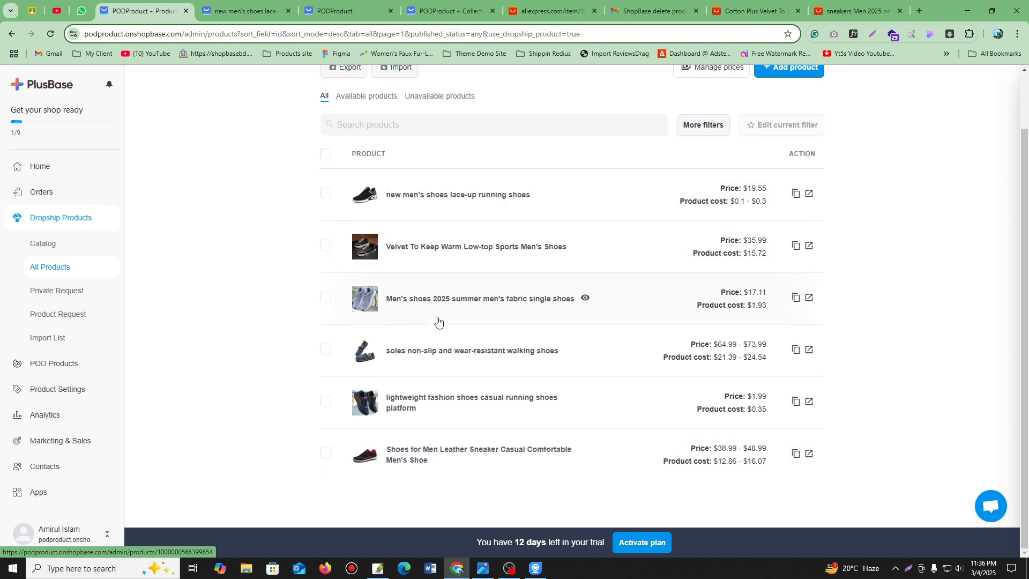
pyautogui.scroll(2, 439, 323)
pyautogui.scroll(-2, 439, 323)
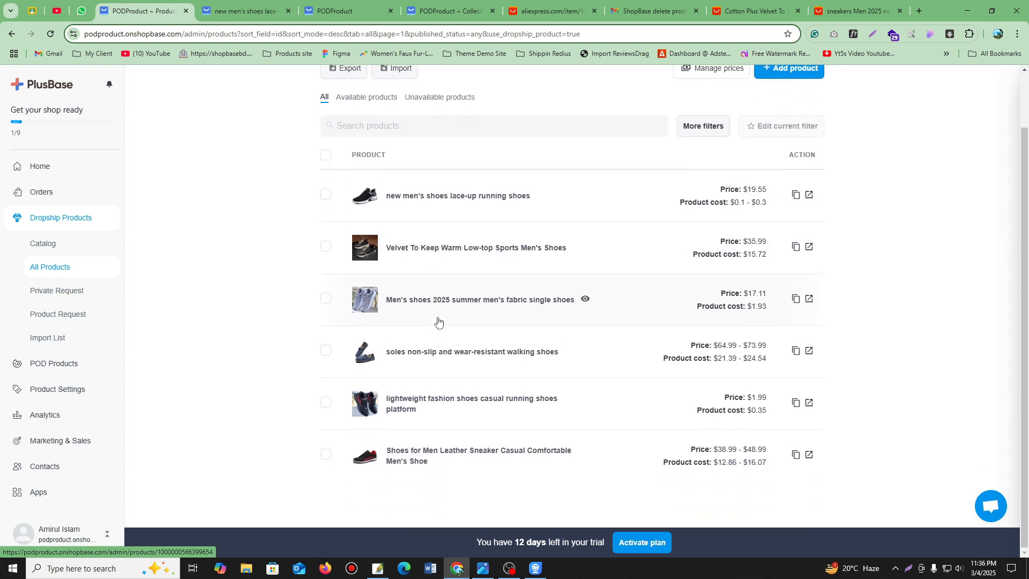
pyautogui.scroll(1, 439, 323)
pyautogui.scroll(-2, 439, 323)
pyautogui.scroll(1, 439, 323)
pyautogui.scroll(-1, 438, 322)
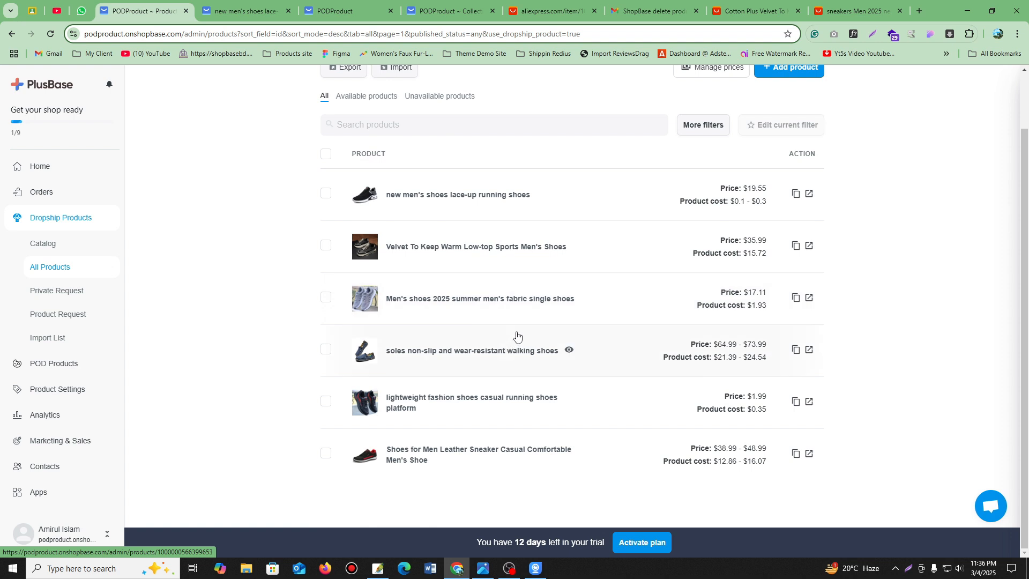
pyautogui.scroll(2, 517, 336)
pyautogui.scroll(-2, 517, 336)
pyautogui.scroll(2, 517, 336)
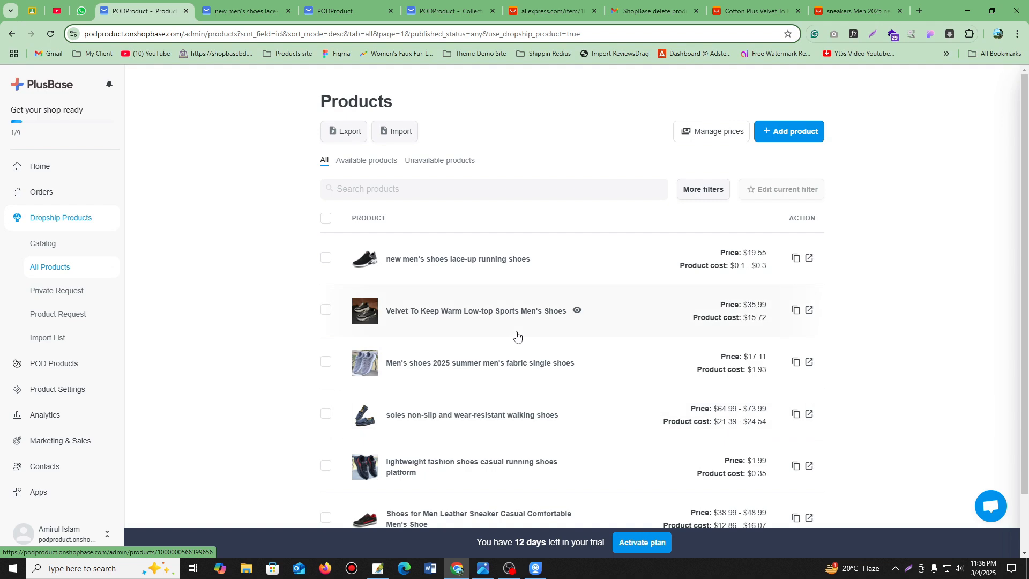
pyautogui.scroll(-2, 517, 337)
pyautogui.scroll(2, 517, 336)
# Check the store's home page and look over the dropship products list once more.
pyautogui.click(343, 10)
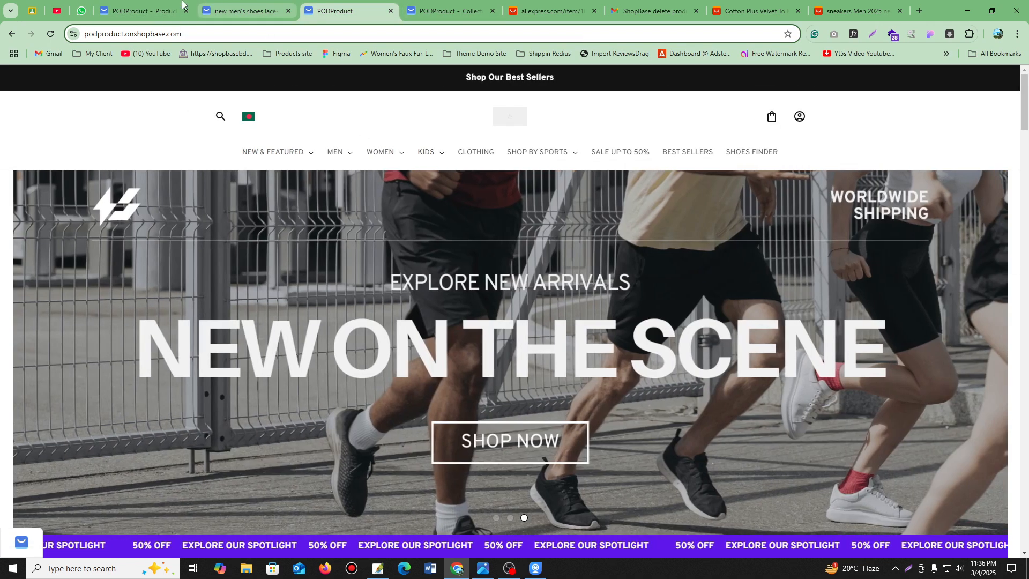
pyautogui.click(183, 5)
pyautogui.scroll(-2, 535, 249)
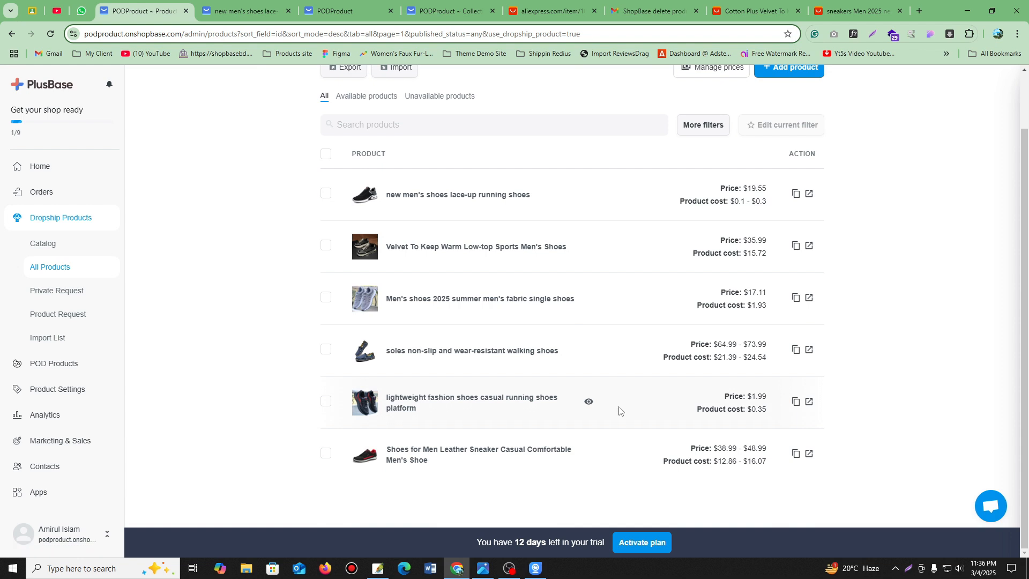
pyautogui.scroll(2, 536, 375)
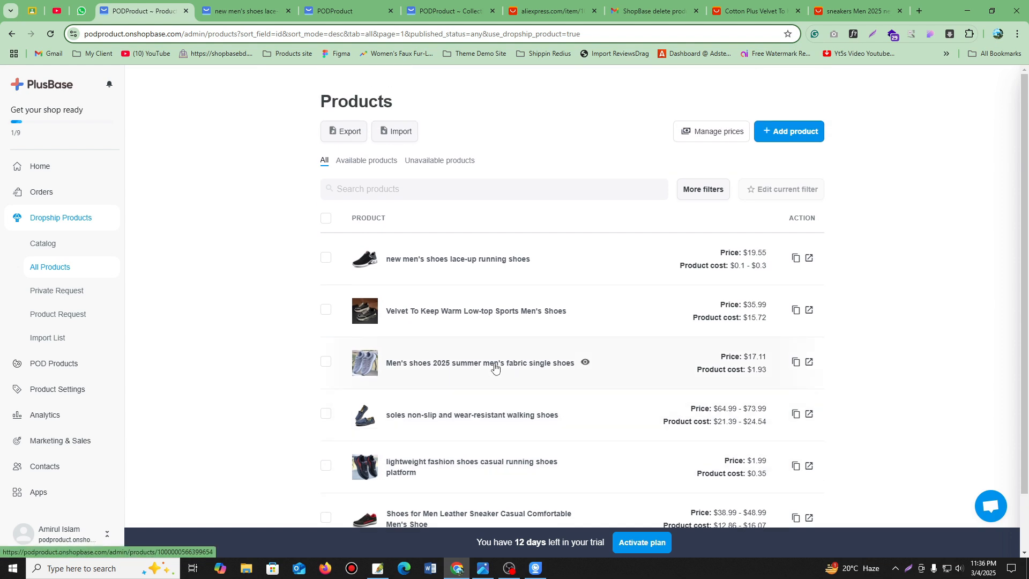
pyautogui.scroll(-2, 495, 367)
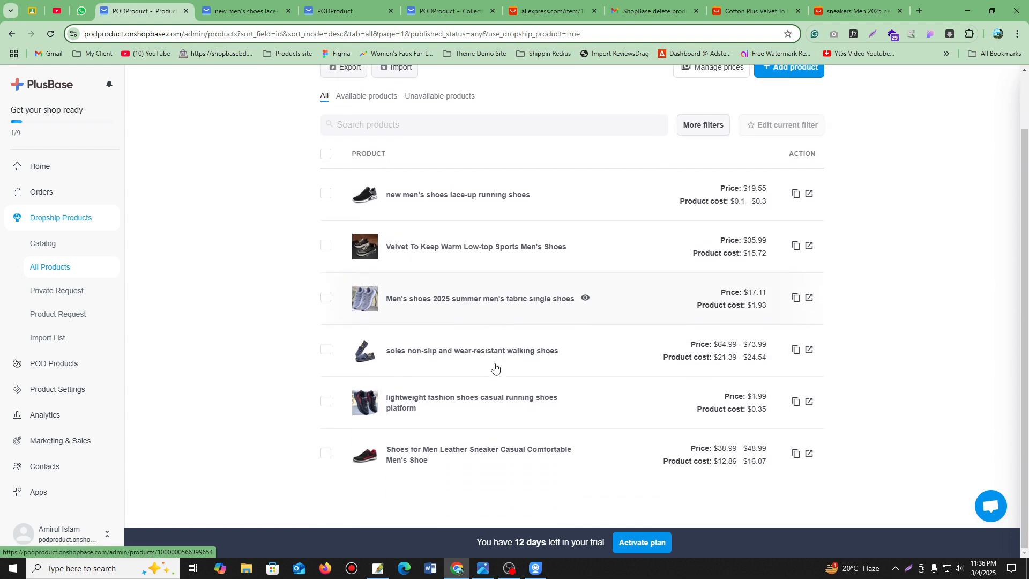
pyautogui.scroll(2, 496, 368)
pyautogui.scroll(-2, 495, 368)
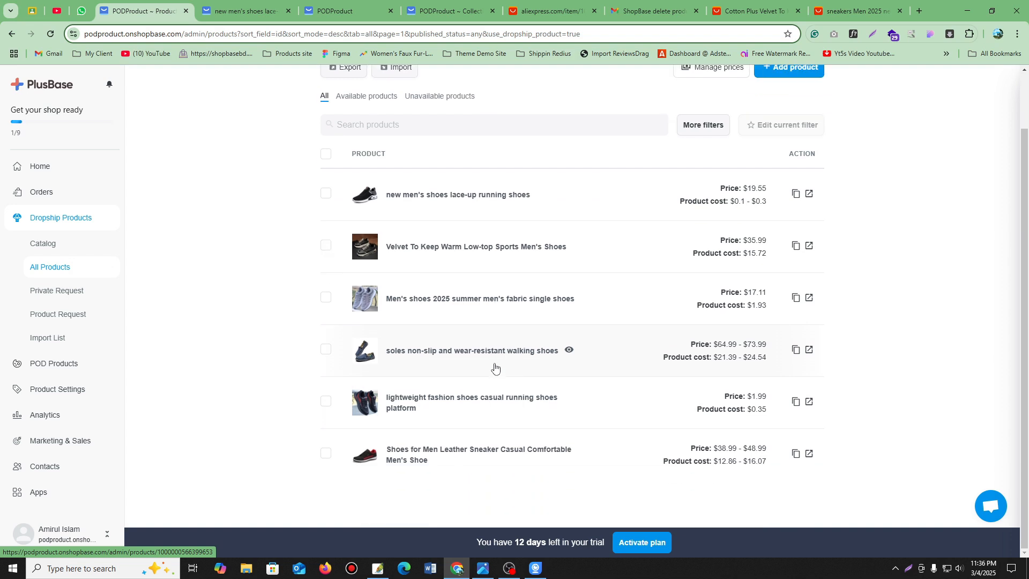